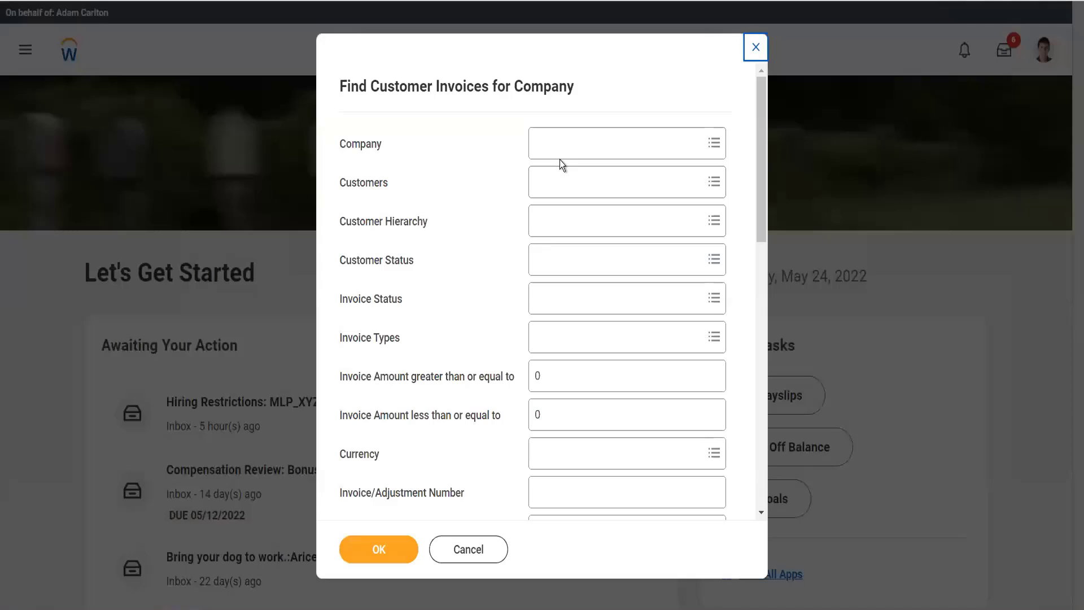
Step: Set the company for the customer invoice search to Global Modern Services, Inc. (USA)
left_click(563, 146)
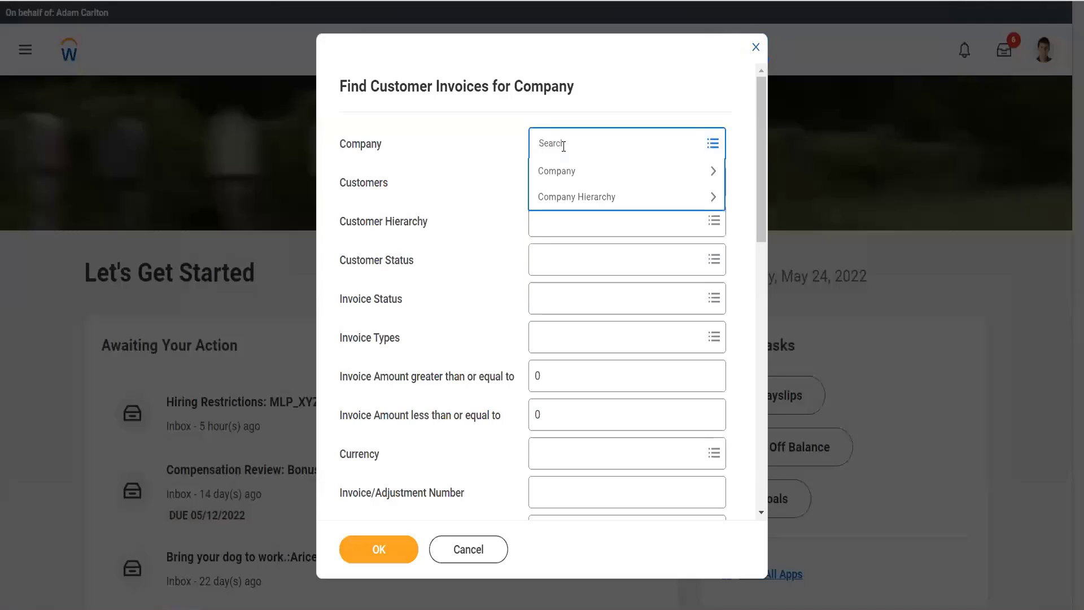
type("gms usa")
key("Return")
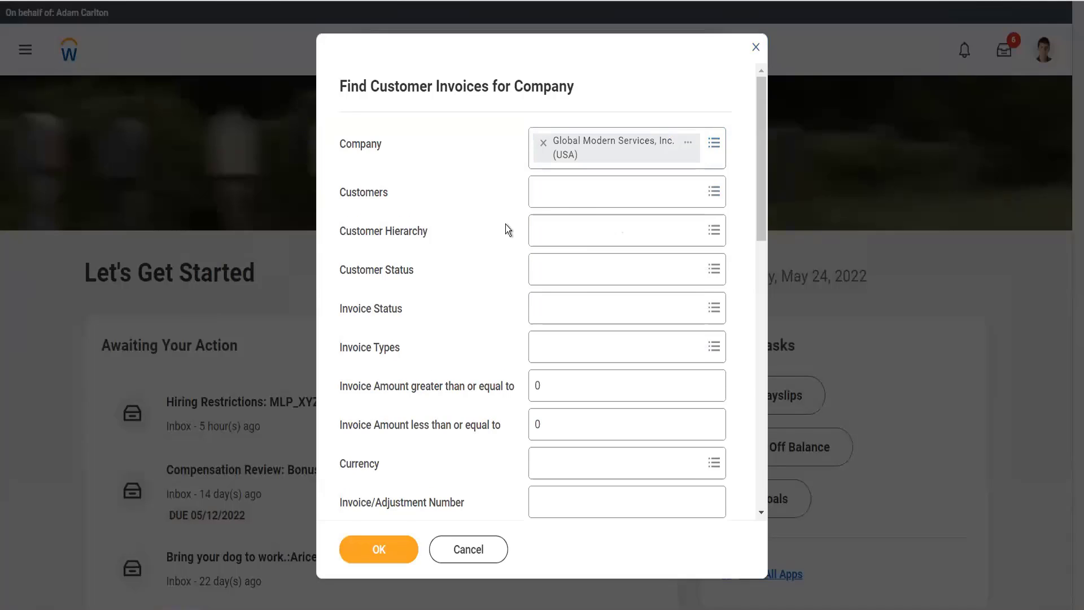
Step: Limit the payment status to Unpaid and Partially Paid and run the customer invoice search
scroll(506, 226, "down", 7)
scroll(505, 225, "down", 2)
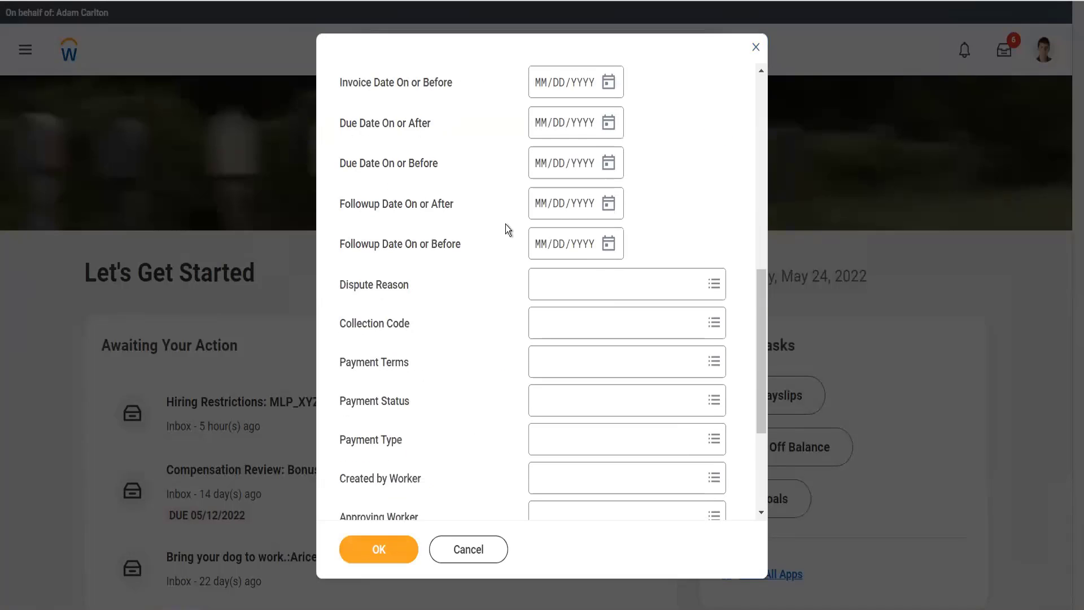
scroll(506, 225, "down", 2)
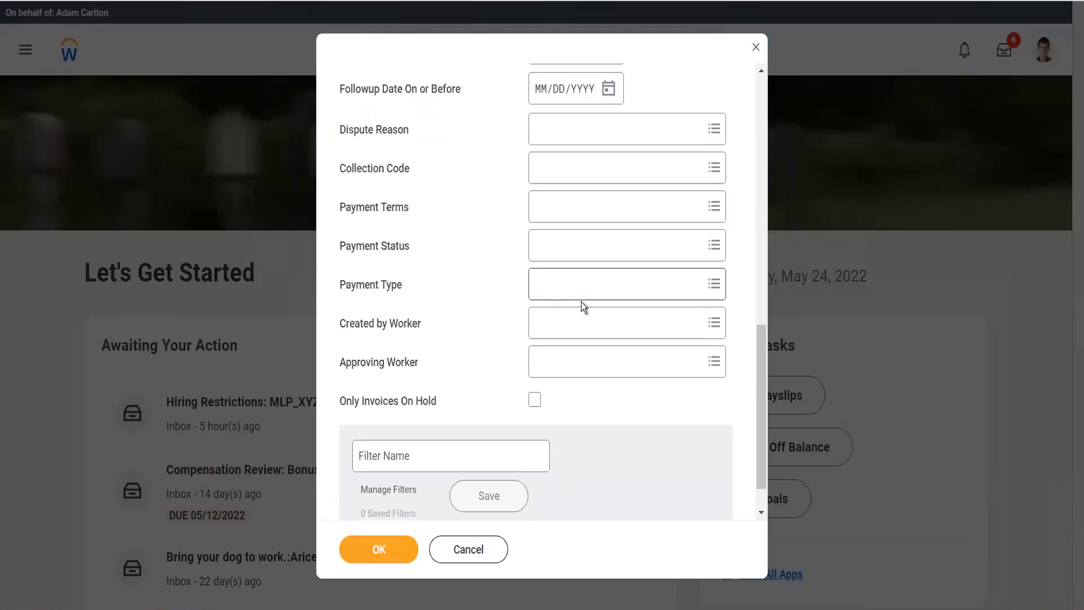
left_click(582, 259)
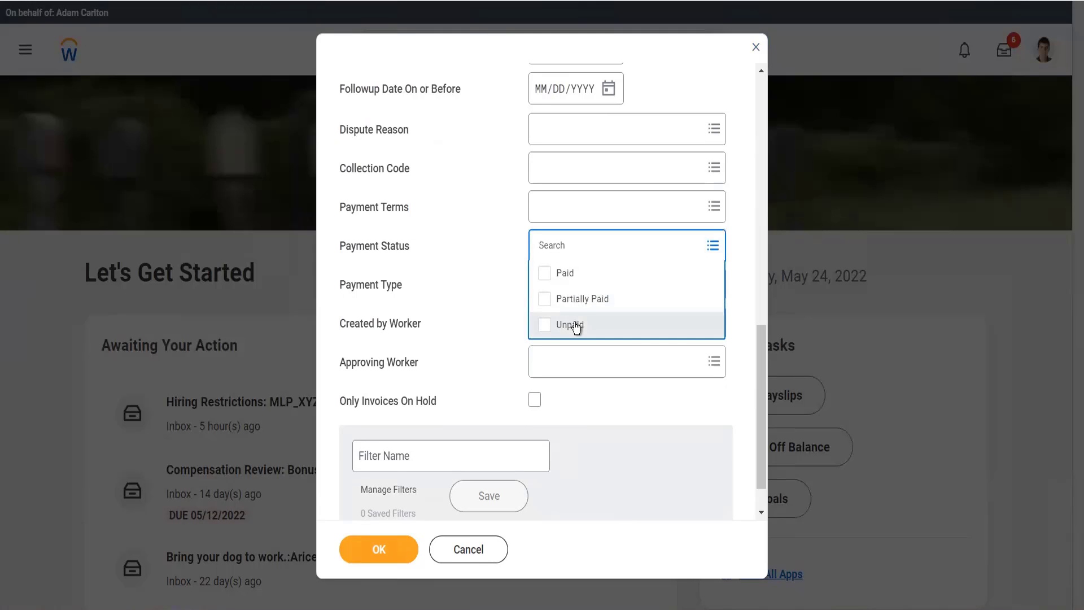
left_click(576, 326)
left_click(576, 327)
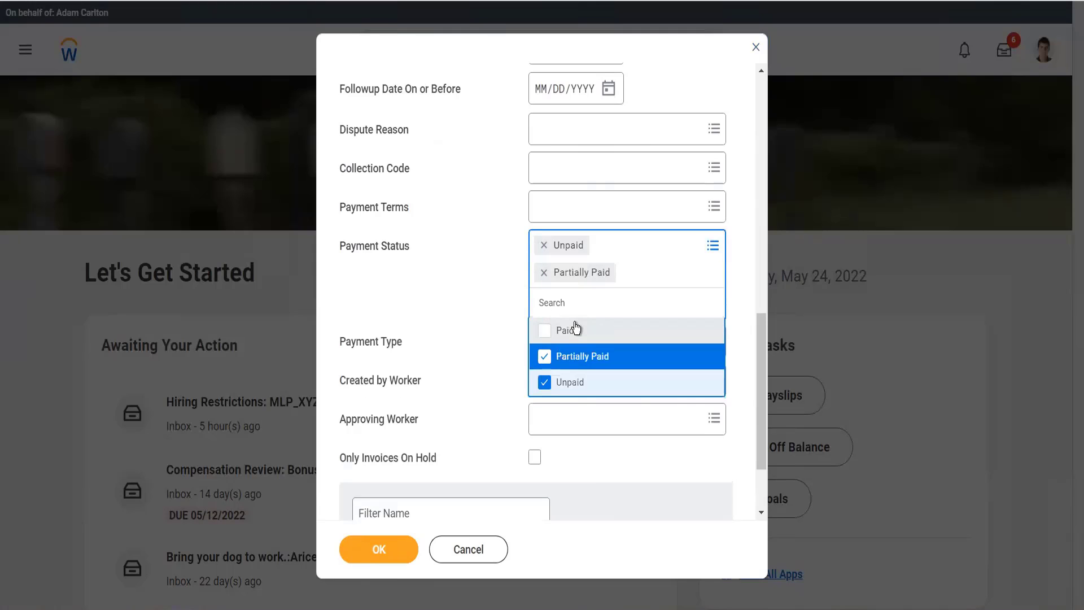
left_click(588, 476)
left_click(401, 555)
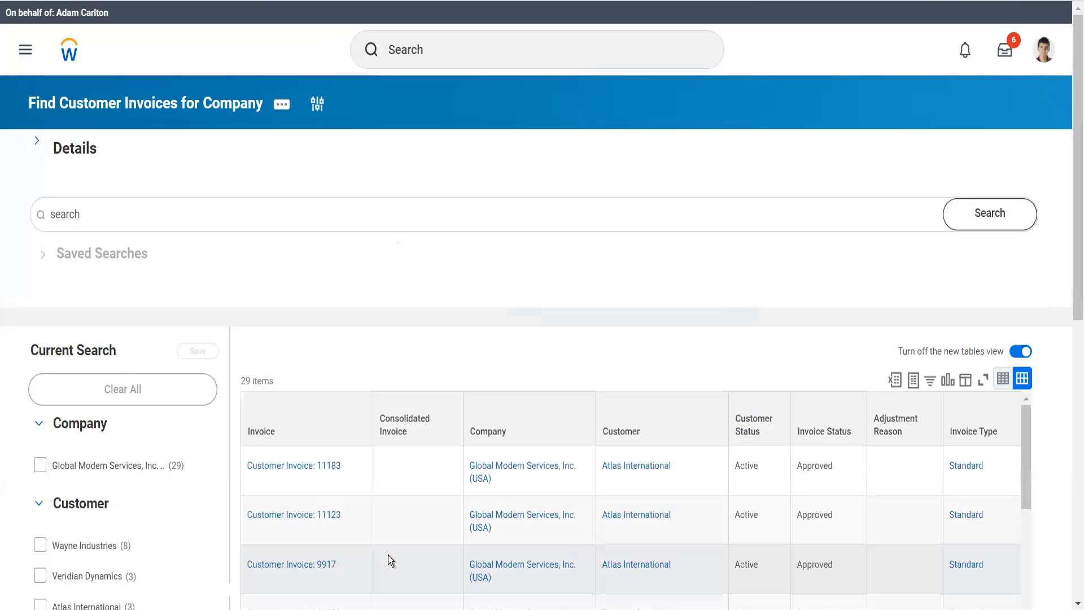
Step: Filter the invoice results so that the Invoice Status is Approved
scroll(479, 363, "down", 5)
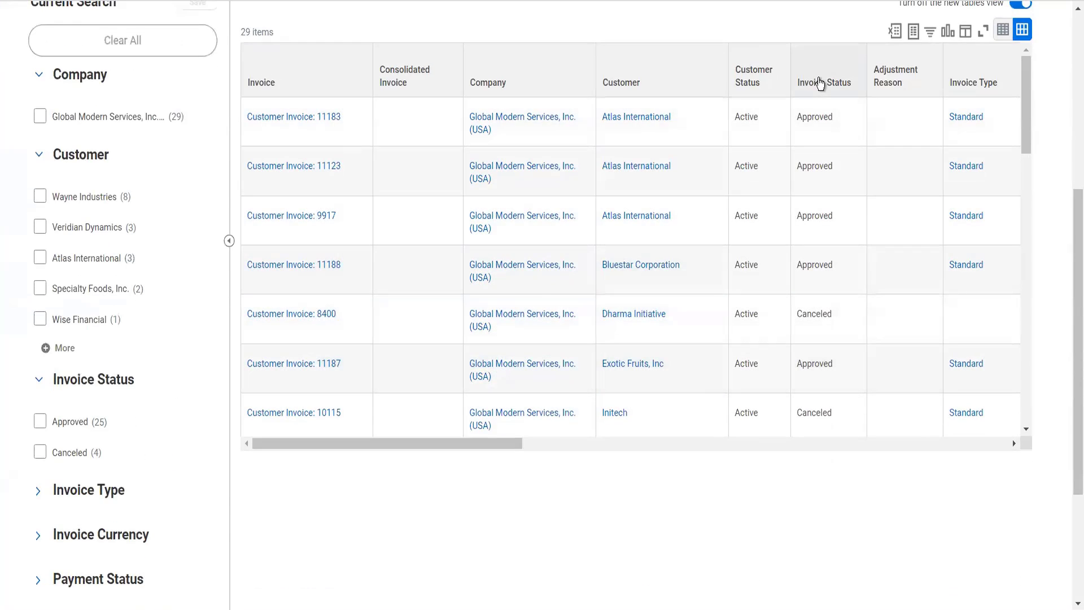
left_click(818, 79)
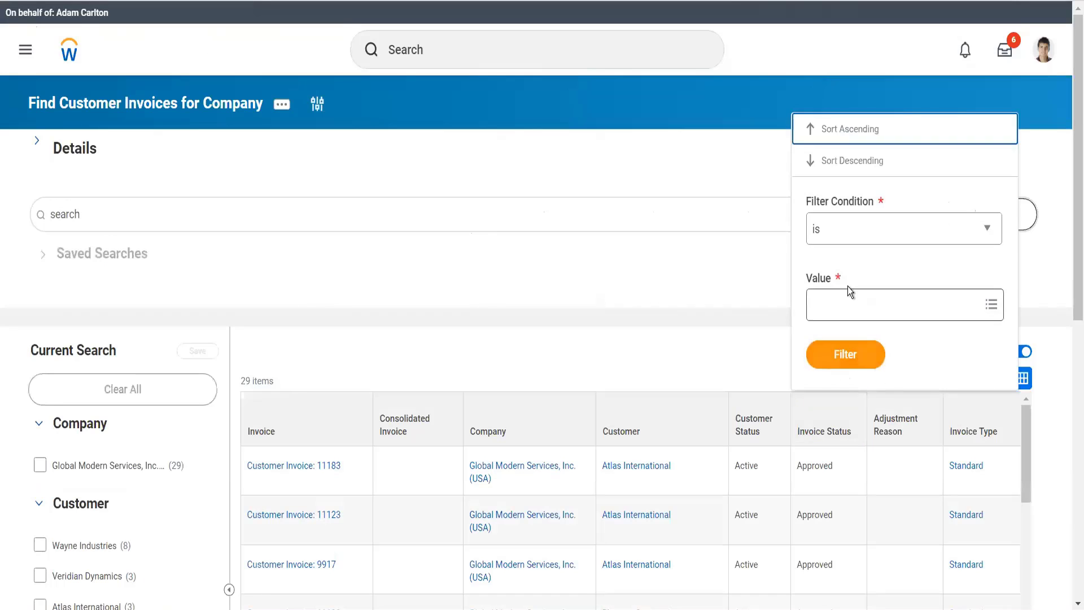
left_click(847, 302)
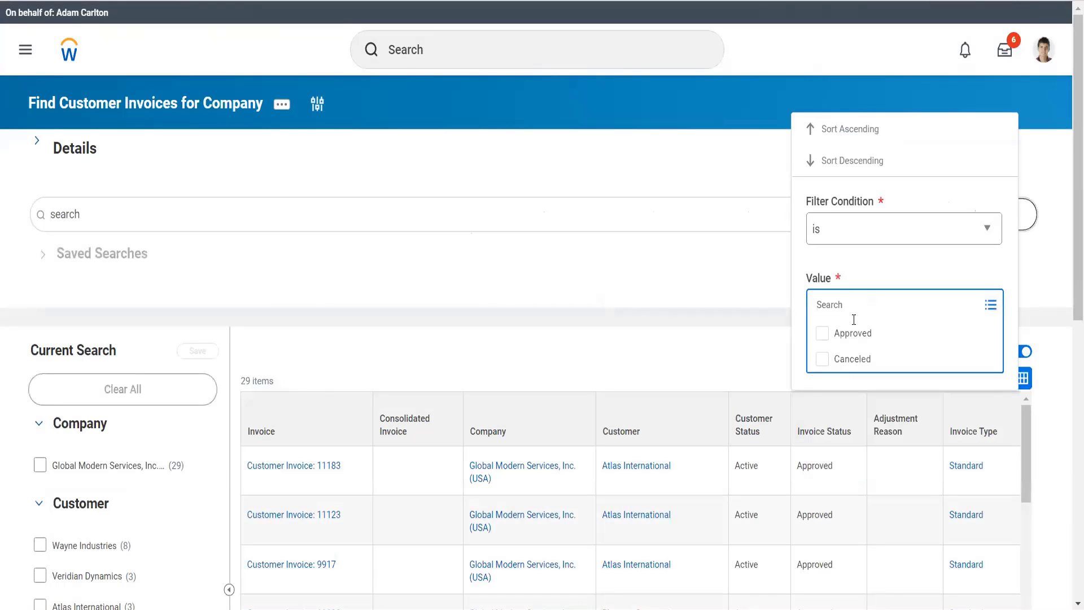
left_click(857, 336)
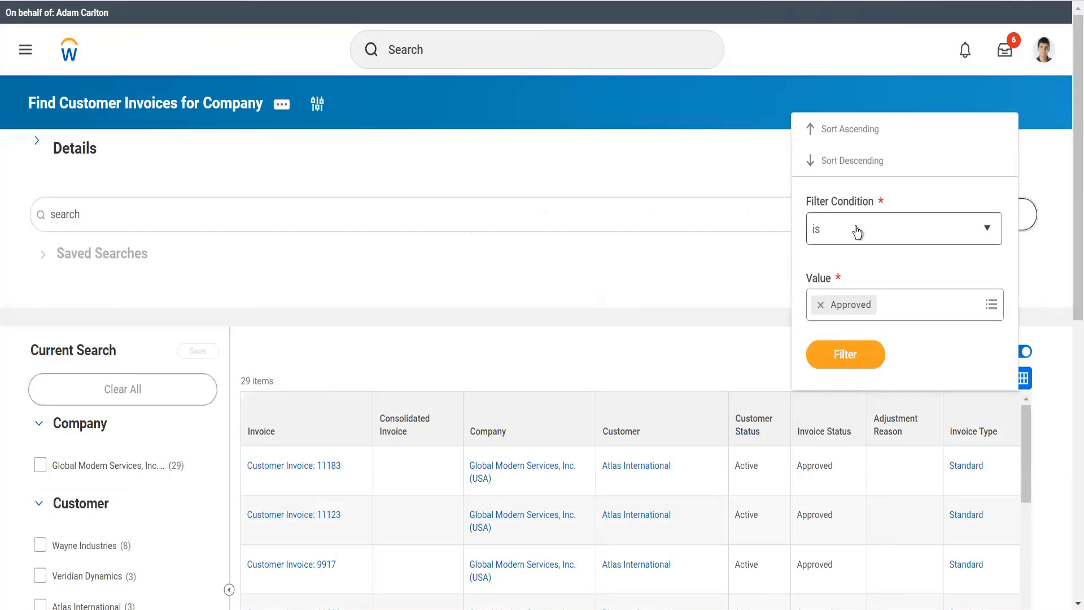
left_click(840, 354)
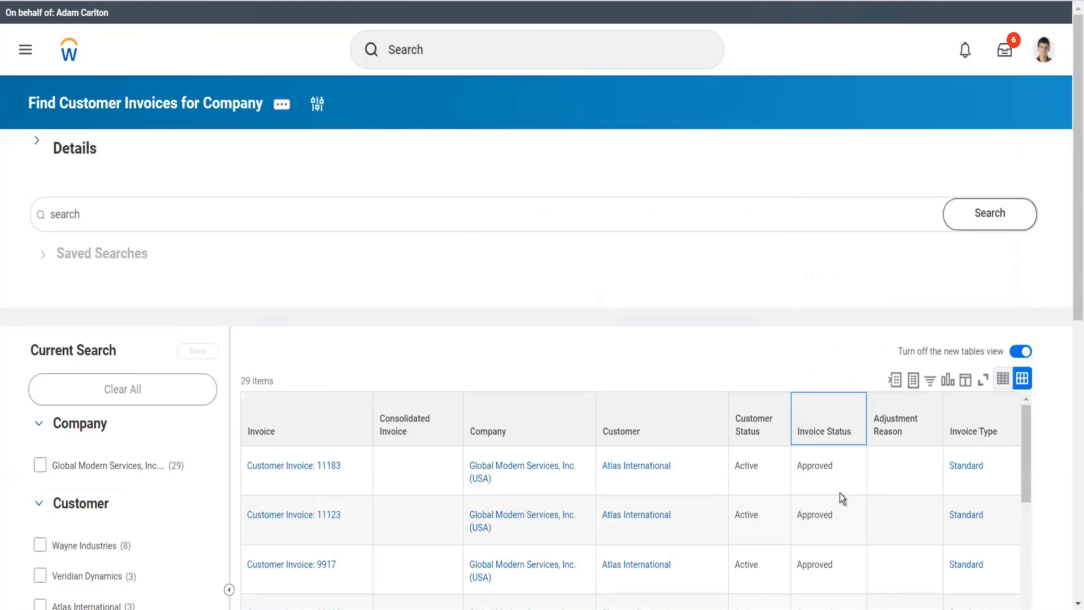
Step: Examine the filtered invoices' amounts, due dates, dispute reasons, payment terms and payment statuses across the table columns
scroll(855, 412, "down", 5)
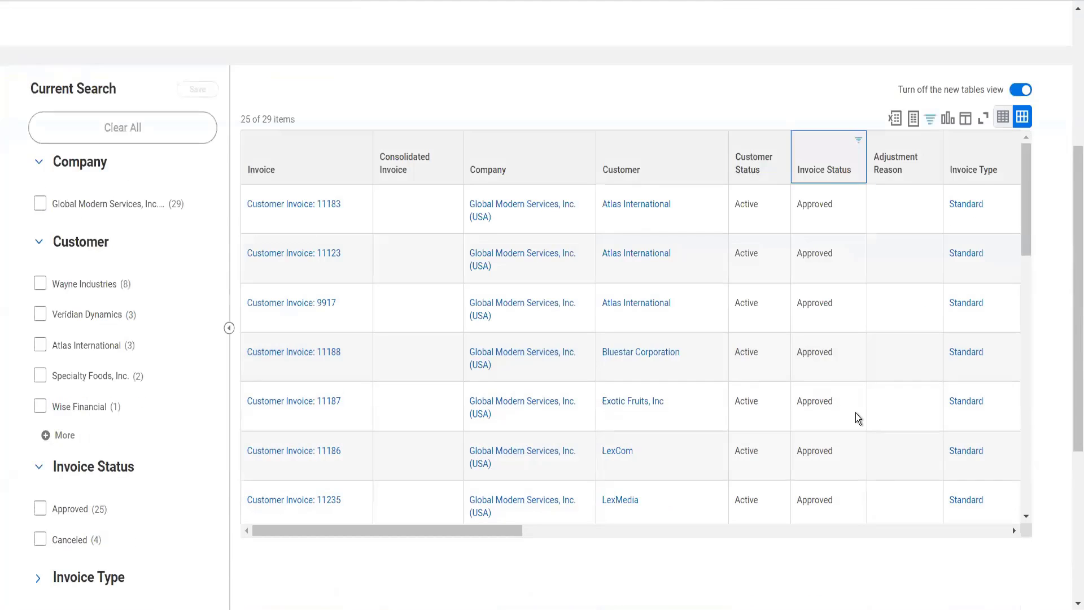
scroll(858, 412, "right", 5)
scroll(858, 412, "right", 3)
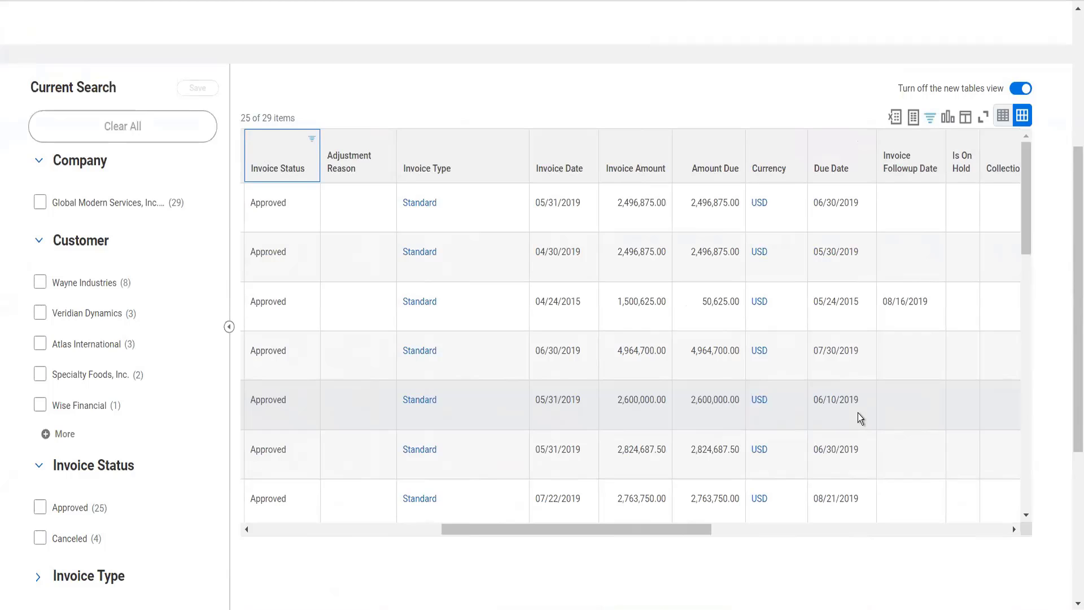
scroll(858, 417, "right", 5)
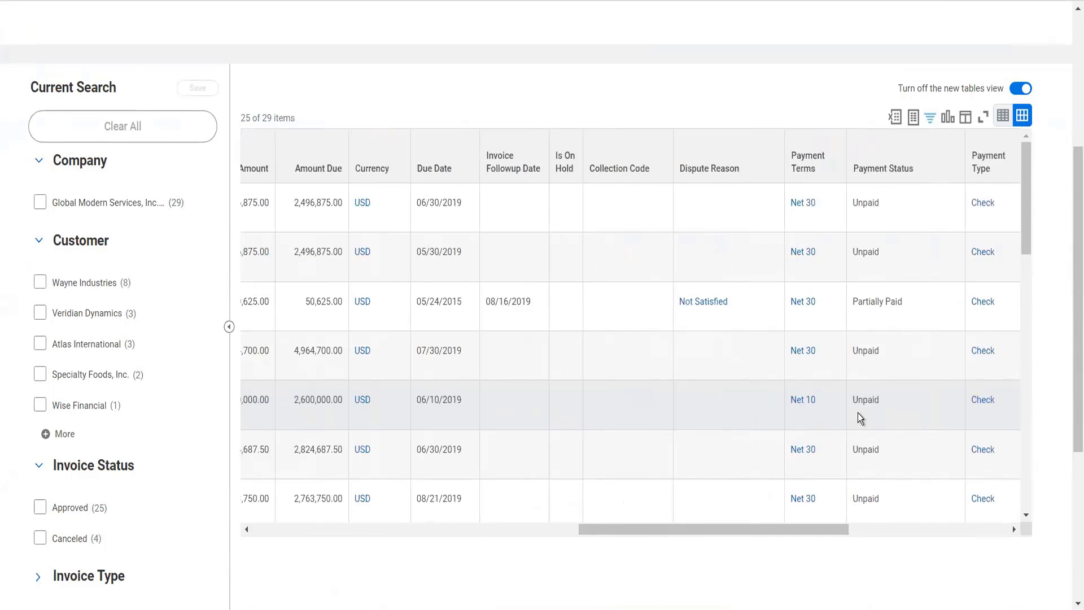
scroll(858, 413, "right", 3)
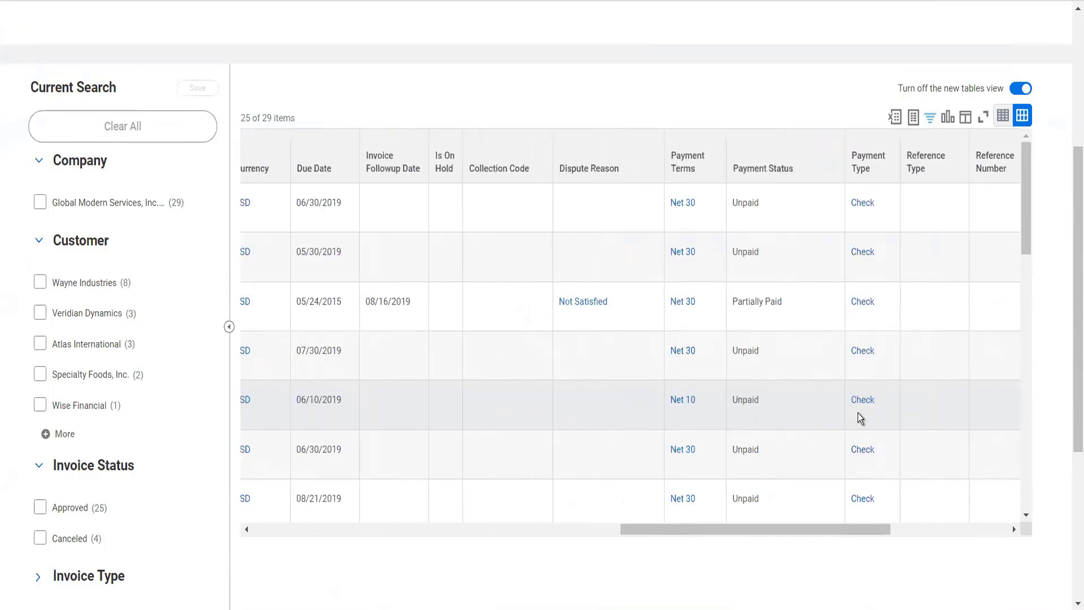
scroll(858, 413, "left", 8)
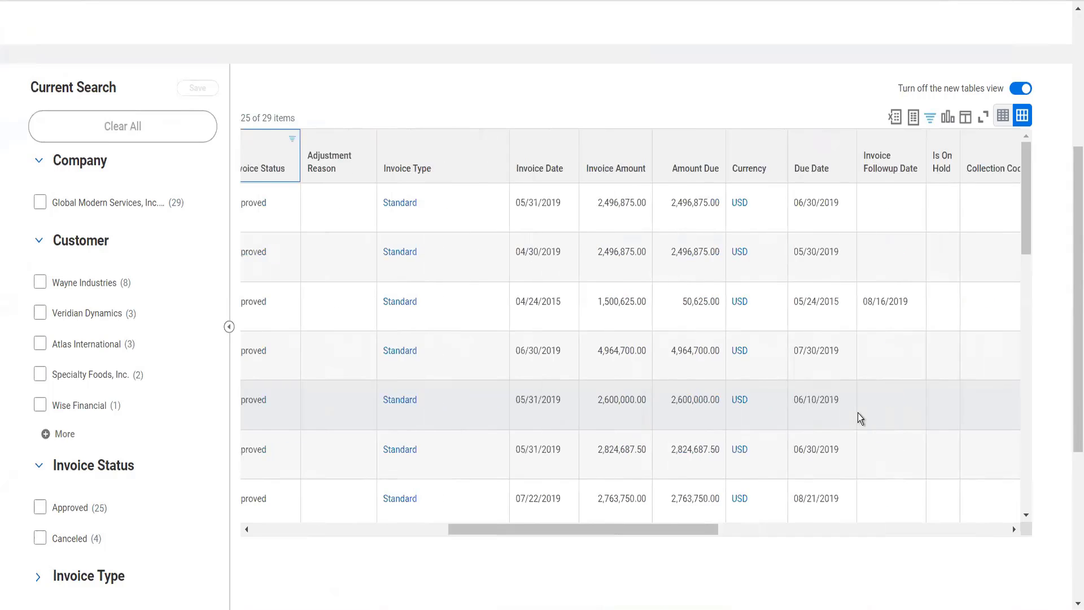
scroll(858, 418, "left", 5)
scroll(859, 412, "left", 2)
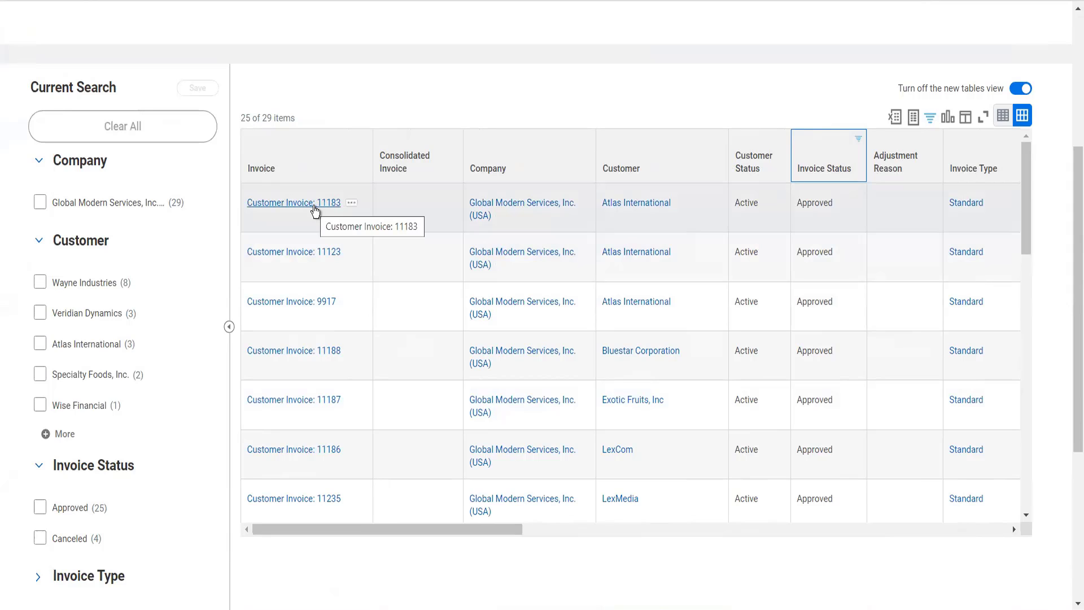
Step: Open the first Atlas International invoice in the results and check which Customer Invoice actions it offers
left_click(315, 210)
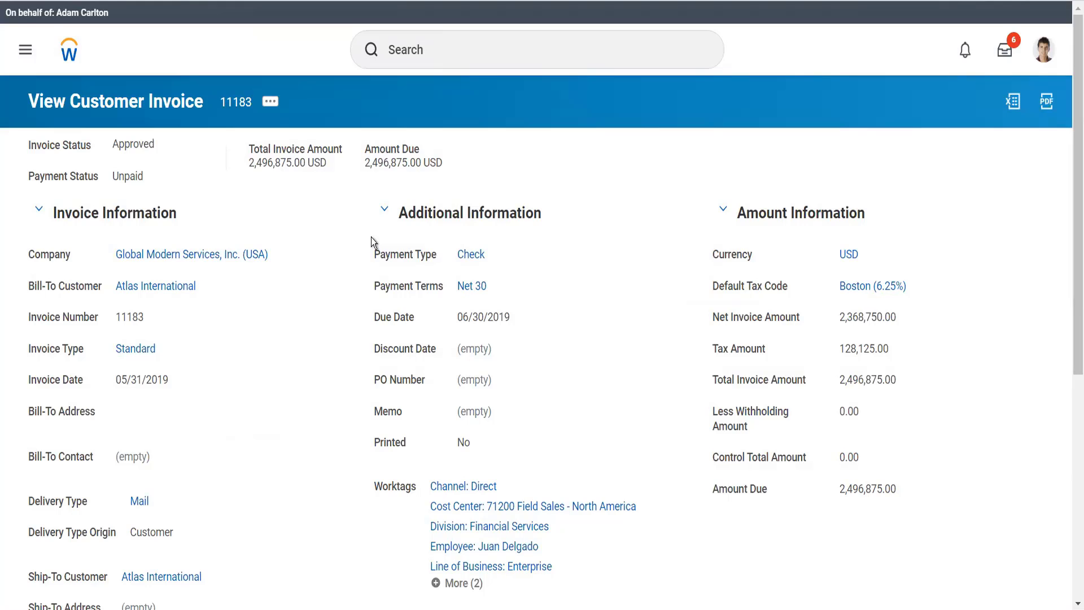
left_click(271, 103)
left_click(271, 103)
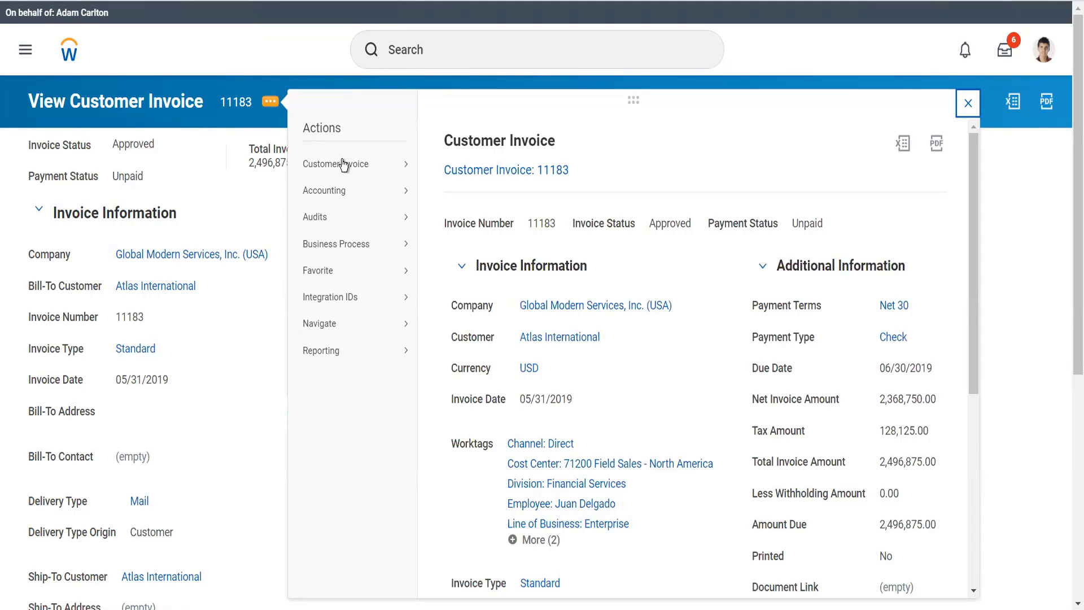
mouse_move(344, 165)
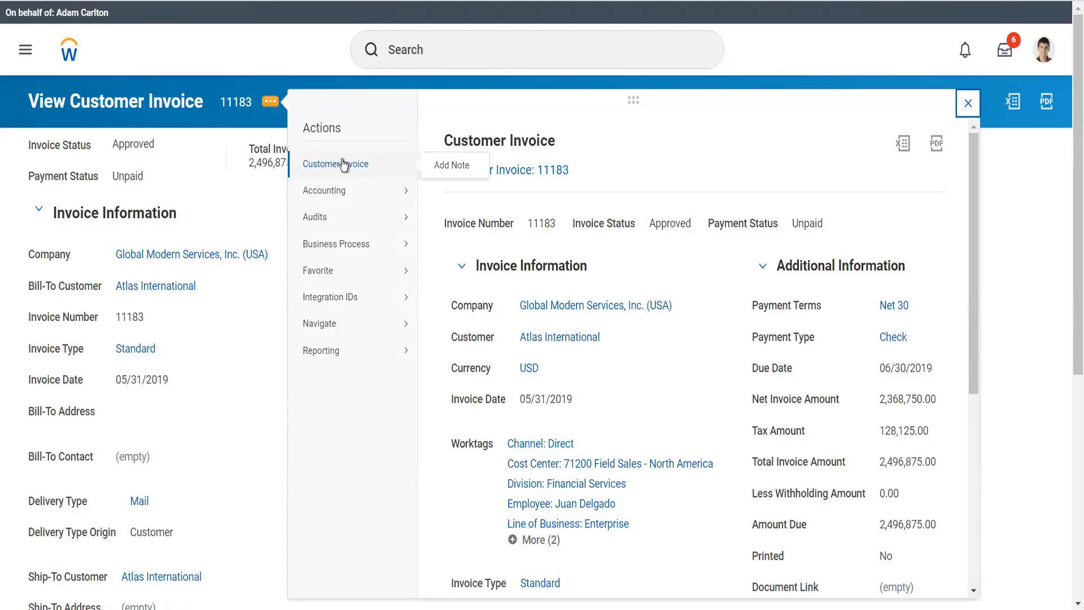
Step: Open the invoice's company page and search from there by name for the Boston Staff Payroll Specialist, opening that worker's profile
left_click(478, 65)
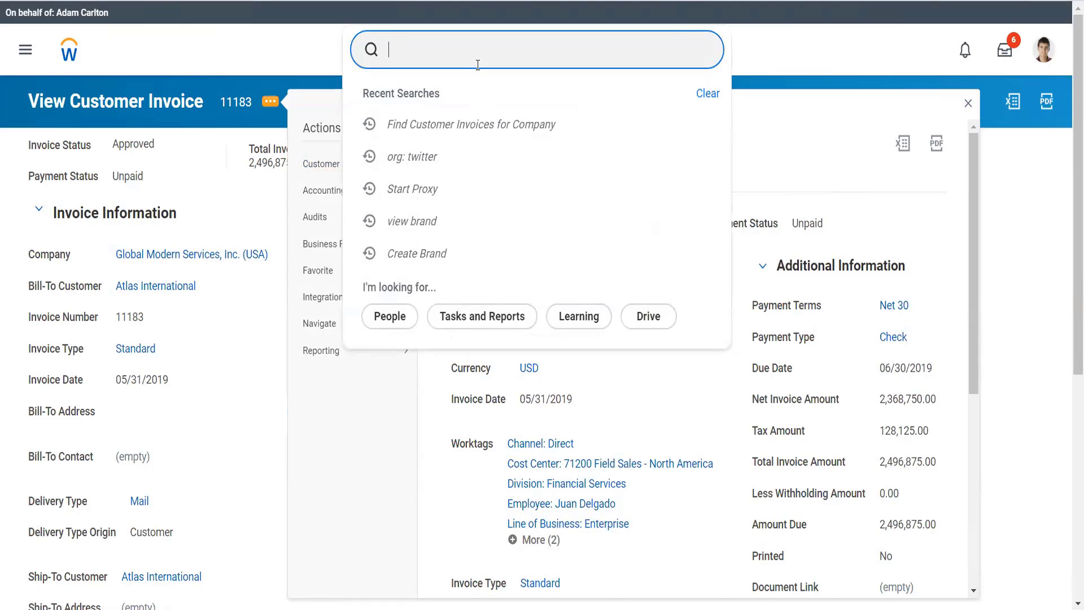
right_click(248, 256)
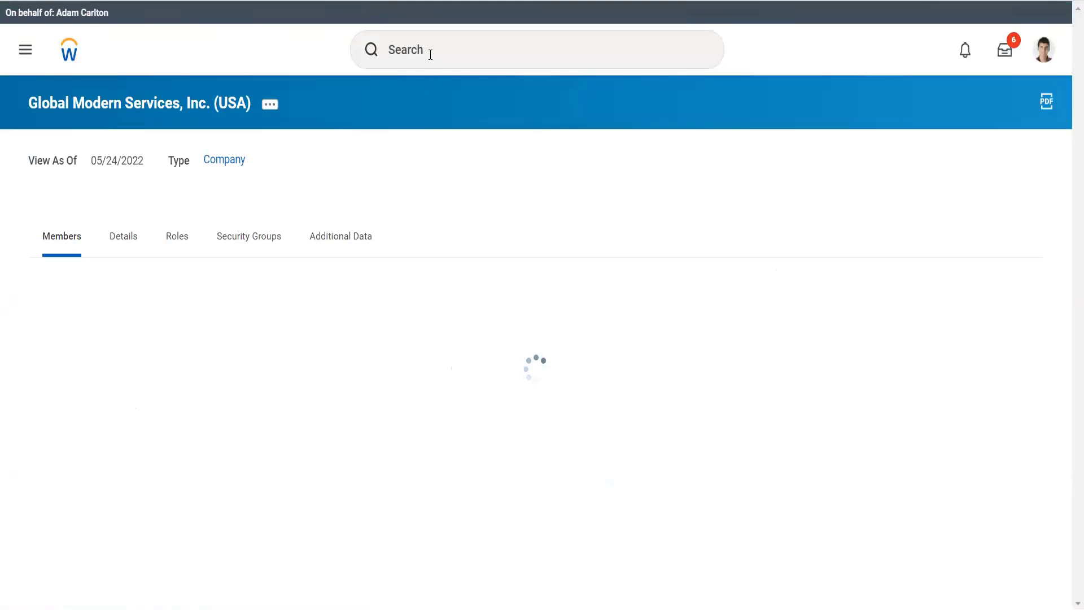
left_click(431, 55)
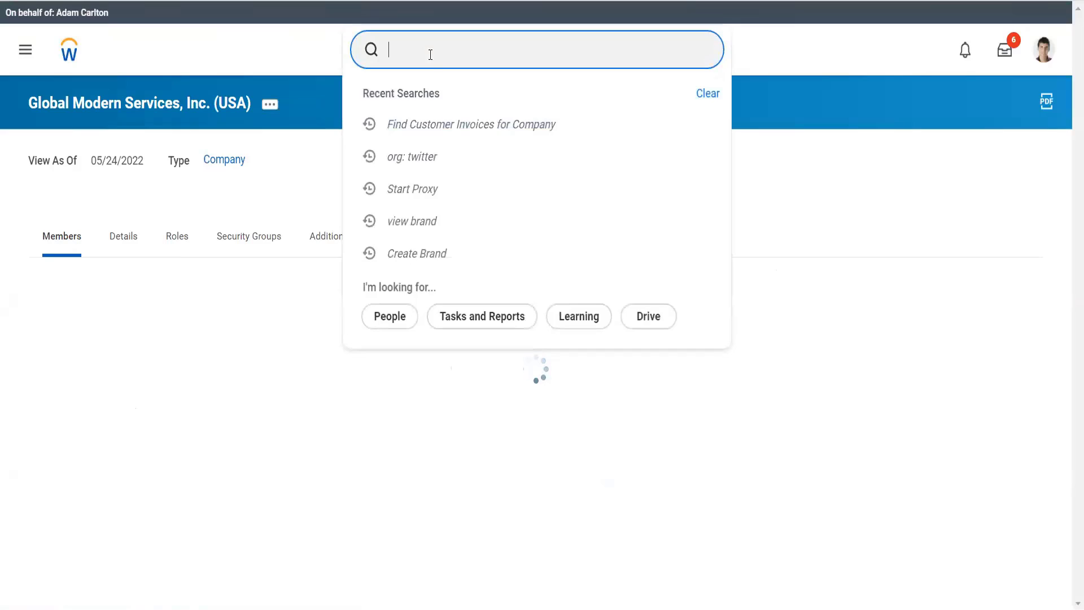
type("a")
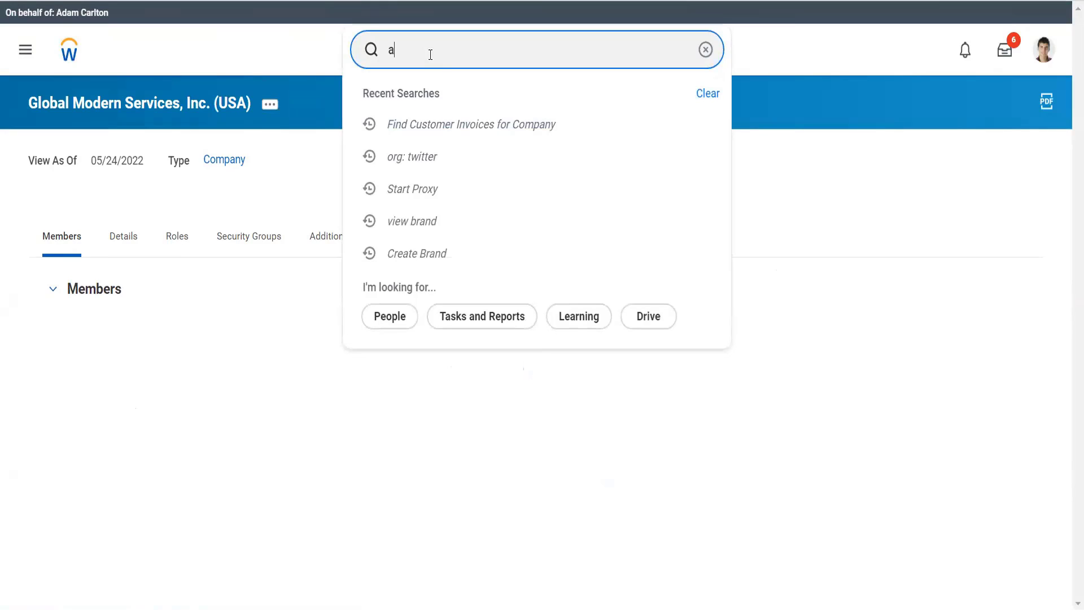
type("dam")
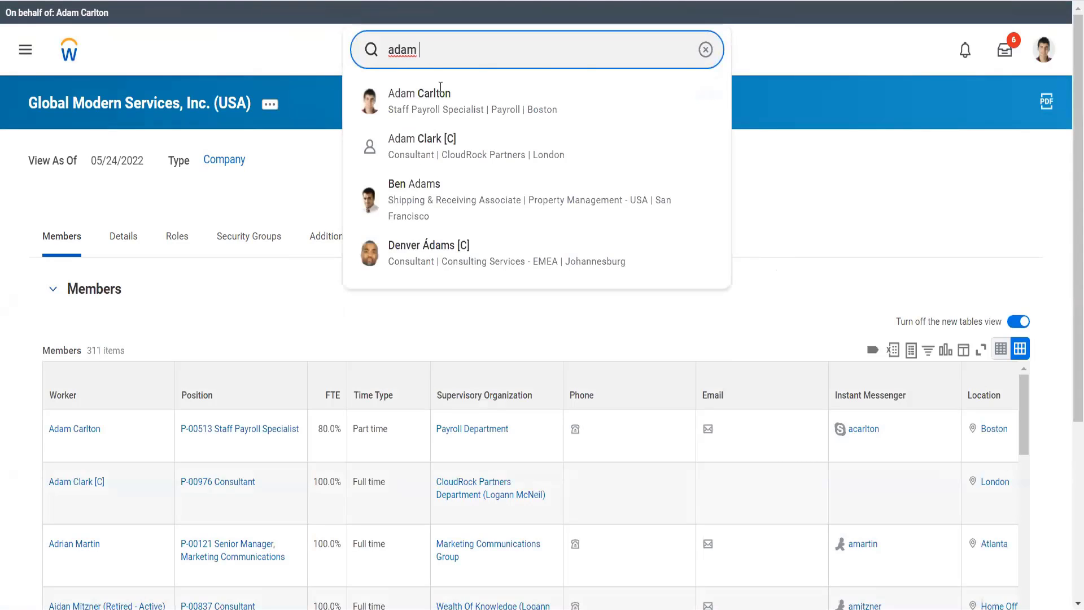
left_click(446, 119)
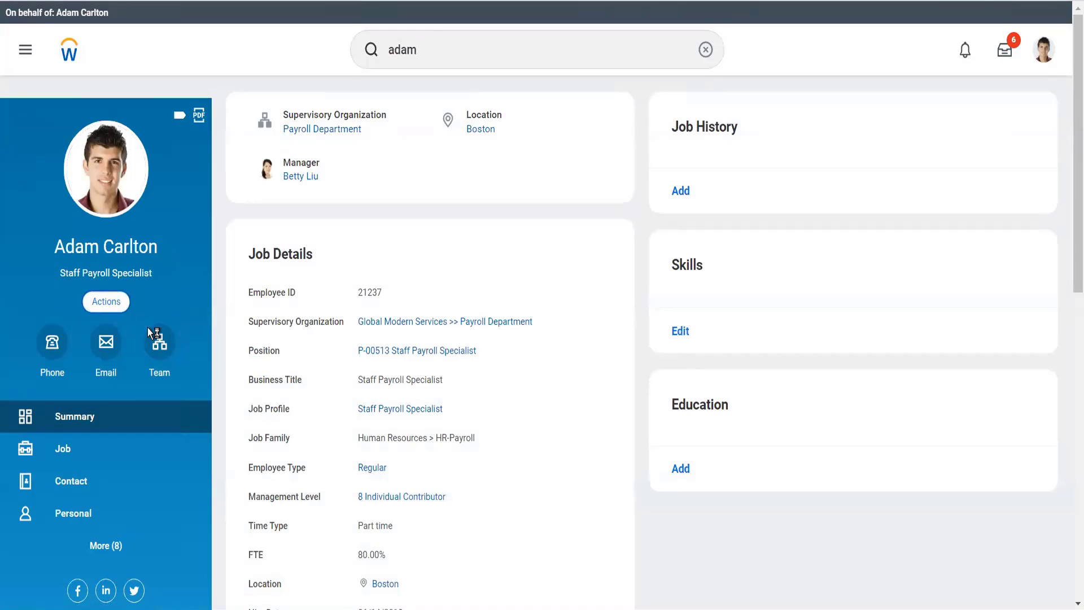
Step: Review the worker's assigned groups in the Assign User-Based Groups task of the security profile and cancel the task
mouse_move(168, 503)
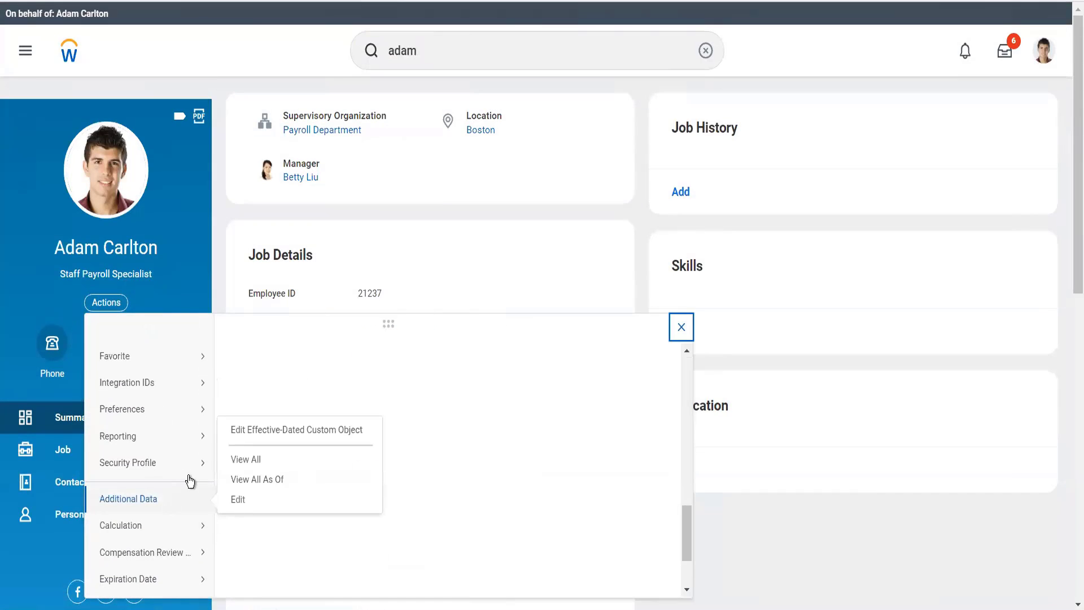
mouse_move(221, 472)
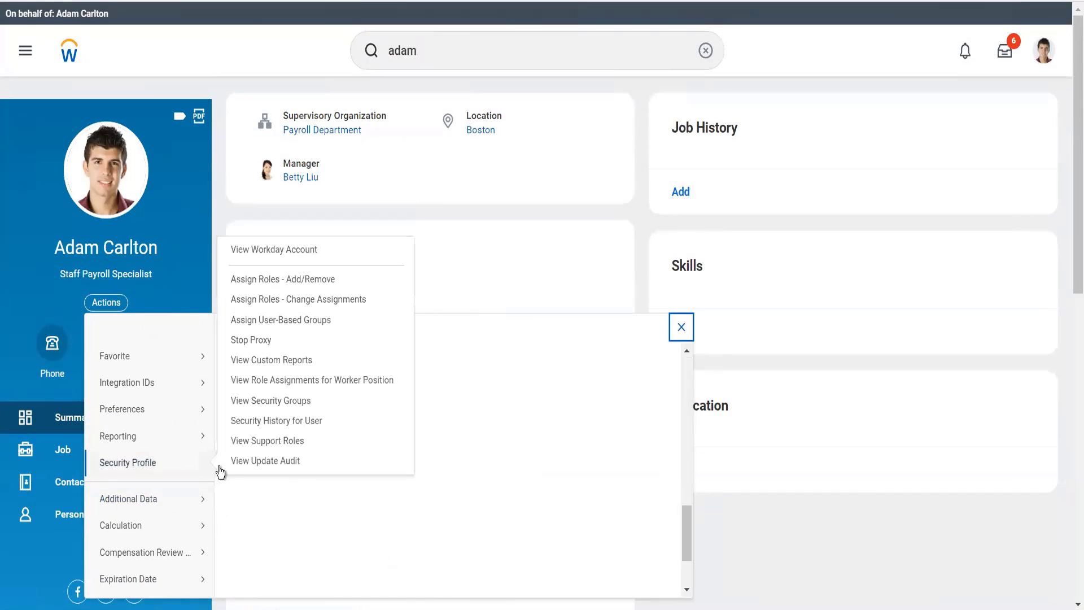
left_click(269, 320)
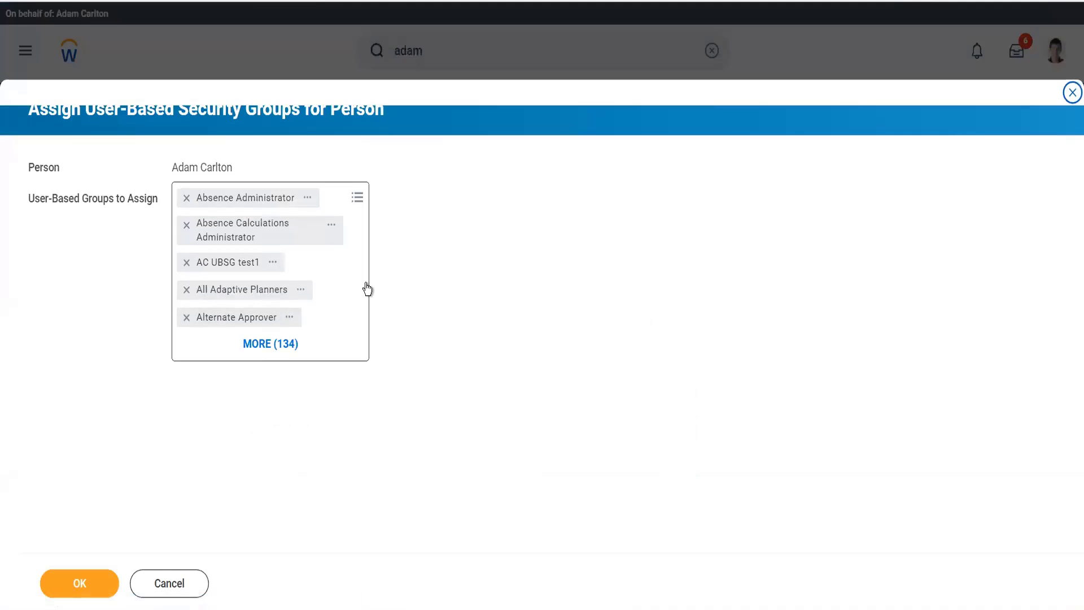
left_click(358, 199)
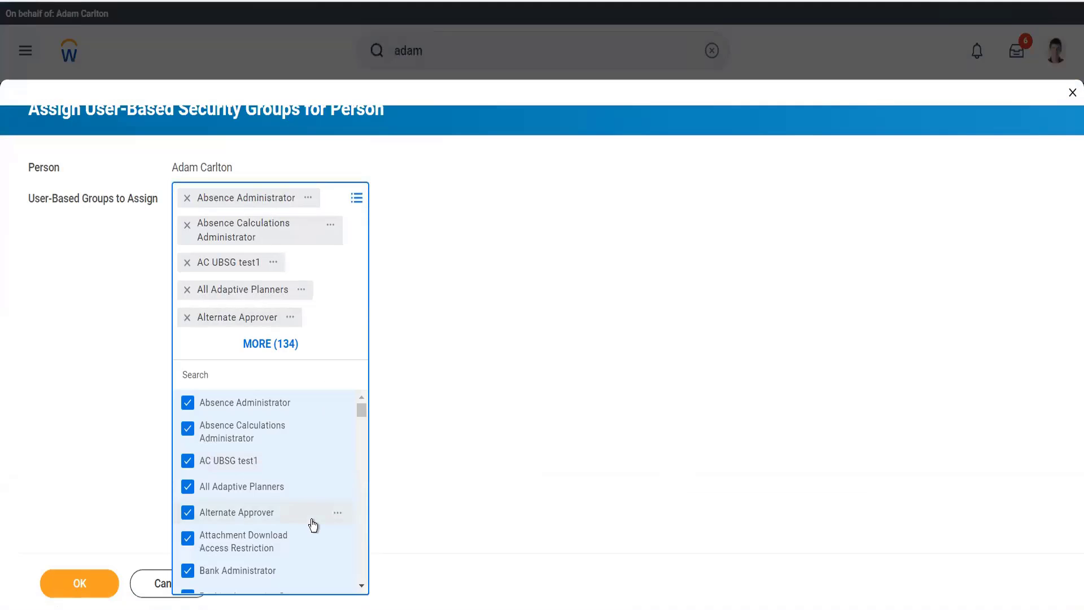
scroll(310, 521, "down", 5)
scroll(311, 519, "down", 5)
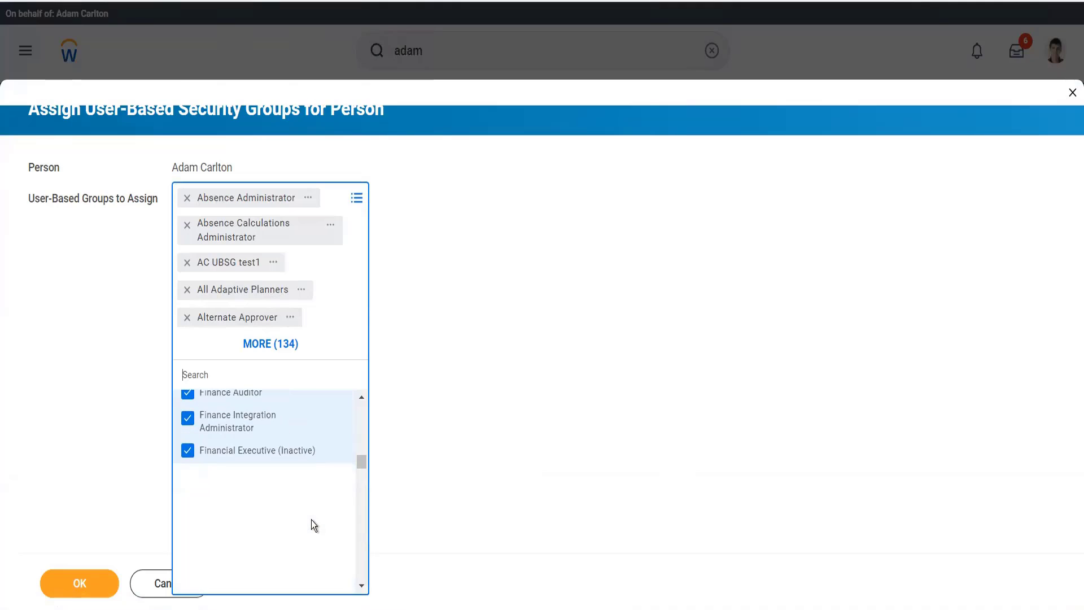
left_click(495, 483)
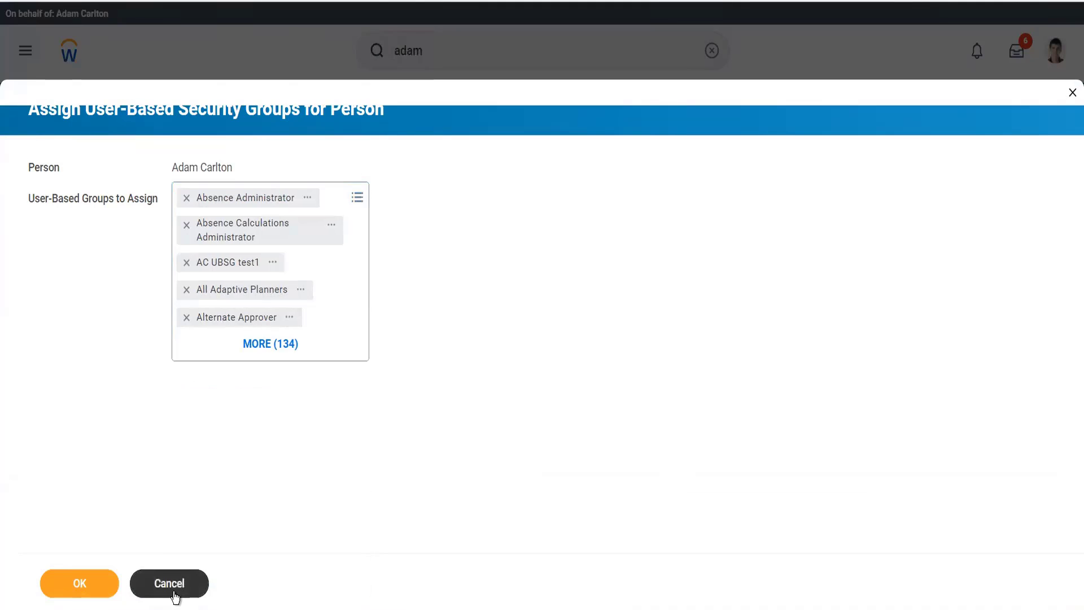
left_click(170, 588)
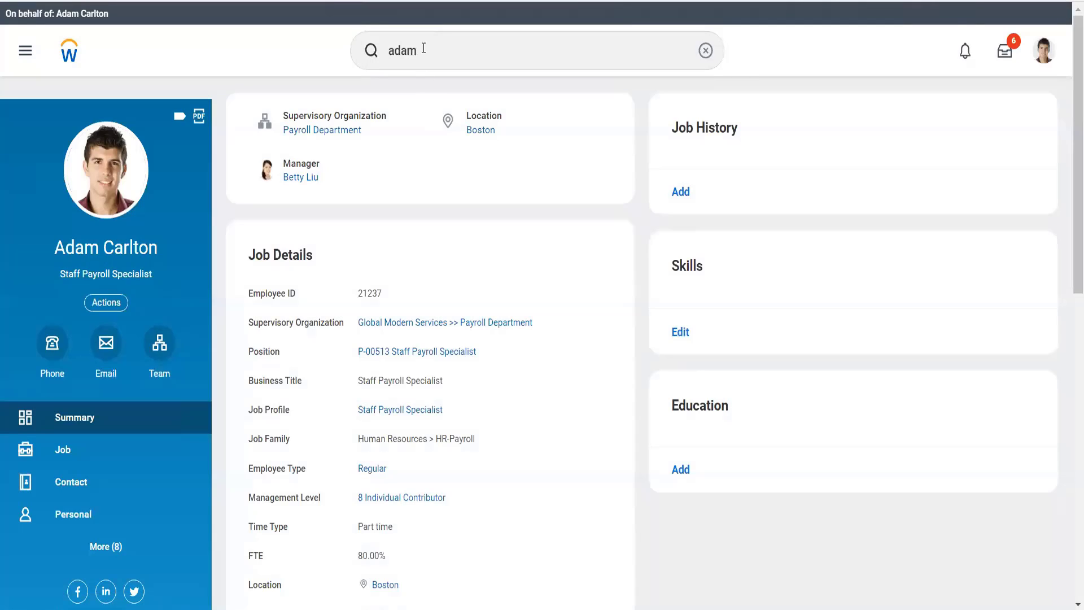
Step: Open the View Security for Securable Item report and run it for the securable item "record customer payment"
left_click(423, 51)
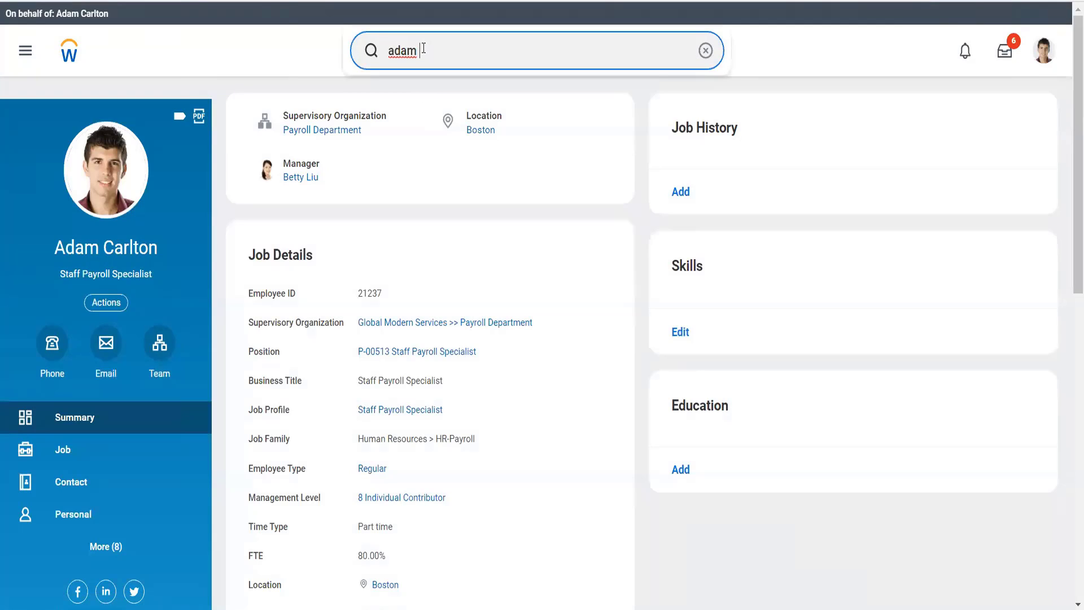
key("ctrl+a")
type("view sec f")
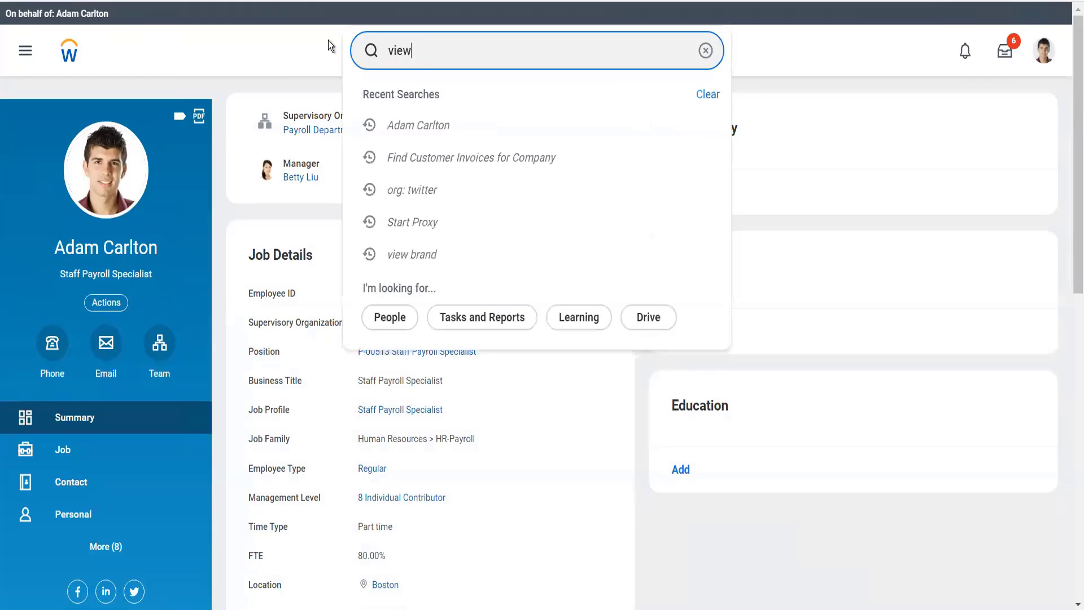
type("or")
left_click(456, 99)
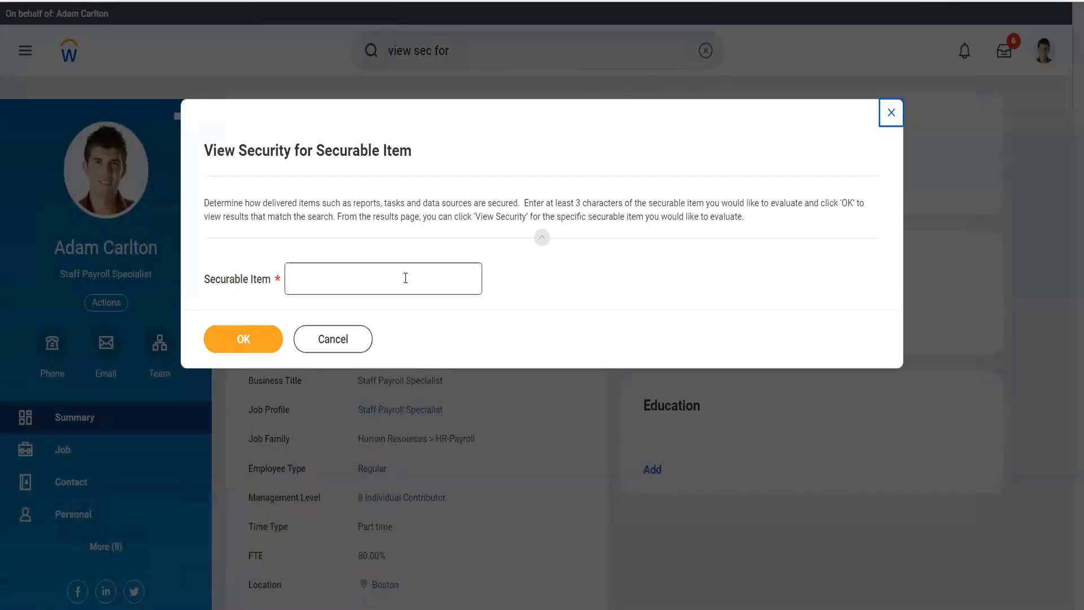
left_click(405, 277)
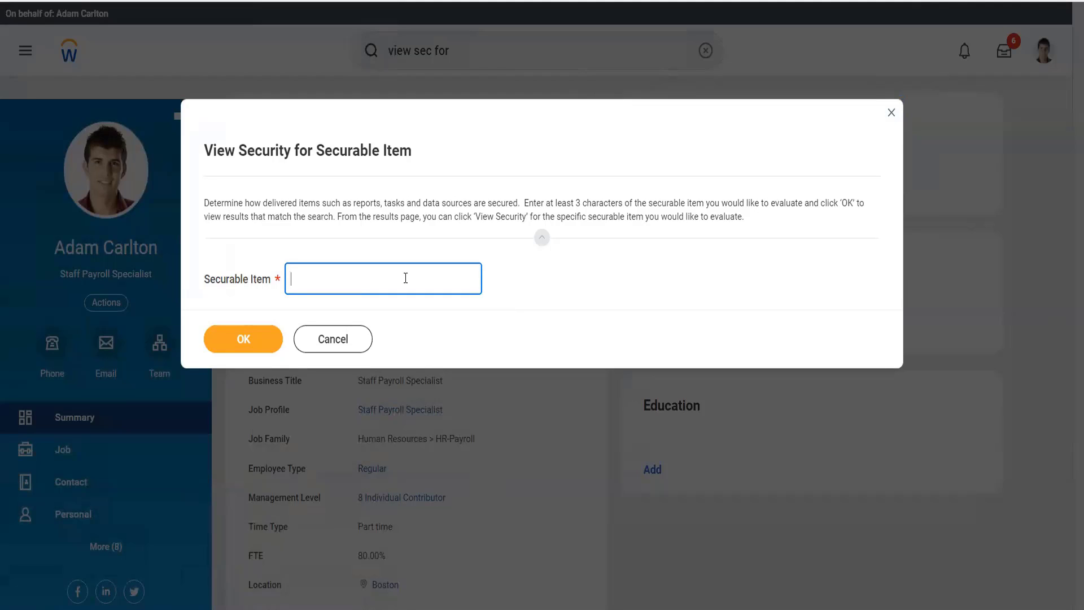
type("record customer payment")
left_click(259, 347)
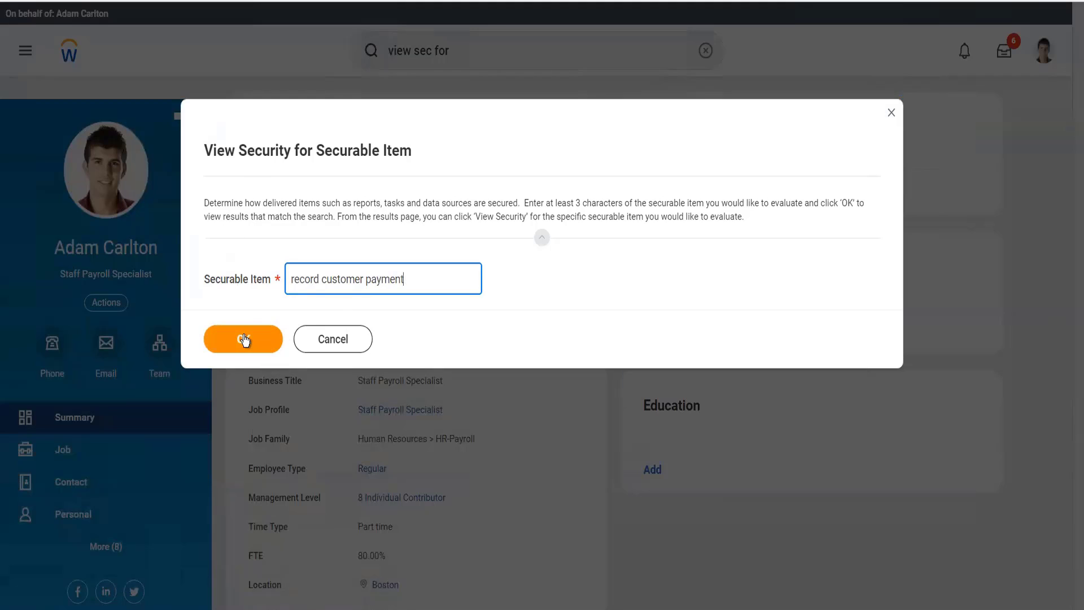
left_click(243, 337)
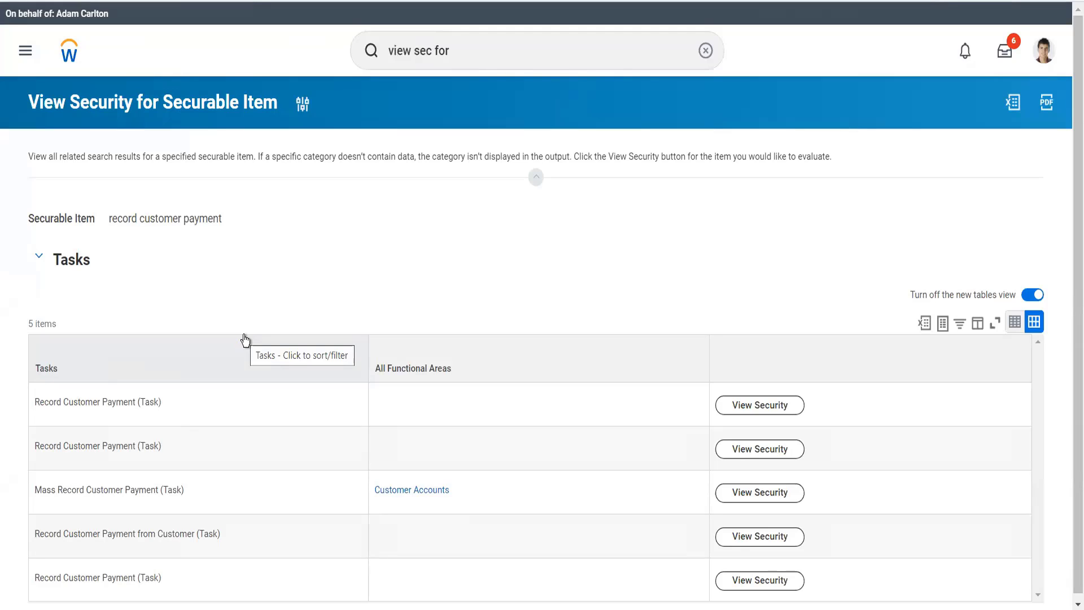
Step: View the security of the first Record Customer Payment task, check the security groups needed, and close the details
left_click(743, 414)
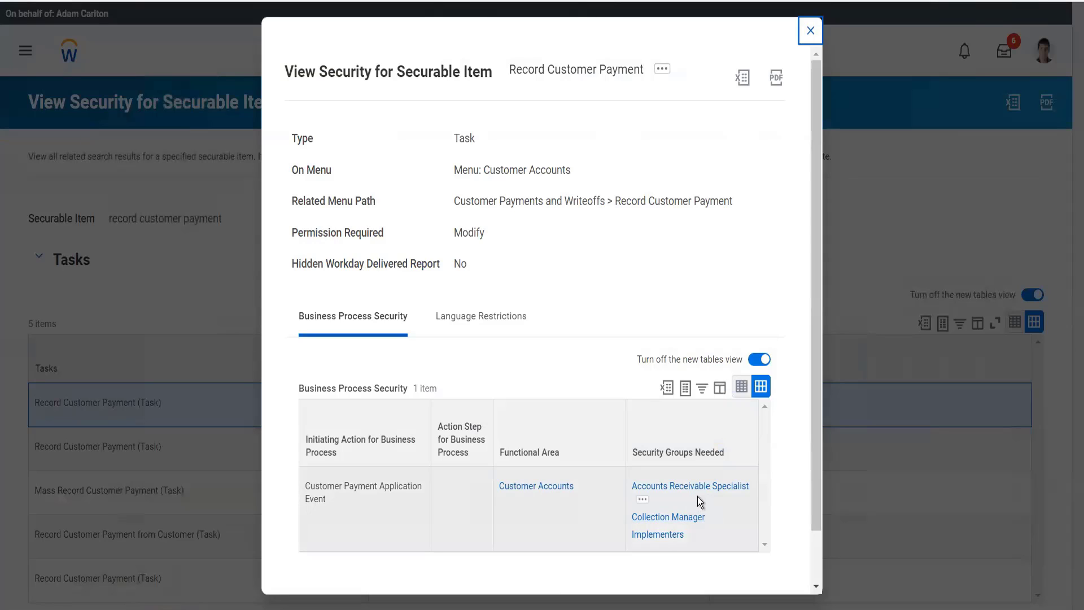
mouse_move(709, 531)
mouse_move(717, 489)
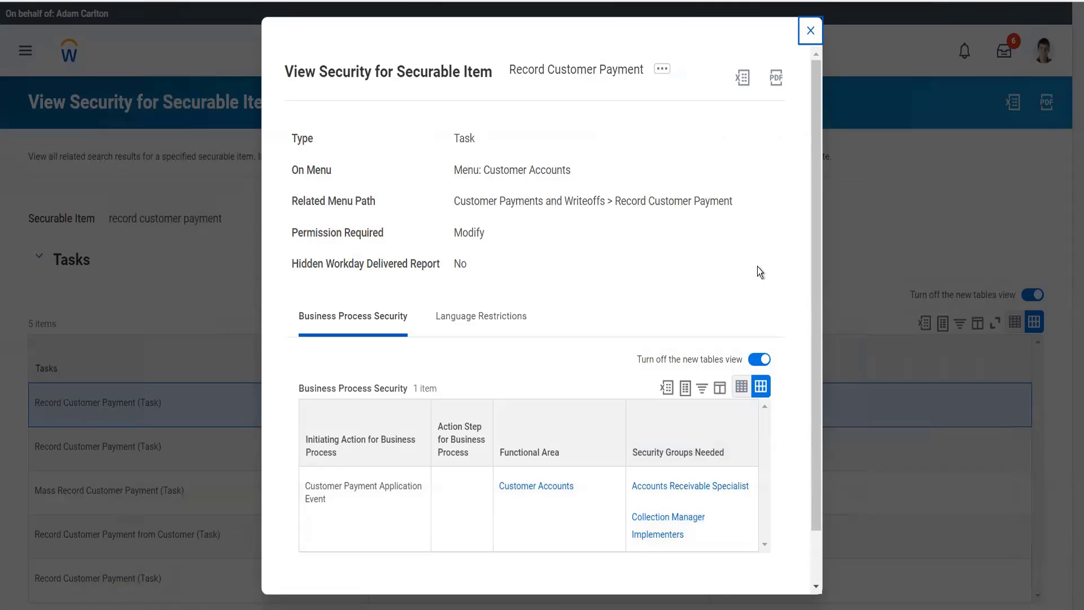
left_click(810, 31)
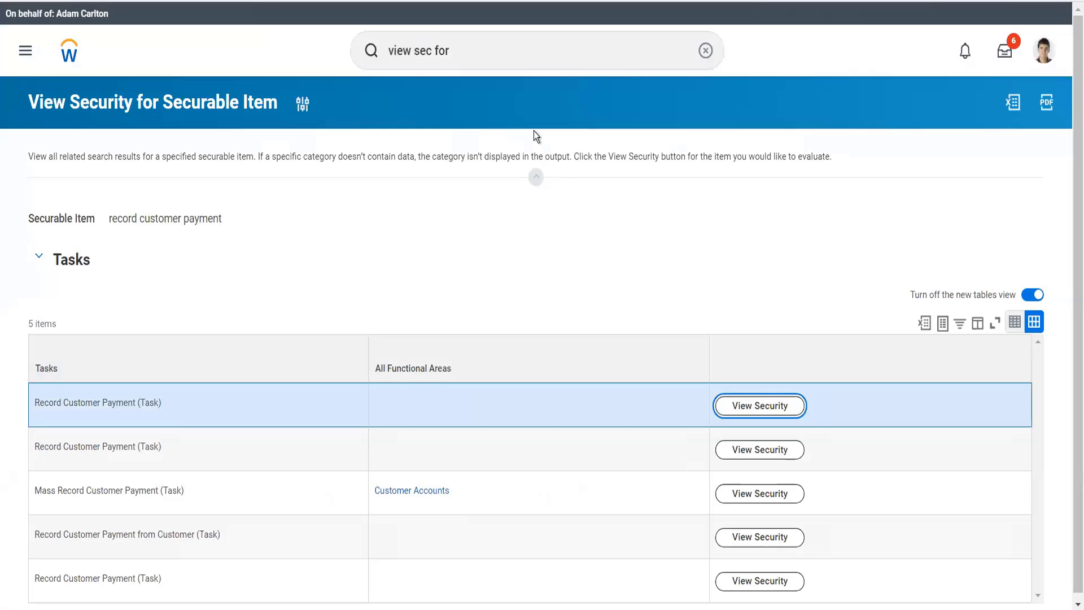
Step: Search for "gms usa", open the company Global Modern Services, Inc. (USA), and show its role assignments
left_click(521, 58)
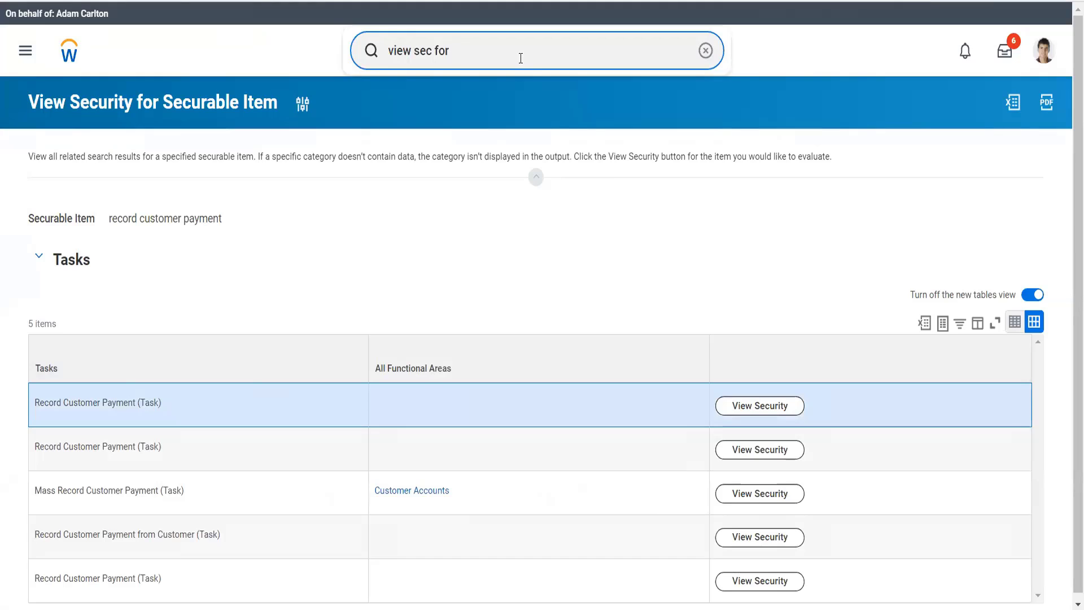
key("ctrl+a")
type("gms s")
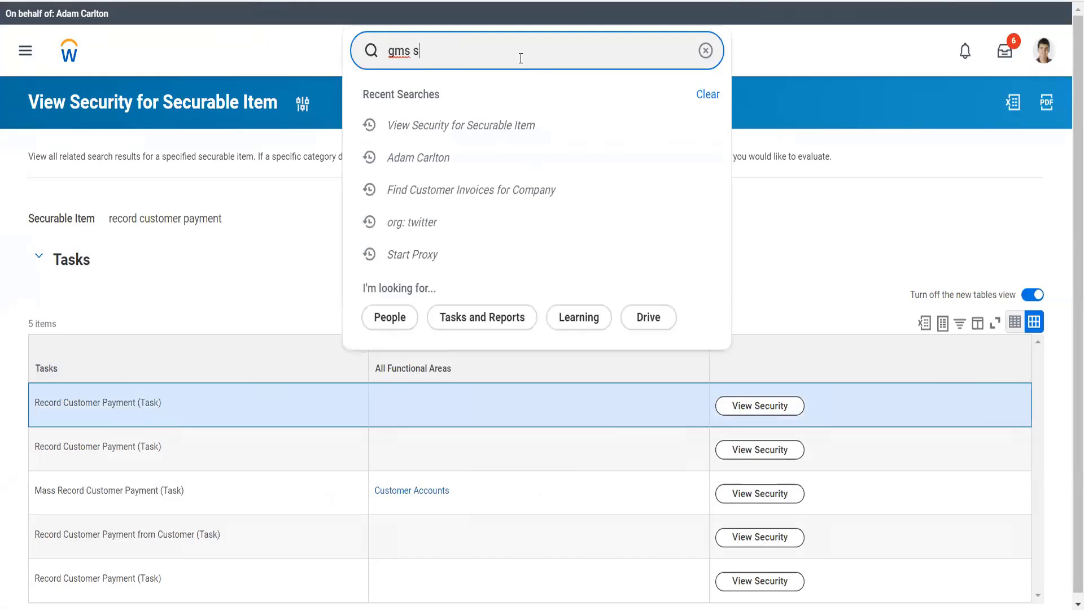
key("BackSpace")
type("usa")
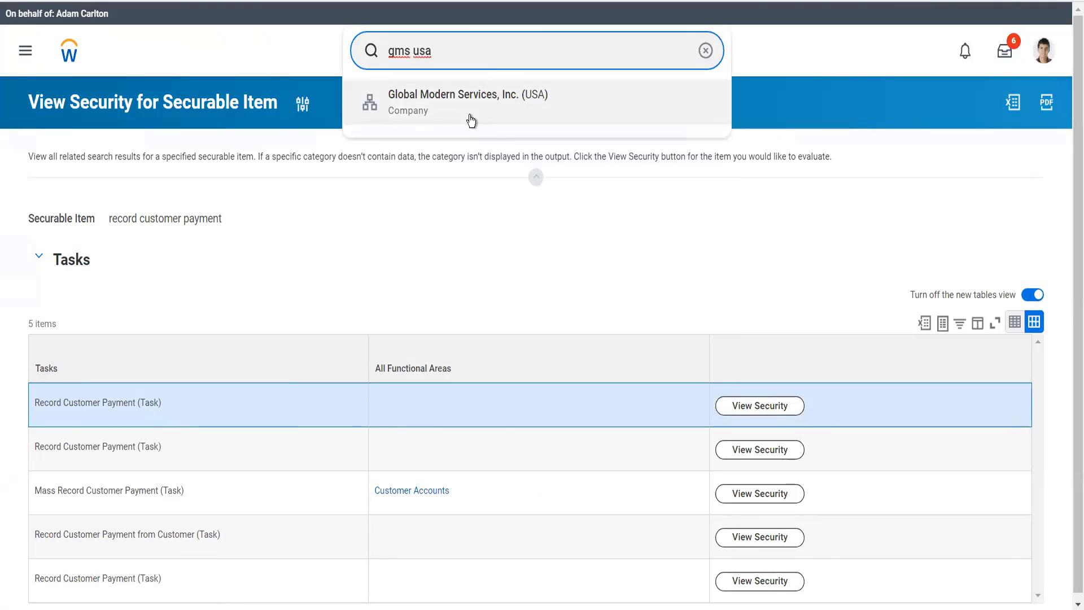
left_click(469, 115)
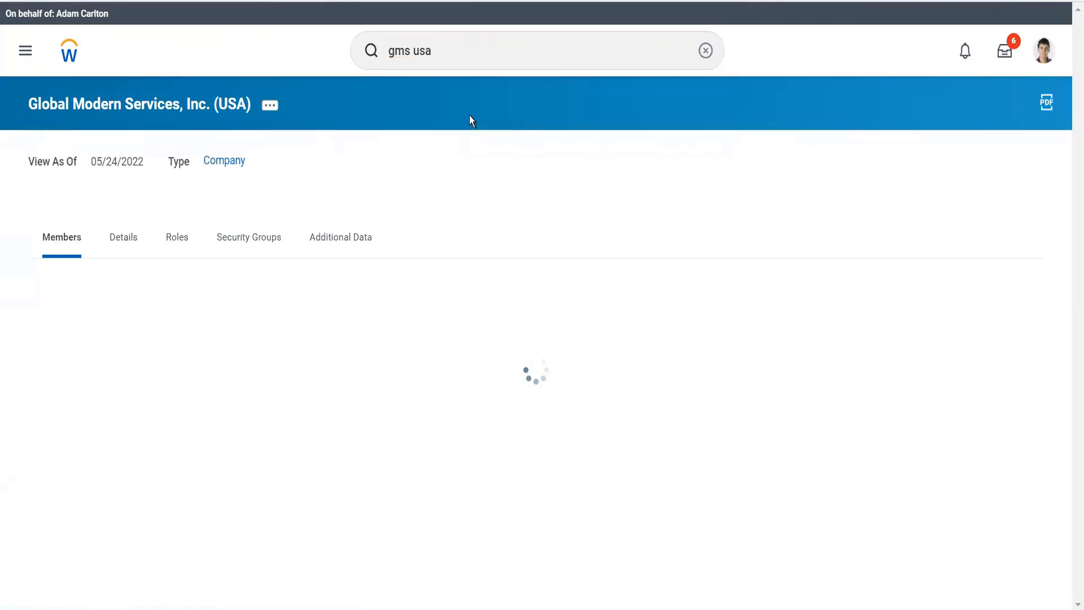
left_click(184, 242)
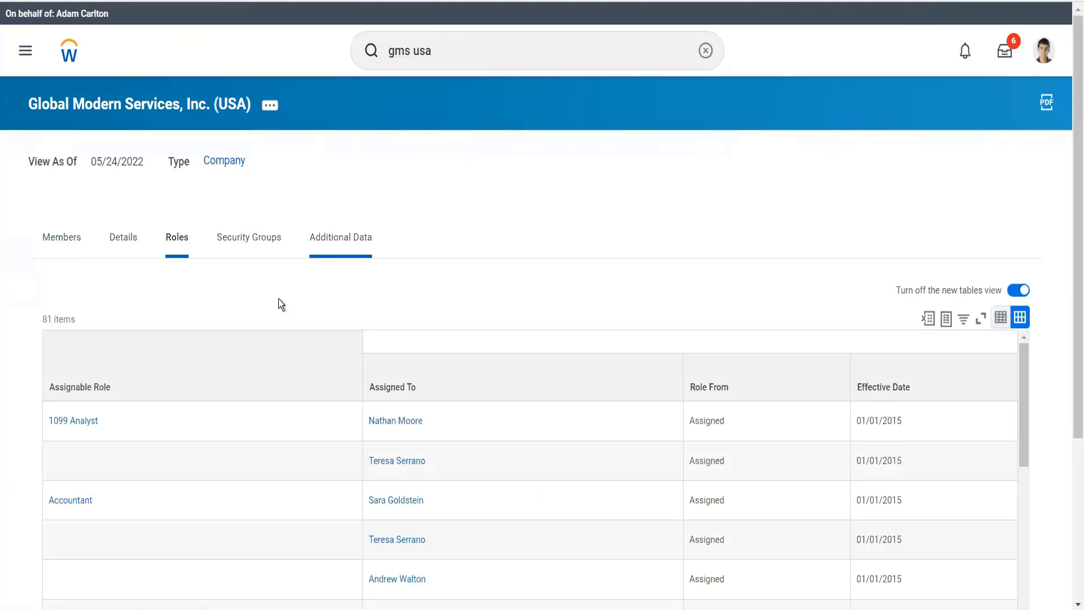
Step: Filter the assignable roles to Accounts Receivable Analyst and Accounts Receivable Specialist, and review who is assigned to them
left_click(245, 378)
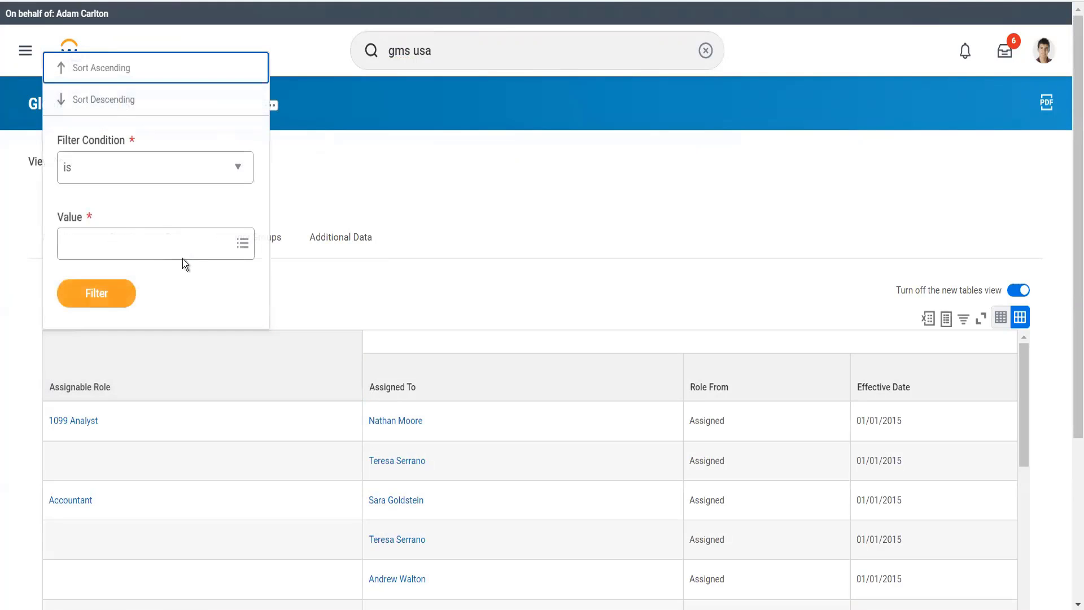
left_click(184, 252)
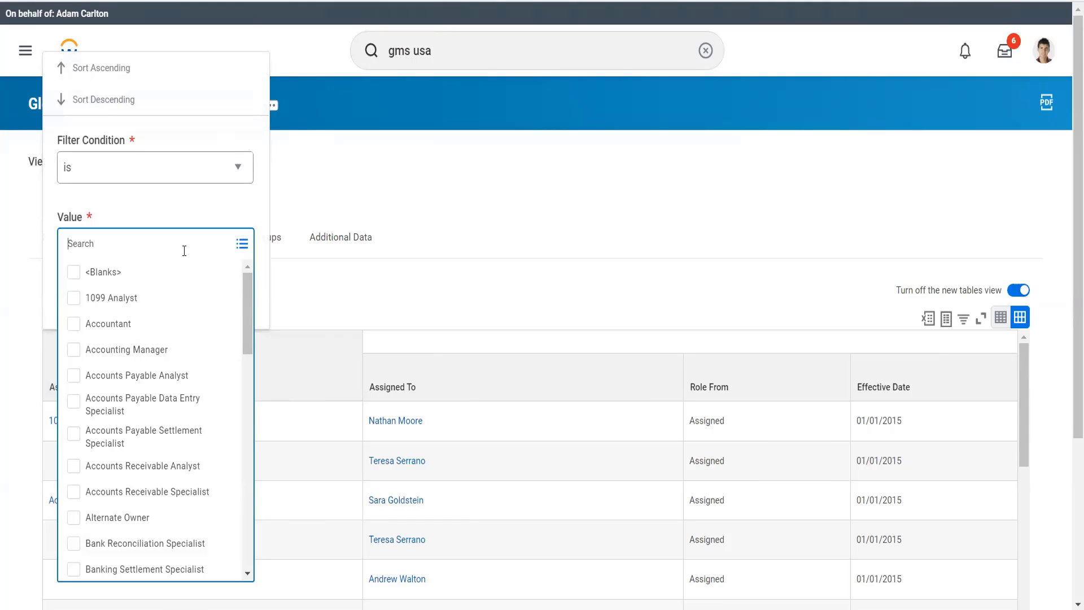
type("Acc Rec")
key("Return")
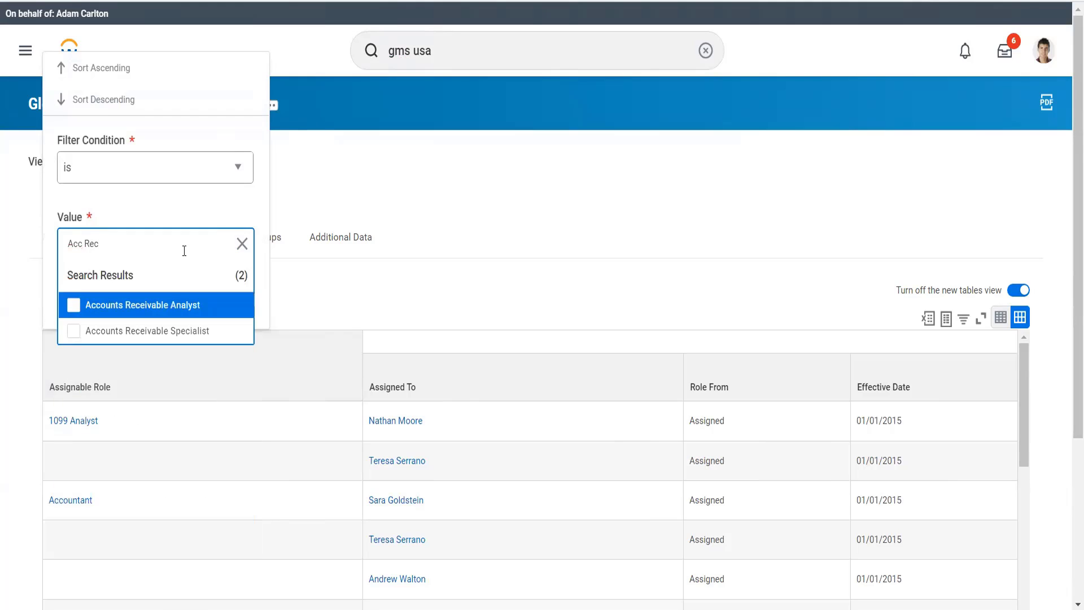
left_click(165, 315)
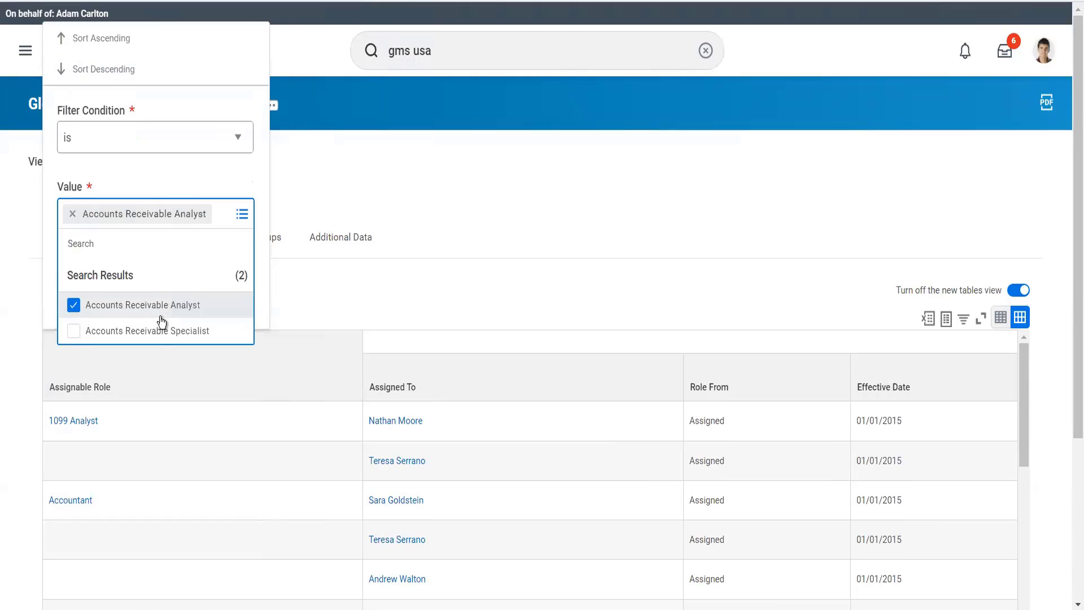
left_click(157, 331)
left_click(173, 179)
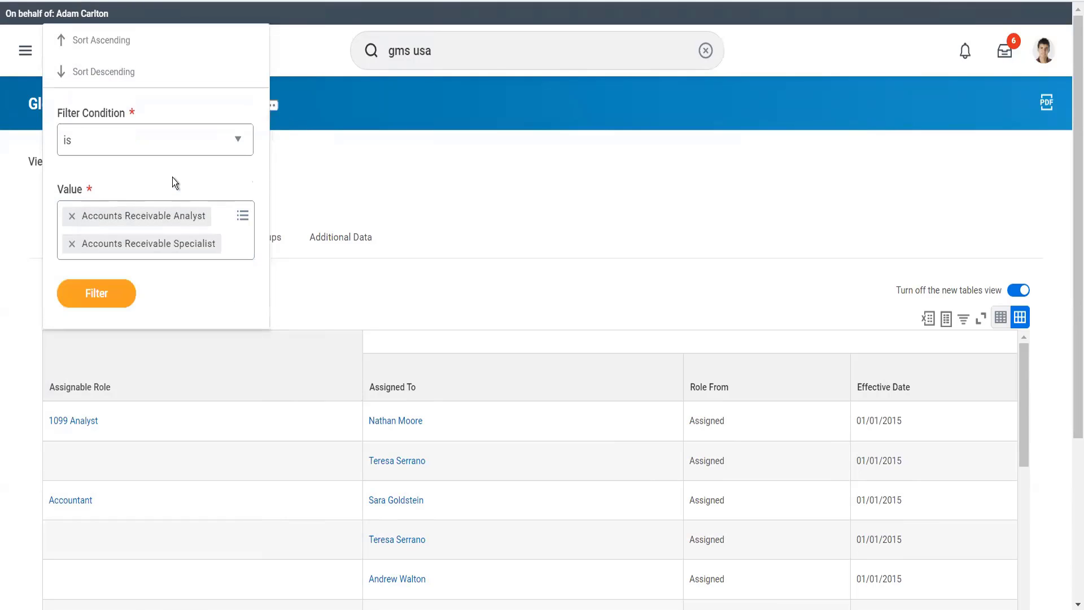
left_click(114, 289)
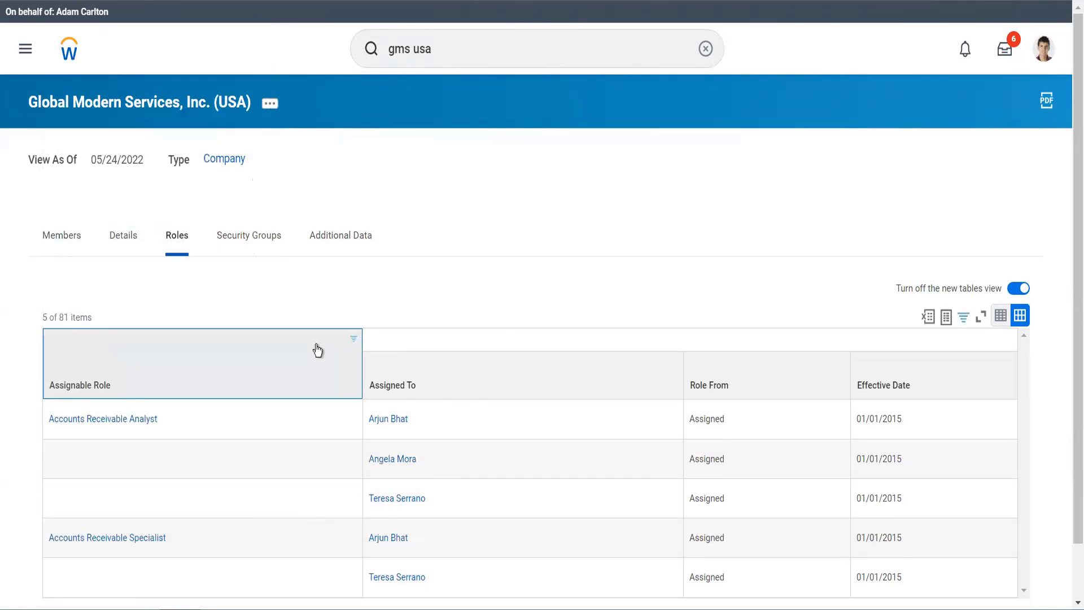
scroll(500, 330, "down", 1)
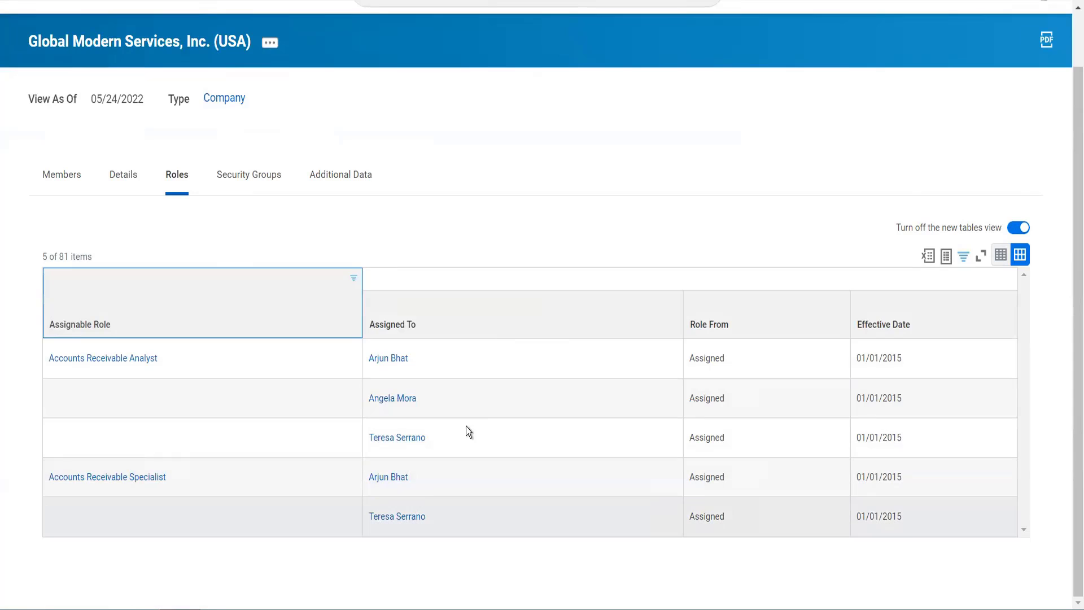
scroll(495, 220, "up", 1)
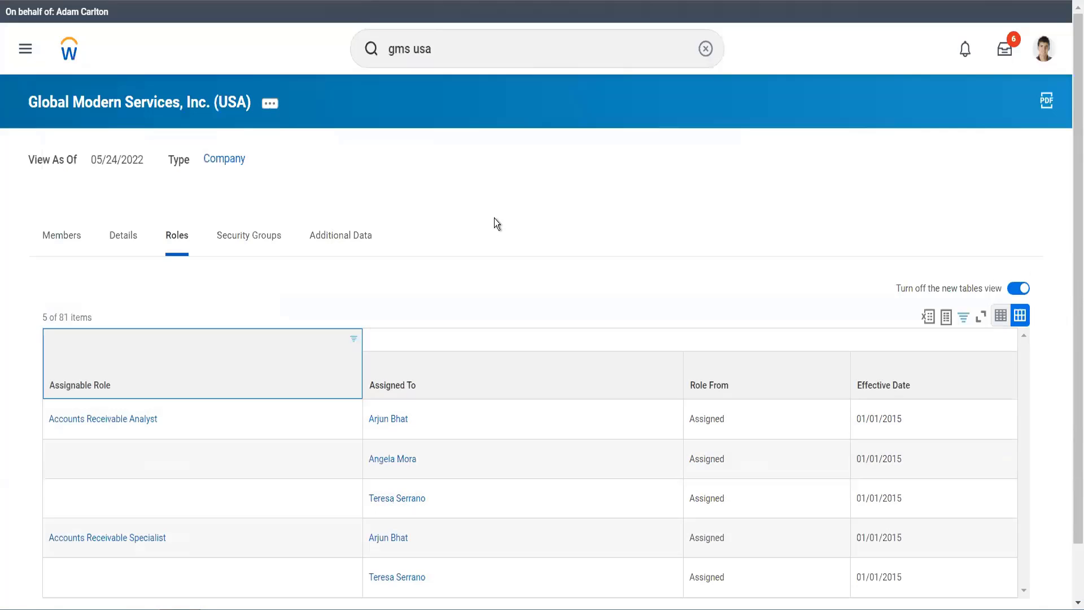
Step: Run the Start Proxy task to act as the second worker assigned to the Accounts Receivable Specialist role
left_click(705, 49)
left_click(549, 34)
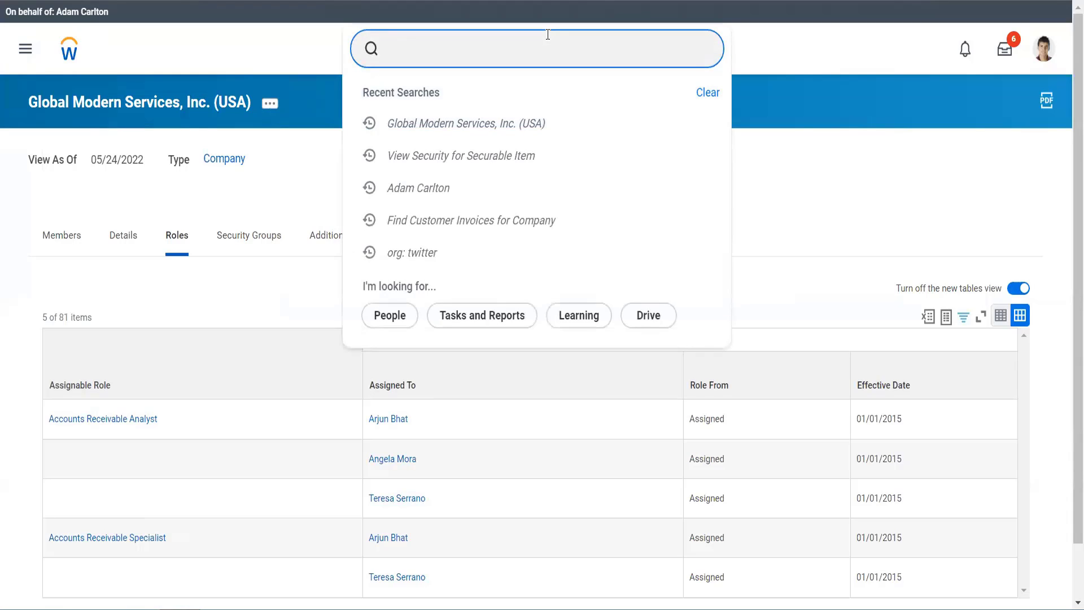
type("start pro")
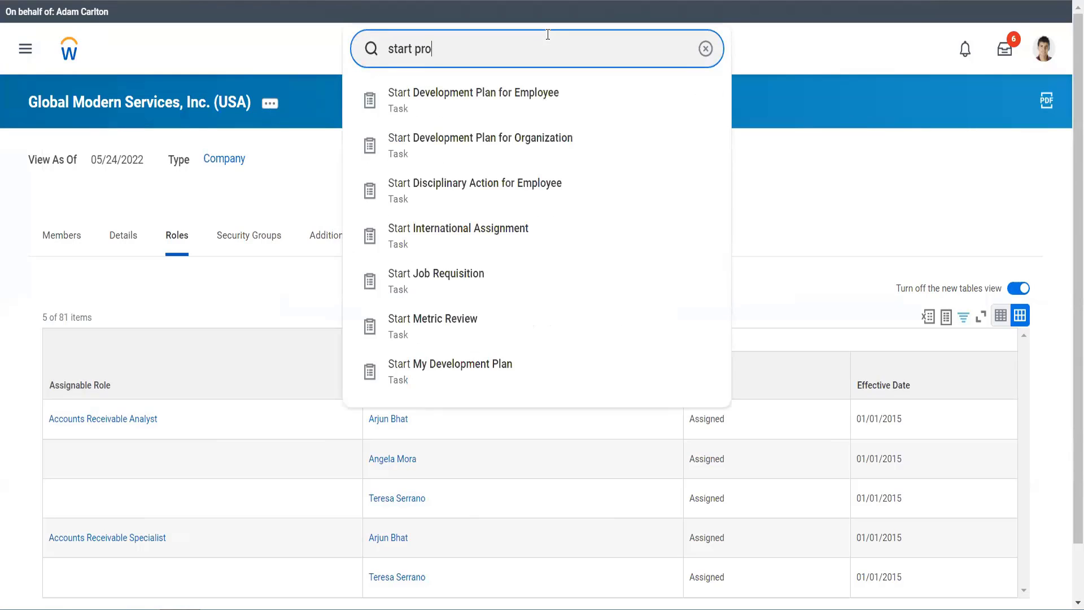
type("x")
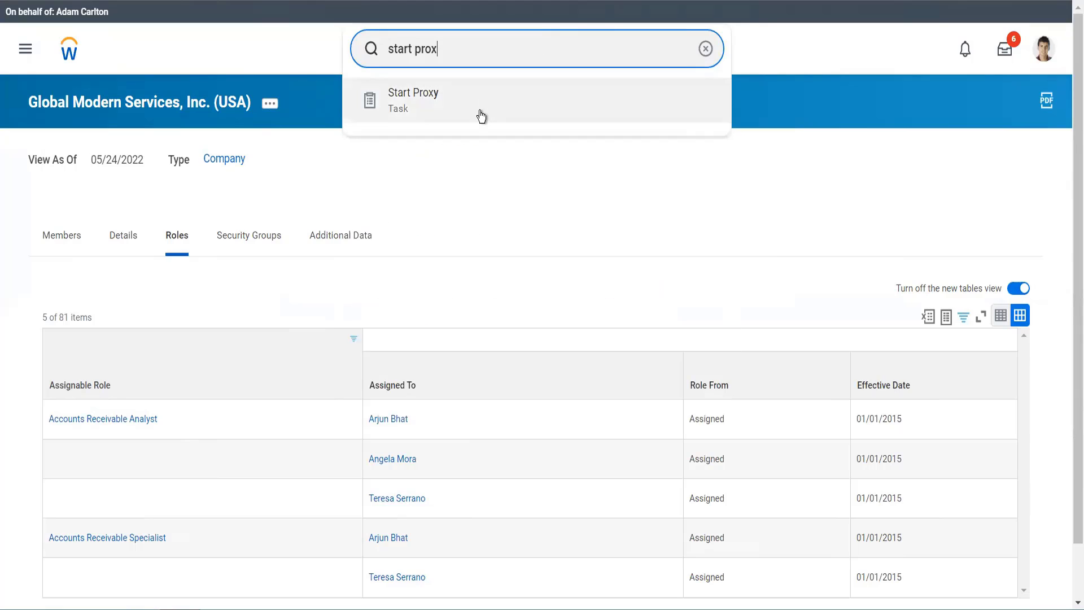
left_click(481, 114)
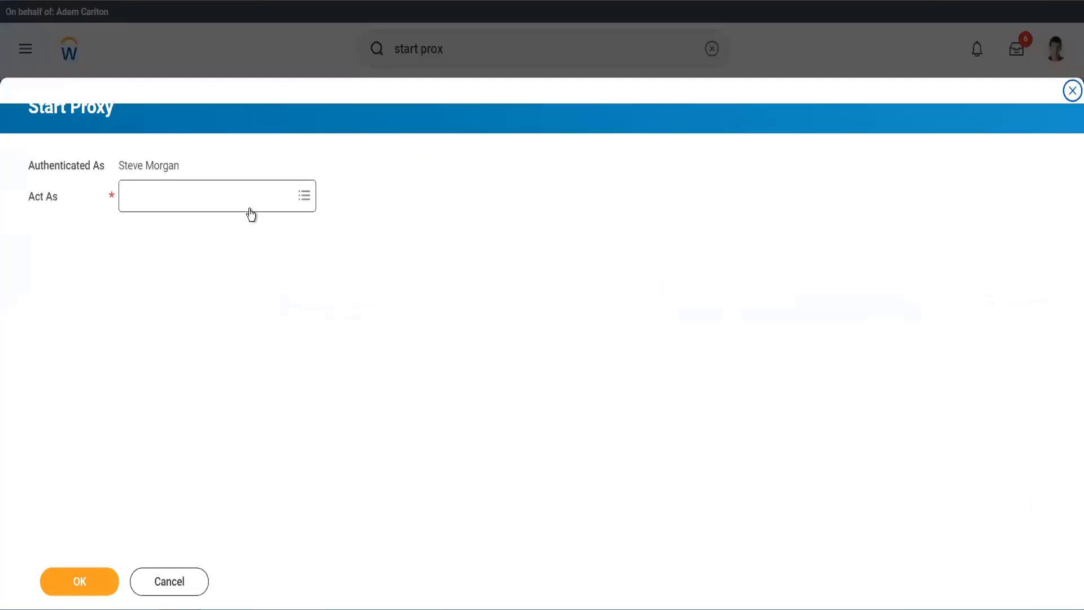
left_click(250, 208)
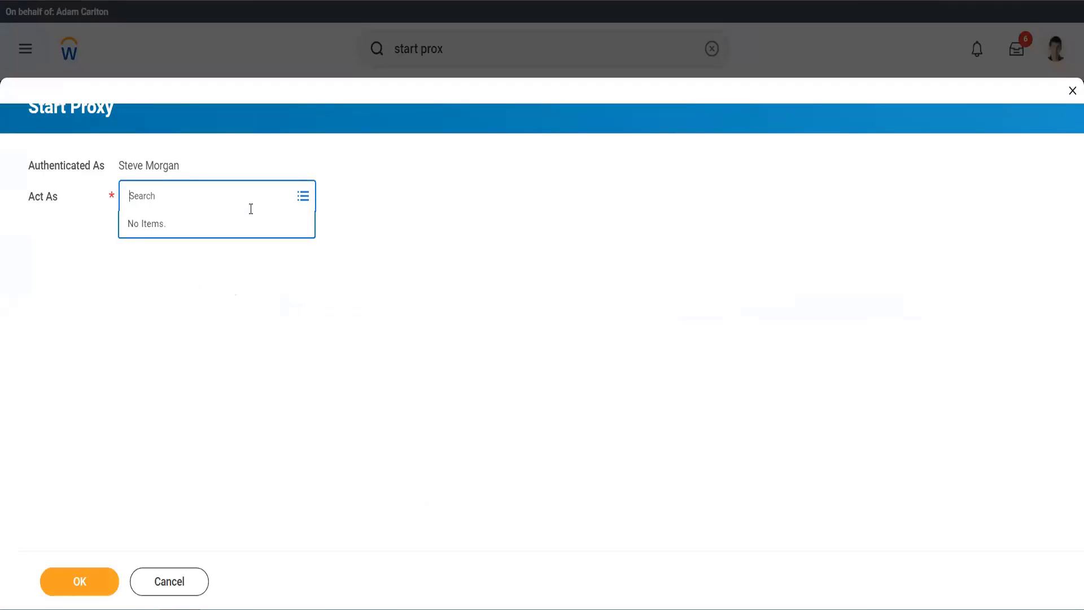
type("ter ser")
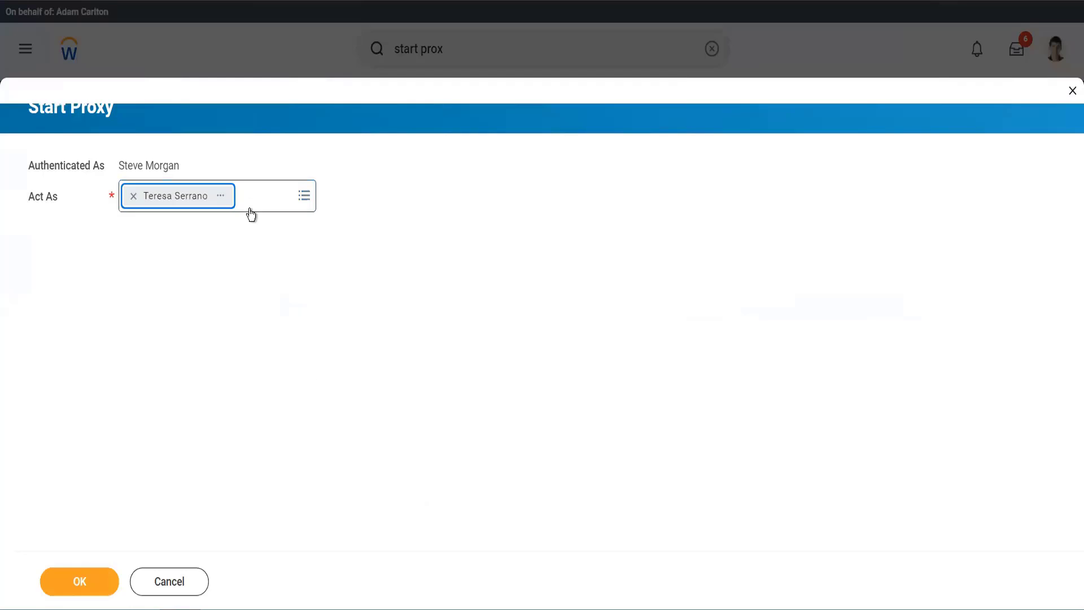
left_click(79, 582)
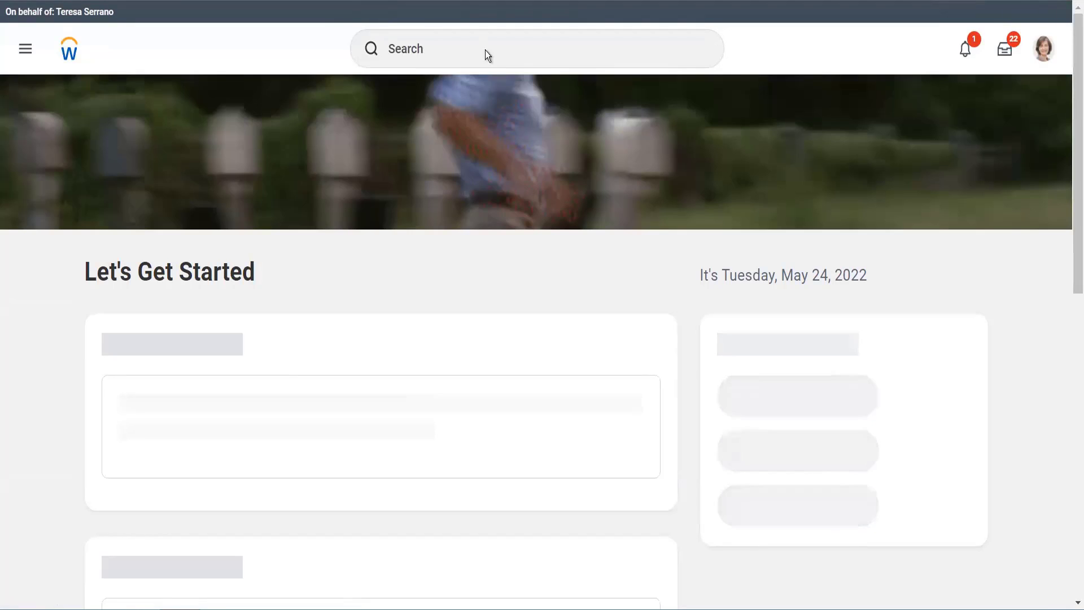
Step: Search for "find cust inv for comp" and open the Find Customer Invoices for Company report
left_click(486, 50)
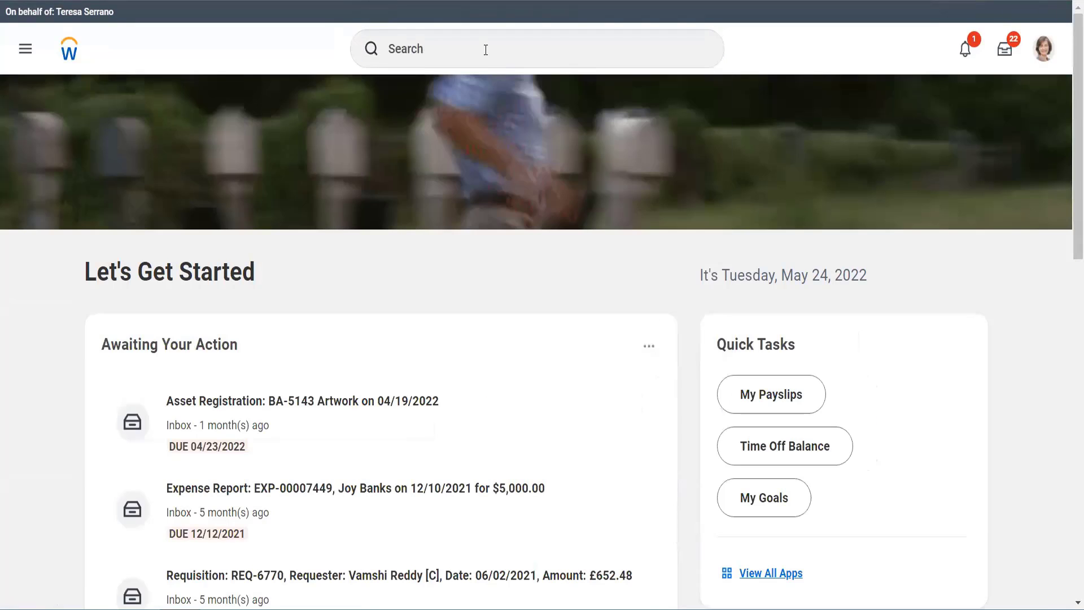
left_click(520, 52)
type("fin")
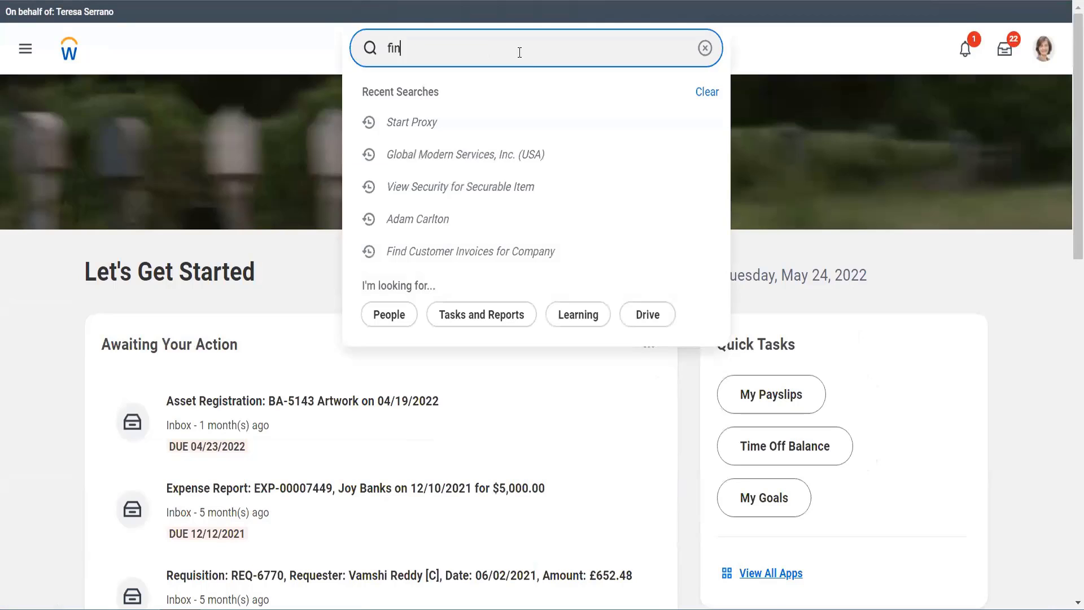
type("d cust inv")
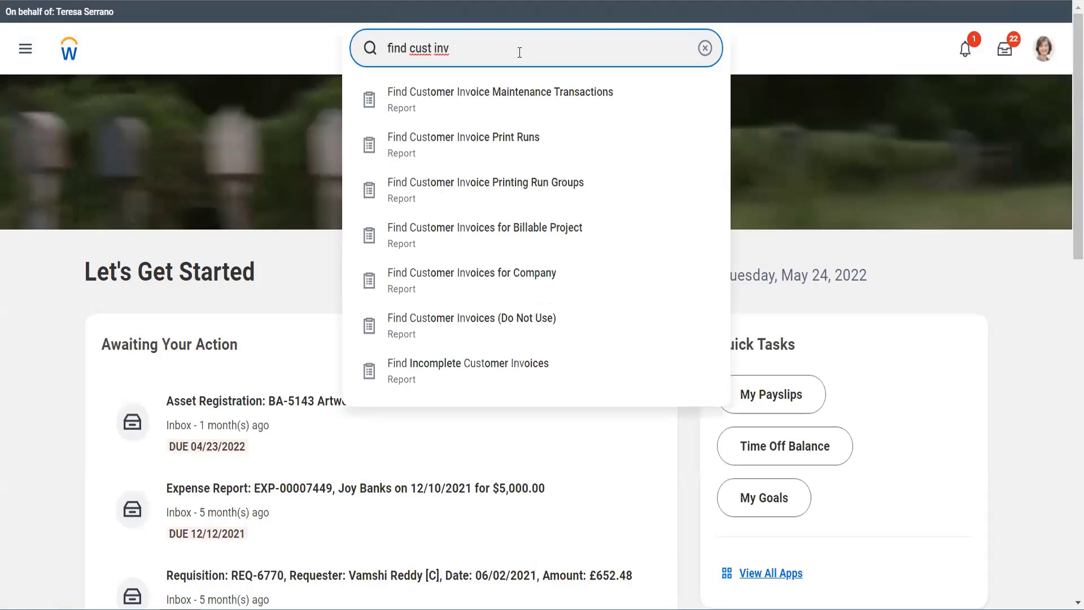
type(" for co")
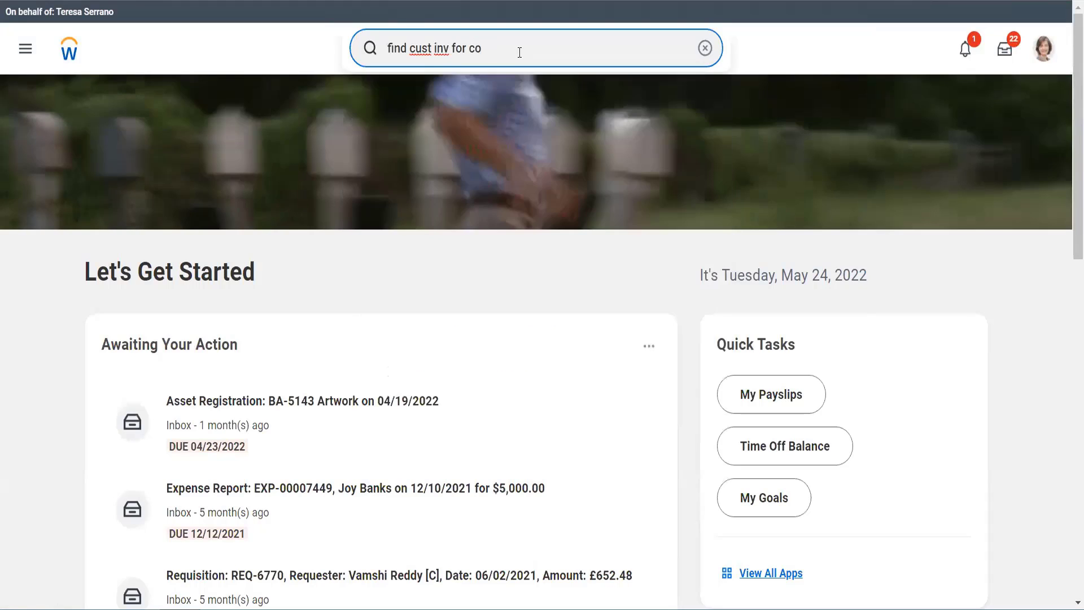
type("mp")
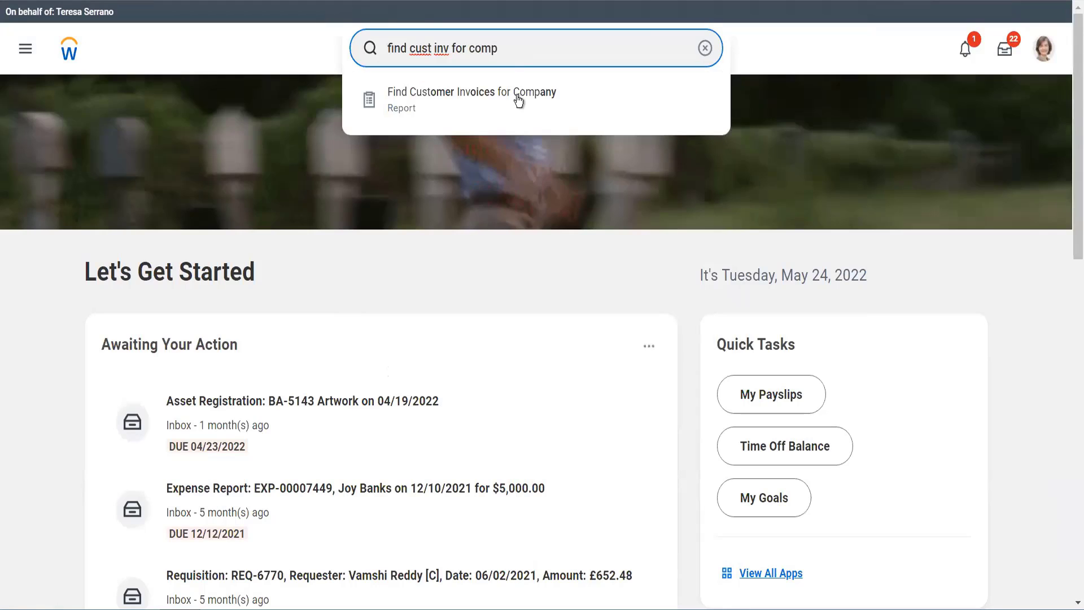
left_click(516, 97)
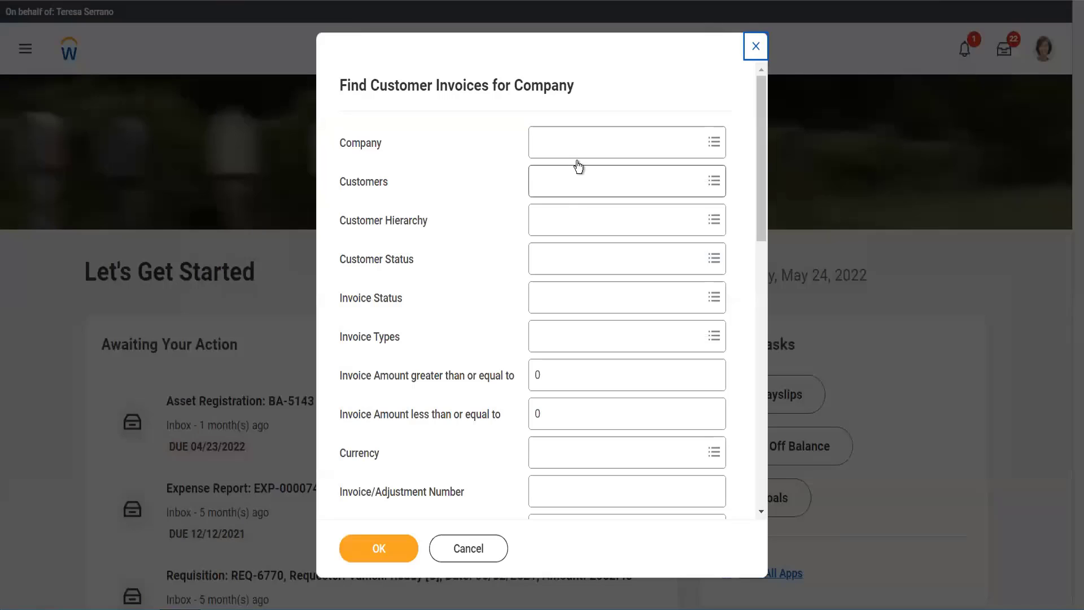
Step: Set the report's company to Global Modern Services, Inc. (USA) and its payment status to Unpaid and Partially Paid
left_click(581, 146)
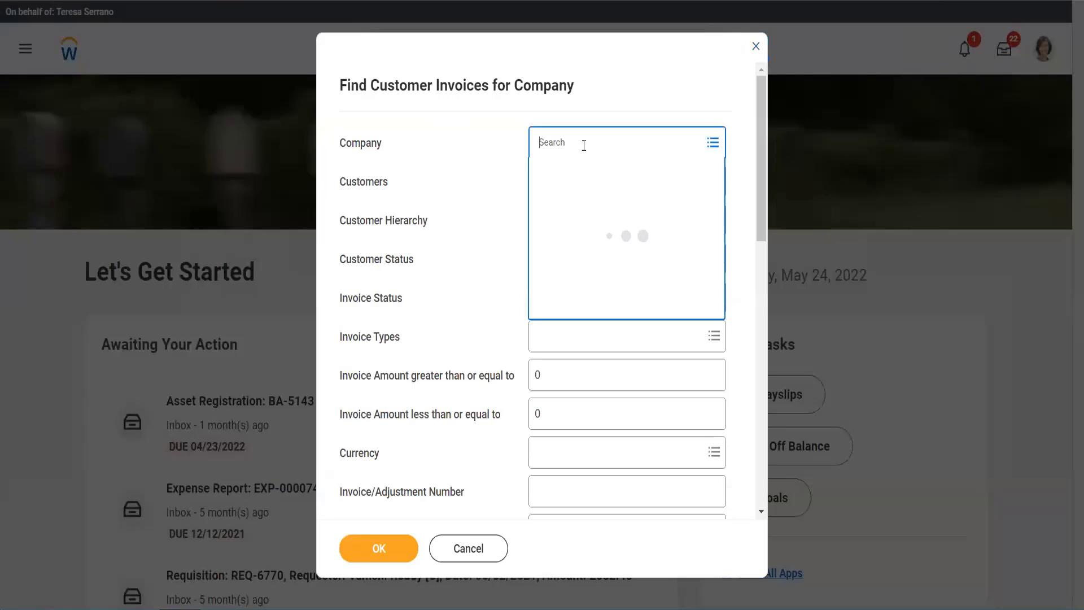
type("gms usa")
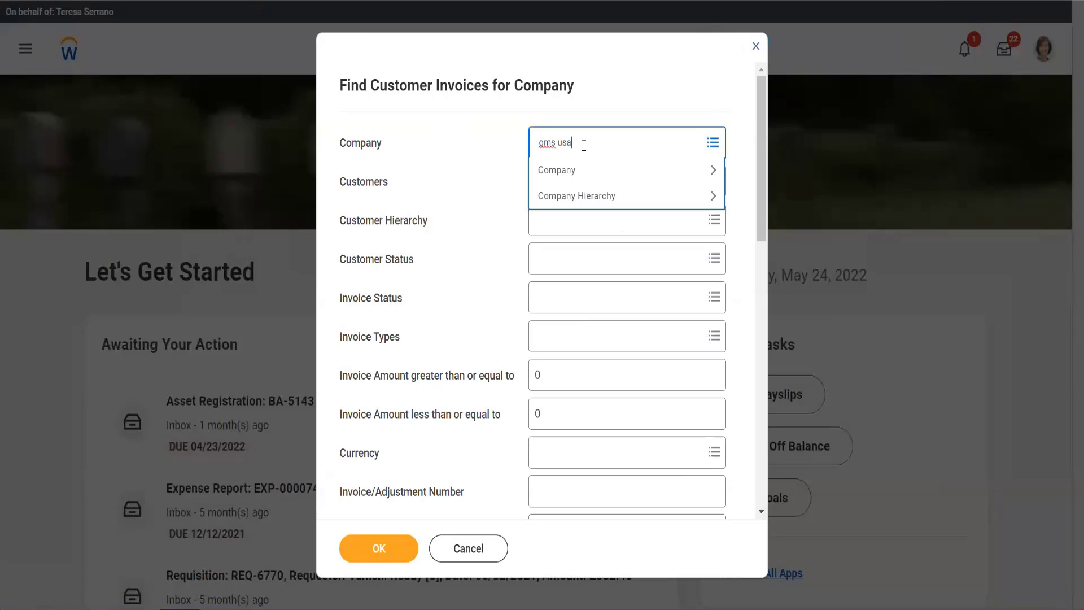
key("Return")
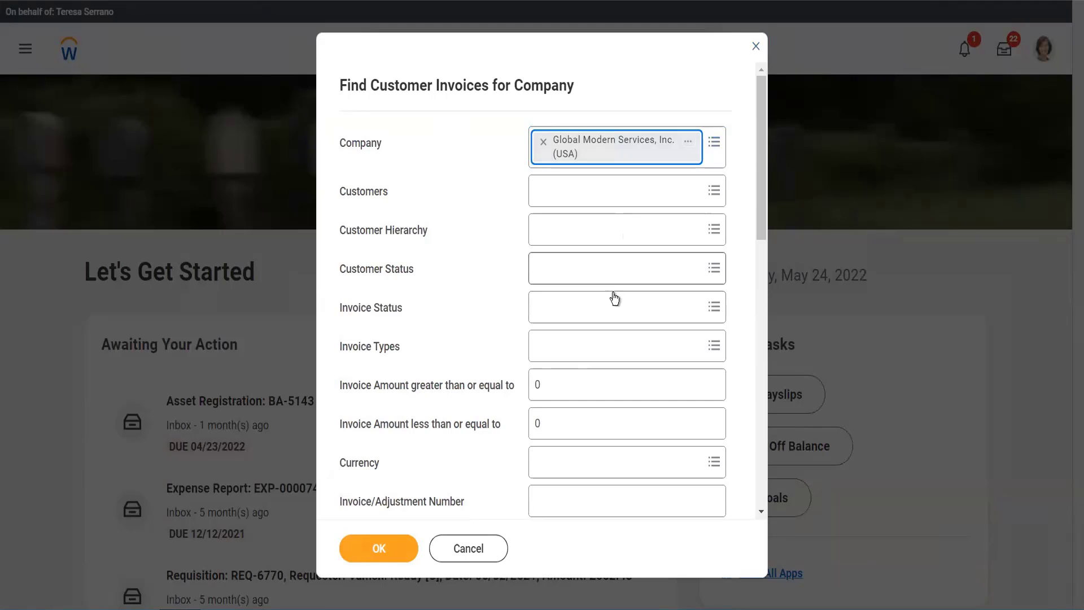
scroll(600, 379, "down", 3)
scroll(600, 379, "down", 9)
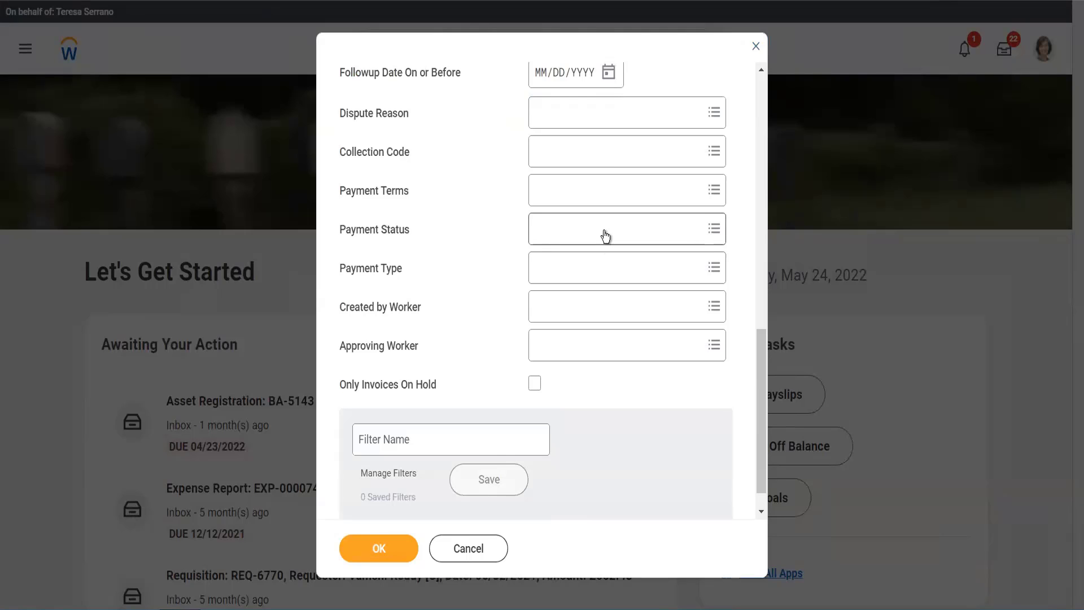
left_click(605, 235)
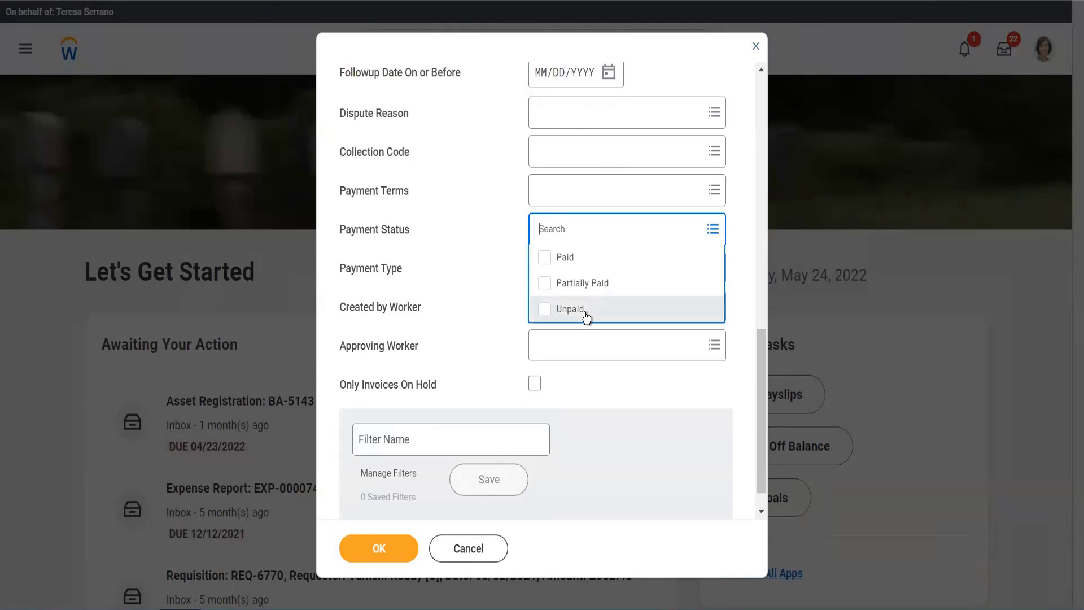
left_click(572, 304)
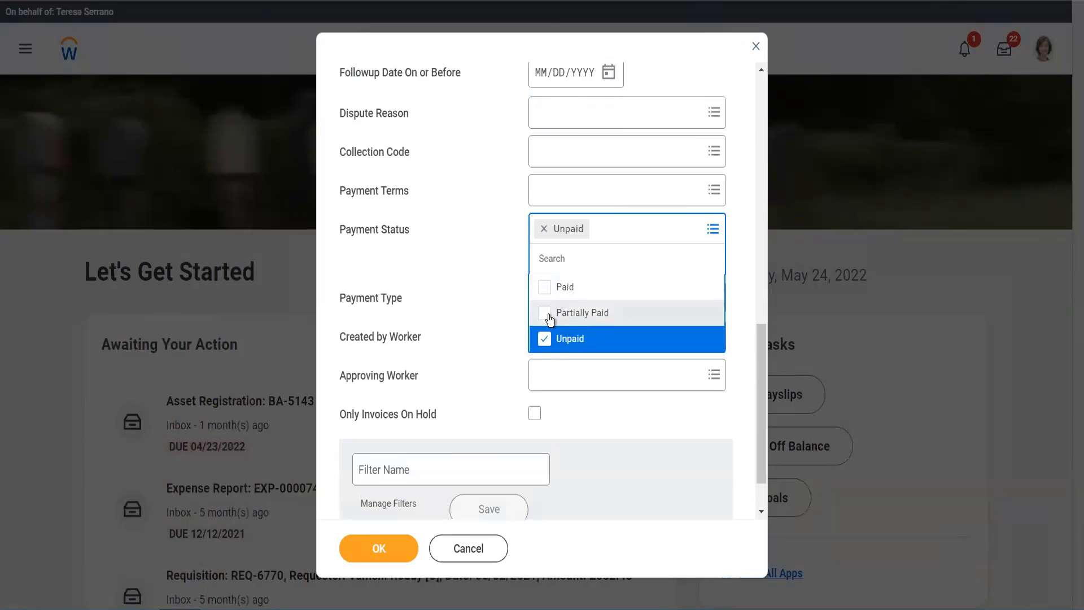
left_click(550, 319)
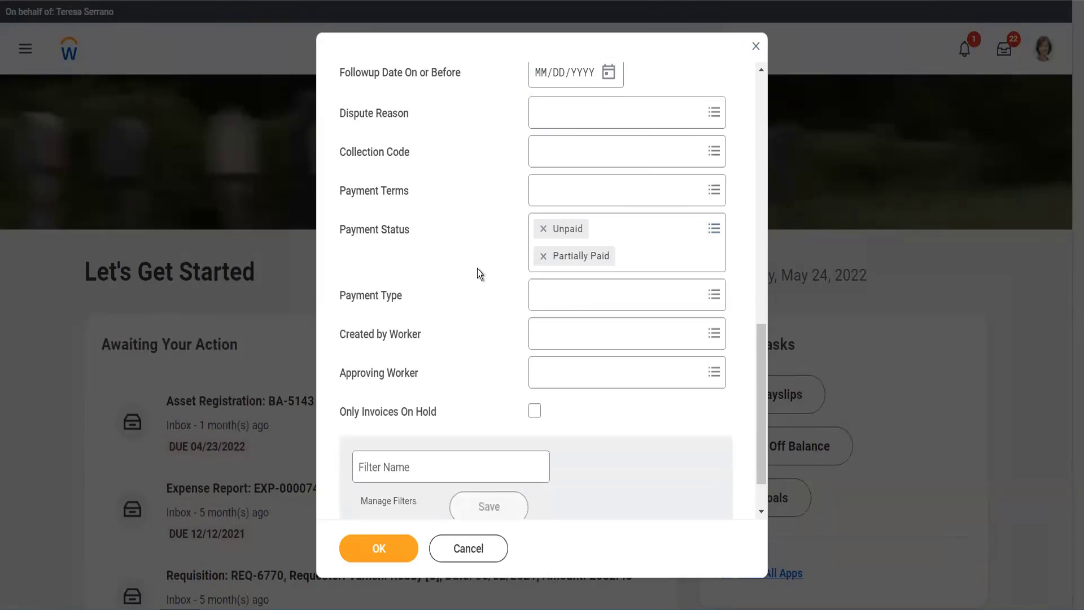
Step: Restrict the invoice status to Approved and run the customer invoice report
scroll(476, 269, "up", 10)
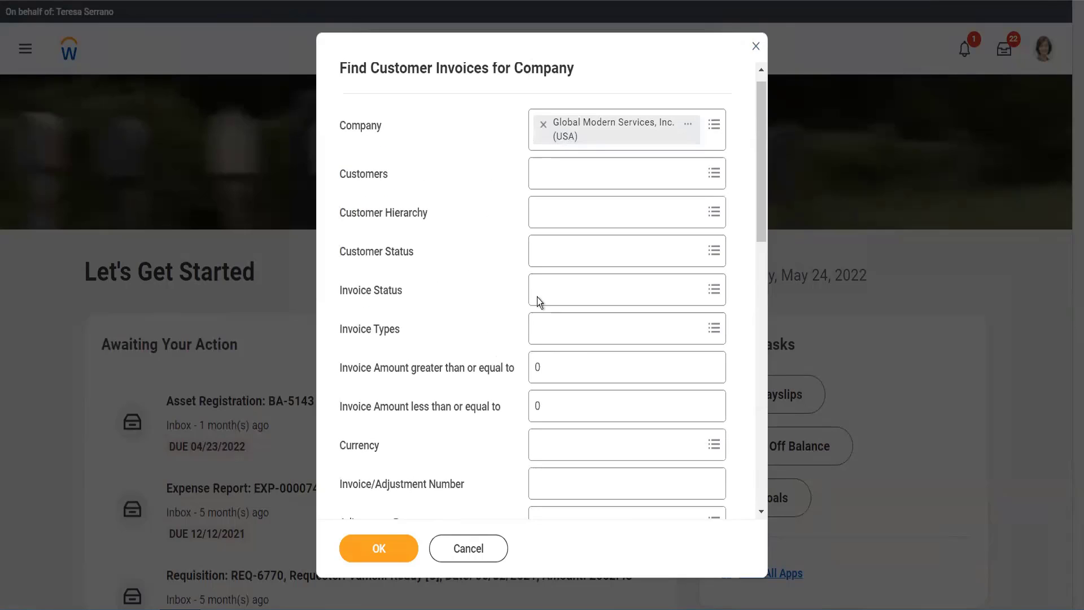
left_click(570, 284)
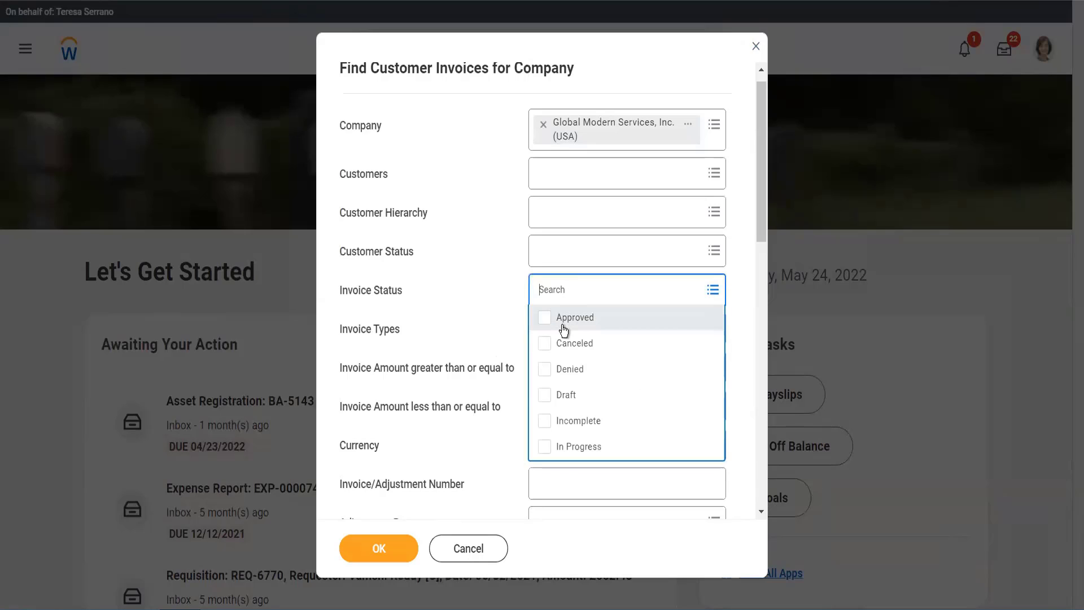
left_click(561, 318)
left_click(459, 311)
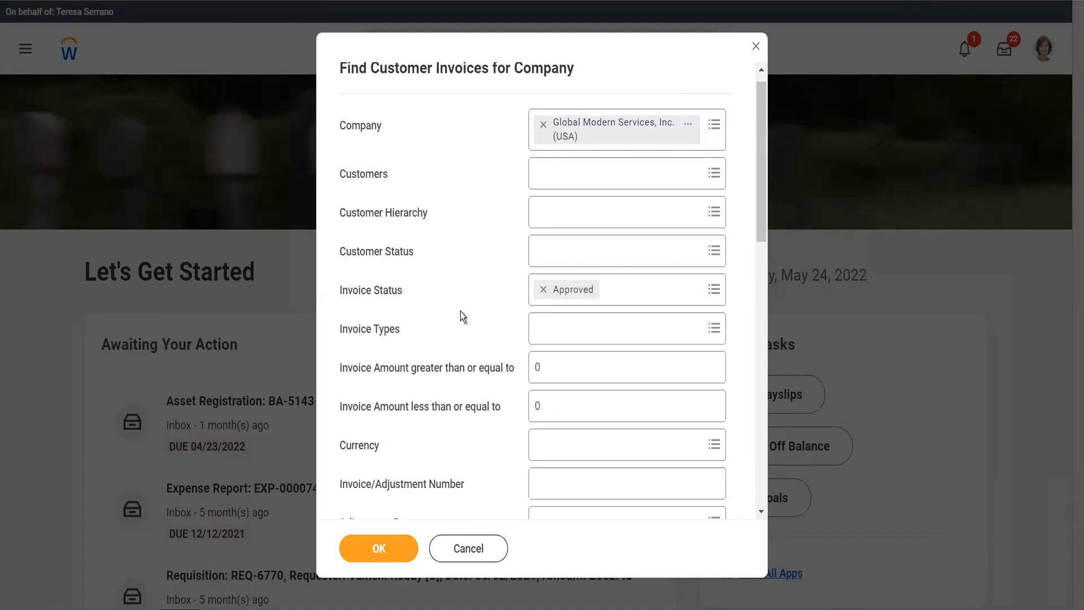
left_click(379, 544)
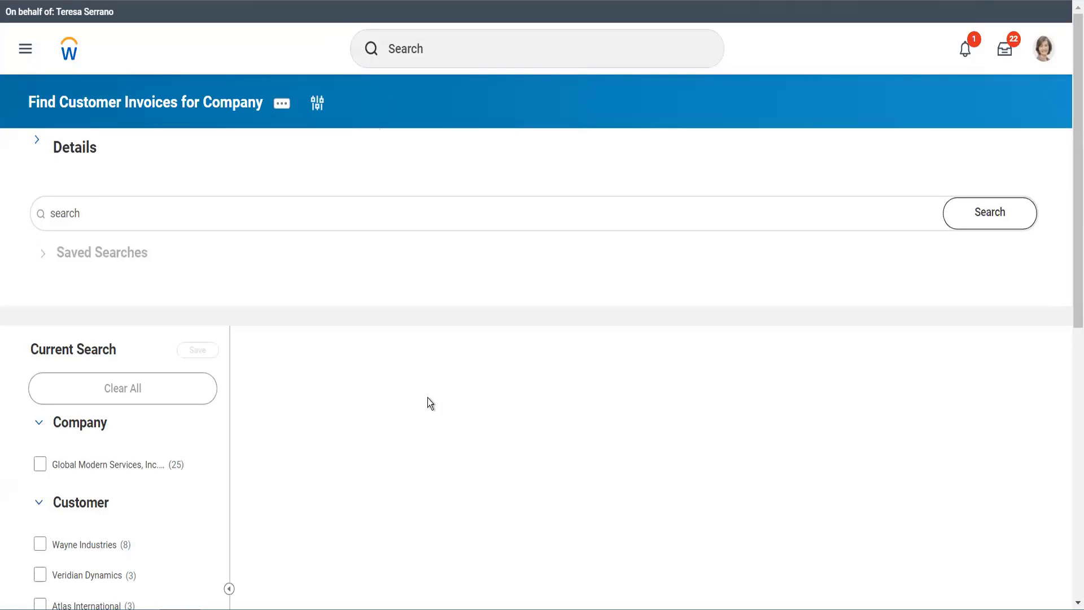
Step: Review the invoice amounts in the results and open the first Atlas International customer invoice
scroll(426, 336, "down", 3)
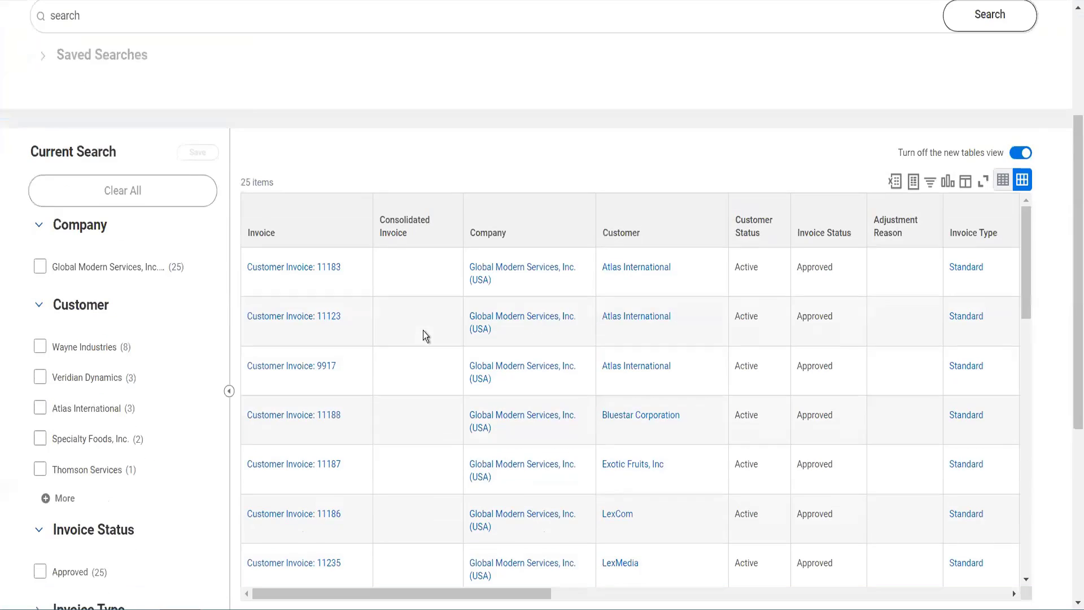
scroll(566, 364, "right", 5)
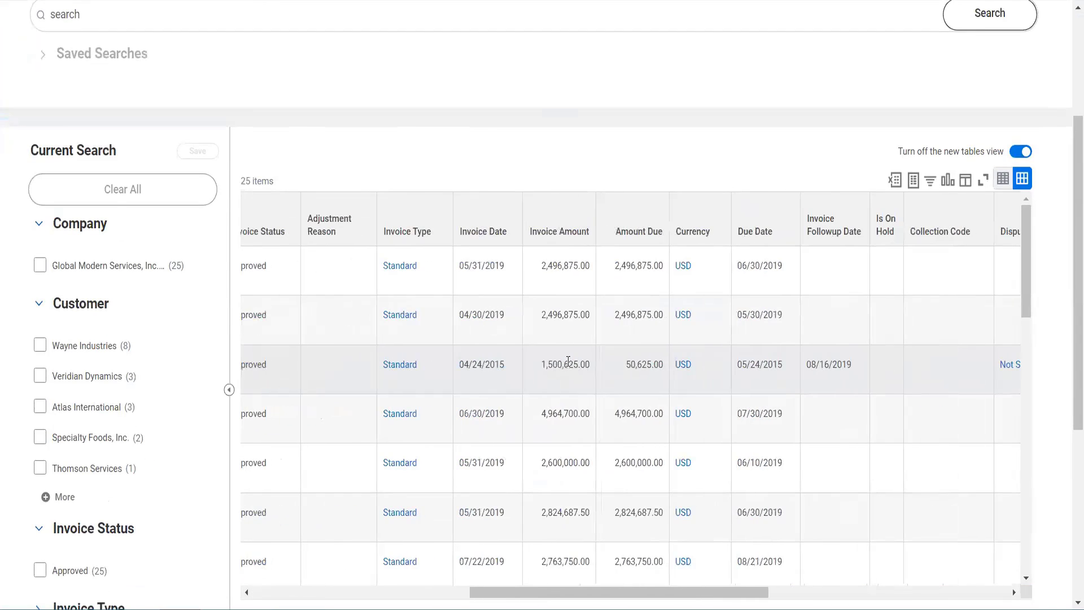
scroll(568, 362, "left", 5)
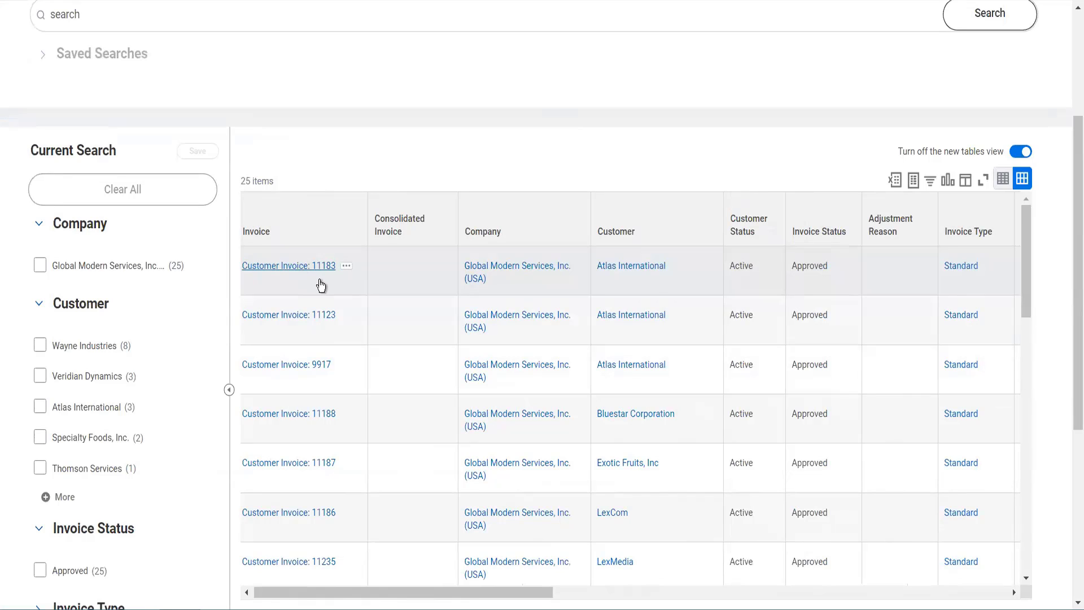
right_click(322, 287)
left_click(320, 281)
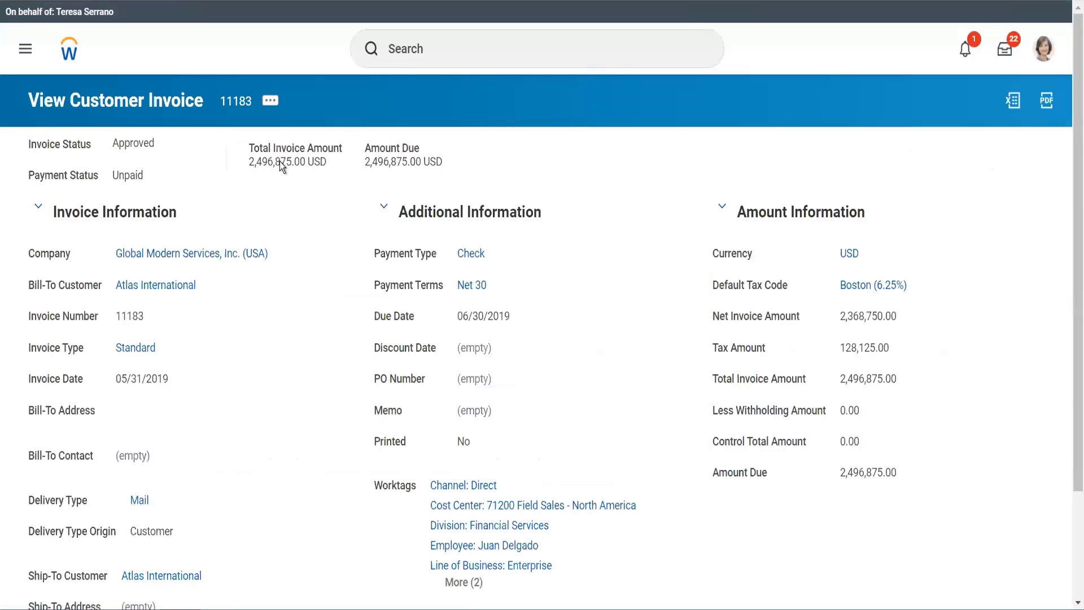
Step: Start recording a customer payment from the related actions of the Atlas International invoice
left_click(271, 101)
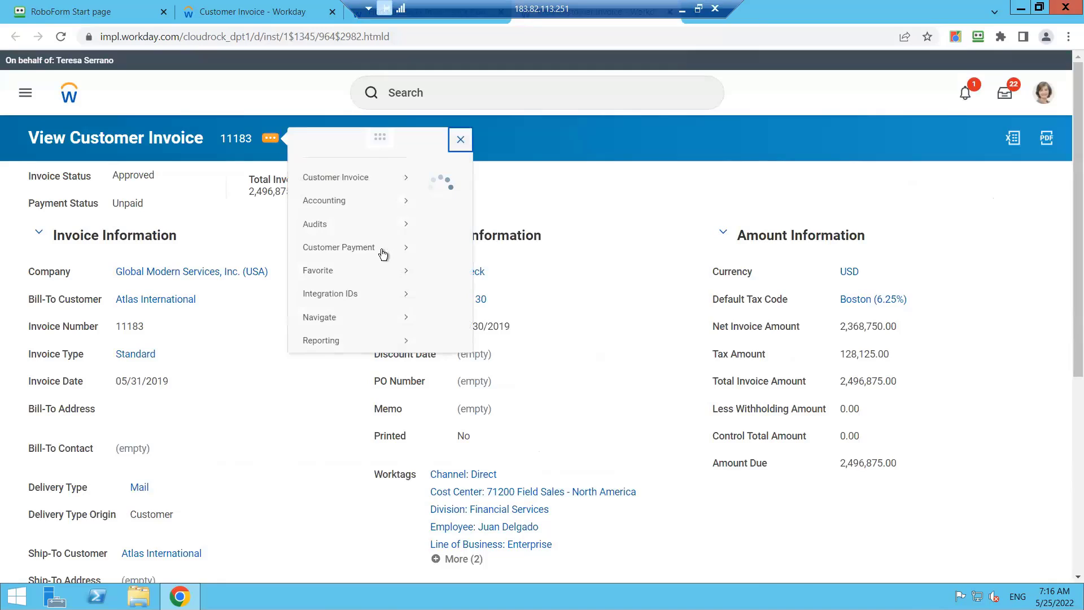
mouse_move(381, 248)
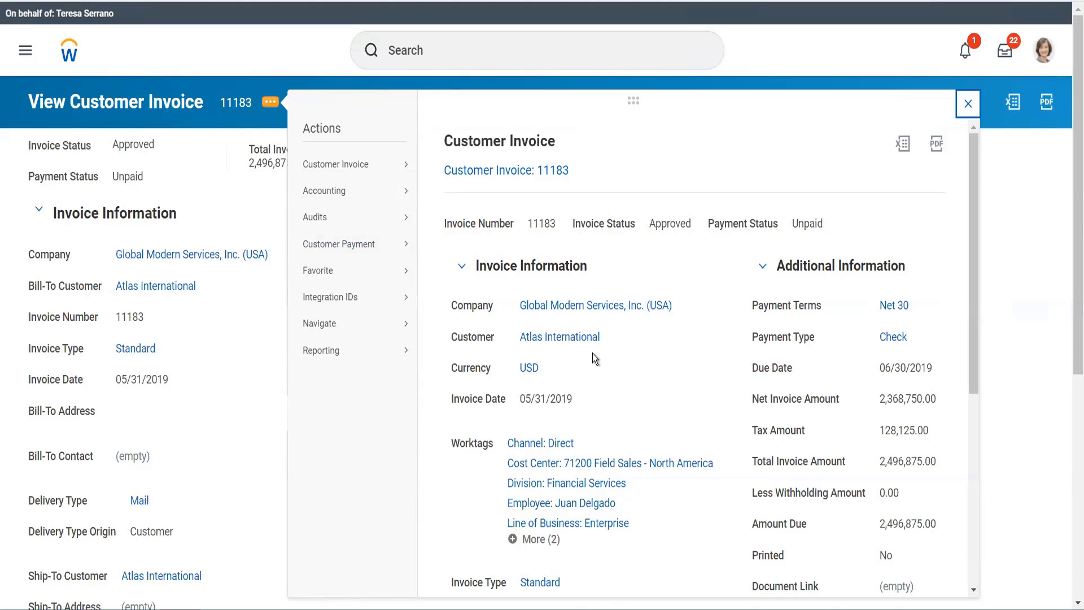
left_click(249, 347)
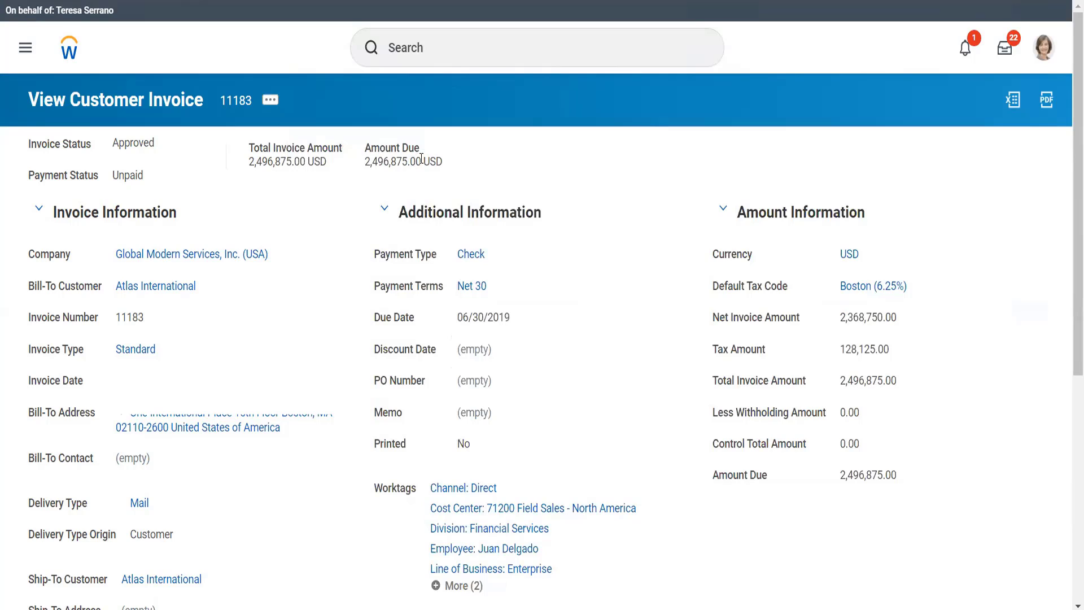
left_click(271, 100)
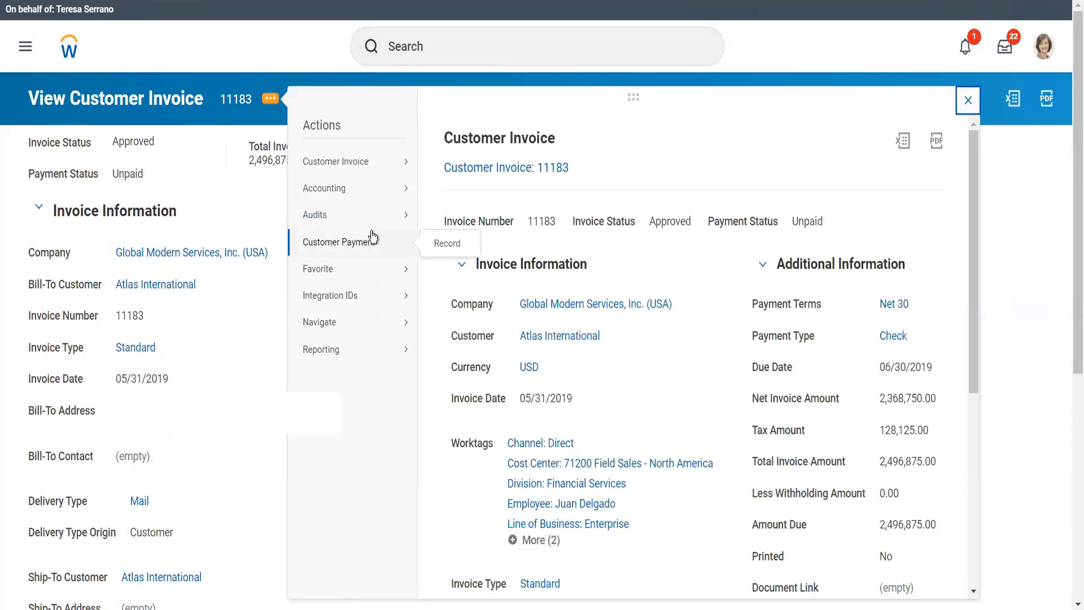
left_click(446, 245)
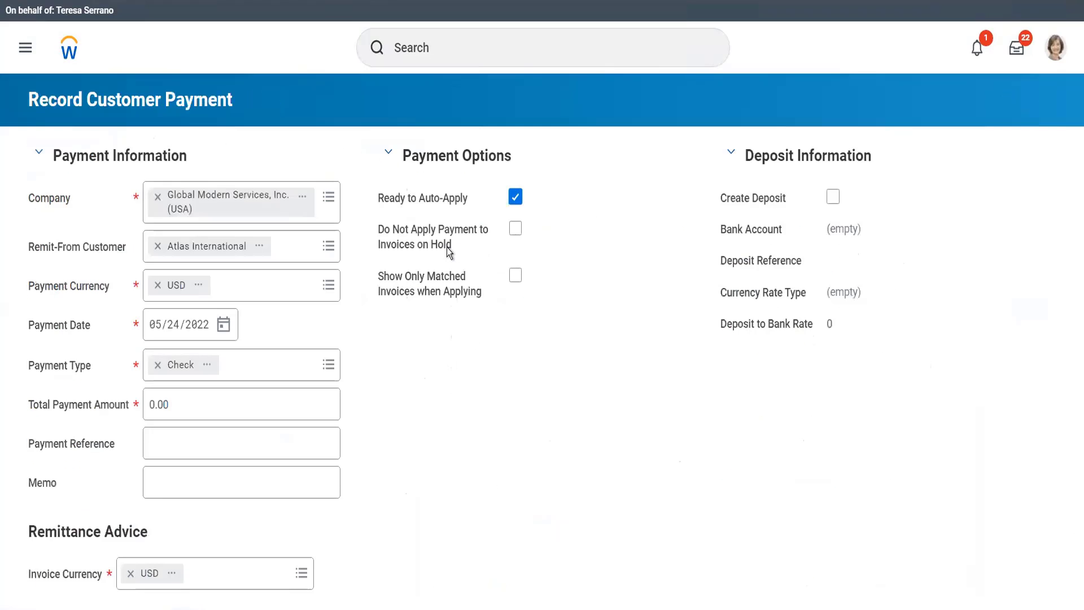
Step: Set the total payment amount to 100.00, the payment reference to "Slip#34343" and the memo to "Testing 100 $"
left_click(190, 410)
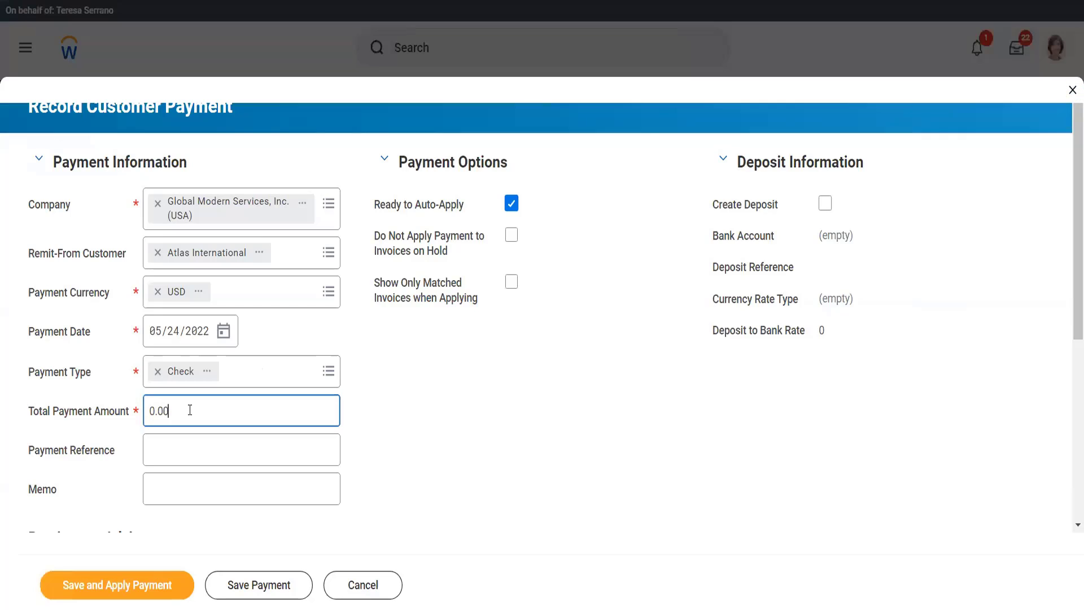
type("100")
key("Tab")
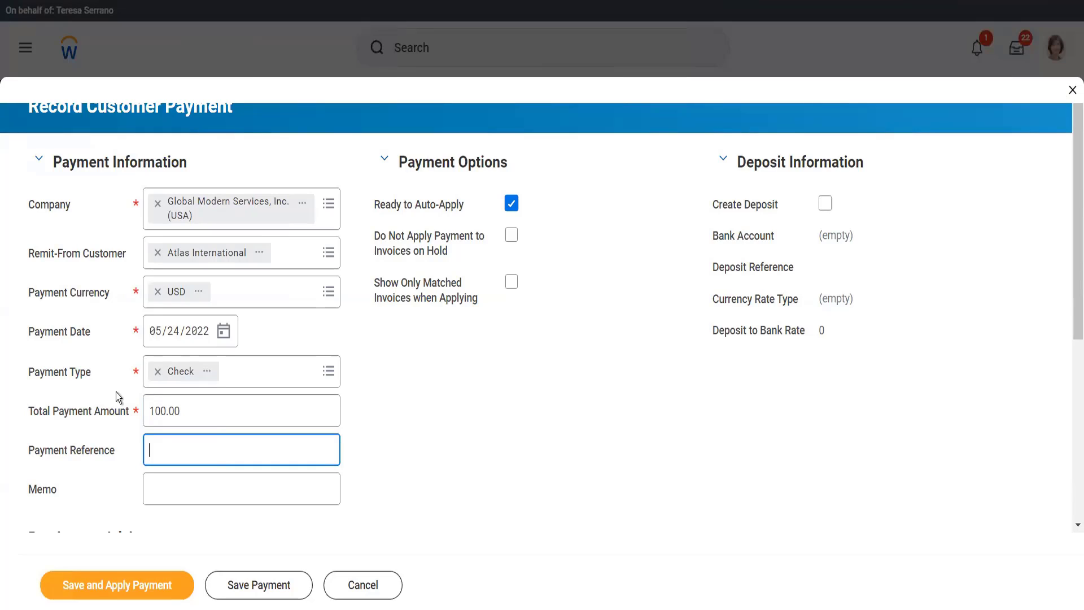
type("Slip#34343")
key("Tab")
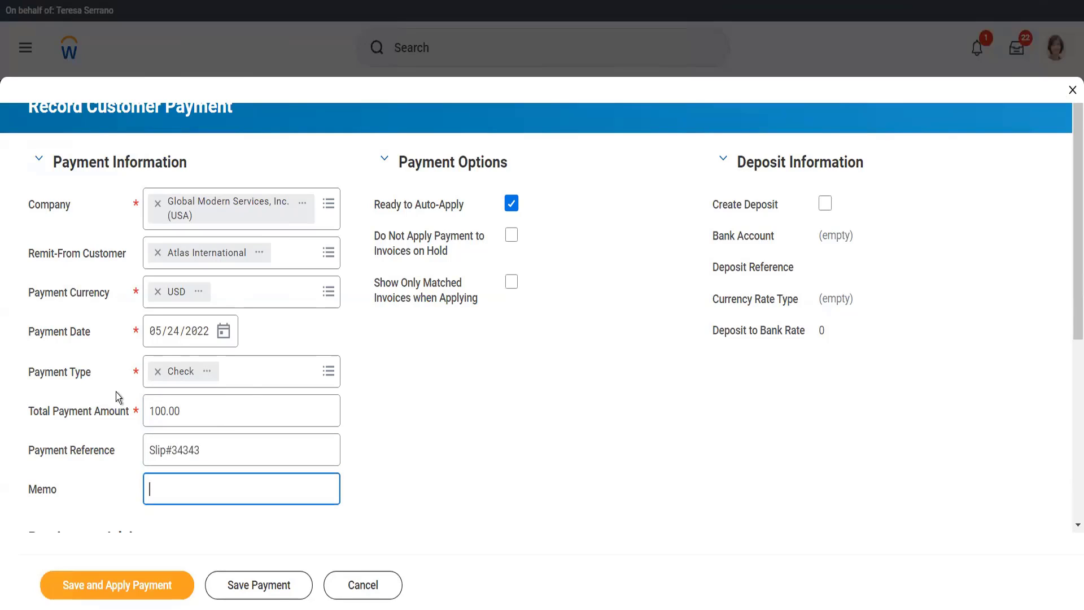
type("Testing 100 $")
Step: Save and apply the payment to the Atlas International invoice dated 05/31/2019, and submit the application
scroll(706, 421, "down", 4)
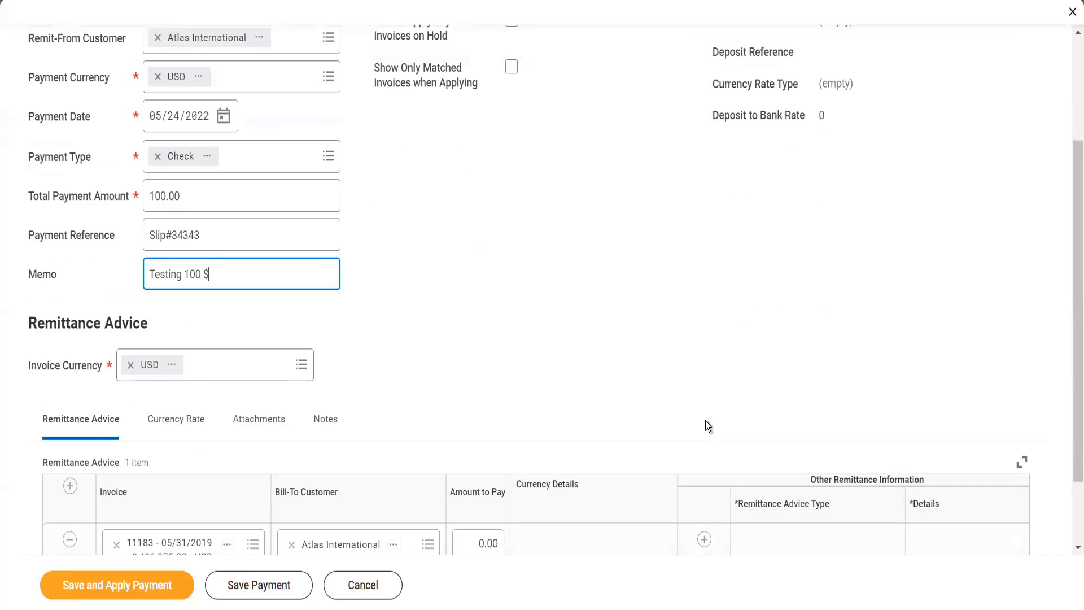
scroll(706, 422, "down", 2)
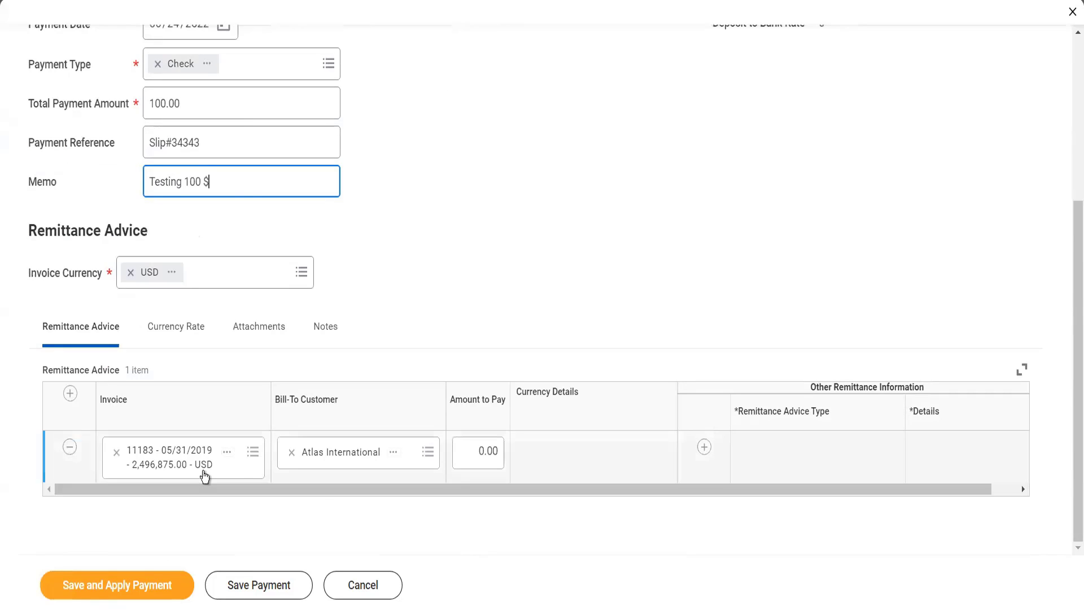
left_click(144, 591)
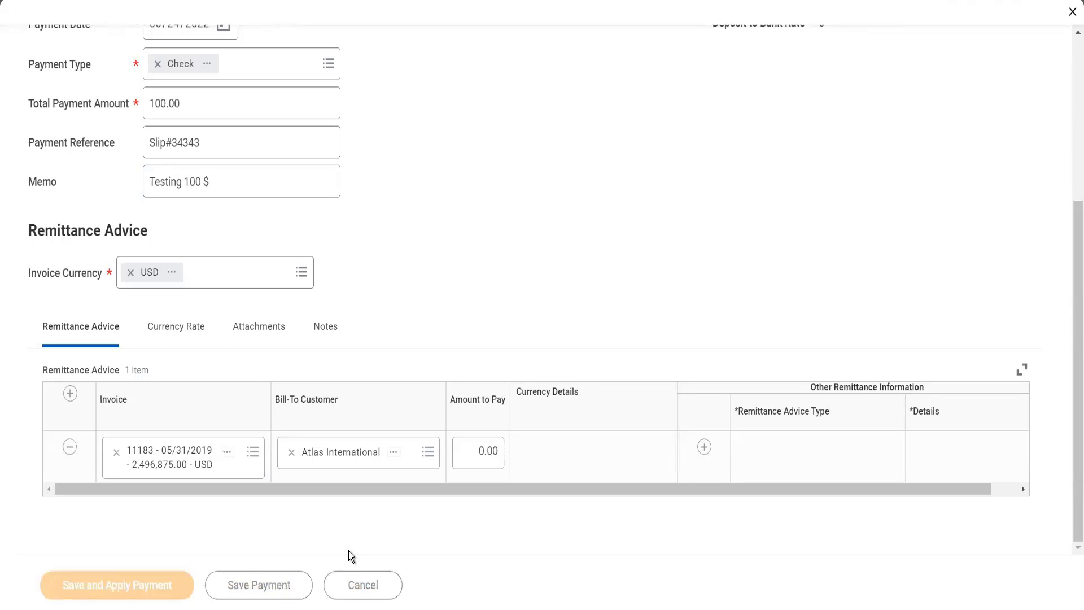
scroll(448, 497, "down", 5)
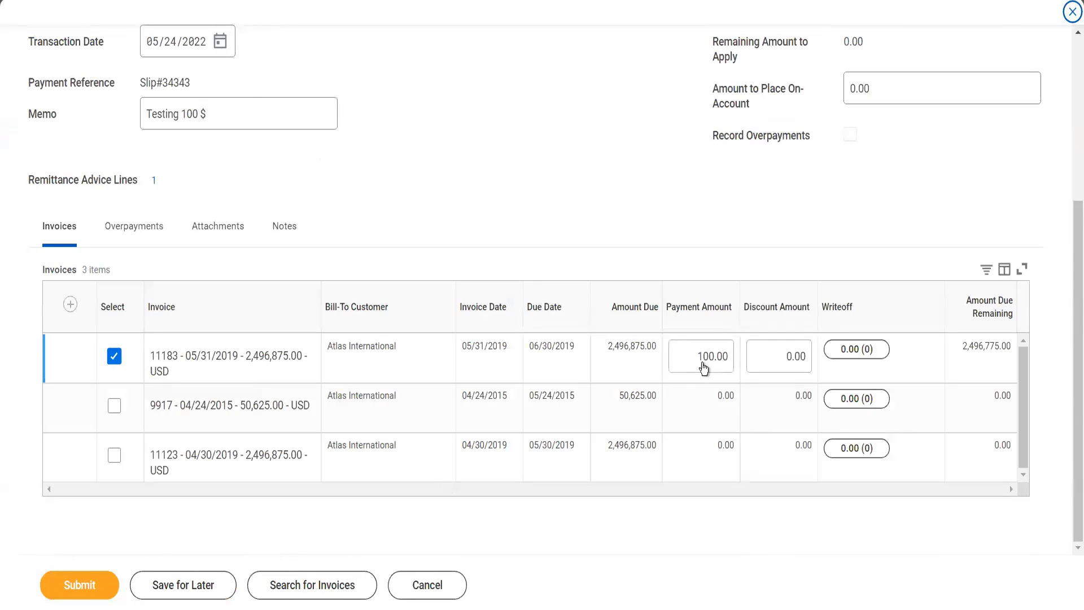
left_click(71, 588)
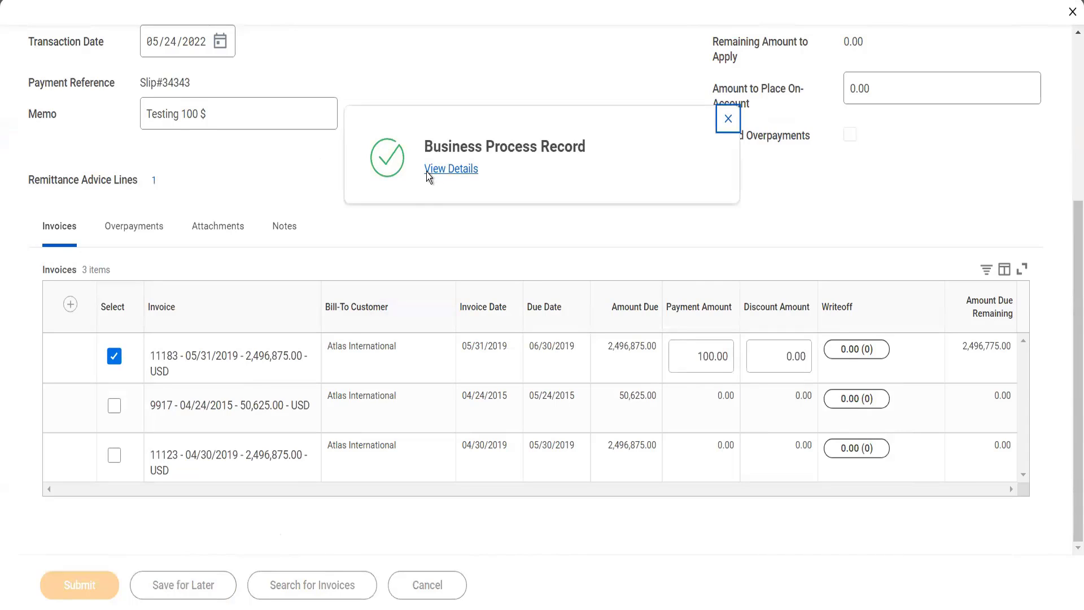
Step: Open the submitted payment's customer transaction from the business process record and review its payment application
left_click(428, 171)
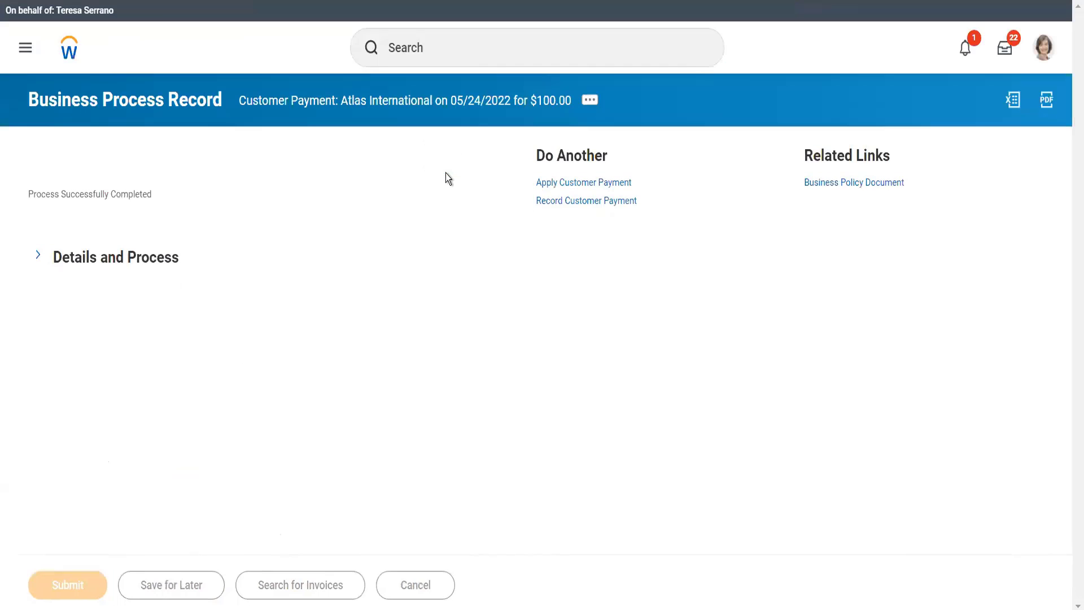
left_click(137, 271)
scroll(148, 432, "down", 1)
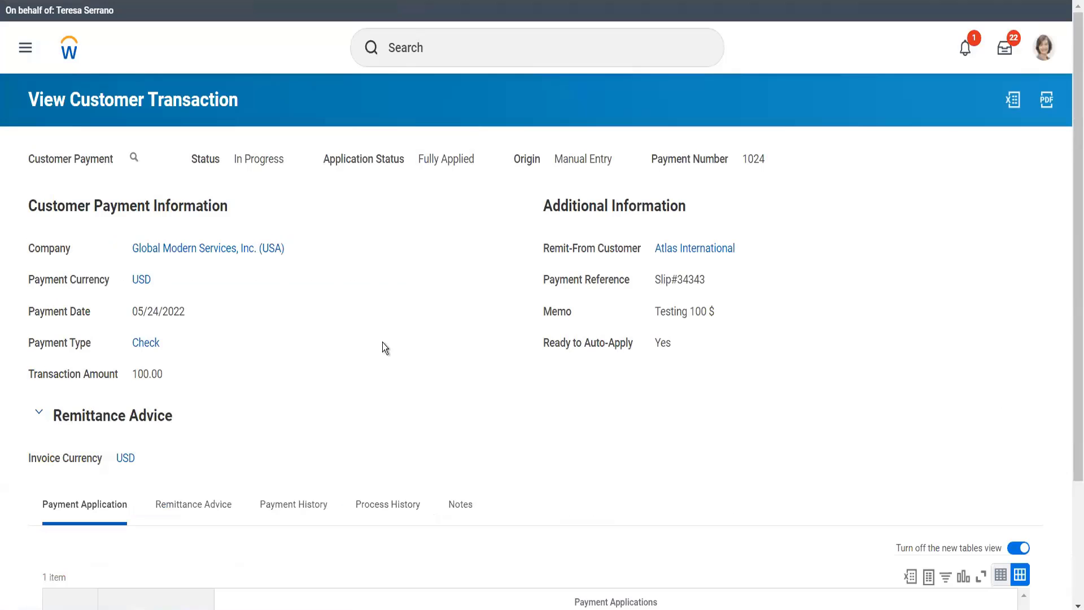
scroll(383, 342, "down", 3)
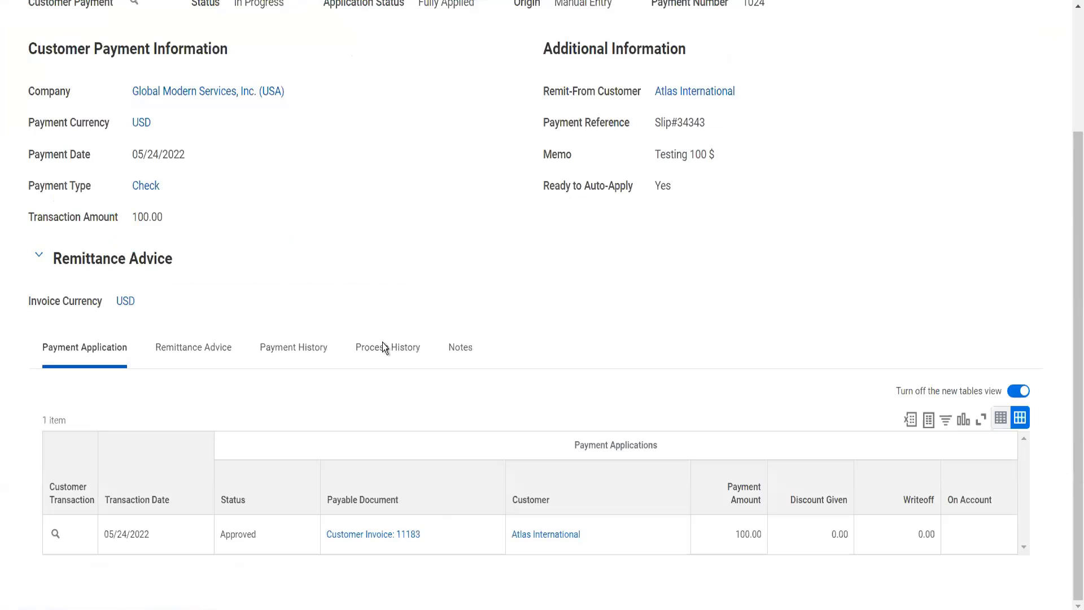
Step: View the accounting for the payment's customer transaction and examine its journal lines
left_click(69, 535)
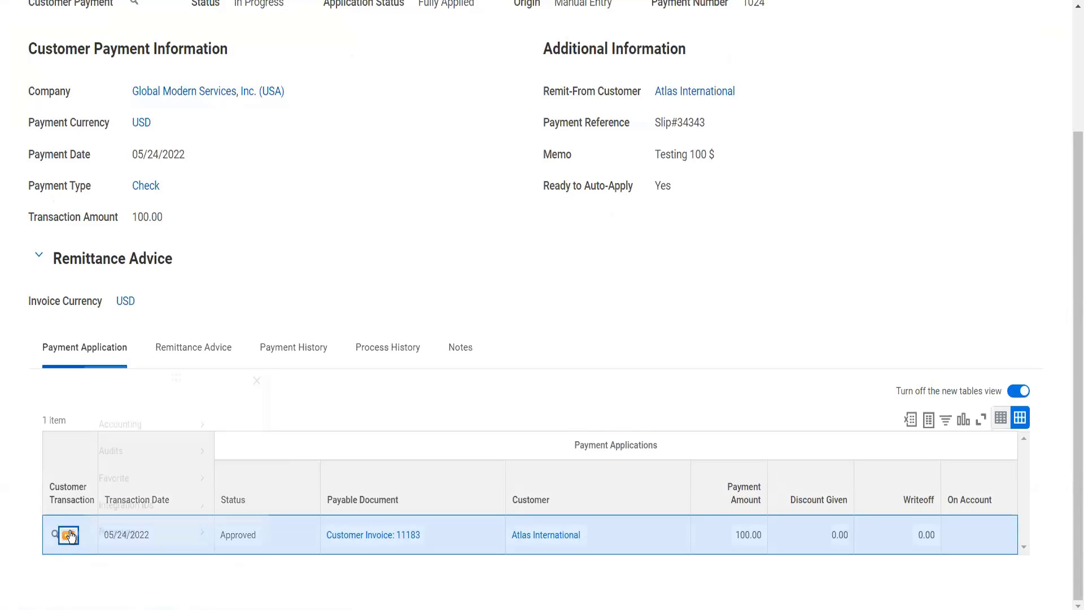
mouse_move(198, 97)
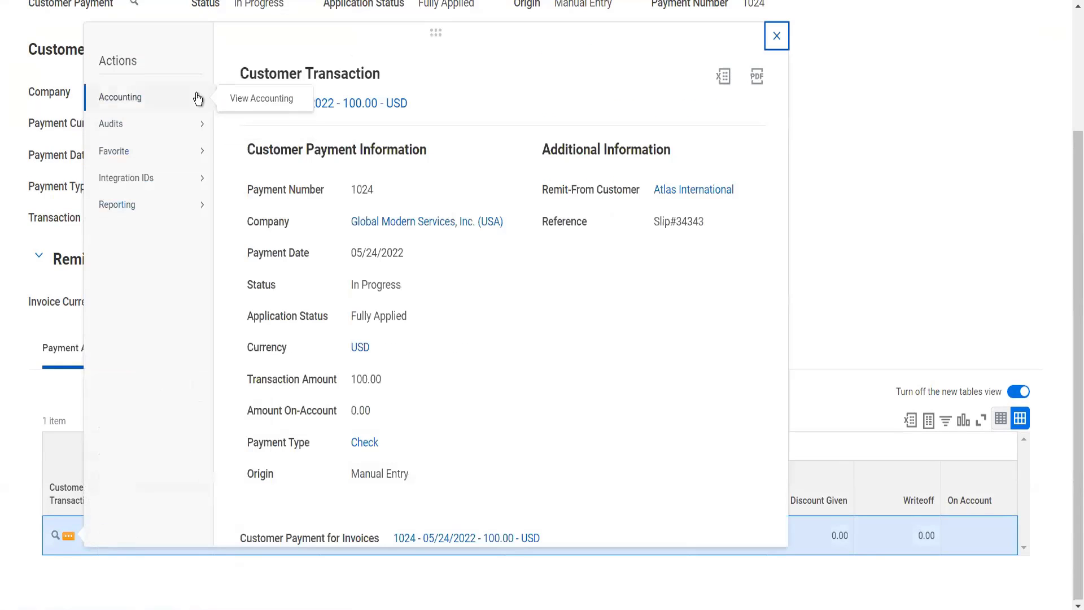
left_click(253, 104)
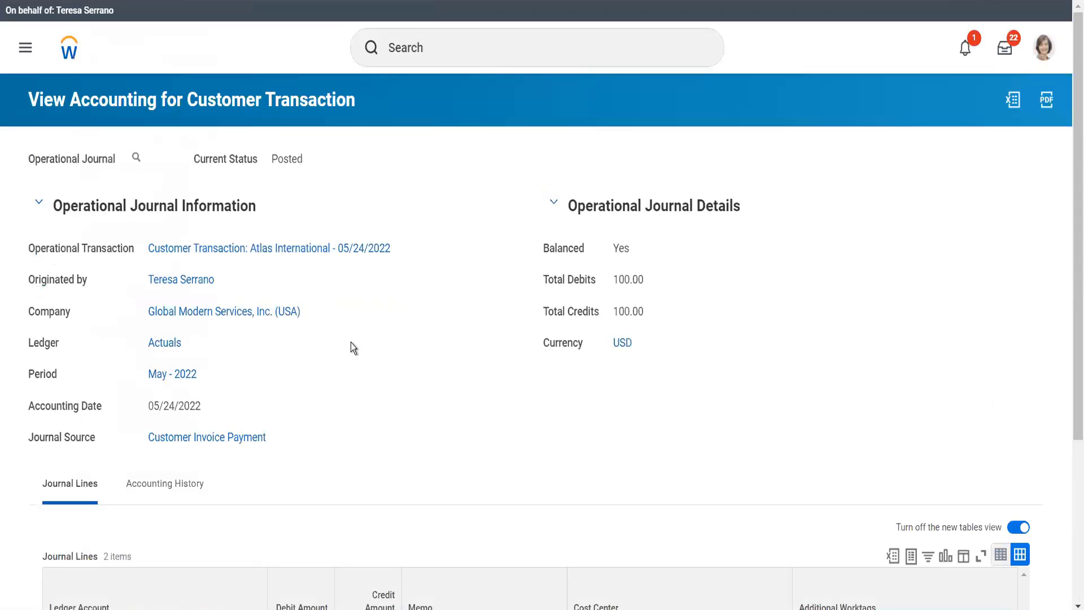
scroll(348, 324, "down", 3)
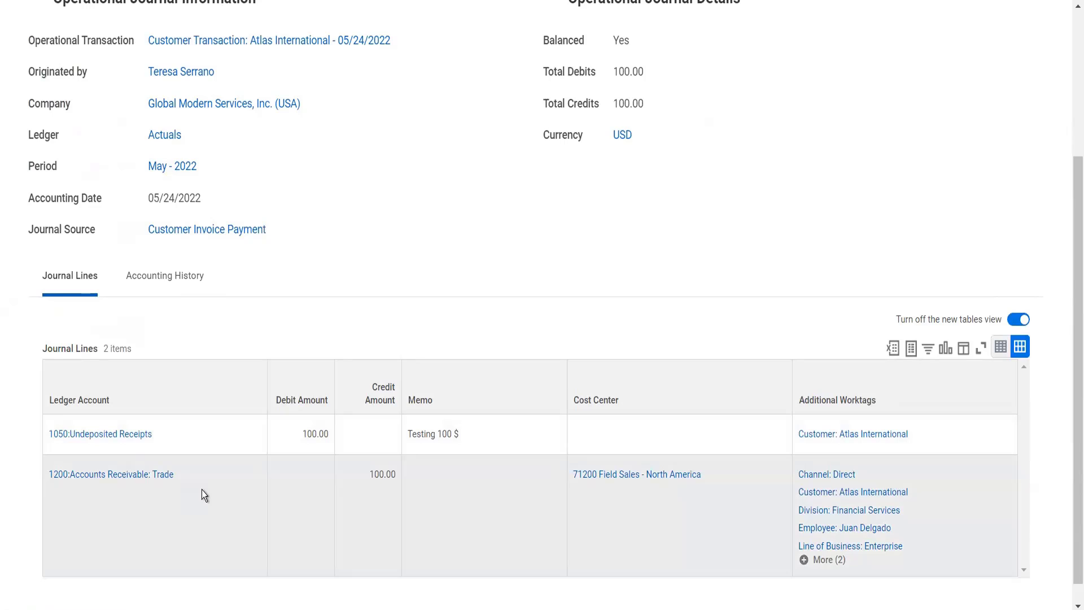
Step: Return to the payment from its accounting view and open the customer invoice it was applied to, examining its payment status and amount due
scroll(310, 410, "up", 3)
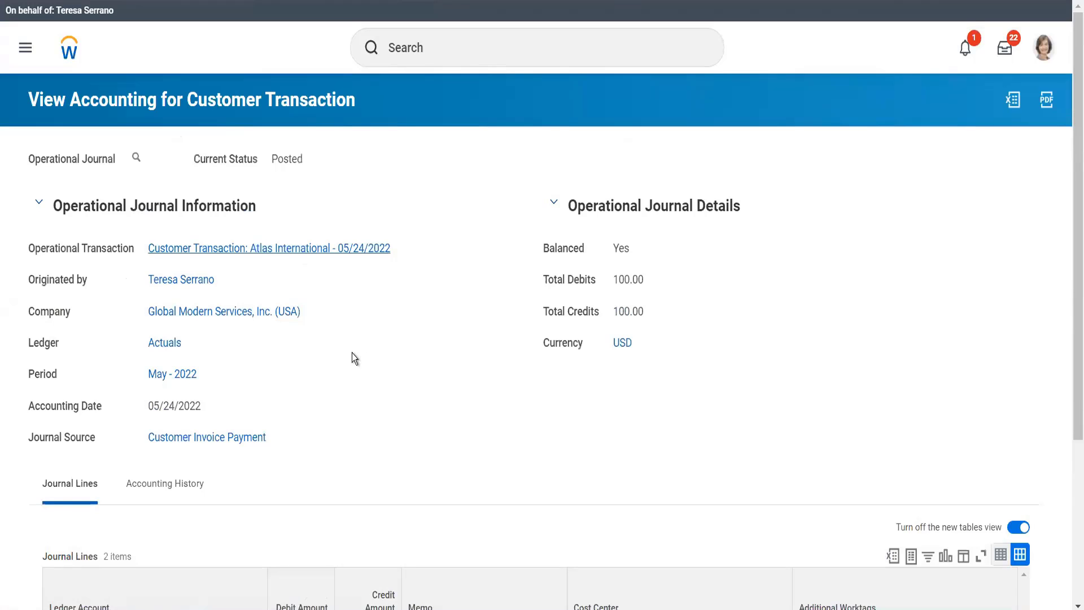
scroll(273, 458, "down", 2)
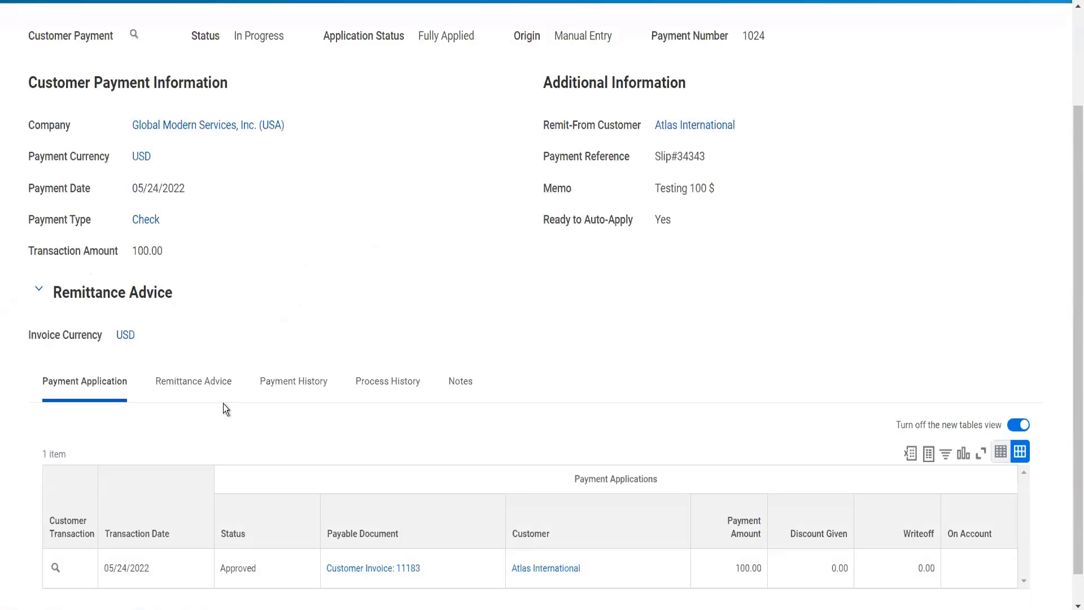
left_click(354, 573)
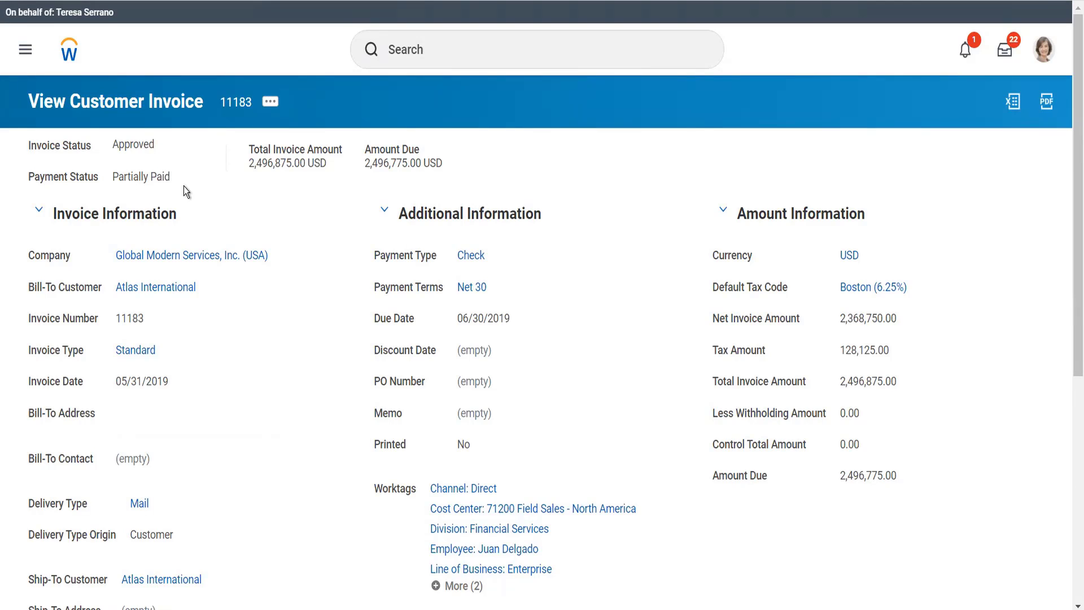
left_click(271, 102)
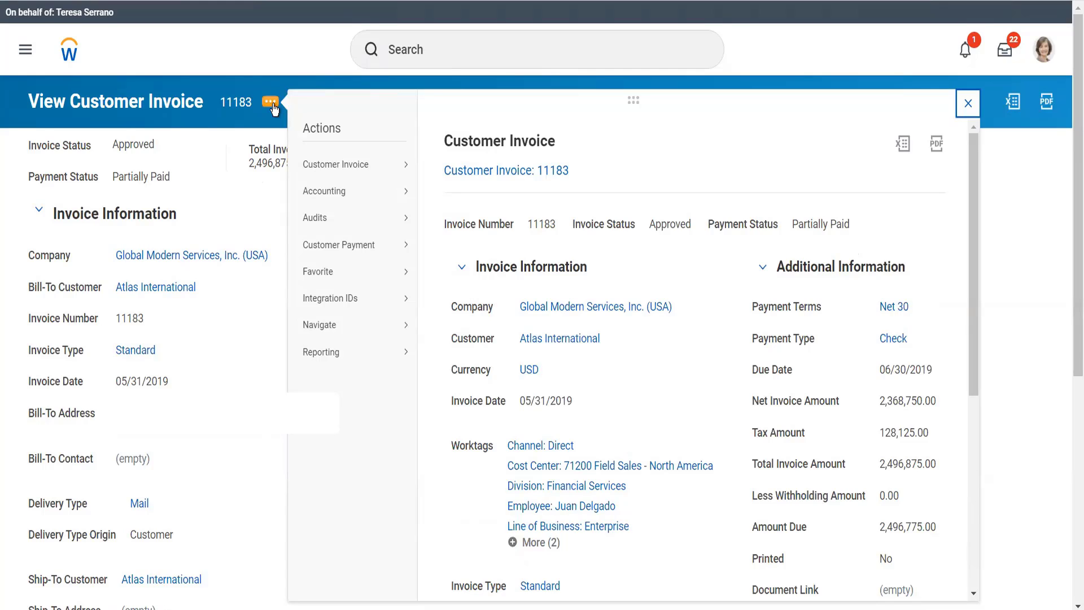
Step: Search for the Record Customer Payment and Create Customer Deposit tasks without opening either
left_click(441, 44)
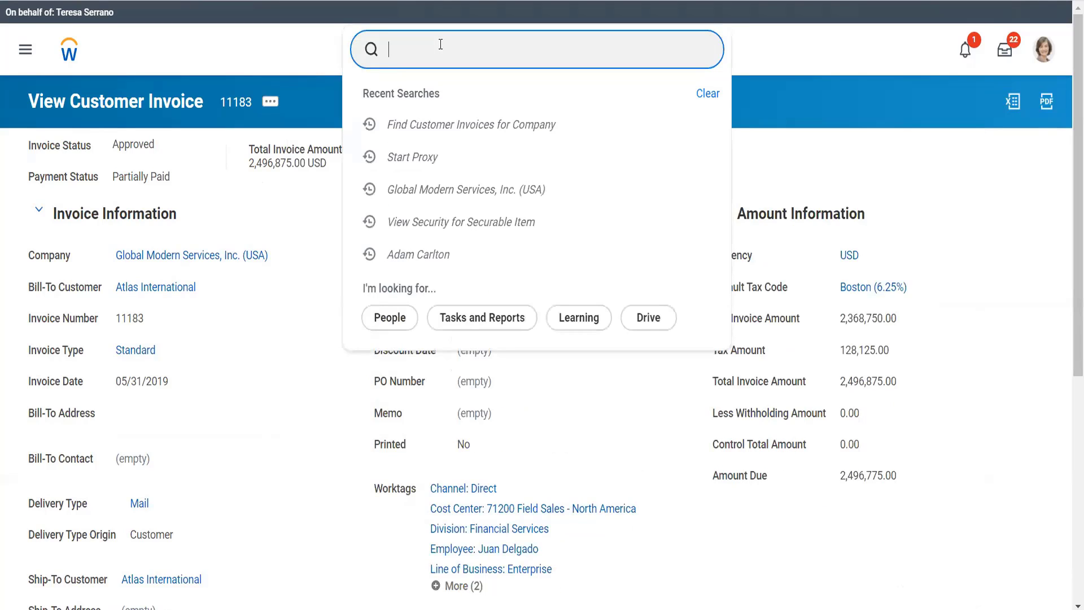
type("record cust pay")
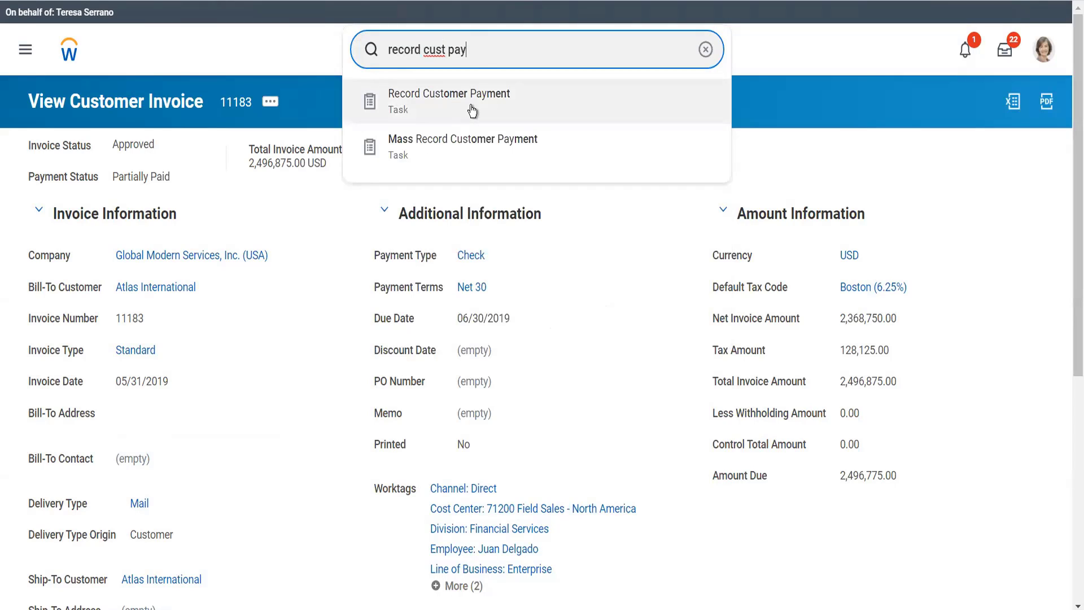
left_click(370, 49)
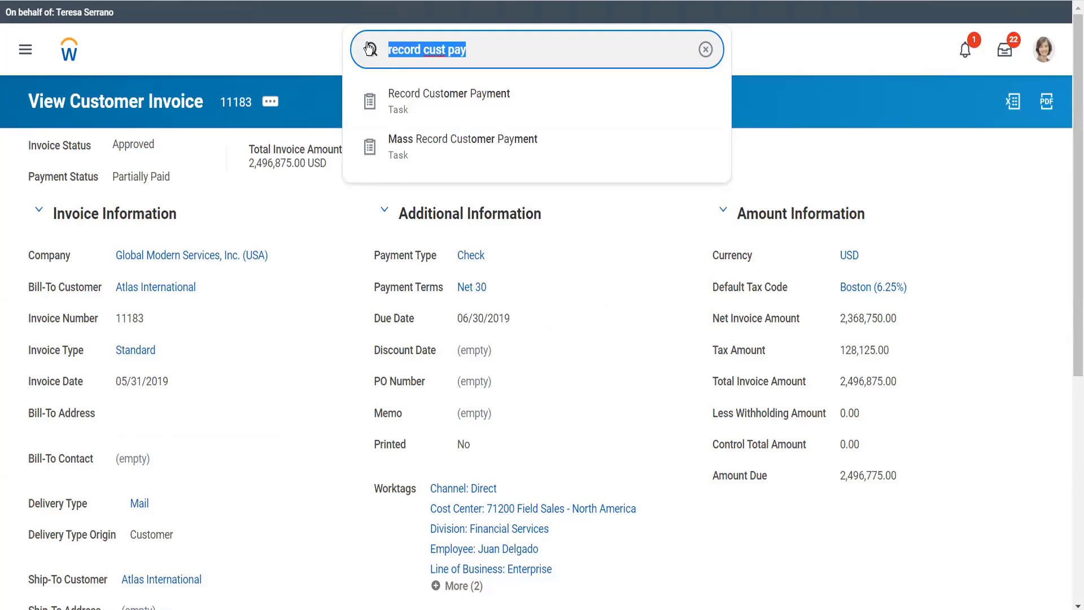
type("cr cust fe")
key("BackSpace")
key("BackSpace")
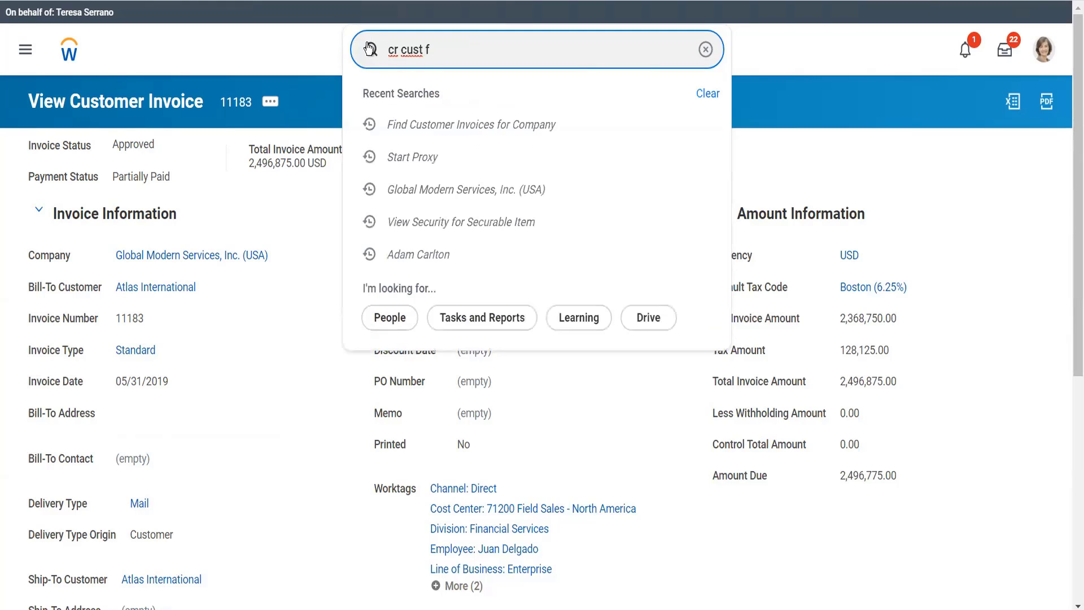
type("depo")
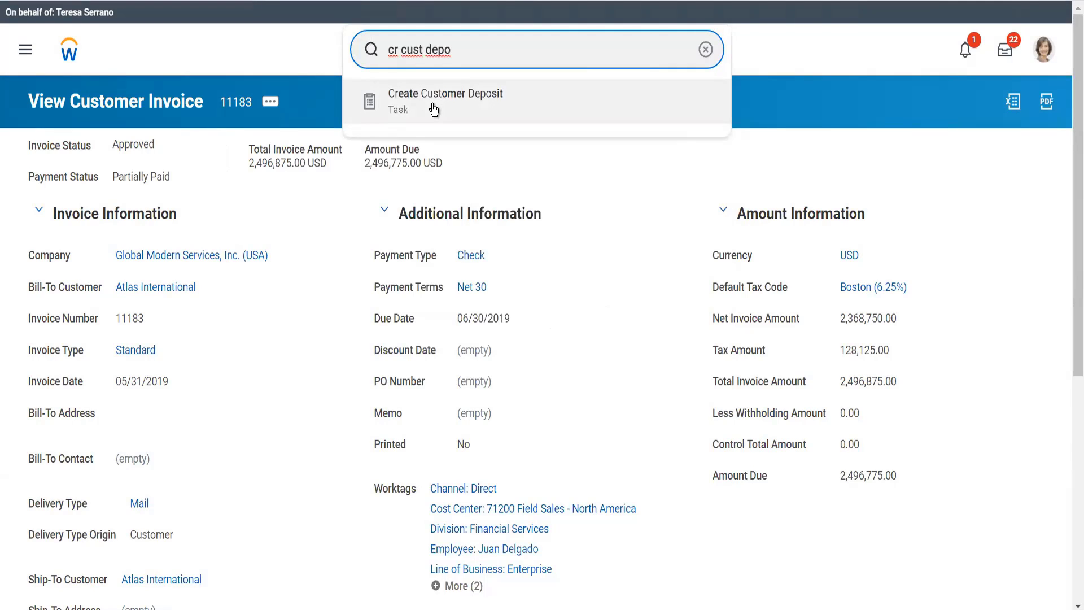
left_click(249, 323)
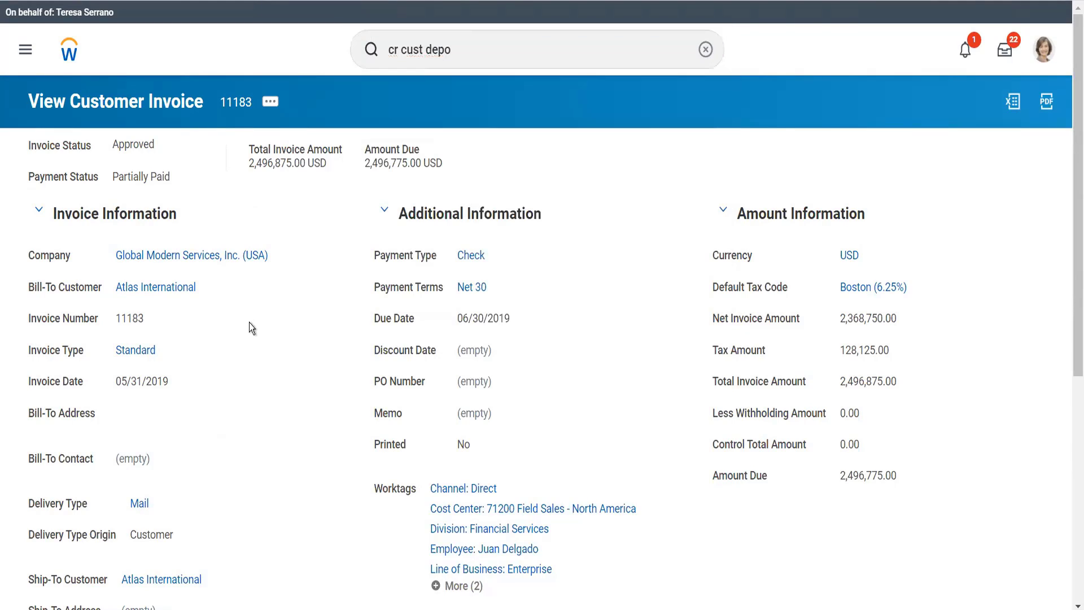
Step: Start a new customer payment from the invoice, creating a deposit to the BofA Checking bank account with deposit reference "Slip#34343"
left_click(277, 102)
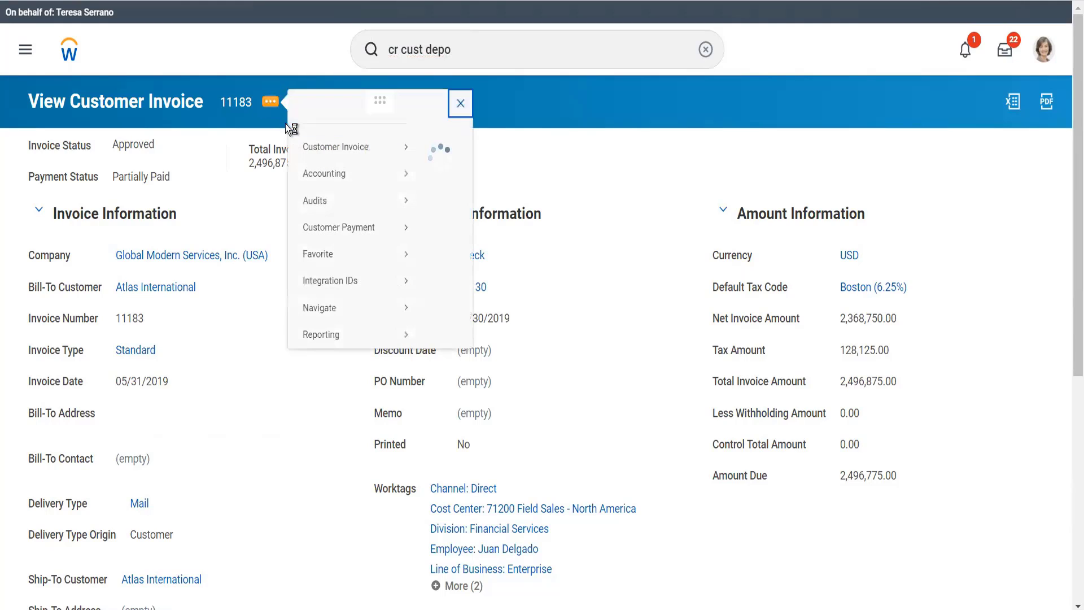
mouse_move(384, 243)
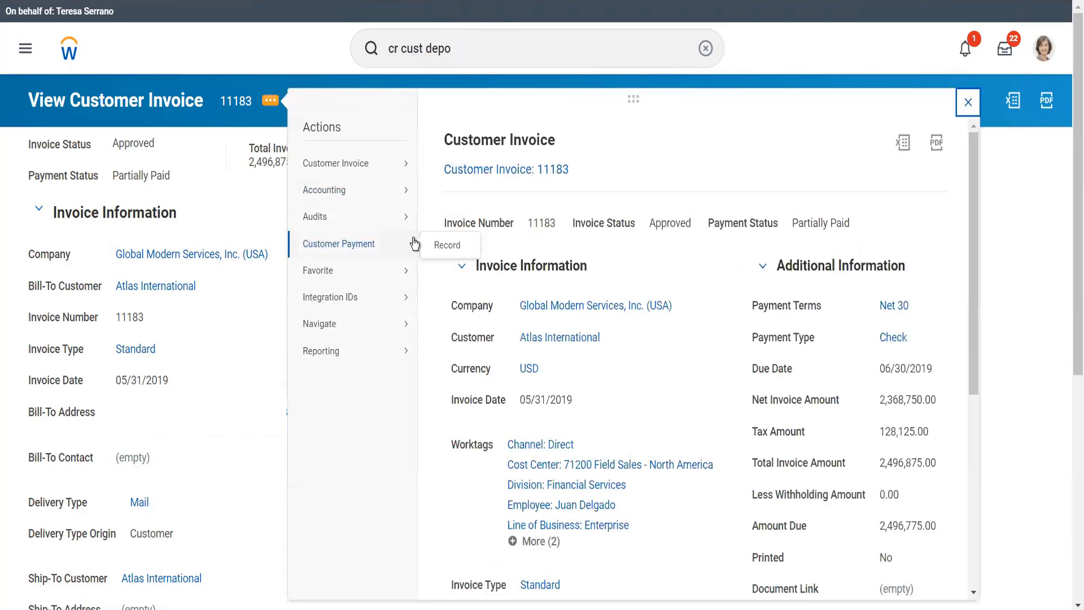
left_click(446, 248)
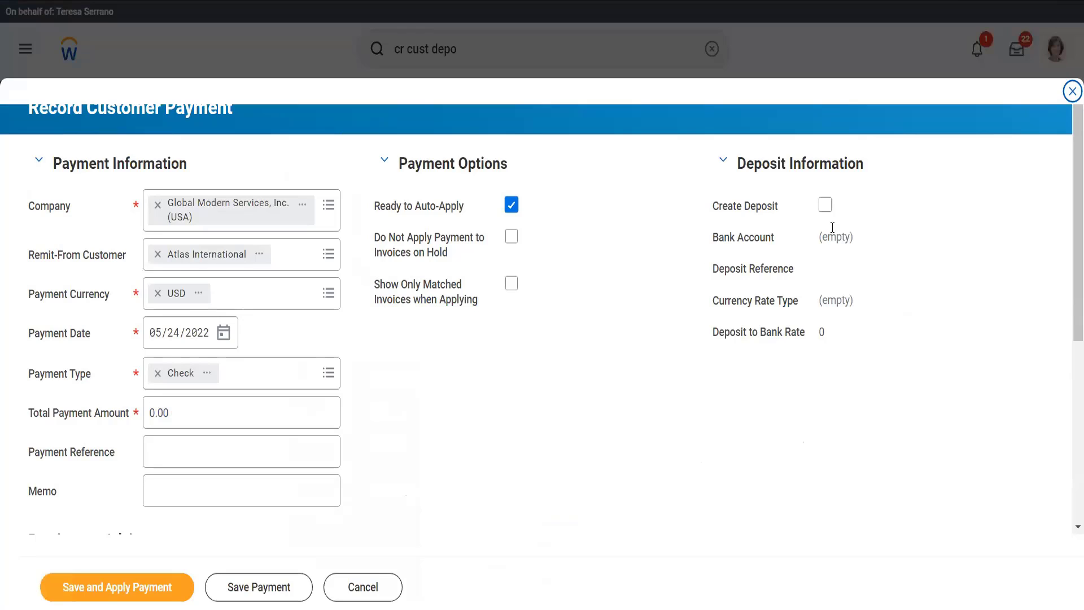
left_click(826, 207)
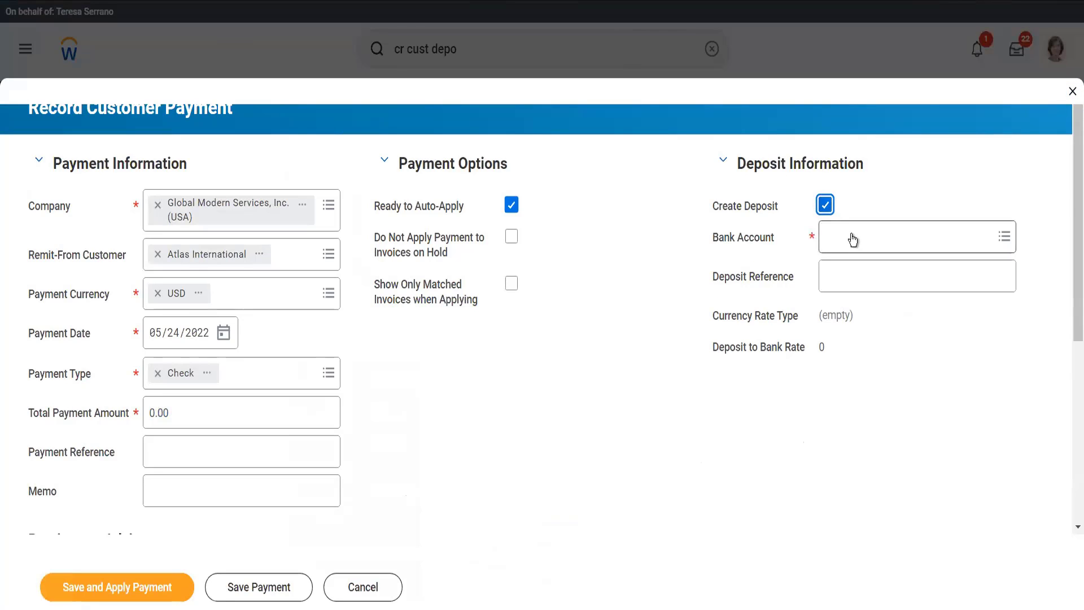
left_click(853, 240)
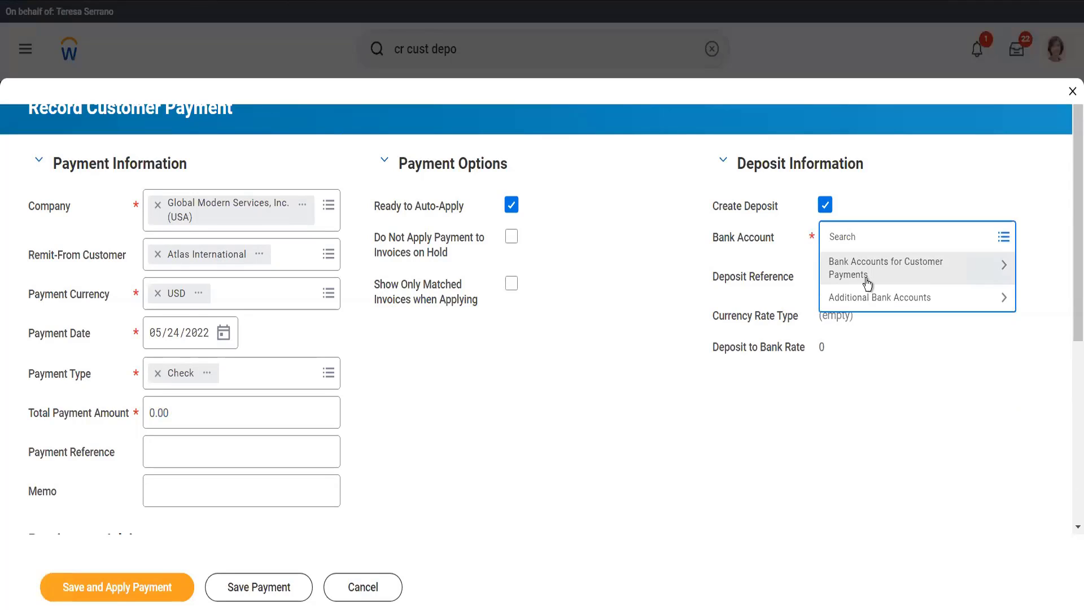
left_click(867, 281)
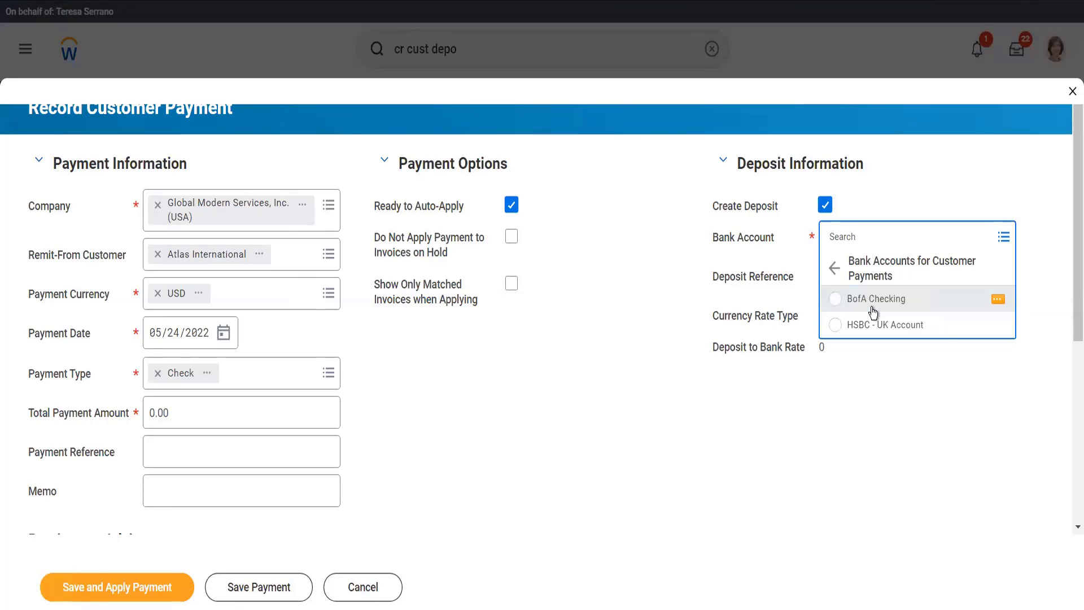
left_click(873, 312)
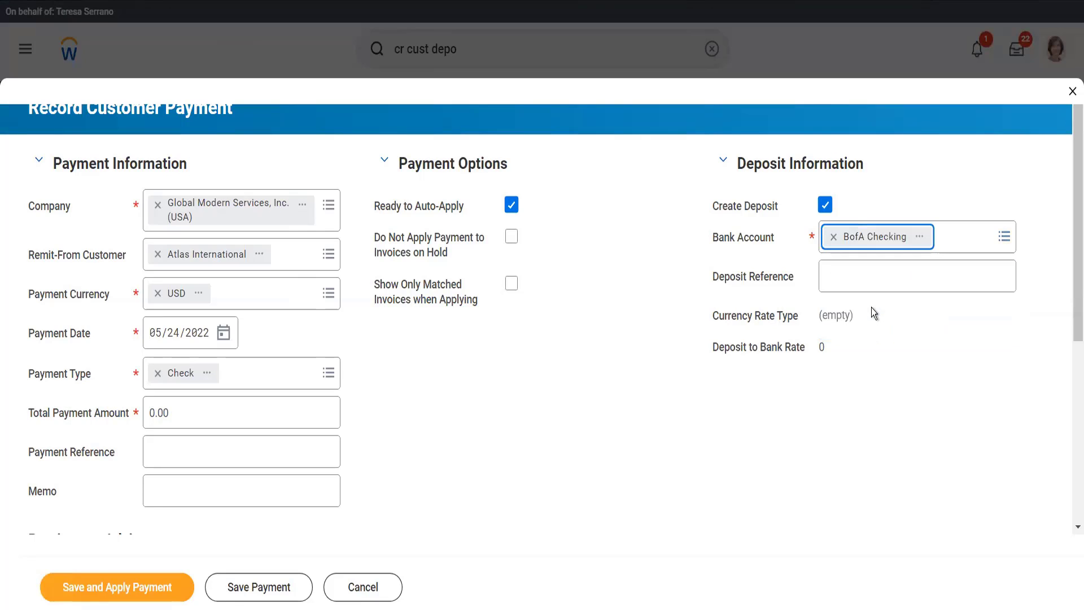
left_click(873, 283)
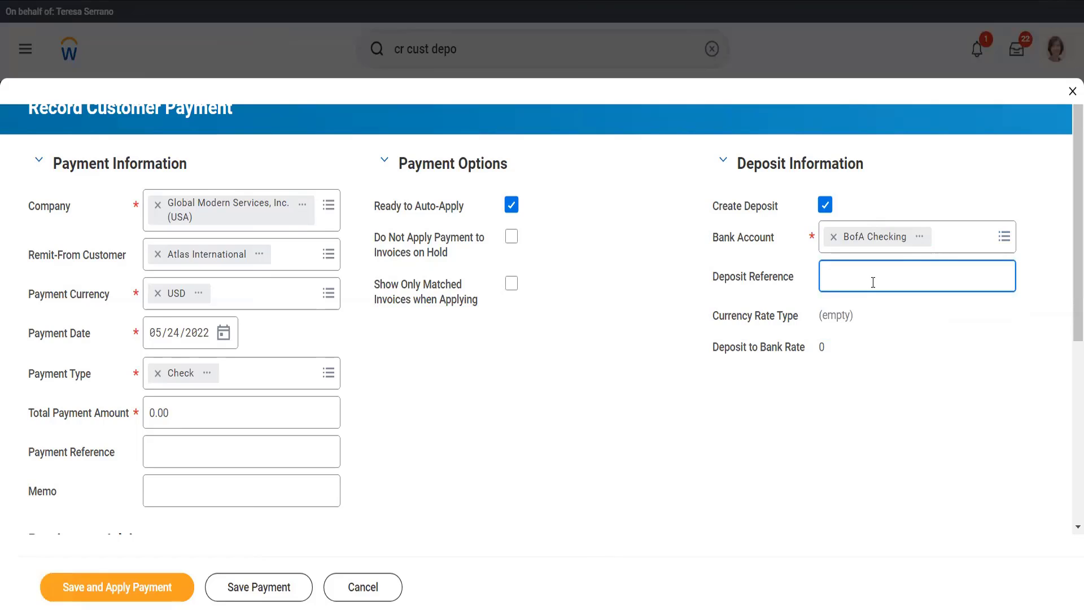
type("Slip#34343")
left_click(622, 392)
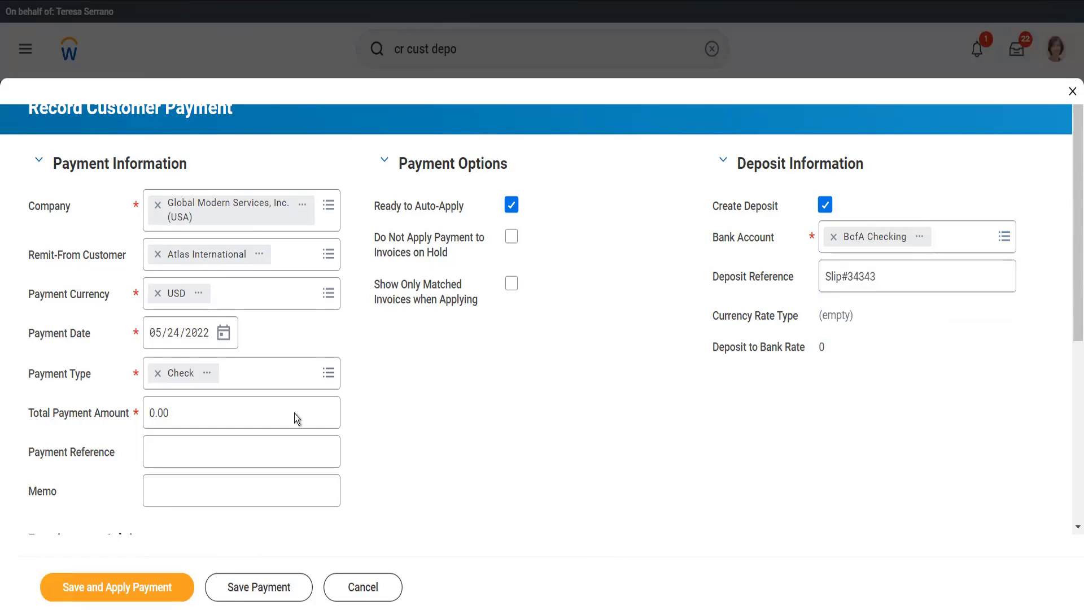
Step: Set the total payment amount to 100.00 and the payment reference to "Check#3424"
left_click(236, 409)
left_click_drag(236, 409, 100, 377)
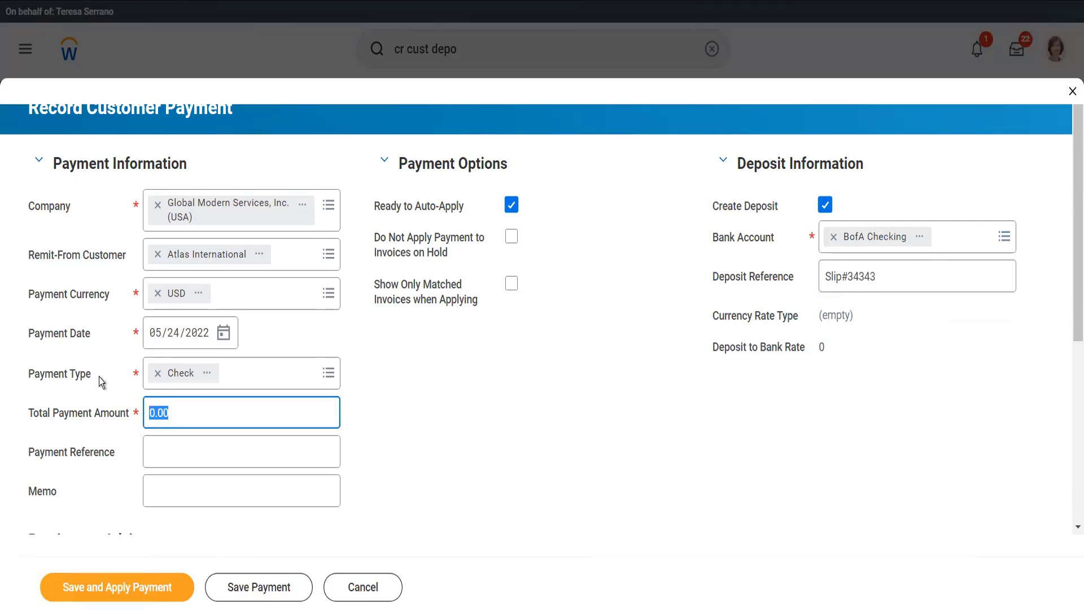
type("100")
key("Tab")
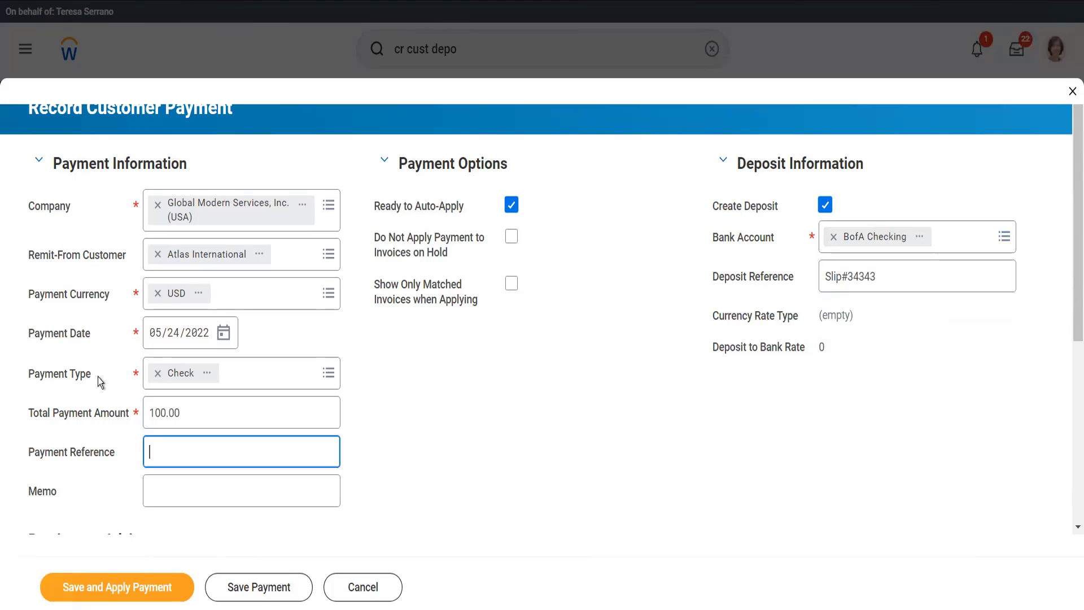
type("Check#3424")
left_click(205, 491)
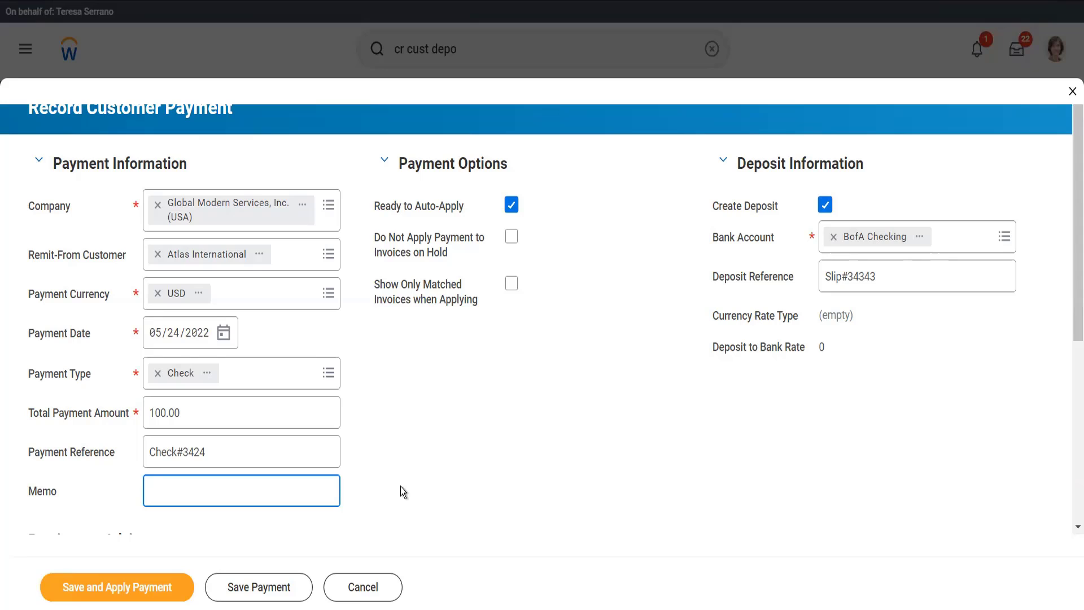
Step: Save and apply the payment to the preselected Atlas International invoice dated 05/31/2019, and submit the application
scroll(391, 462, "down", 5)
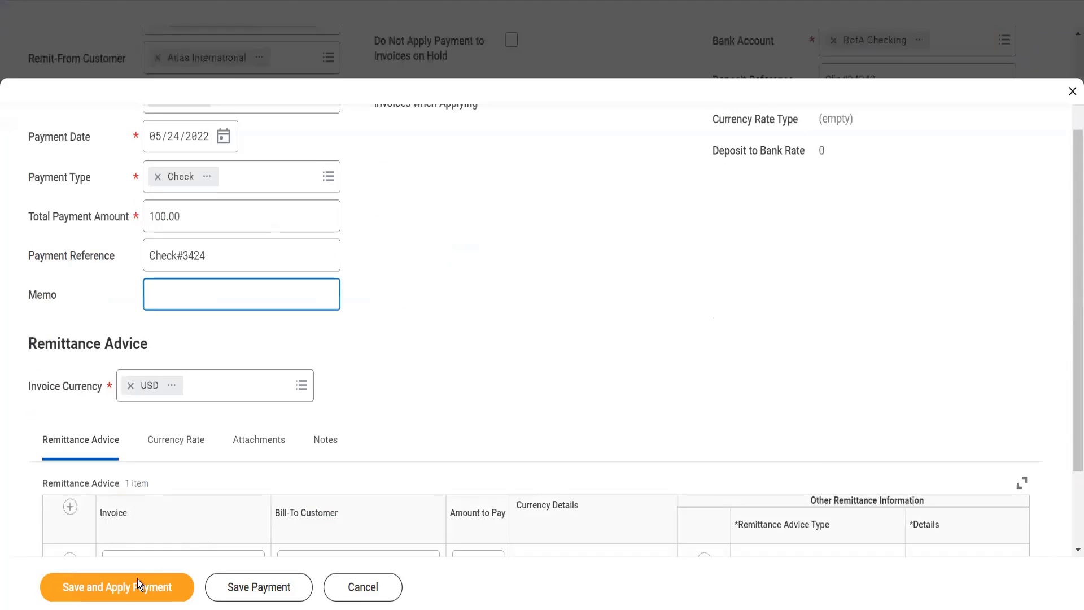
left_click(124, 594)
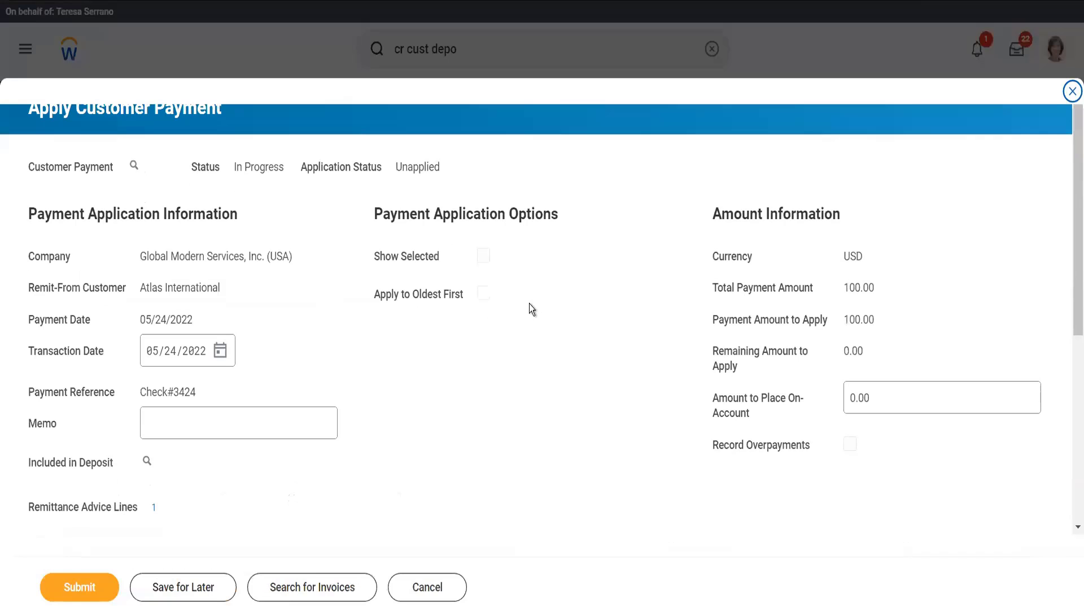
scroll(530, 304, "down", 5)
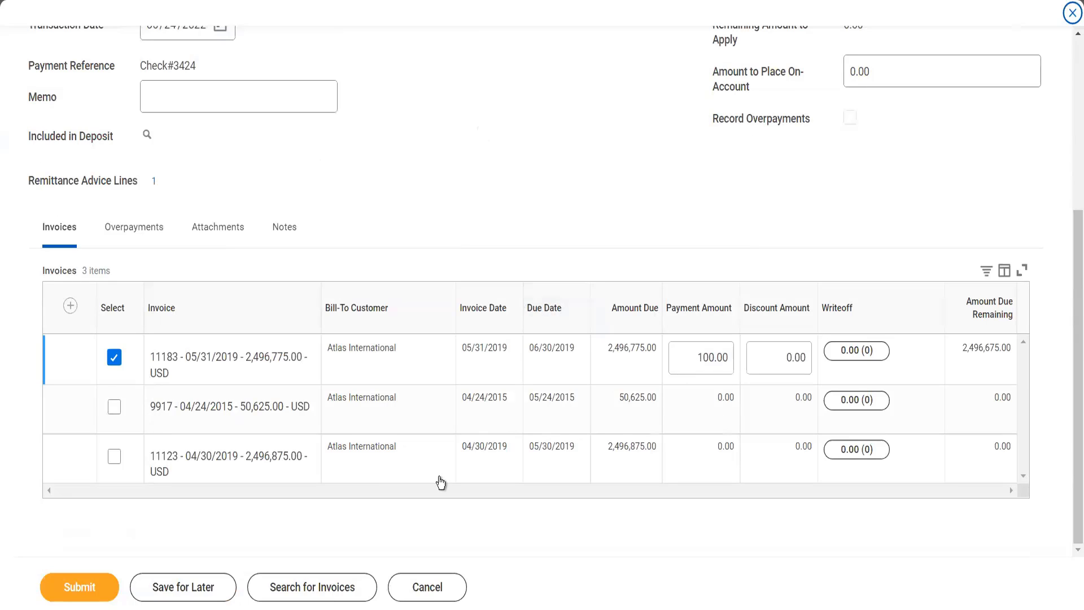
left_click(93, 585)
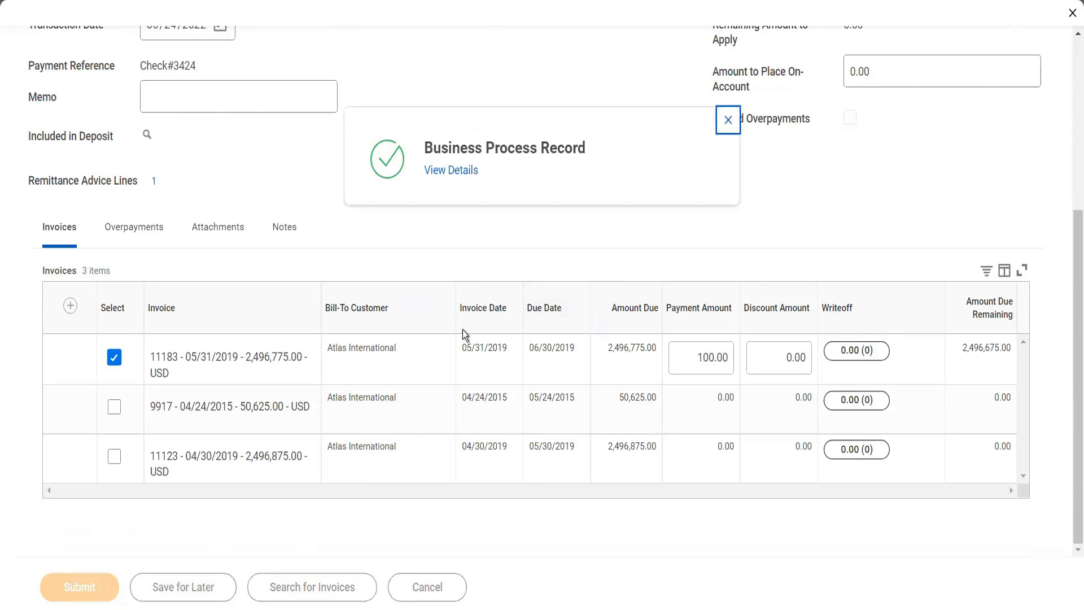
Step: Open the submitted payment's customer transaction from its business process record and review the deposit detail and payment application
left_click(453, 172)
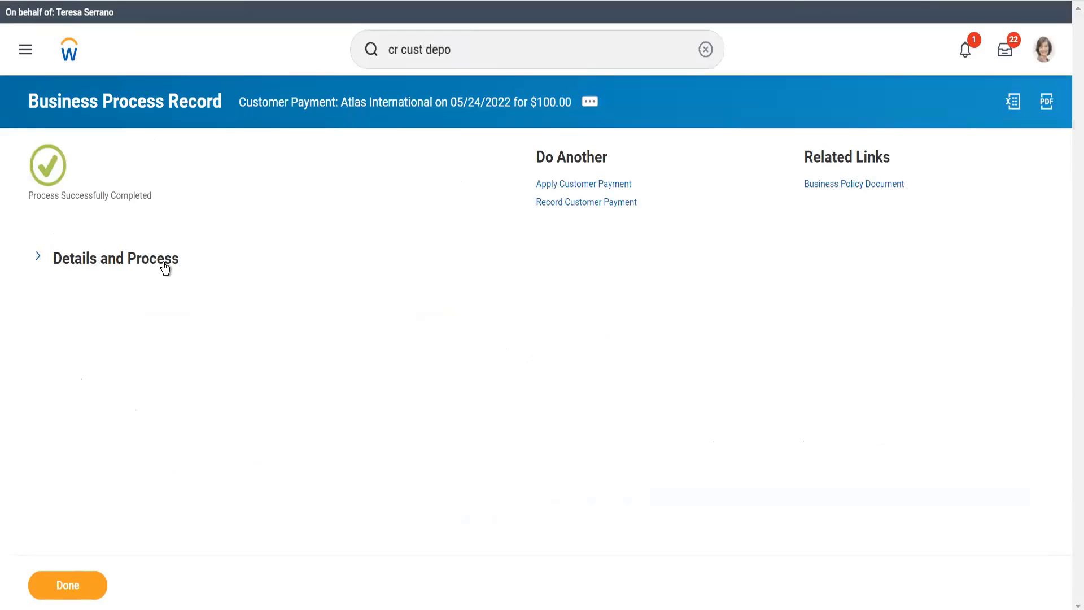
left_click(164, 264)
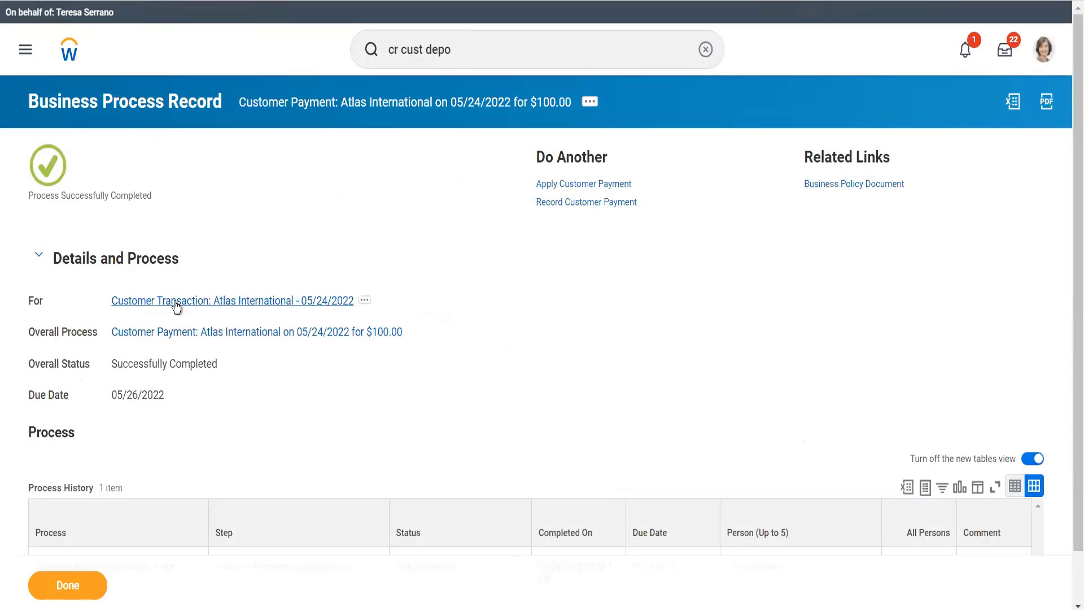
left_click(175, 302)
scroll(320, 378, "down", 3)
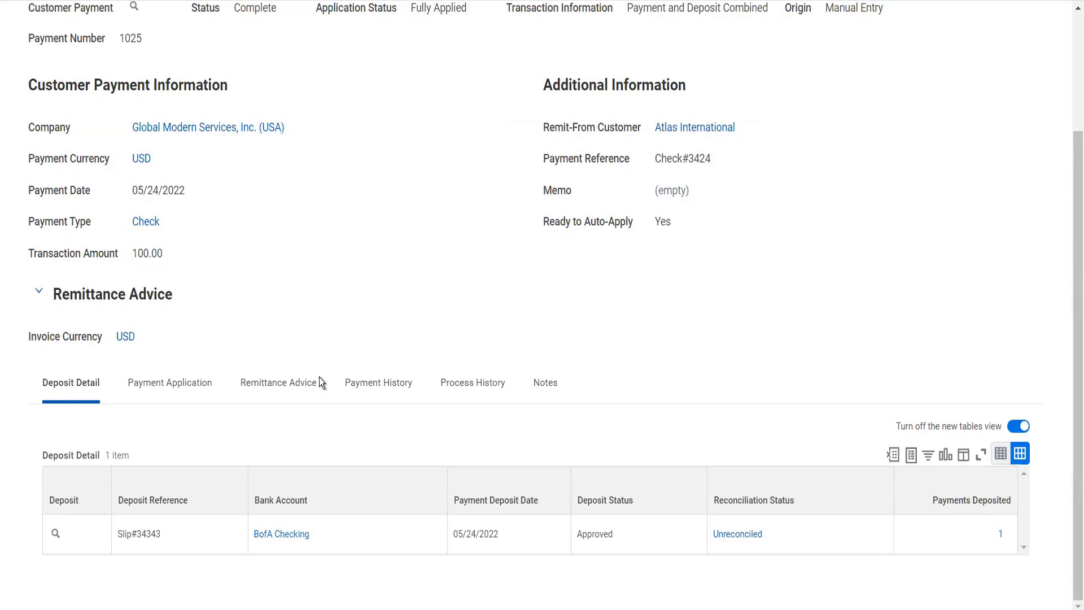
left_click(204, 399)
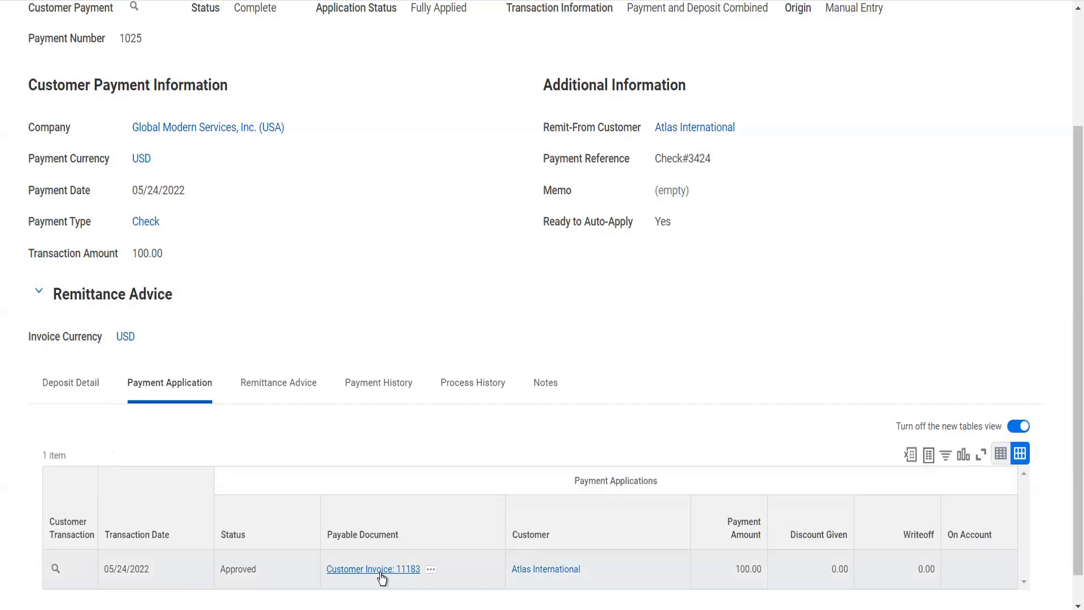
Step: Copy the amount due from the applied invoice and use 2,496,675 as the total payment amount of another customer payment
left_click(381, 576)
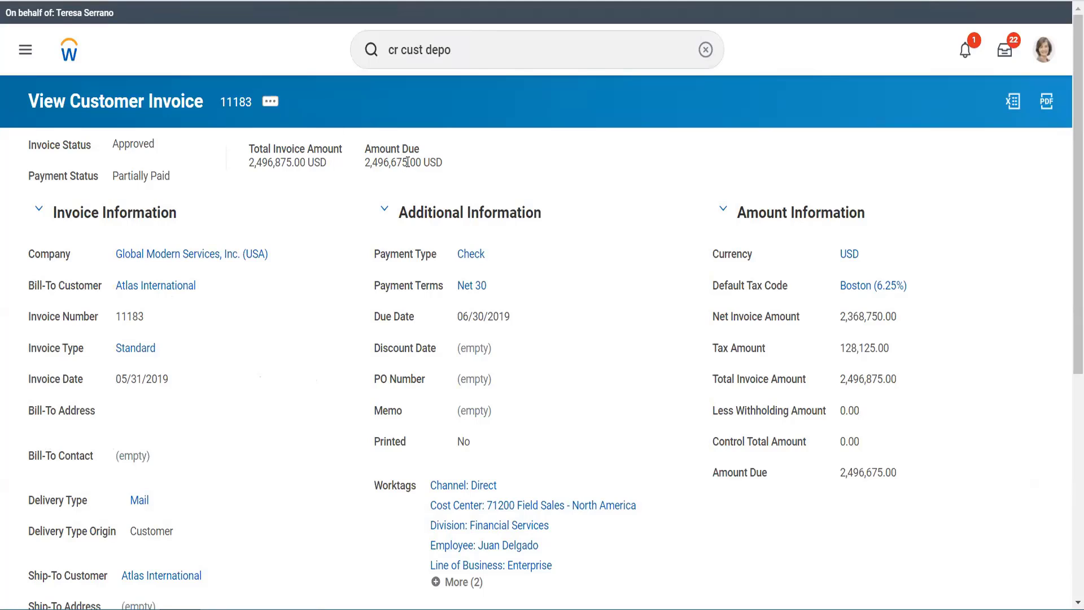
left_click_drag(408, 163, 367, 163)
key("ctrl+c")
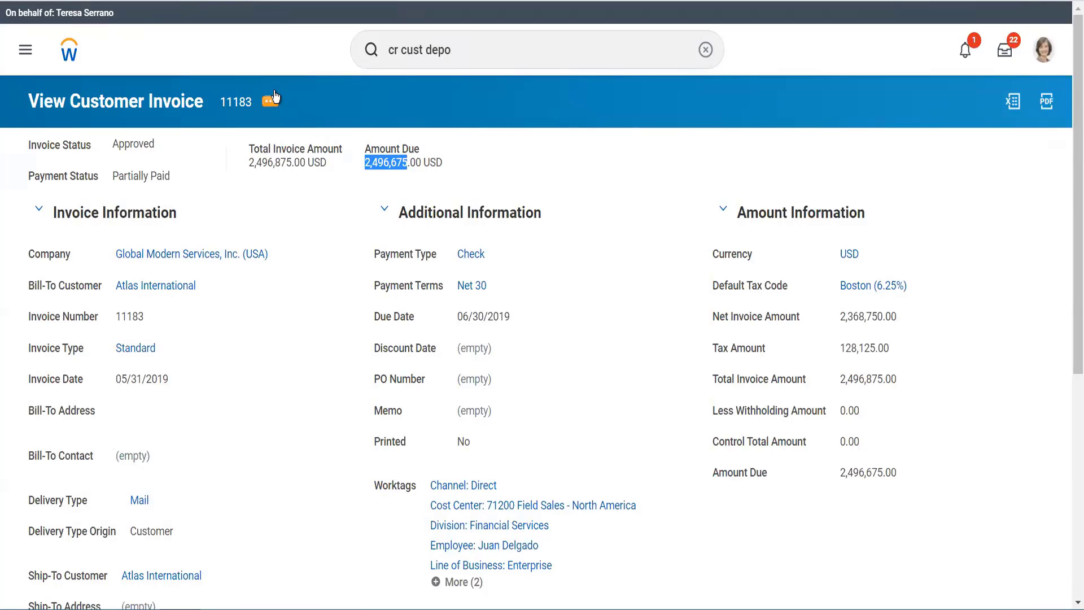
left_click(271, 101)
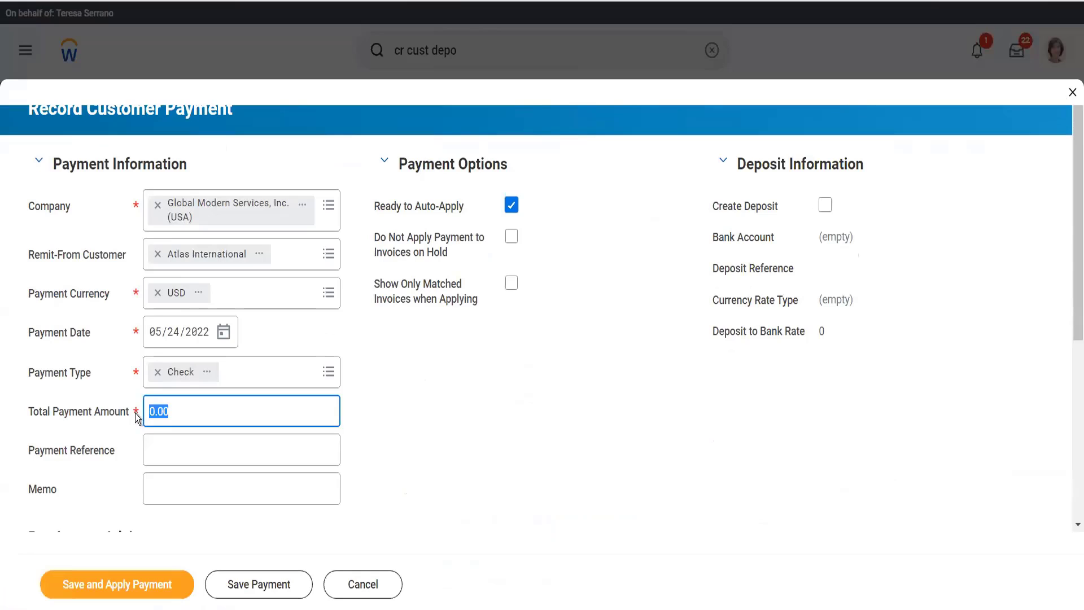
key("ctrl+v")
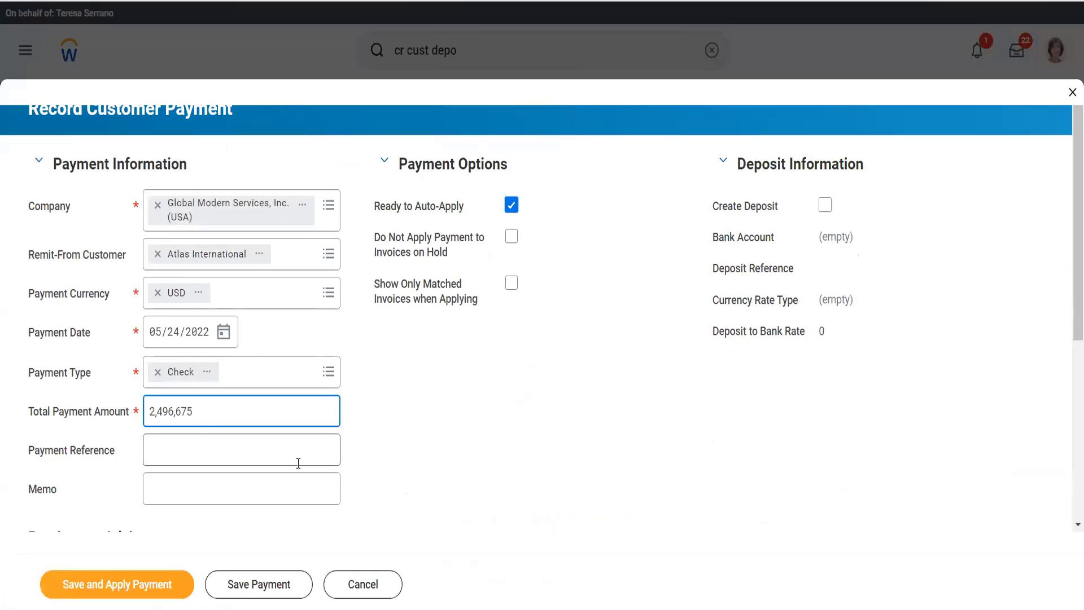
scroll(302, 489, "down", 5)
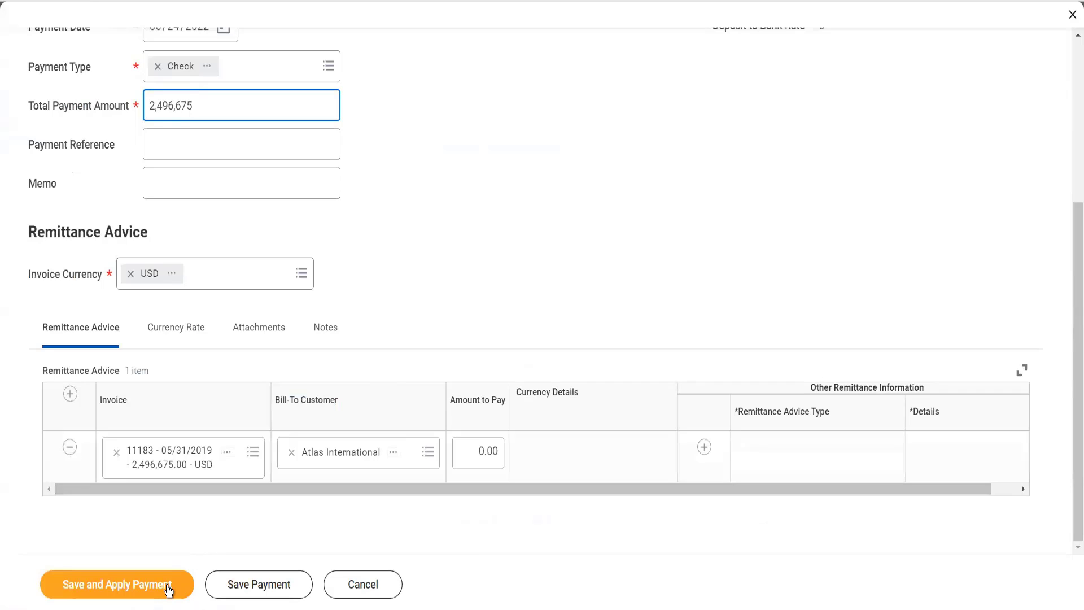
Step: Save and apply the payment to the preselected Atlas International invoice dated 05/31/2019, and submit the application
left_click(168, 587)
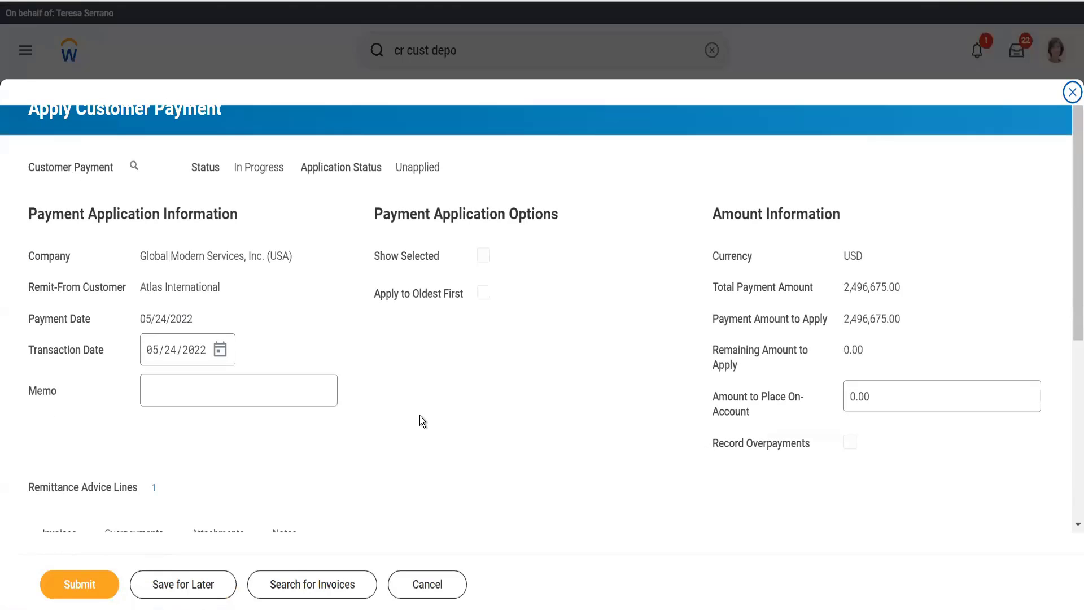
scroll(419, 416, "down", 5)
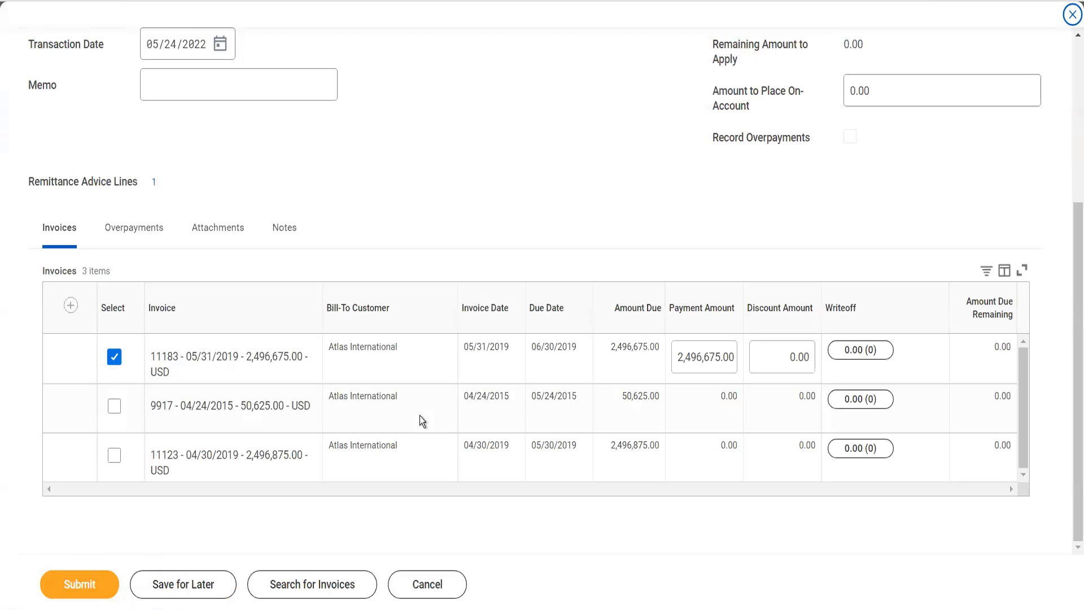
left_click(82, 594)
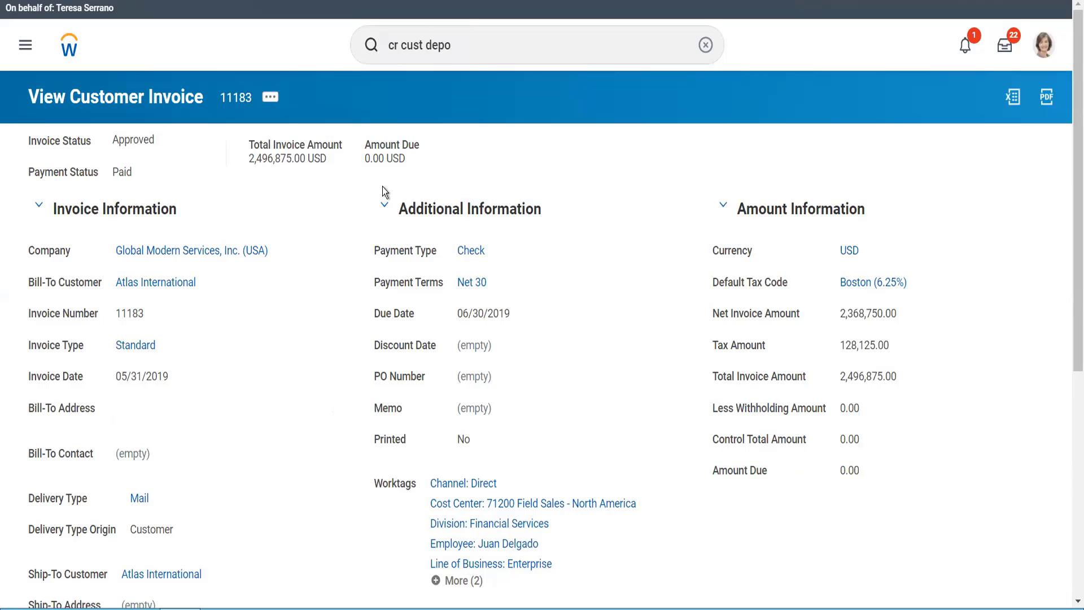
Step: Find the Maintain Payment Terms task, examine the discount settings of "2% 10, net 30", and leave without changes
left_click_drag(453, 41, 381, 32)
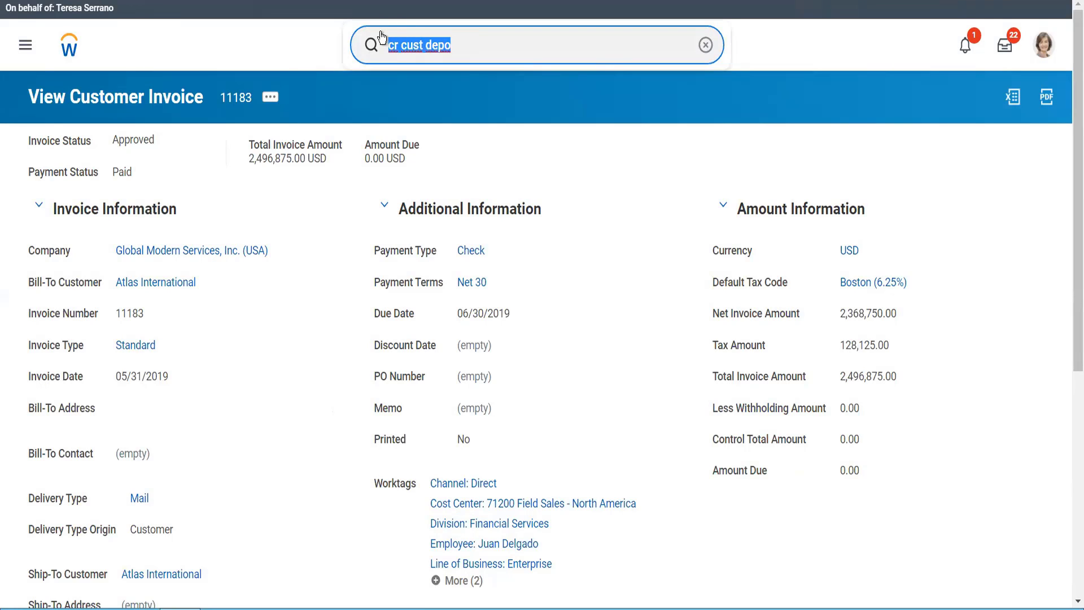
type("mai pay term")
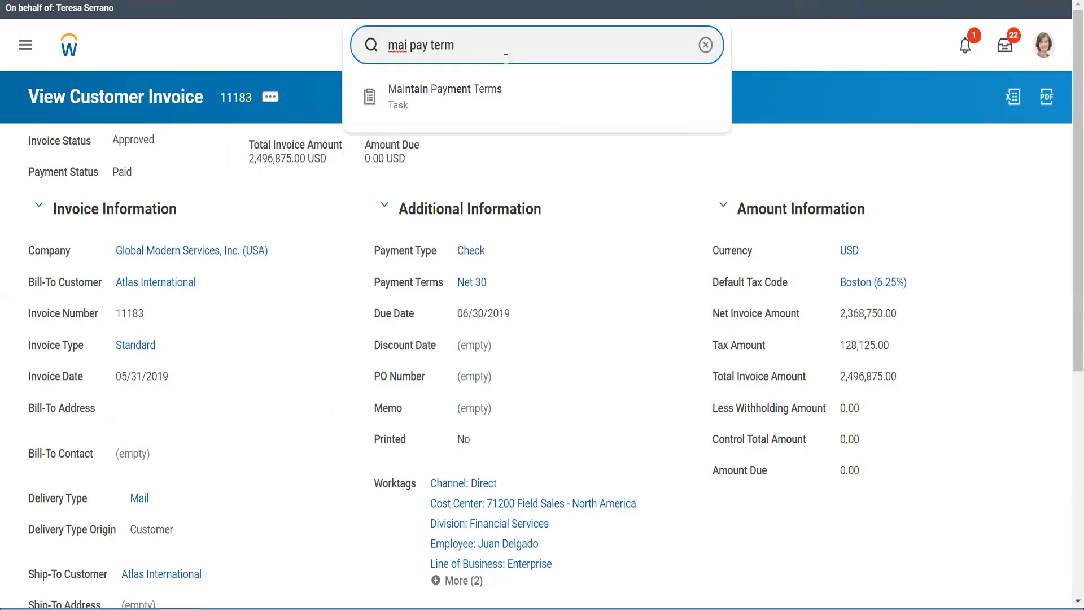
left_click(495, 97)
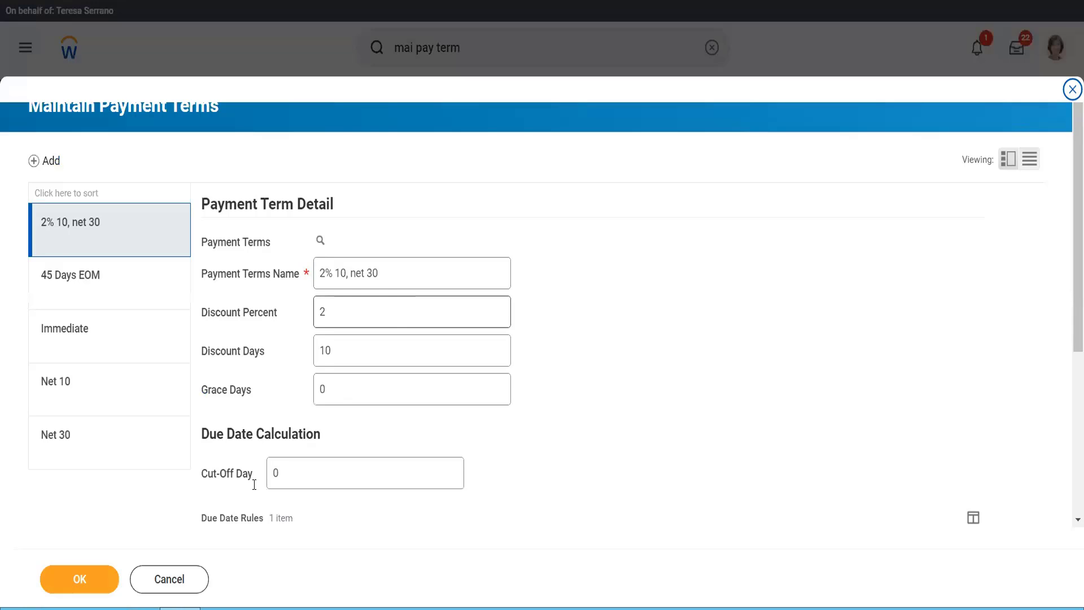
left_click(200, 587)
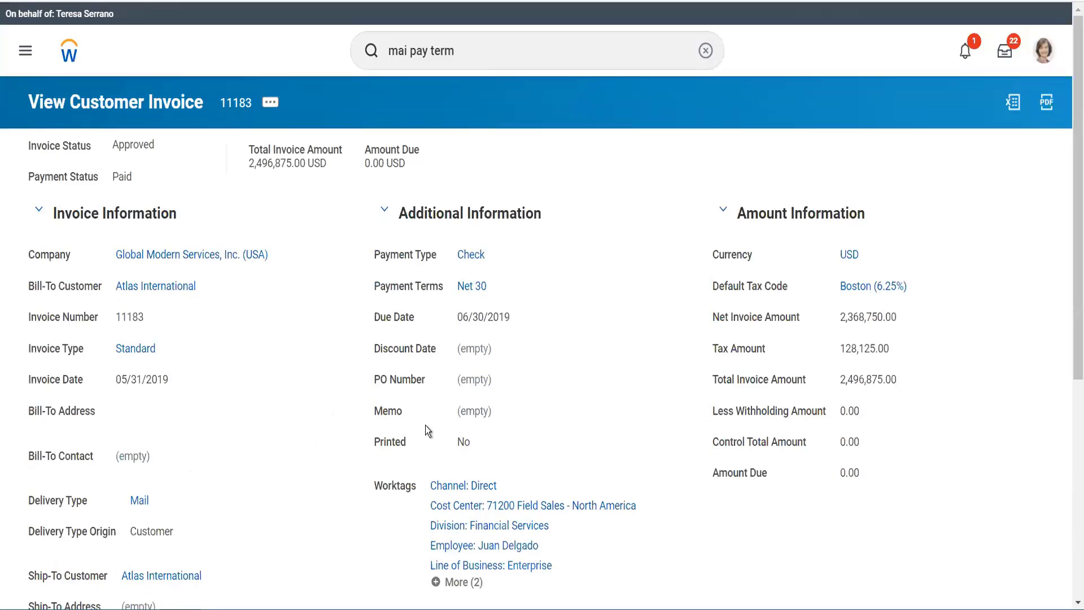
Step: Copy the Atlas International invoice dated 05/31/2019 and remove the Services 2 line from the copy
left_click(273, 104)
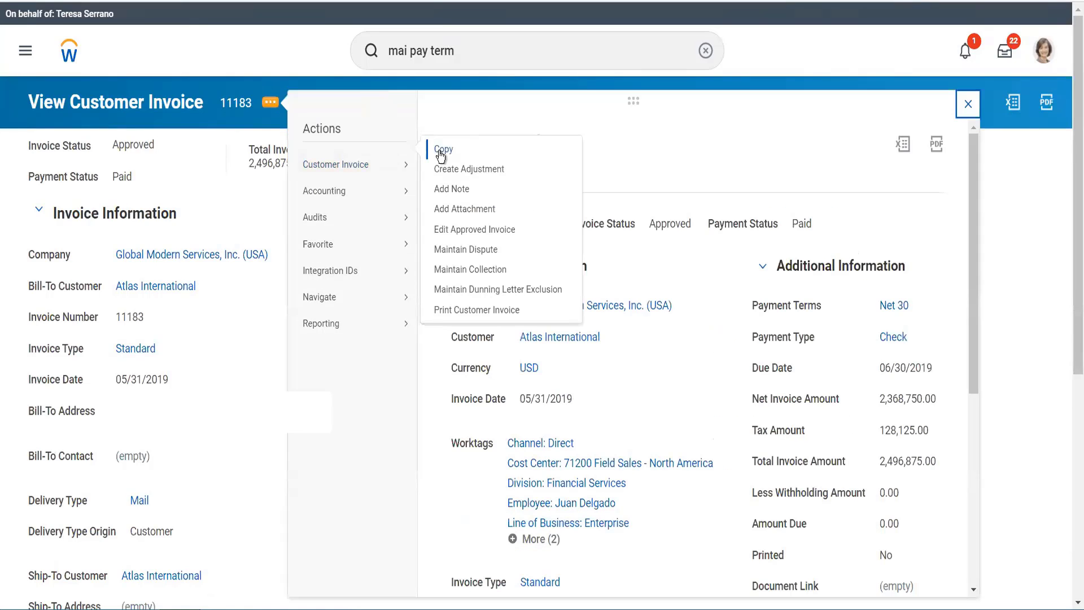
left_click(440, 153)
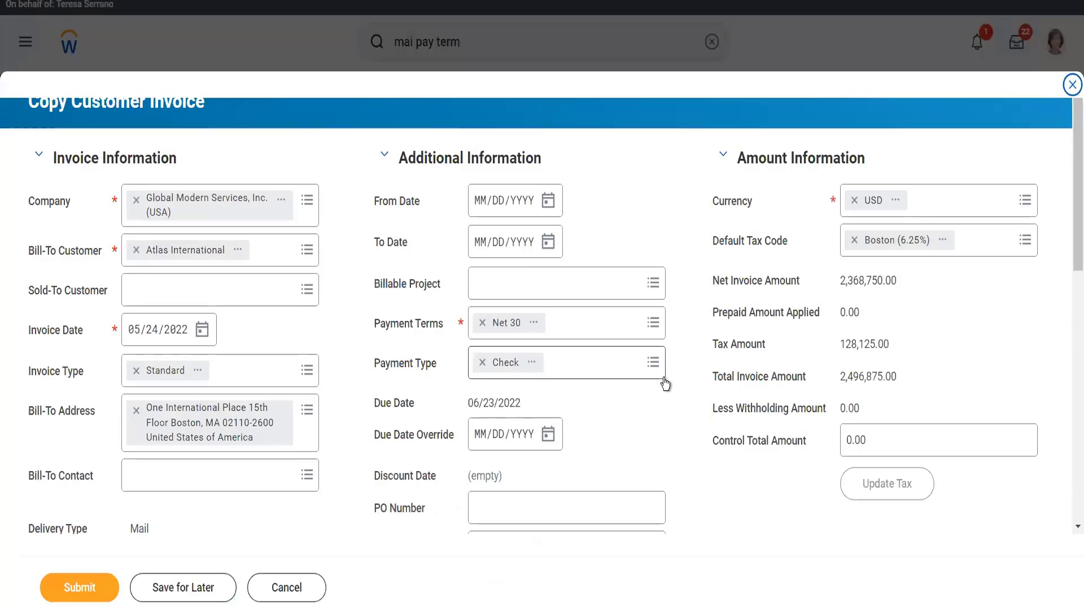
scroll(784, 443, "down", 10)
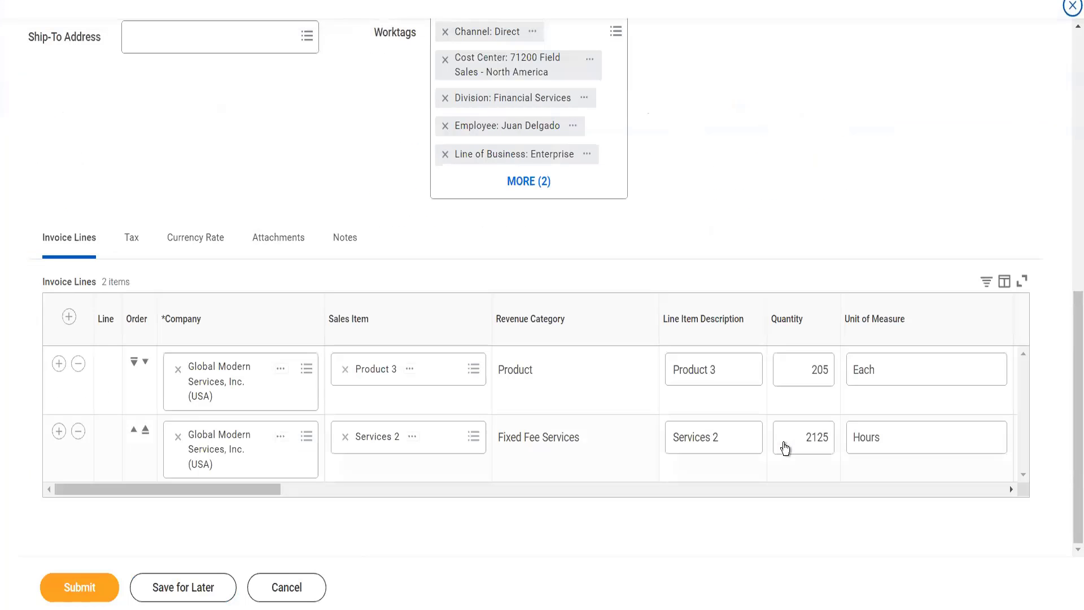
left_click(79, 432)
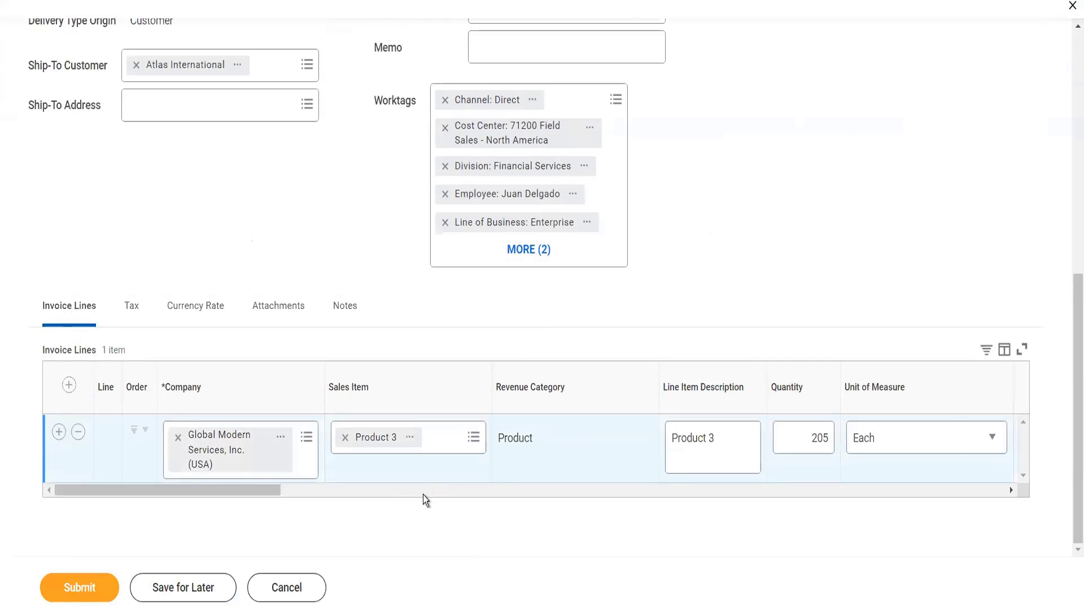
Step: Set the quantity of the Product 3 invoice line to 1 and let its extended amount recalculate
left_click(423, 492)
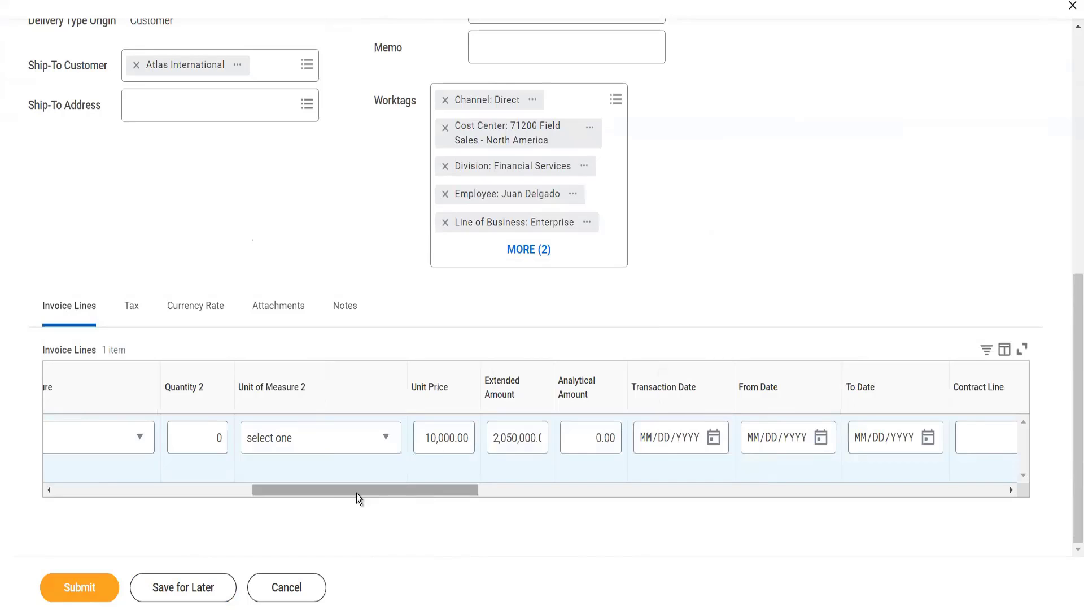
left_click_drag(334, 489, 269, 492)
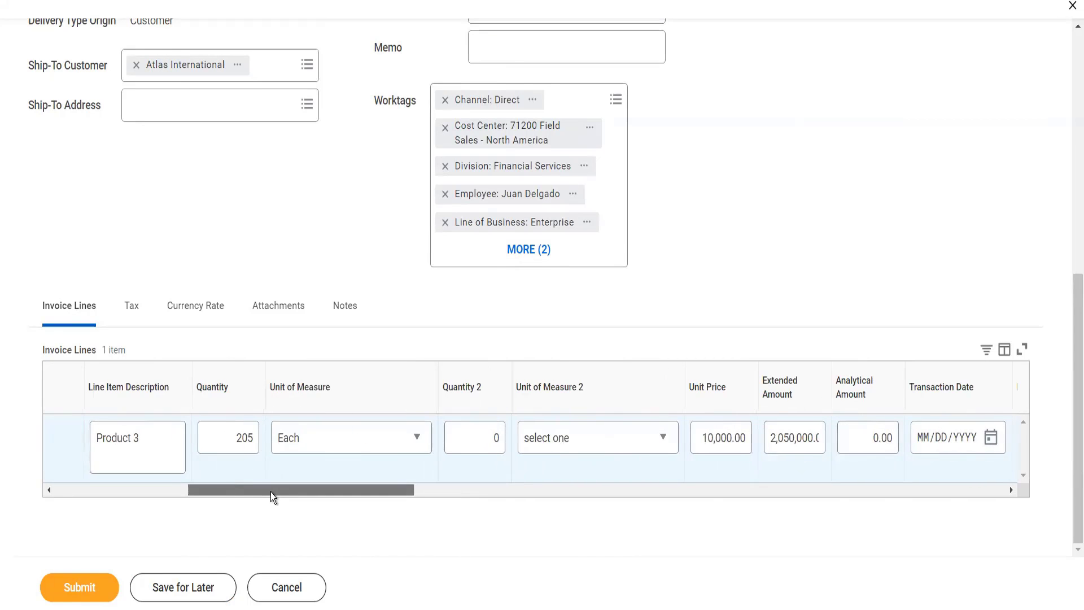
left_click(235, 441)
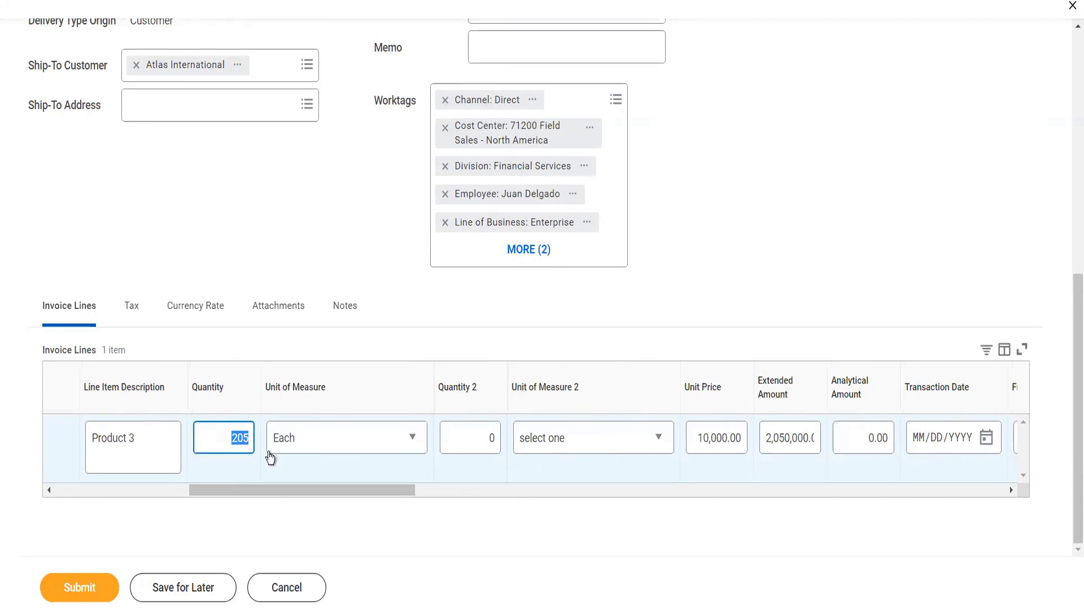
type("1")
key("Tab")
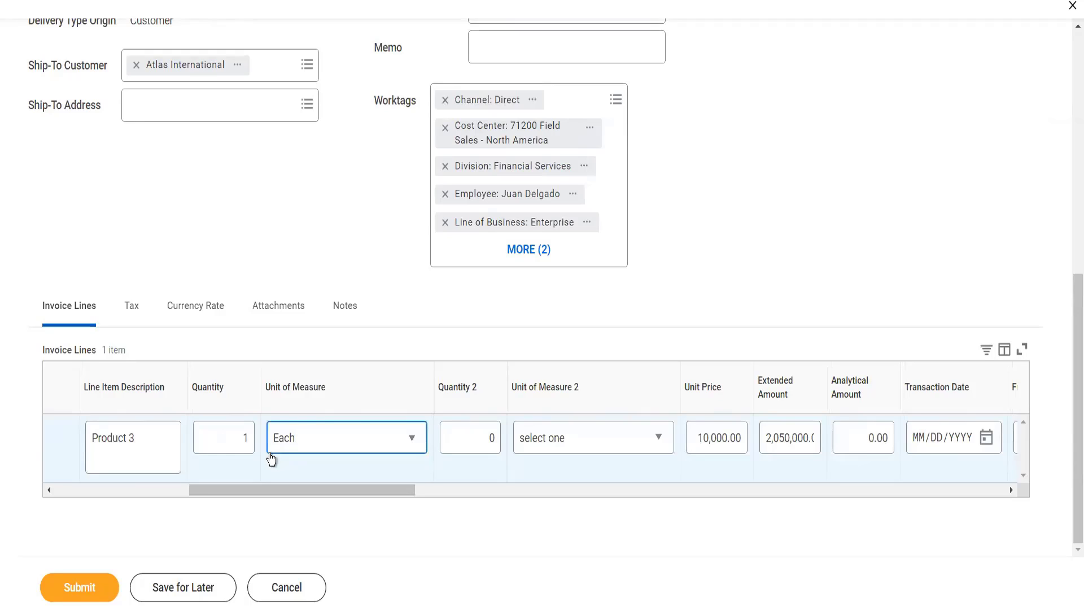
key("Tab")
key("Tab")
key("Tab")
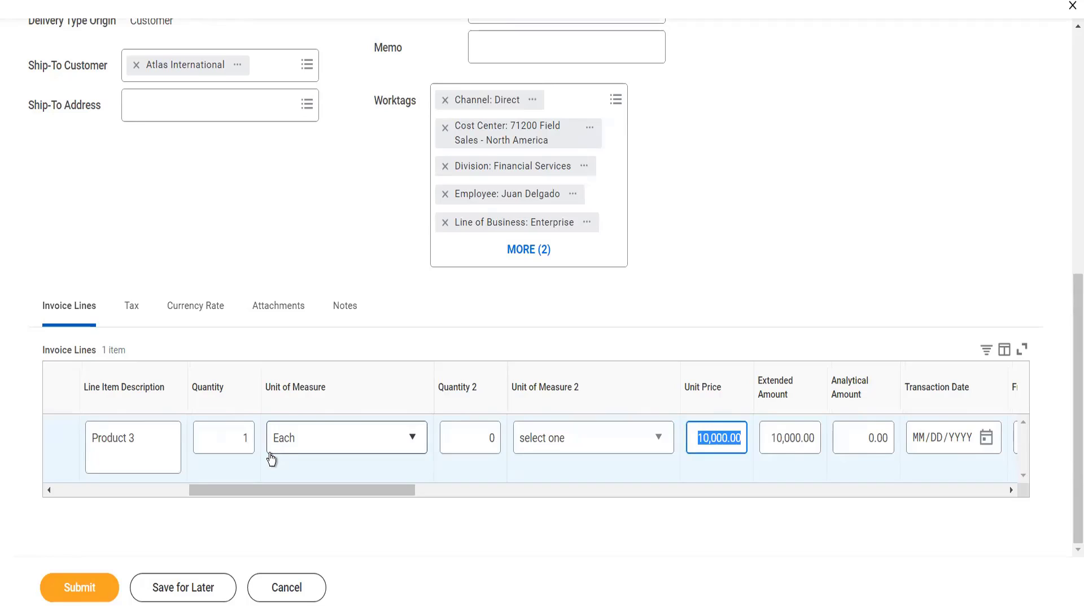
Step: Clear the tax applicability and the tax code on the Product 3 invoice line
key("Tab")
key("Tab")
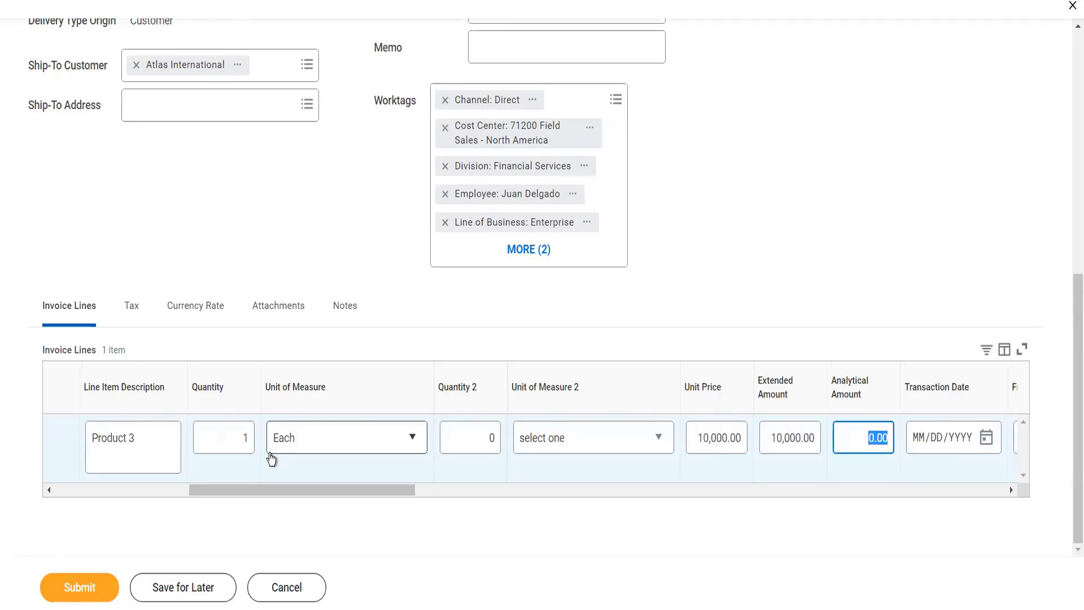
key("Tab")
key("Tab")
key("Tab")
key("Tab")
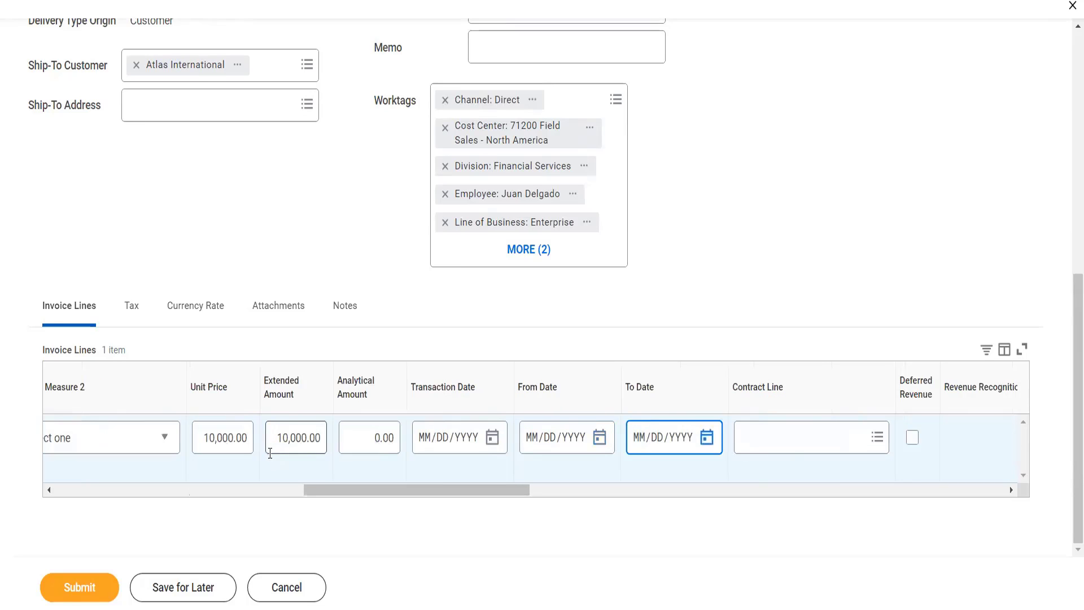
key("Tab")
key("Tab")
key("Tab")
key("Tab")
key("Tab")
key("Tab")
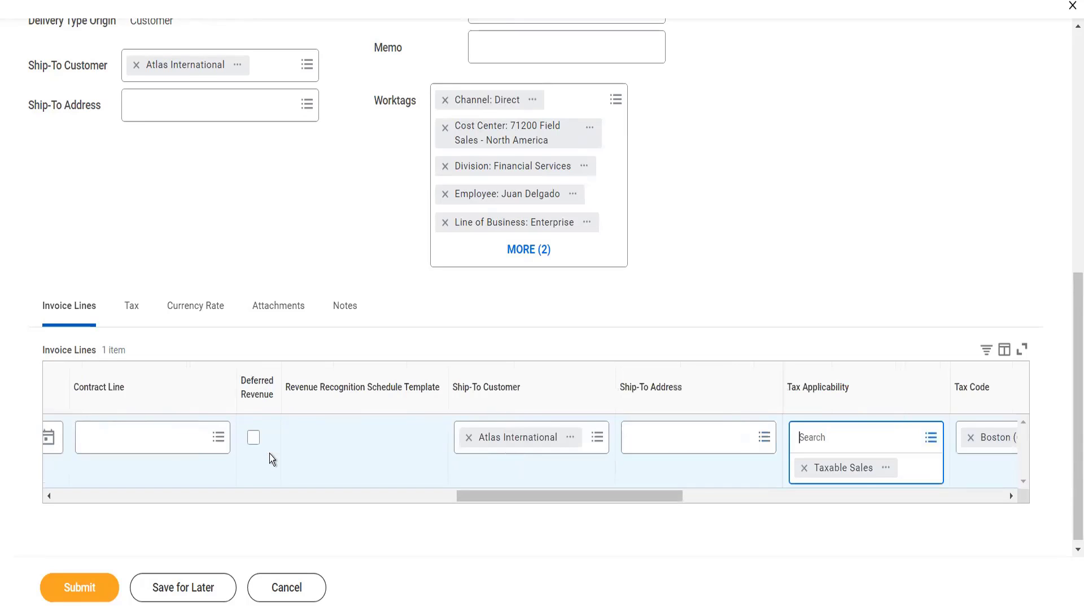
key("Tab")
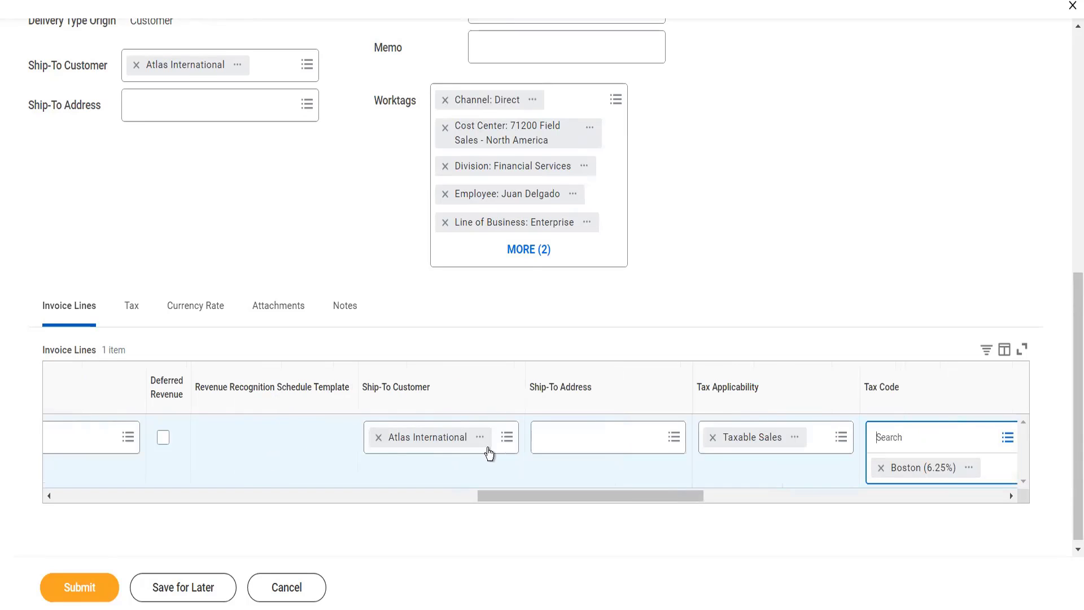
left_click(713, 438)
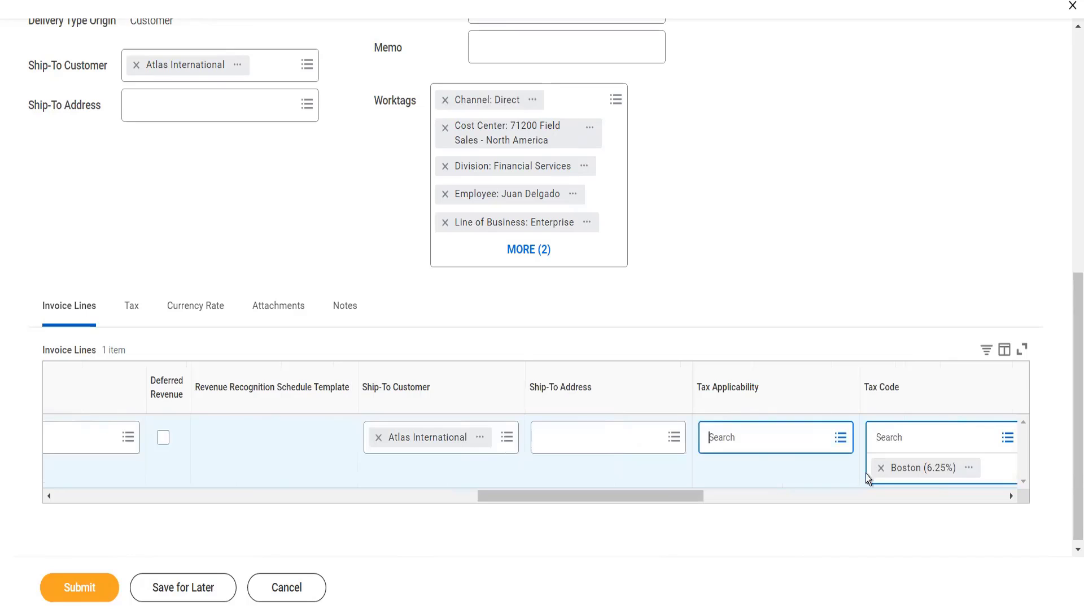
left_click(880, 468)
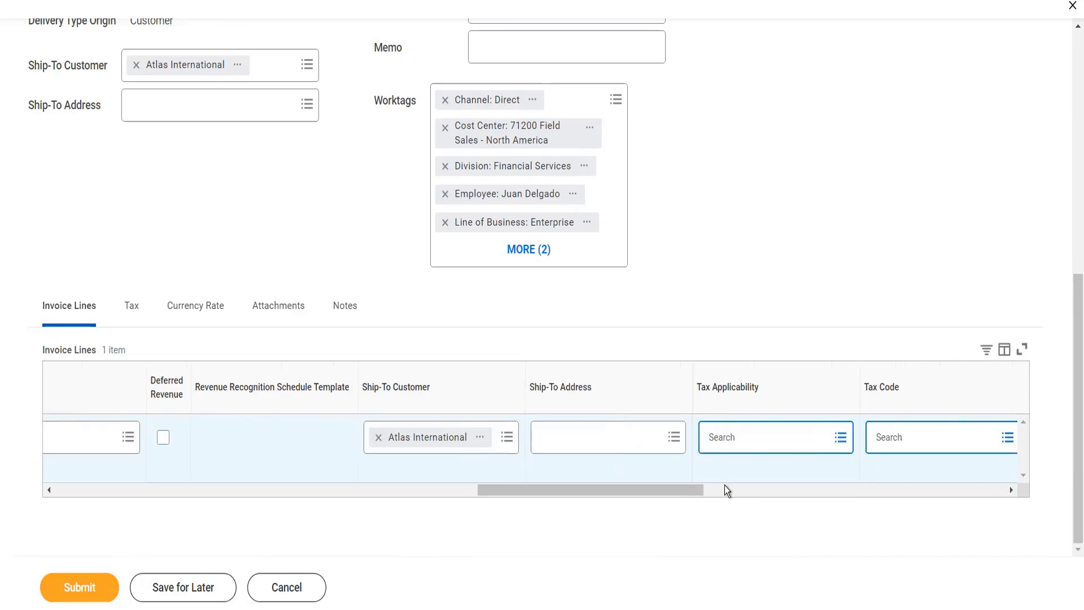
left_click_drag(673, 487, 283, 342)
Step: Set the copied invoice's payment terms to "2% 10, net 30" and update its tax
scroll(284, 243, "up", 4)
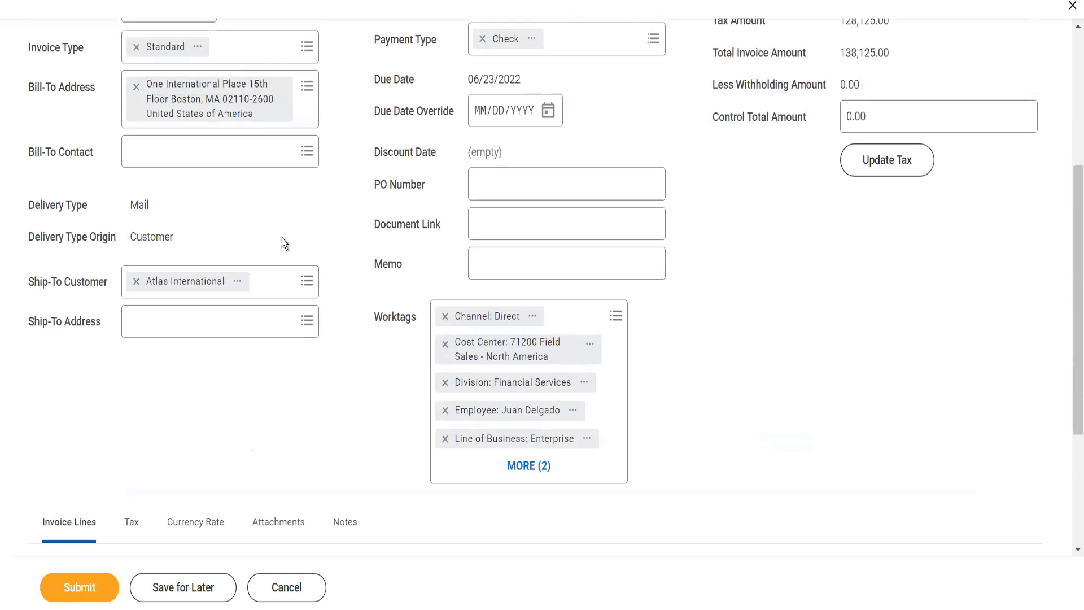
scroll(283, 238, "up", 2)
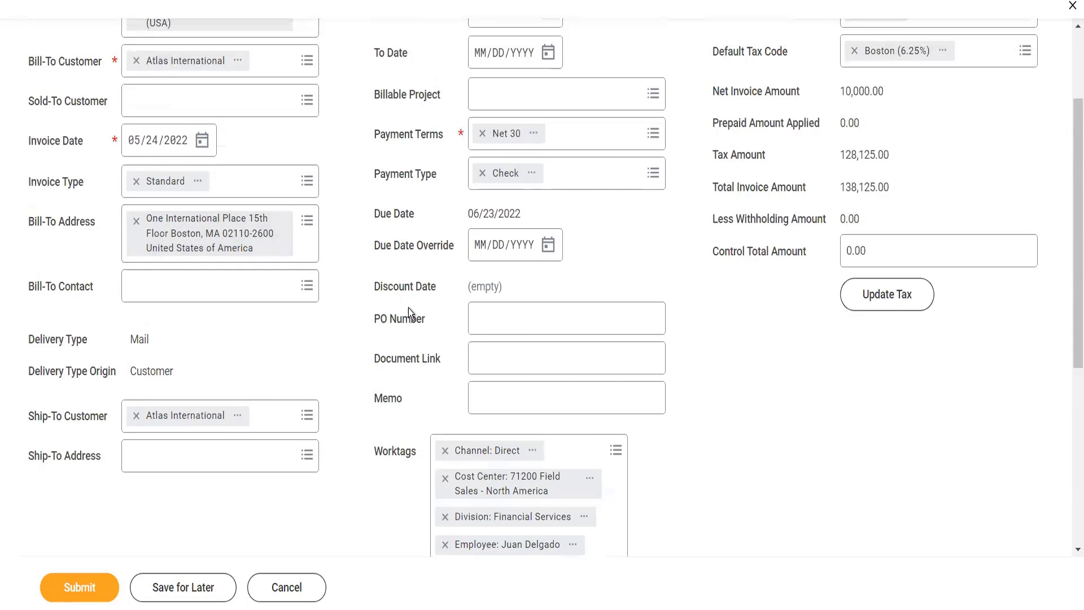
scroll(408, 307, "up", 2)
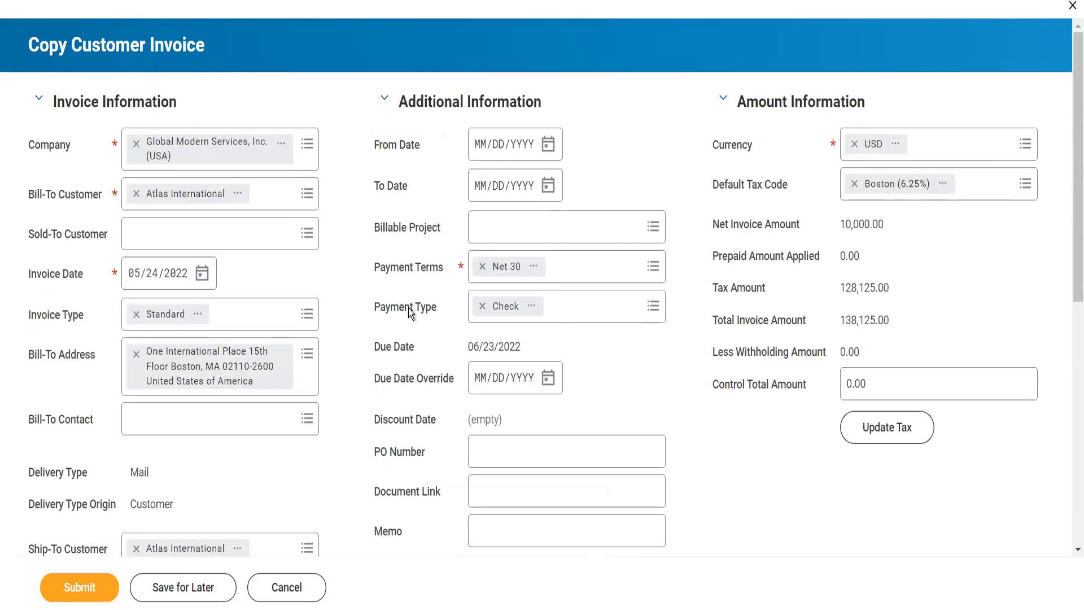
left_click(570, 275)
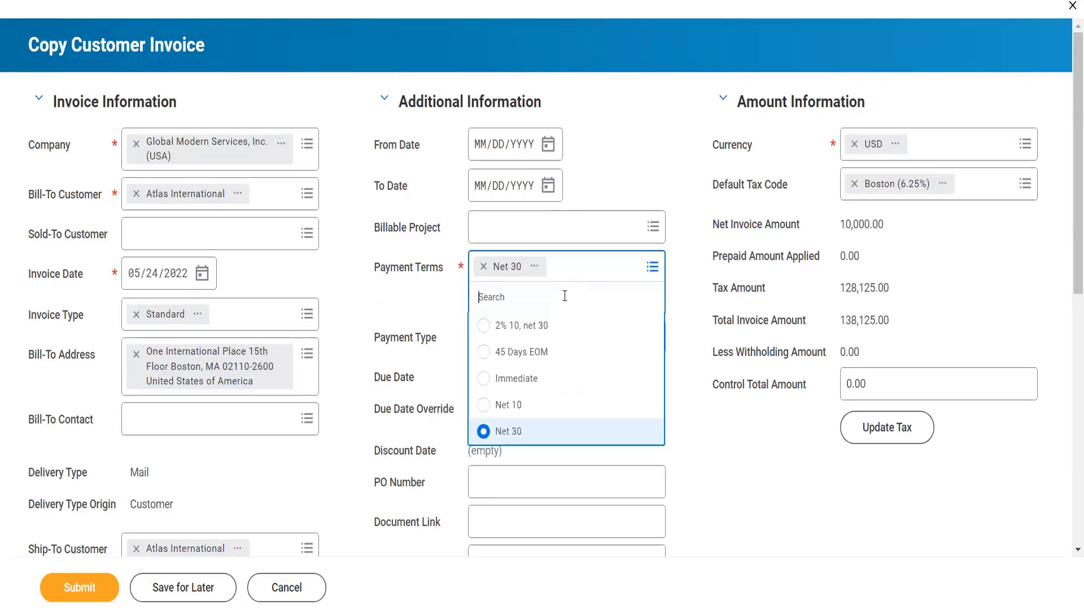
left_click(524, 330)
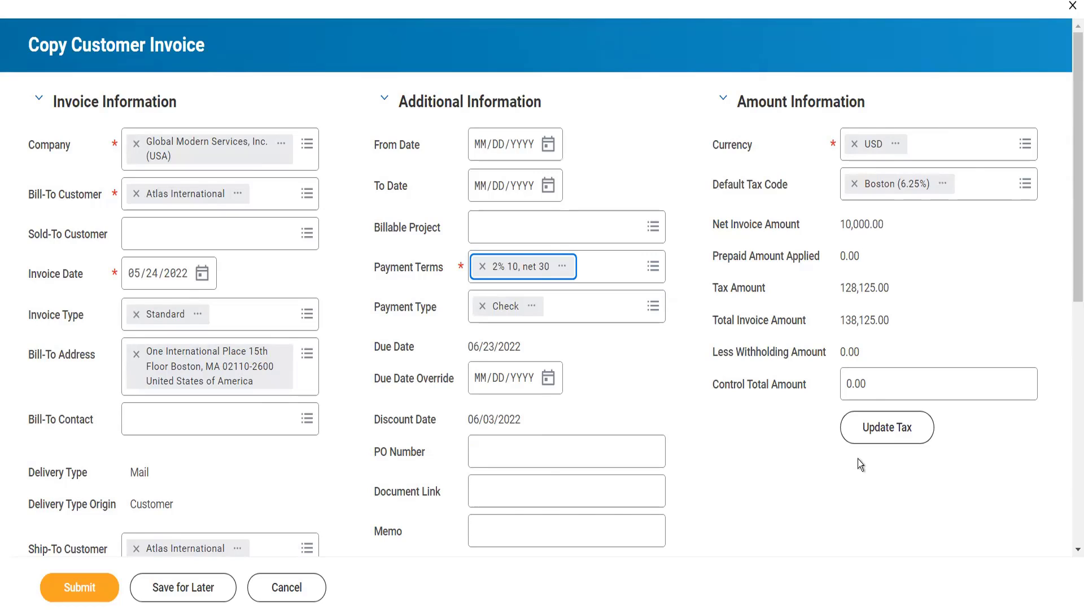
left_click(863, 435)
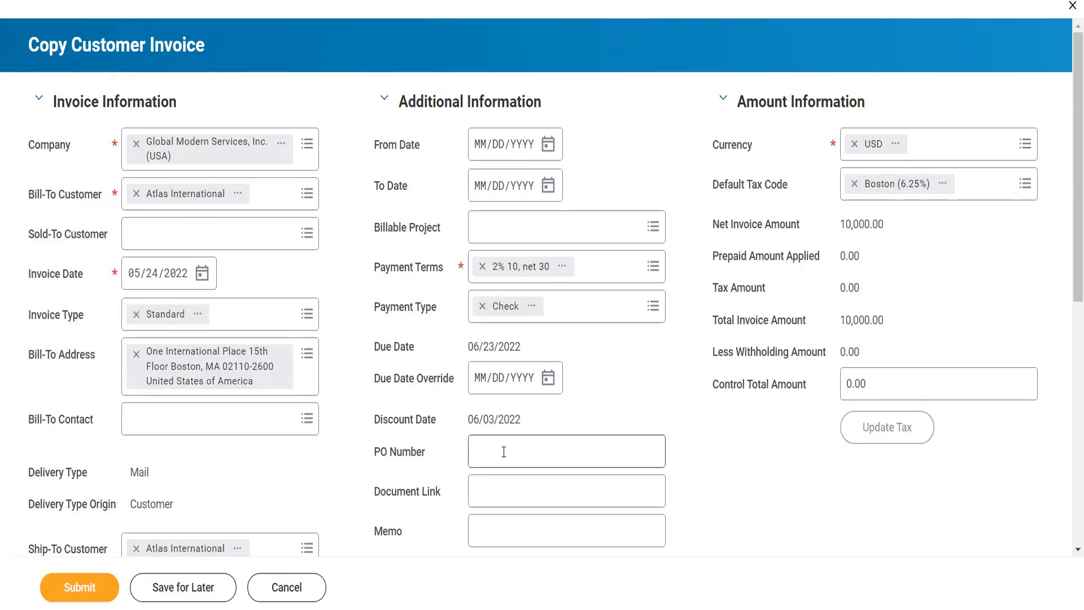
Step: Remove the Boston (6.25%) default tax code from the copied invoice and submit it
left_click(854, 184)
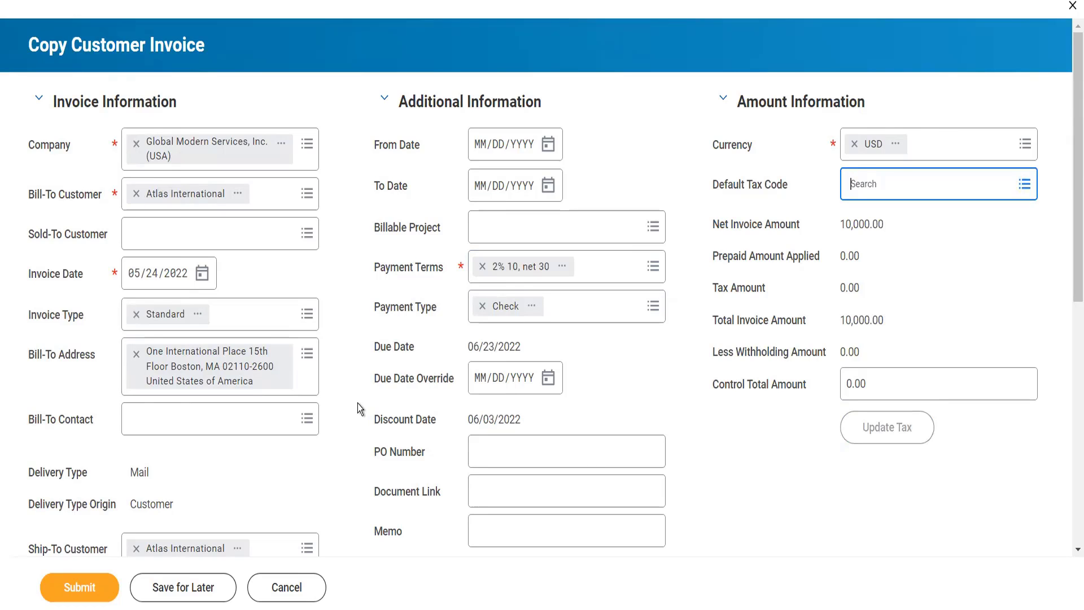
scroll(357, 403, "down", 5)
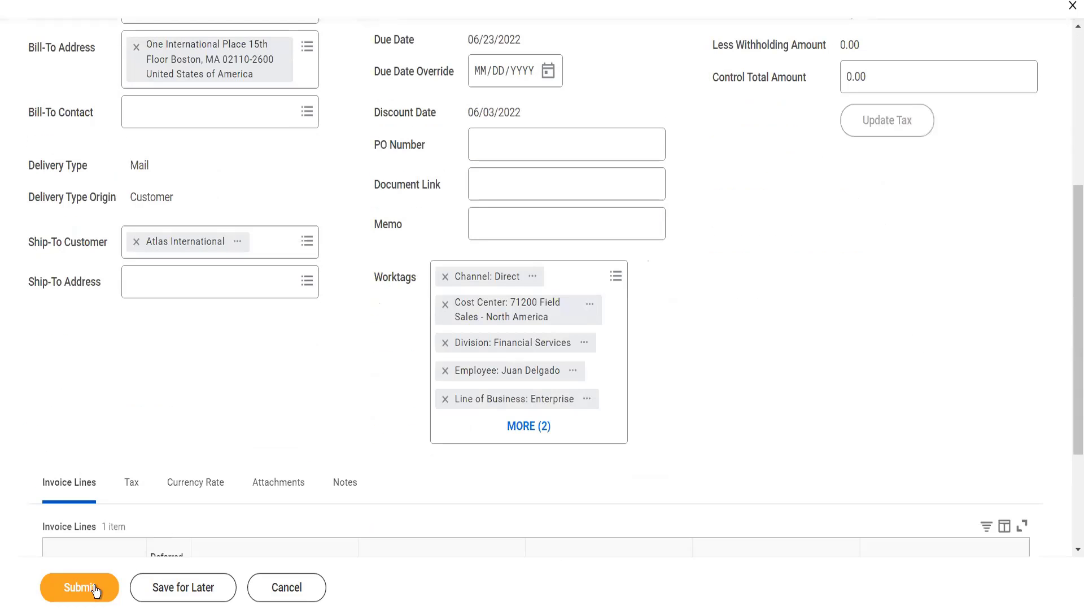
left_click(62, 585)
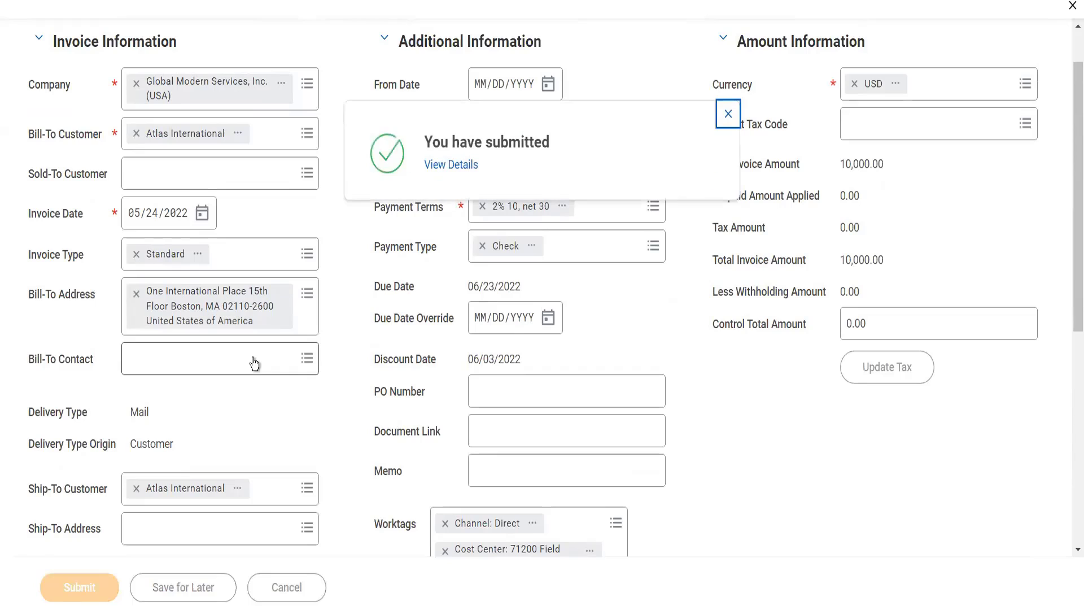
Step: Open the newly submitted Atlas International customer invoice from its submission details
left_click(447, 168)
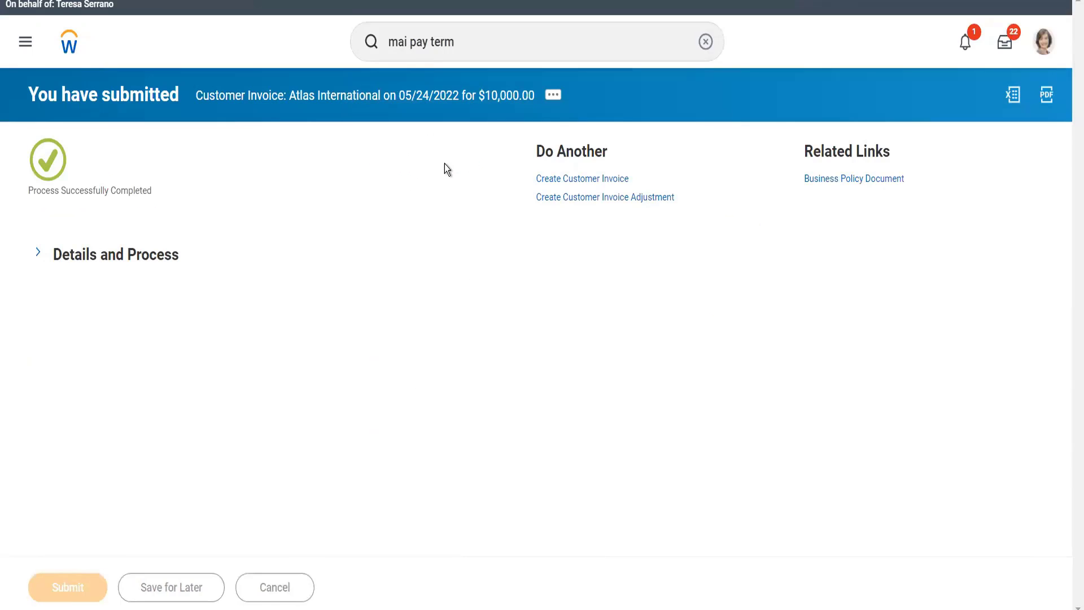
left_click(124, 261)
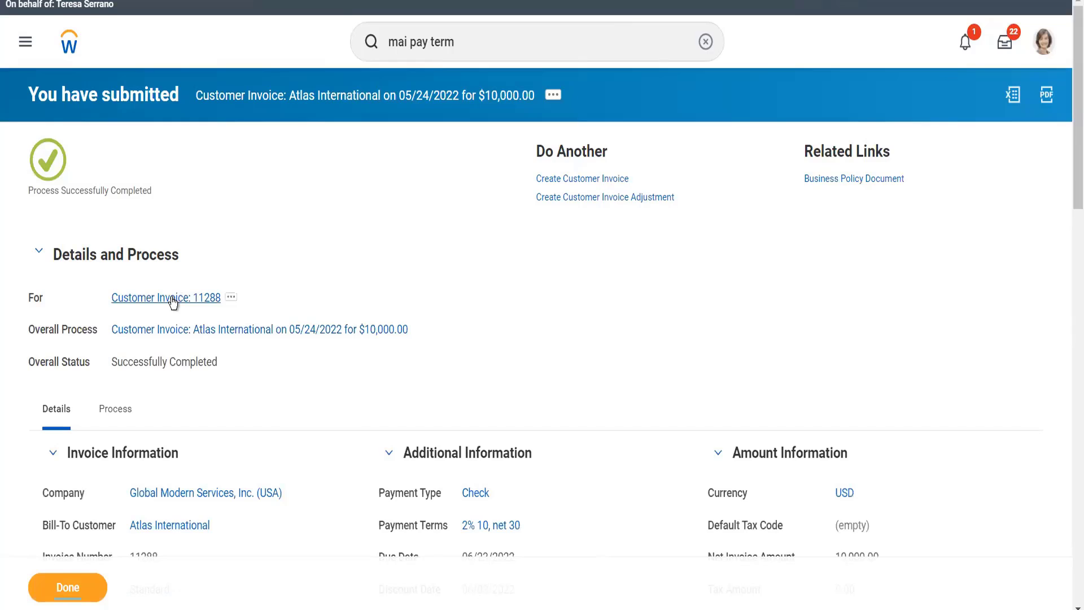
left_click(172, 299)
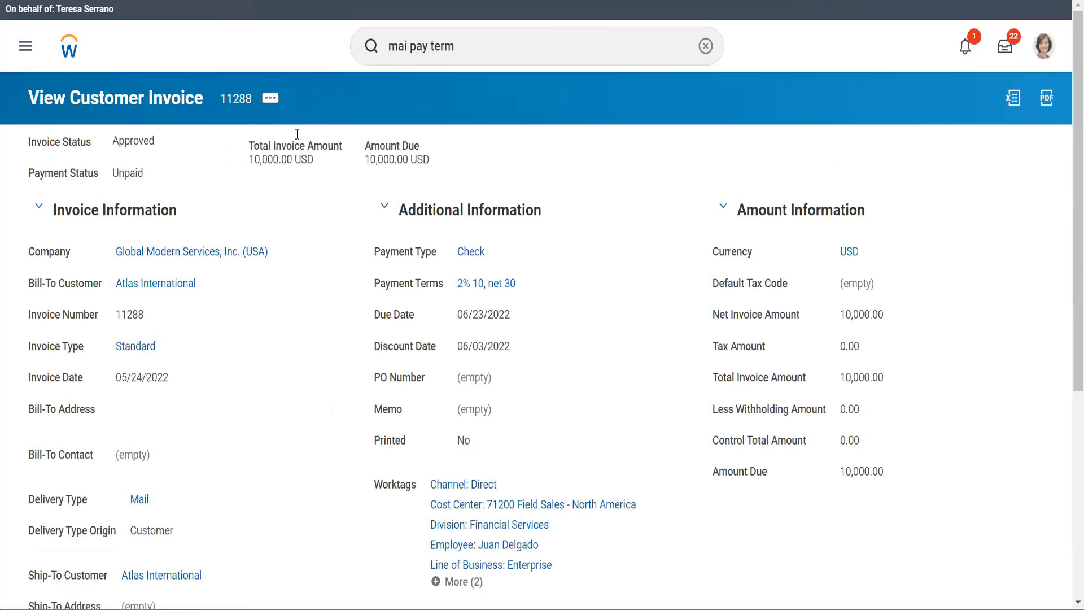
Step: Record a customer payment of 10,000 against the Atlas International invoice with discount terms, then save and apply it
left_click(271, 99)
mouse_move(384, 242)
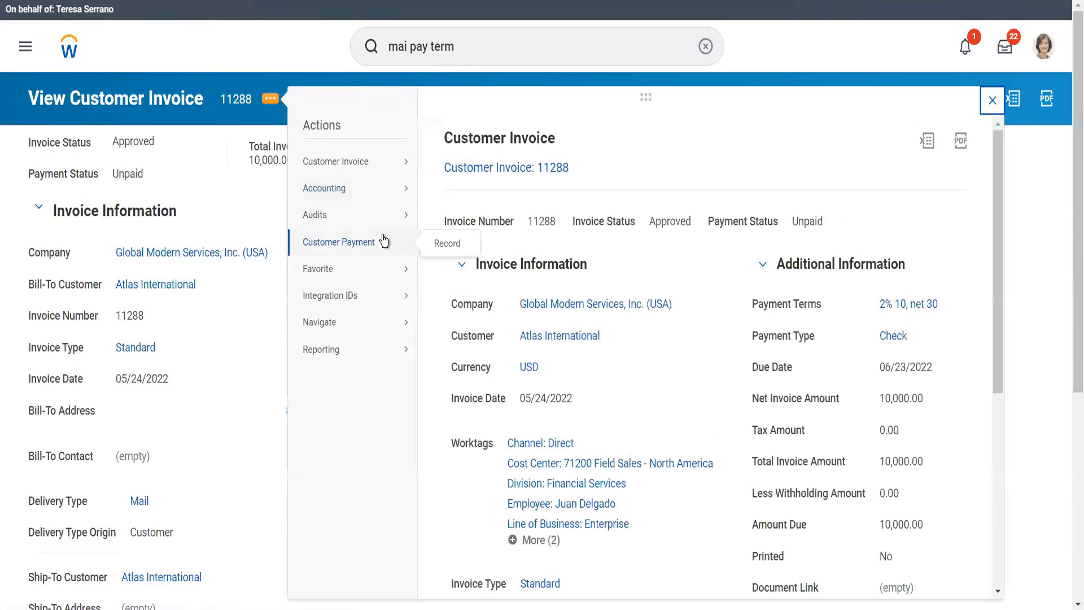
left_click(463, 249)
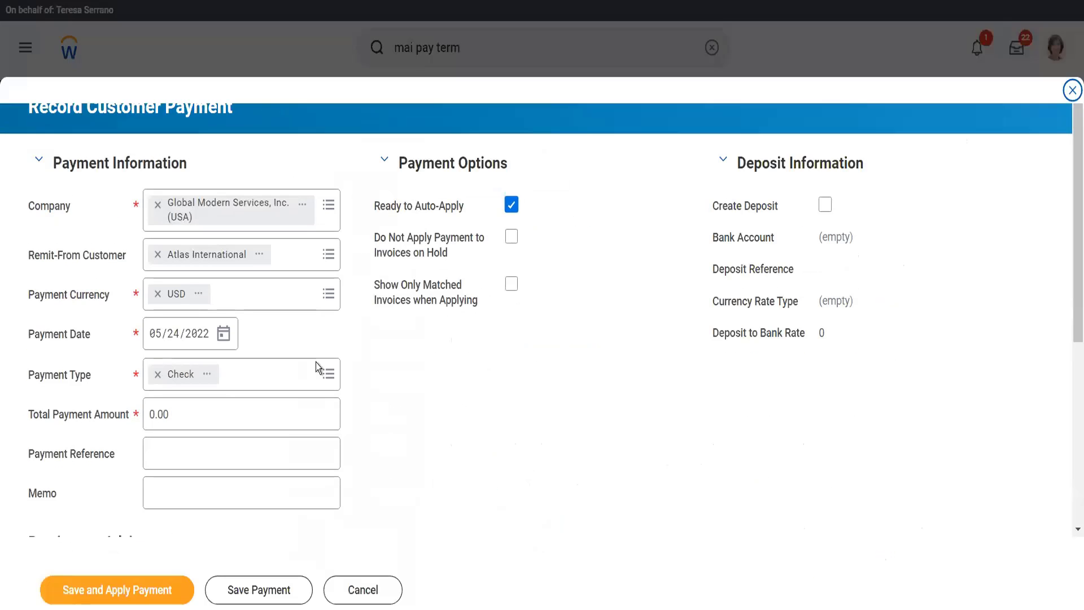
left_click(184, 421)
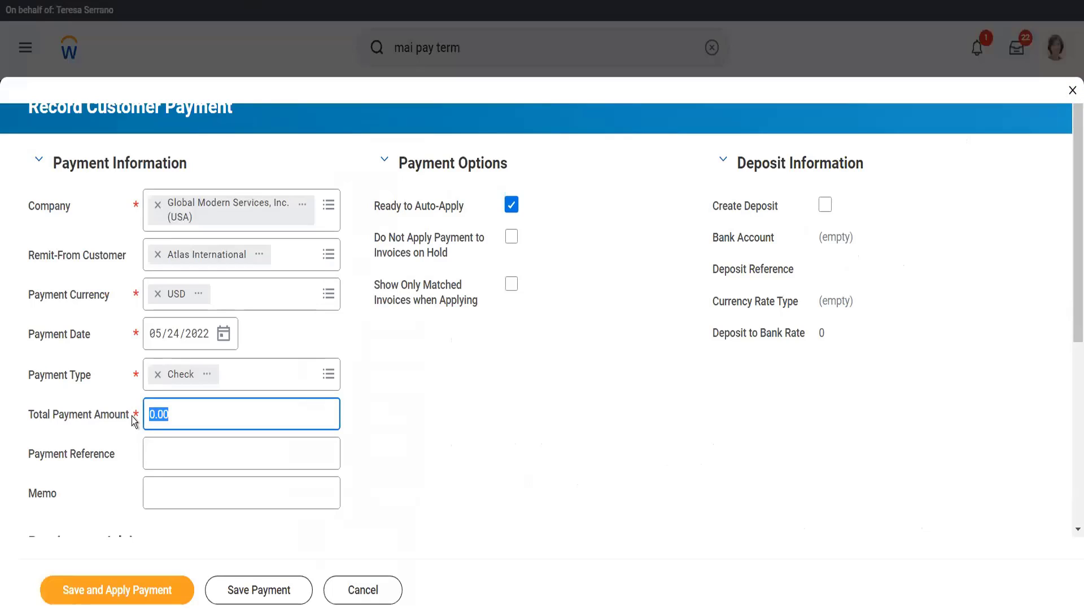
type("10000")
key("Tab")
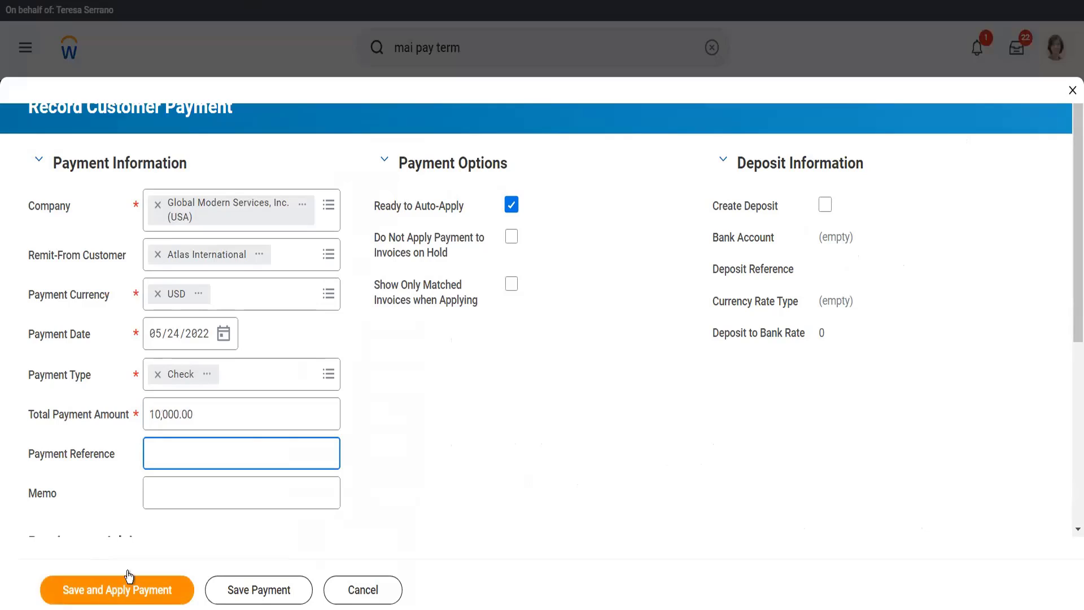
left_click(154, 592)
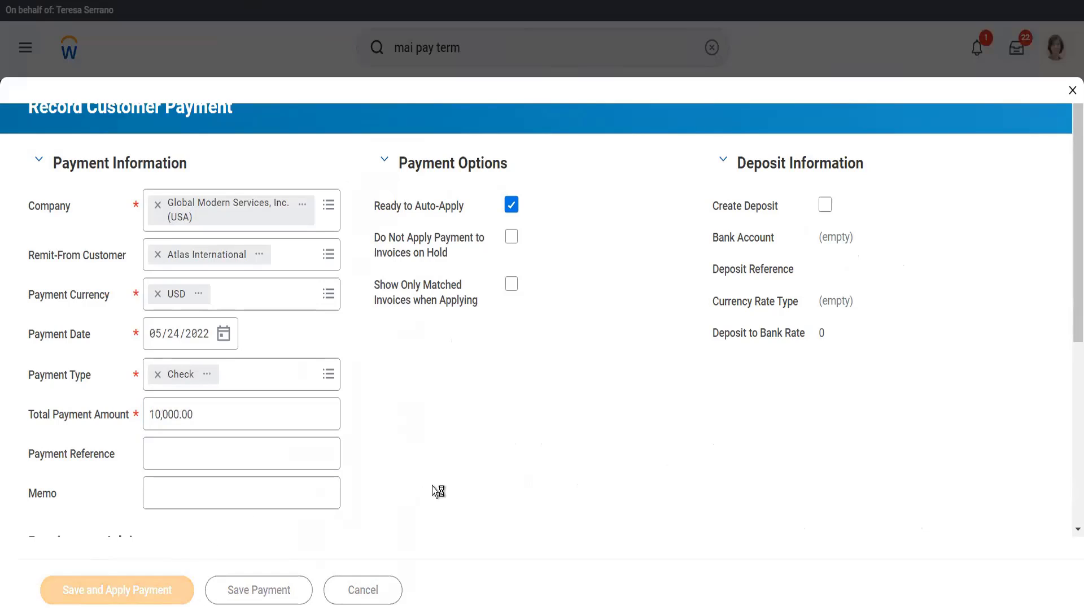
Step: Place 200 of the payment on account and submit the payment application
scroll(432, 486, "down", 5)
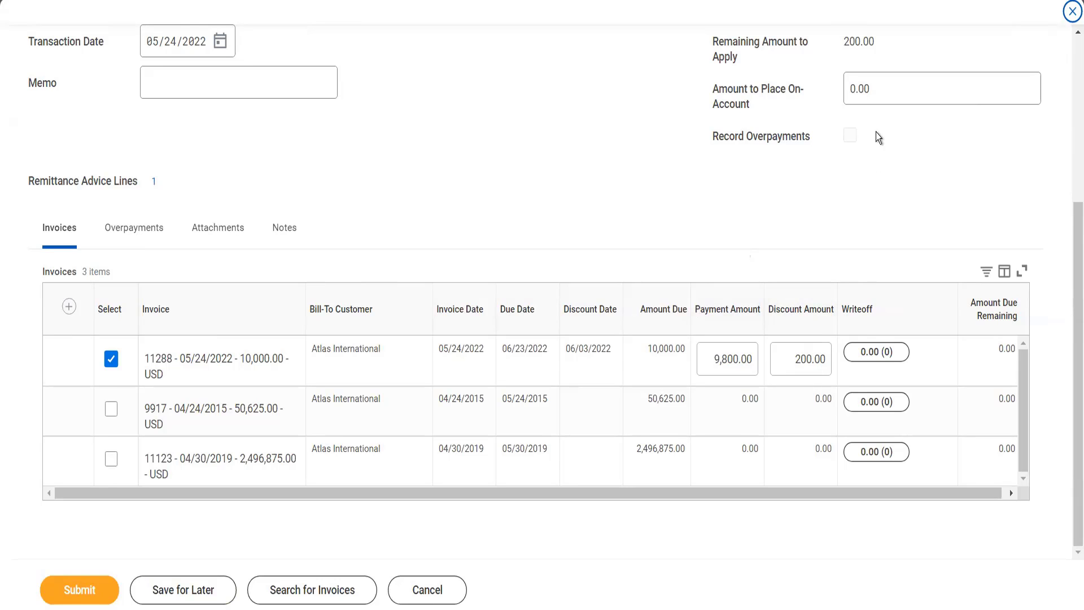
scroll(875, 132, "up", 3)
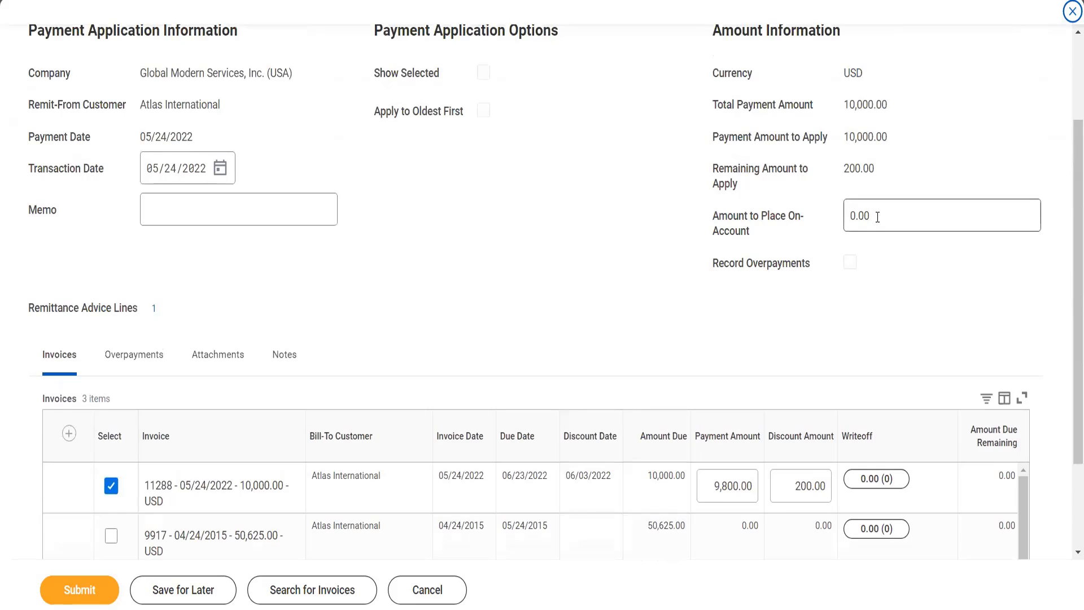
left_click(877, 216)
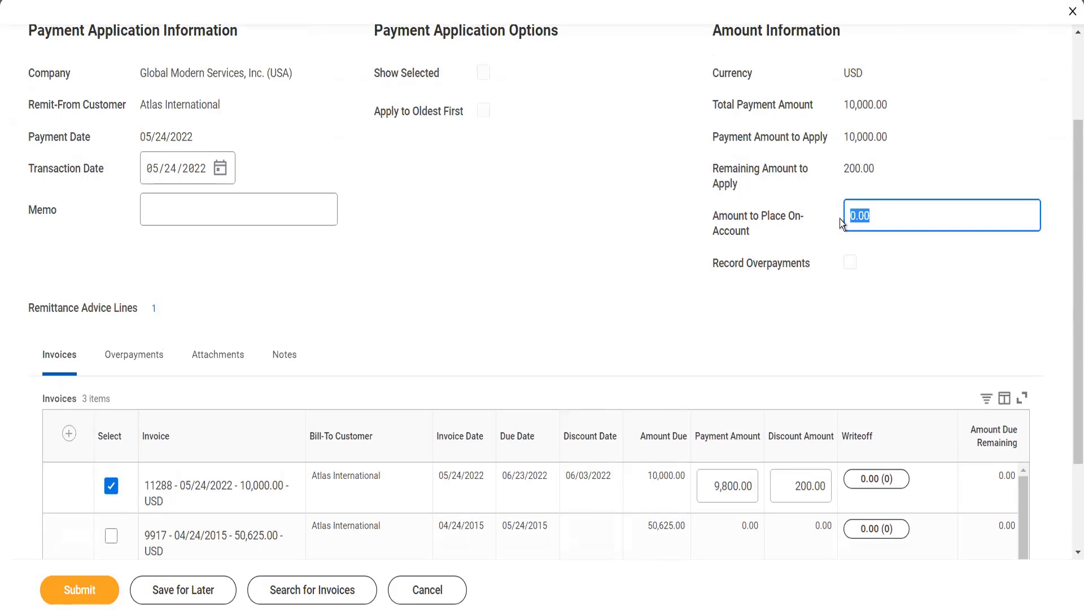
type("200")
key("Tab")
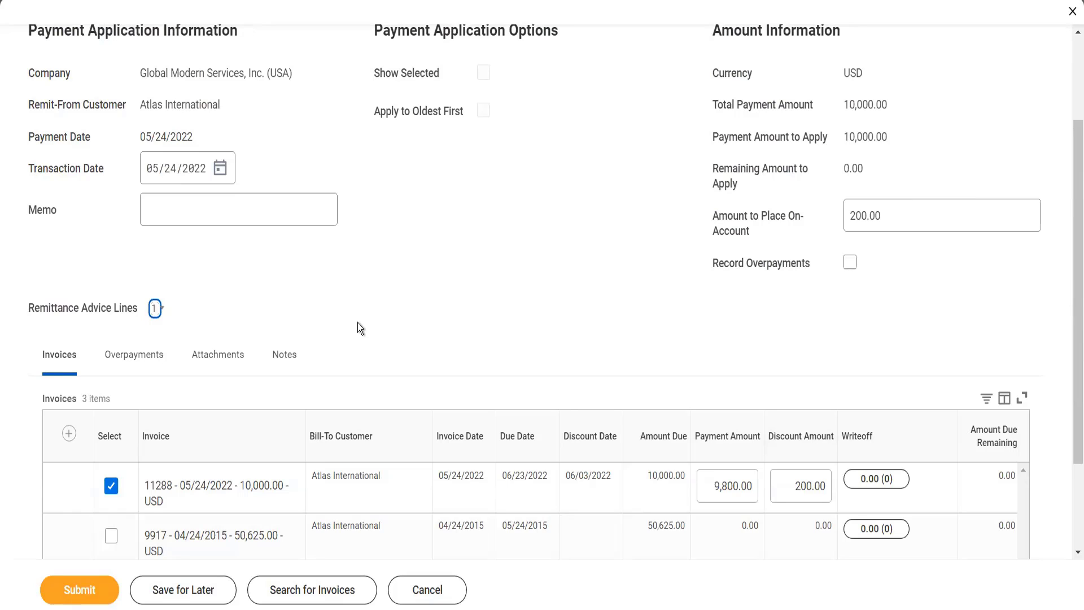
left_click(97, 587)
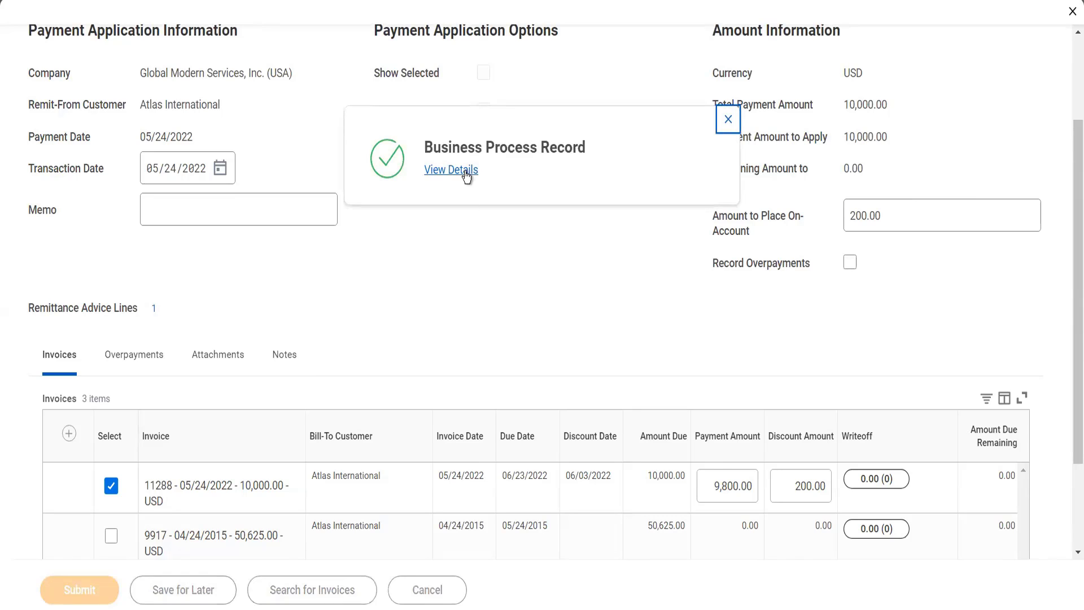
Step: Open the submitted Atlas International customer transaction from its business process record and review the payment application
left_click(467, 176)
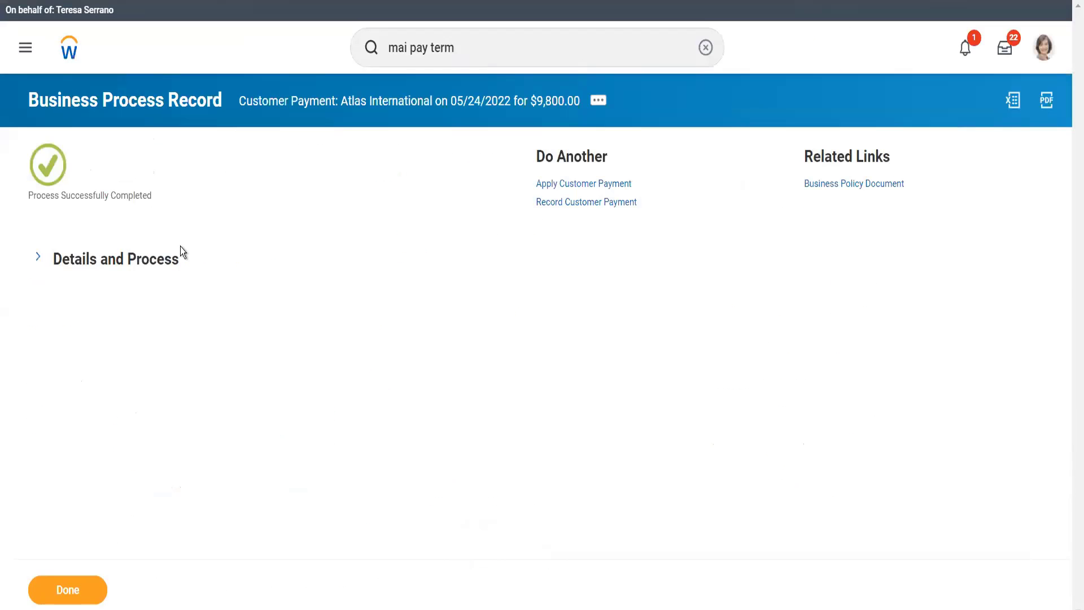
left_click(141, 258)
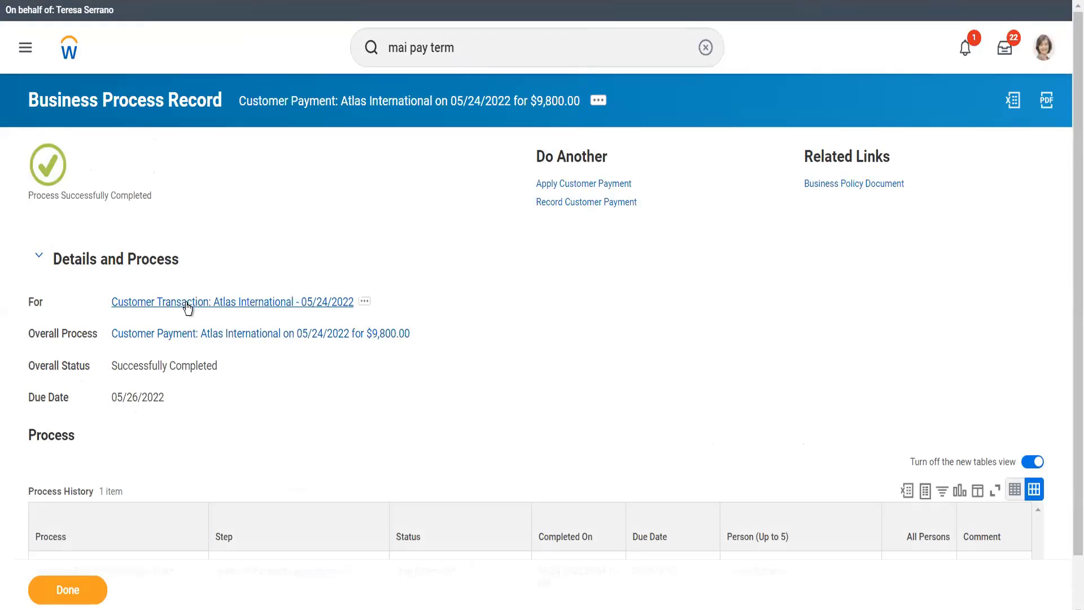
left_click(324, 338)
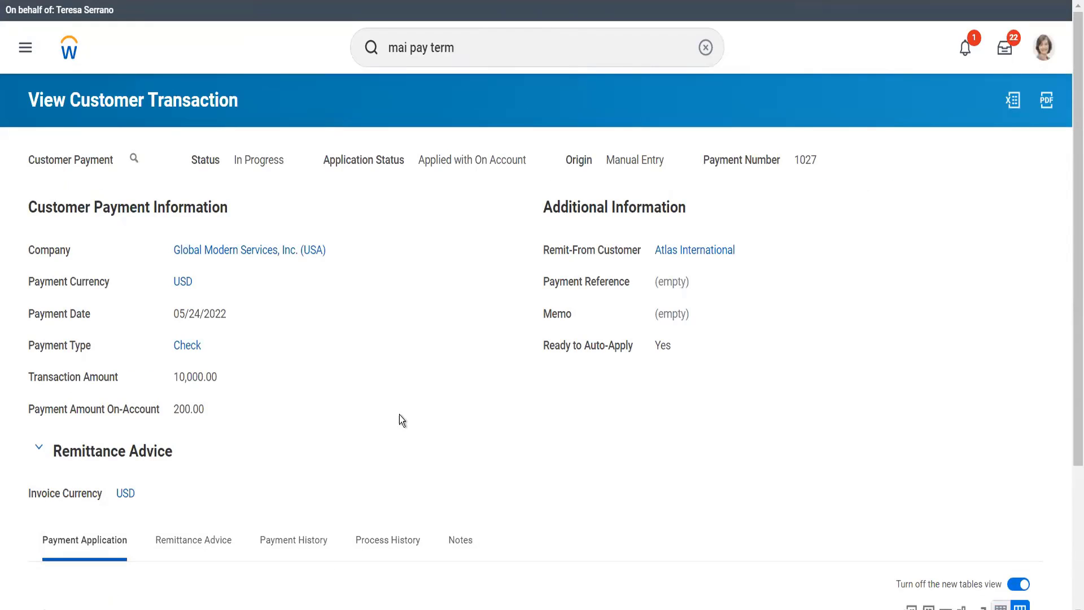
scroll(399, 421, "down", 3)
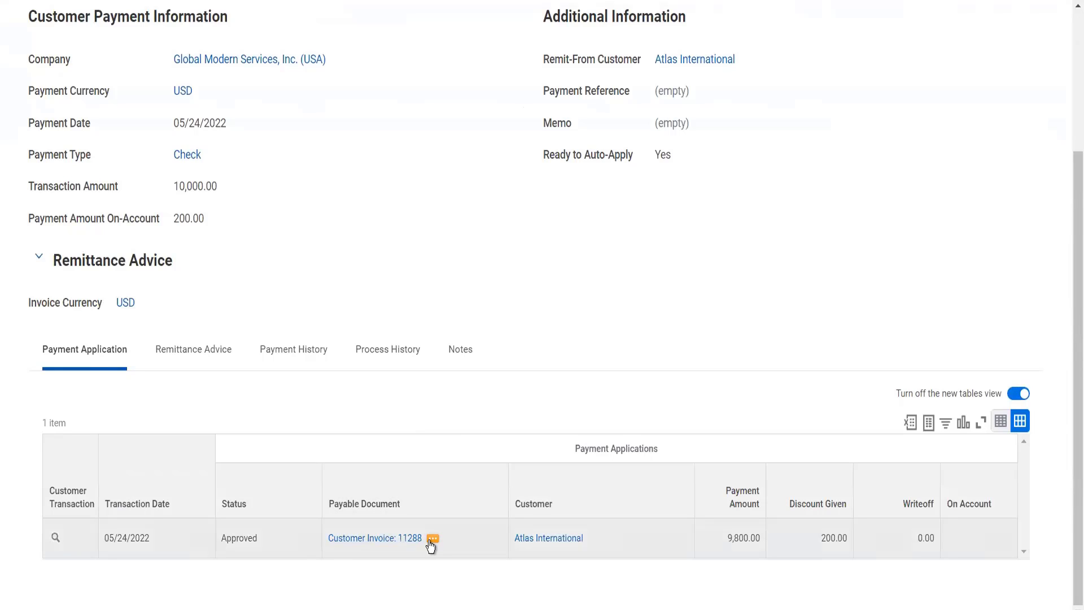
Step: Copy the customer invoice listed in the payment application, set its payment terms to Immediate and submit it
left_click(432, 540)
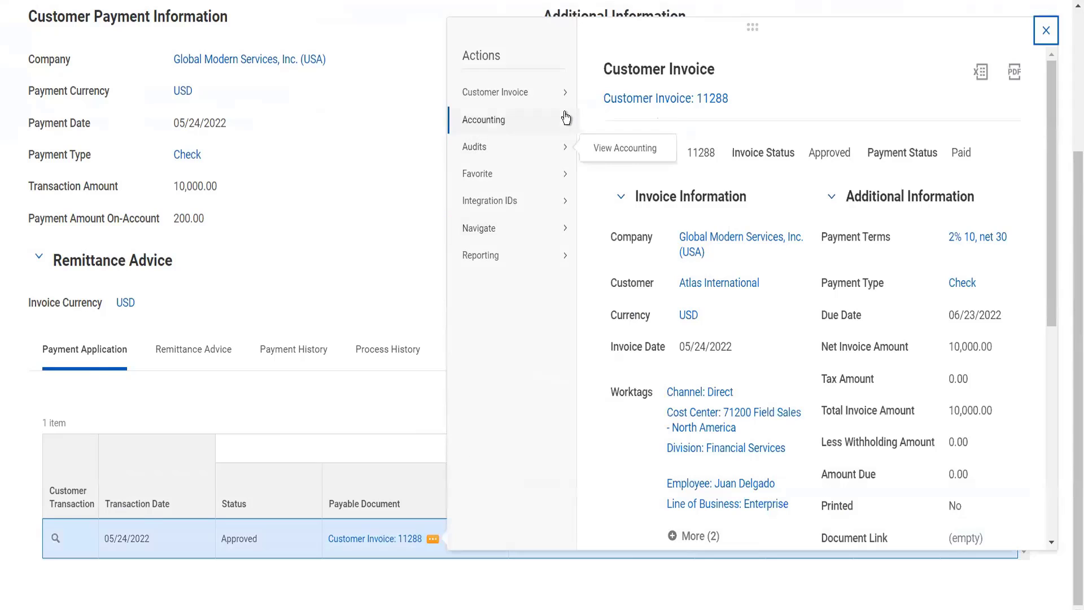
mouse_move(561, 103)
left_click(602, 92)
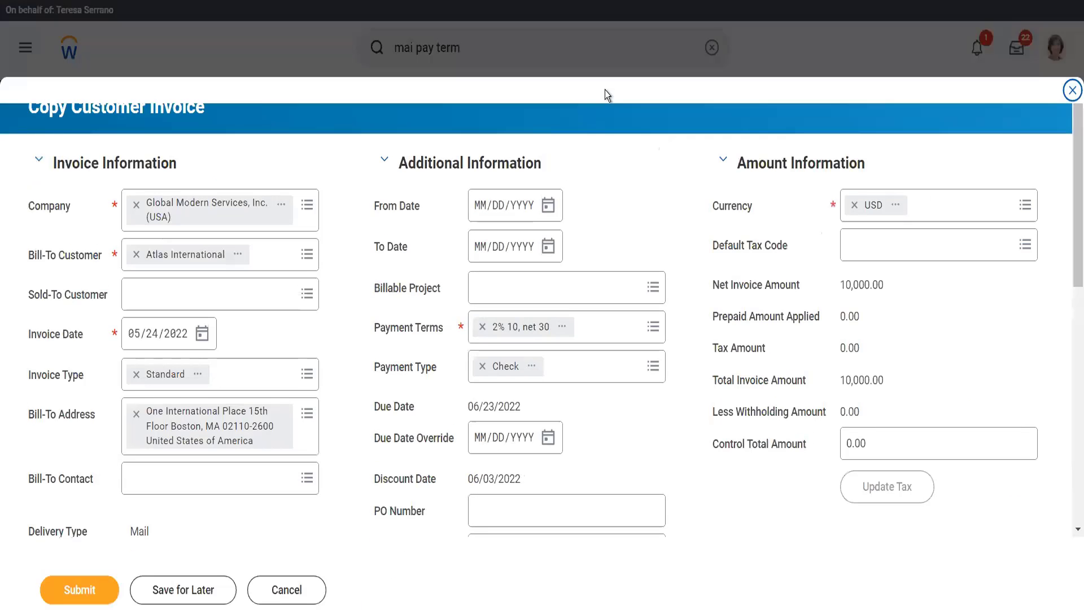
left_click(590, 321)
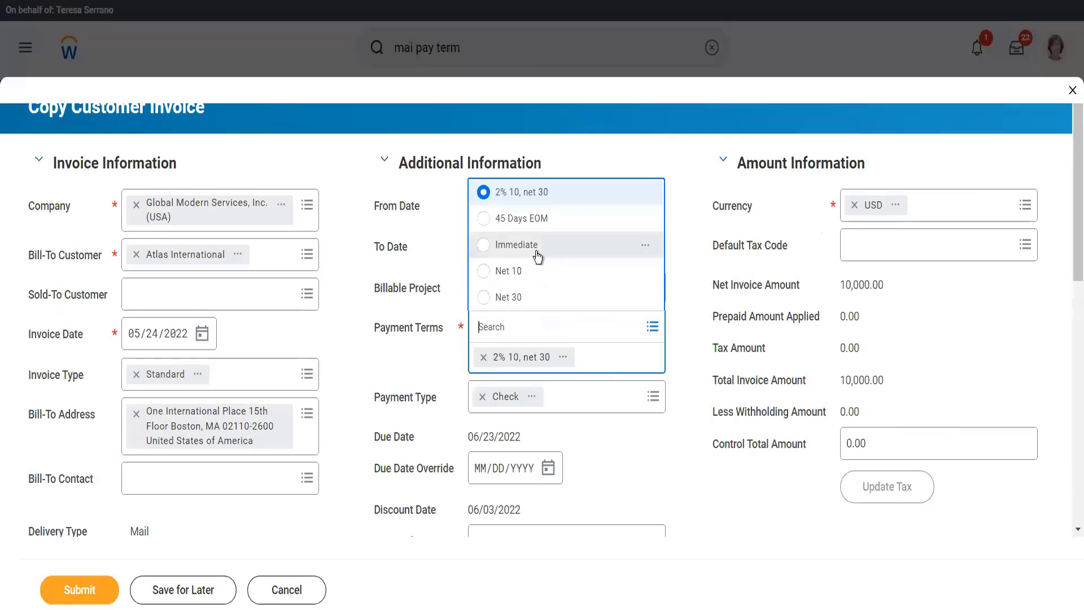
left_click(537, 249)
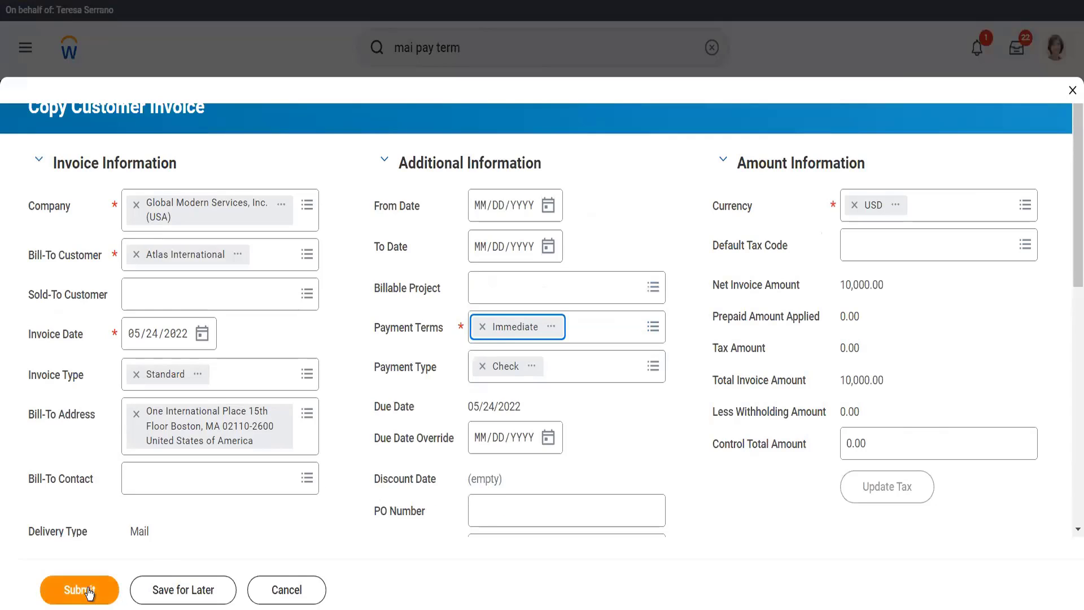
left_click(65, 589)
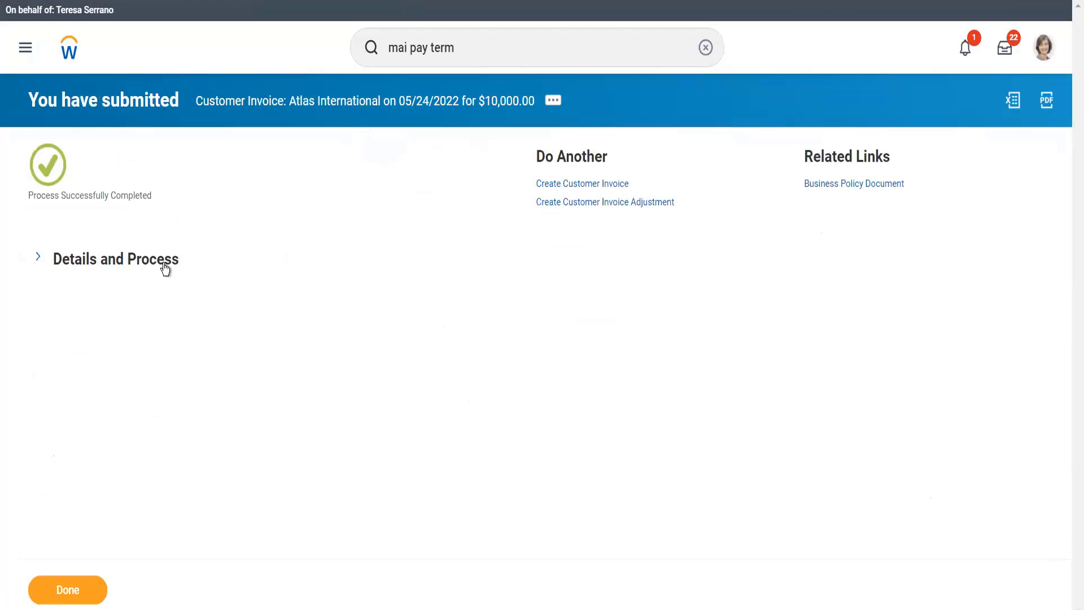
Step: Open the newly submitted invoice, record a customer payment of 10,500 against it, then save and apply the payment
left_click(181, 278)
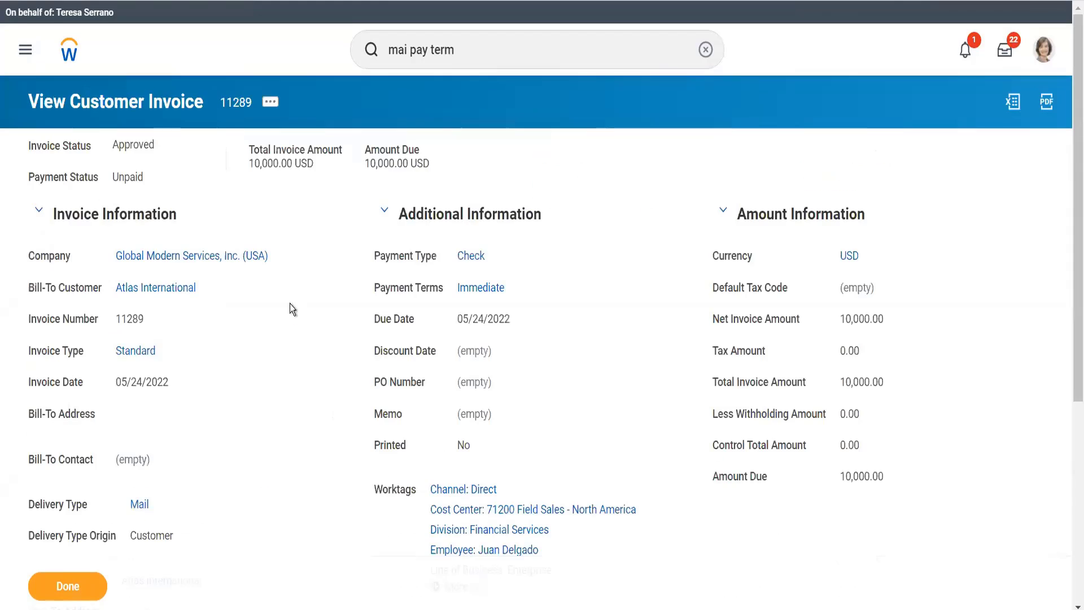
left_click(271, 102)
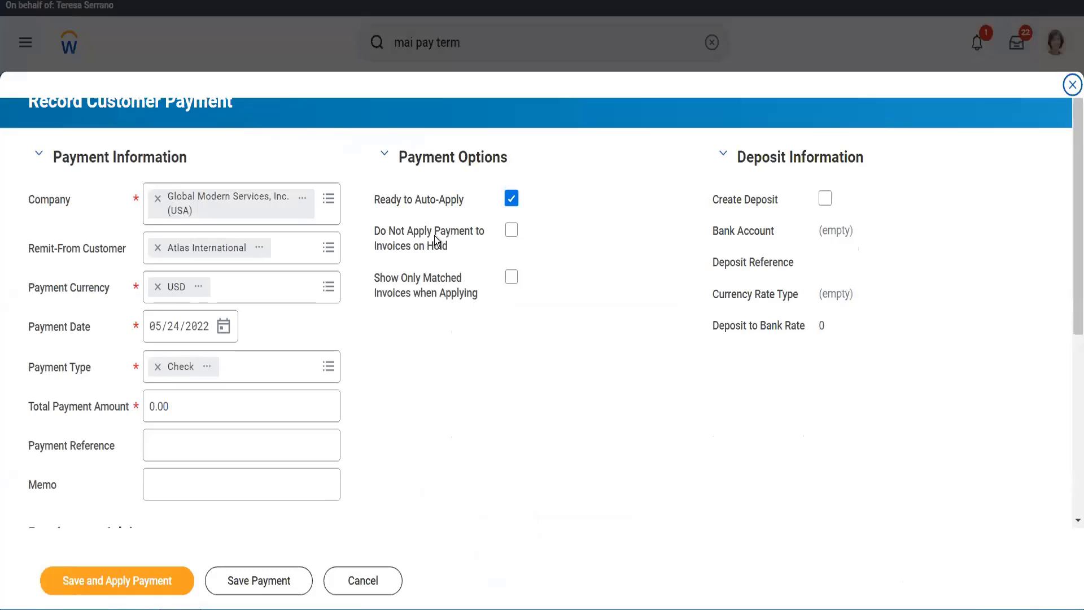
left_click(157, 408)
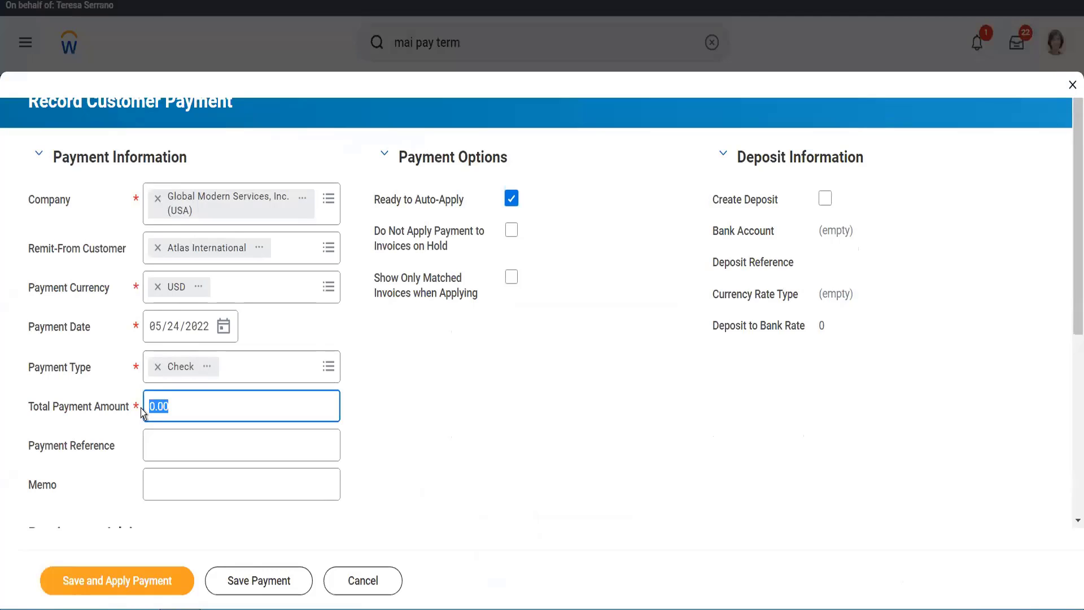
type("10,500")
key("Tab")
scroll(134, 384, "down", 5)
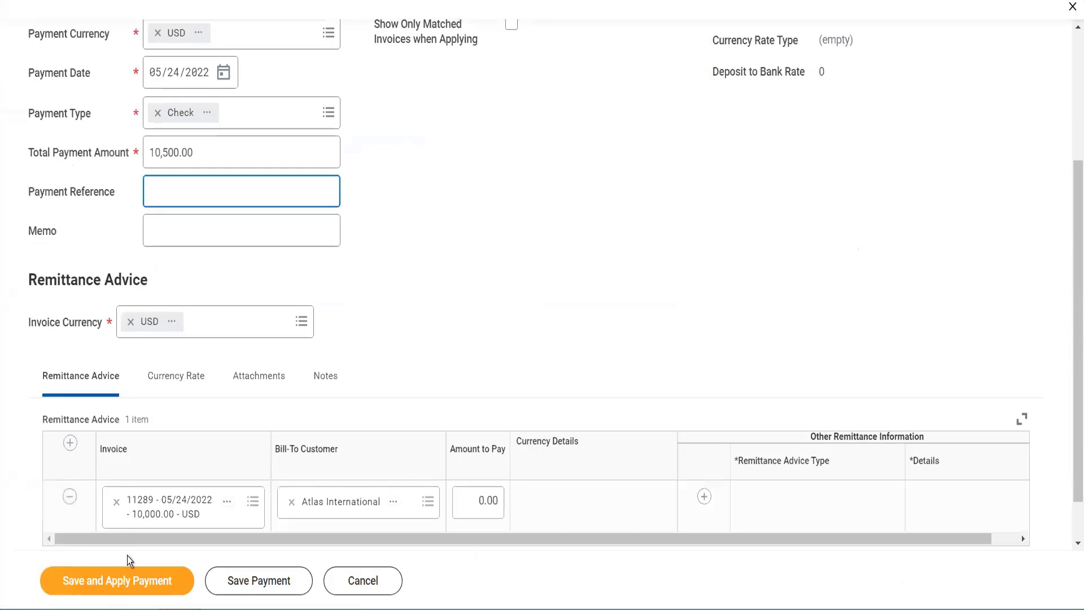
left_click(123, 574)
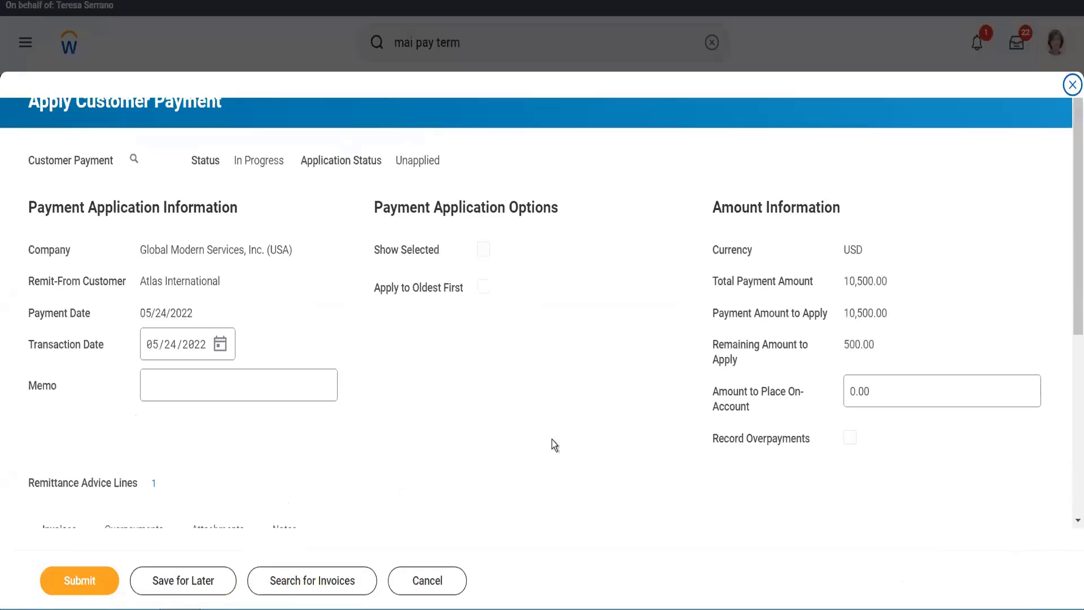
Step: Place 500 of the overpayment on account and submit the payment application
scroll(666, 467, "down", 5)
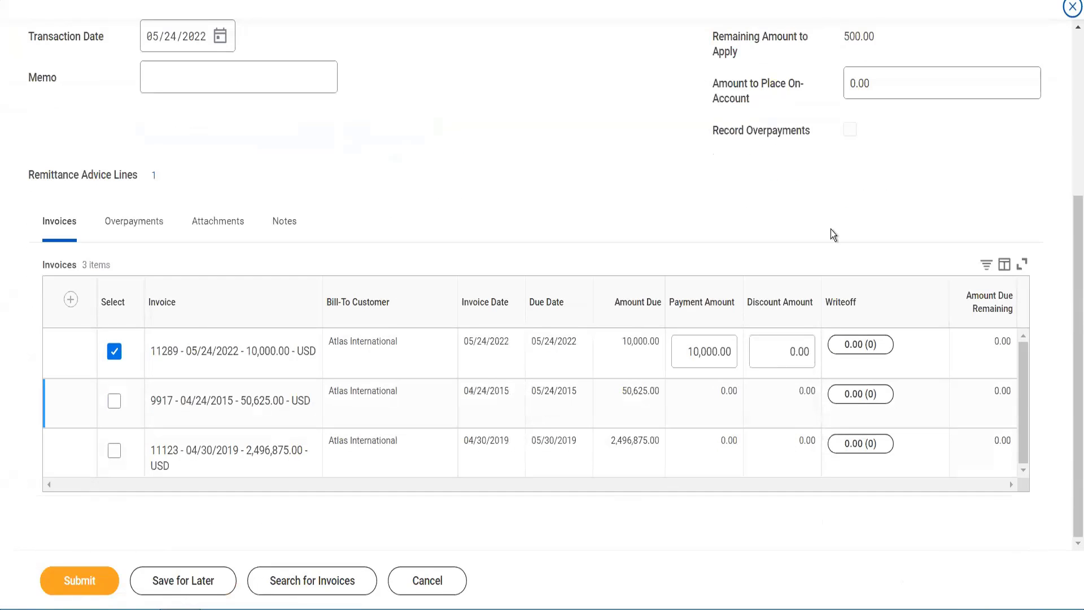
scroll(830, 227, "up", 2)
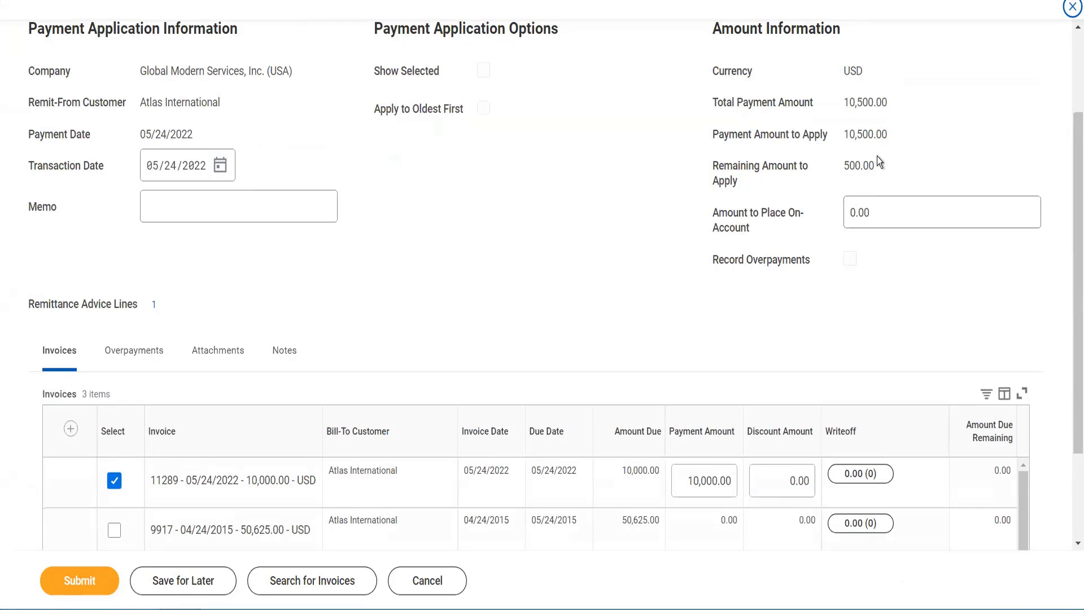
left_click(869, 204)
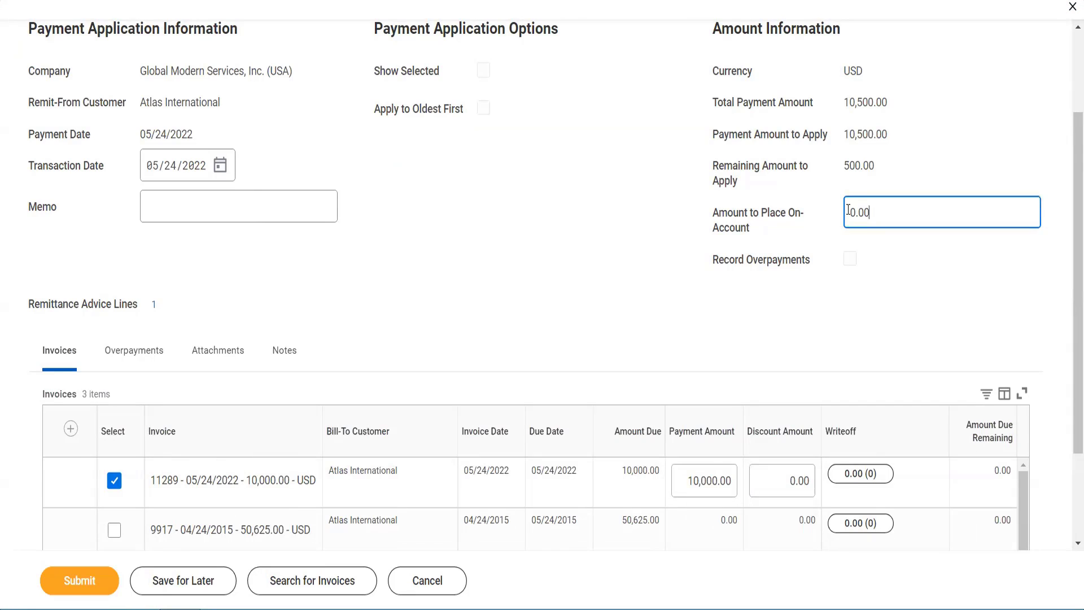
type("500")
key("Tab")
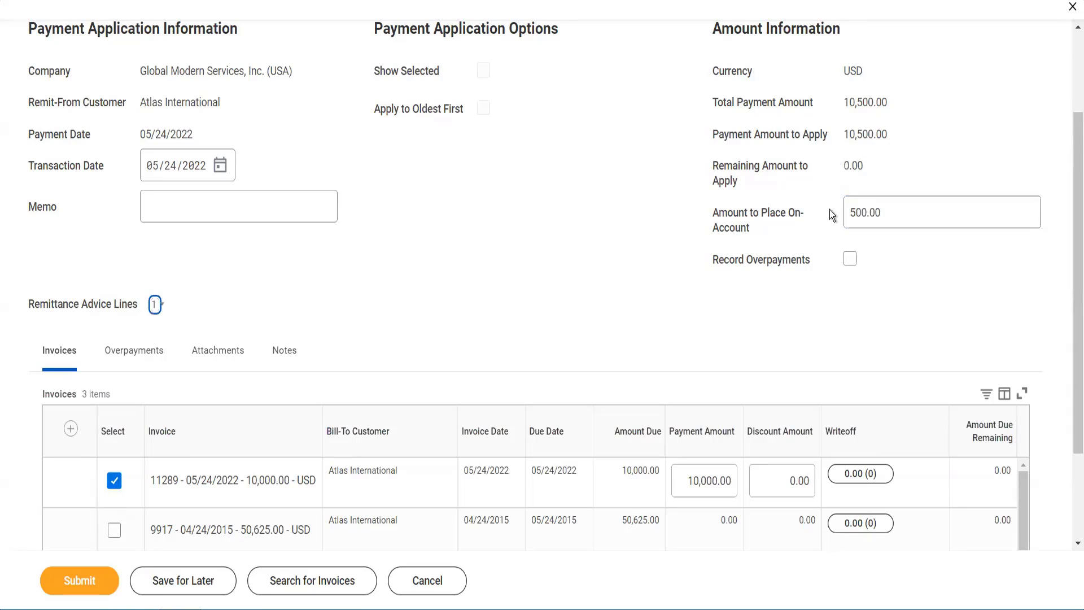
left_click(102, 582)
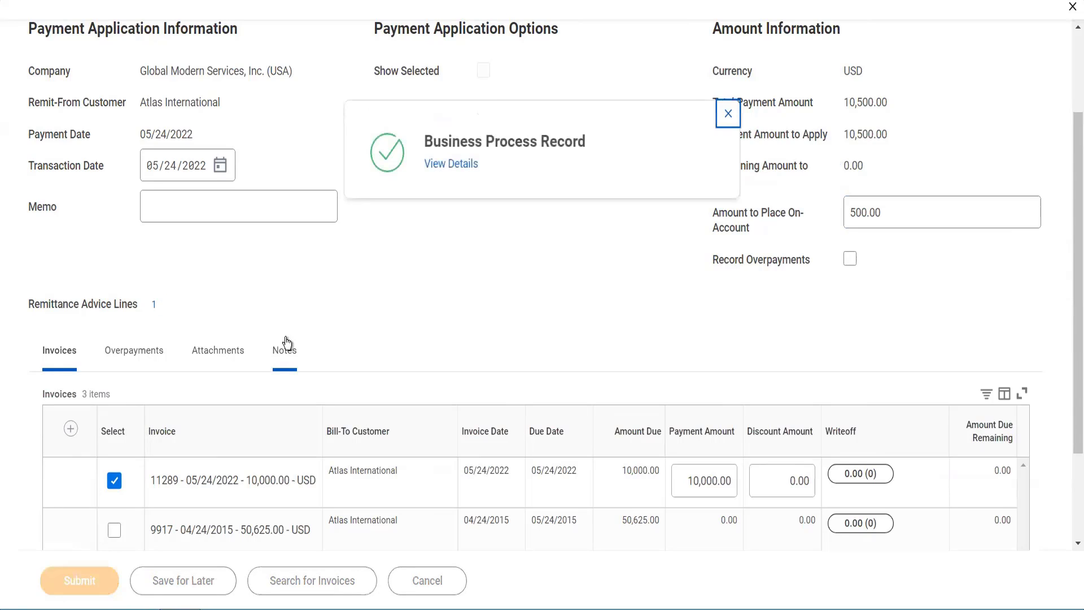
Step: Open the customer transaction for the payment from its business process record details
left_click(451, 164)
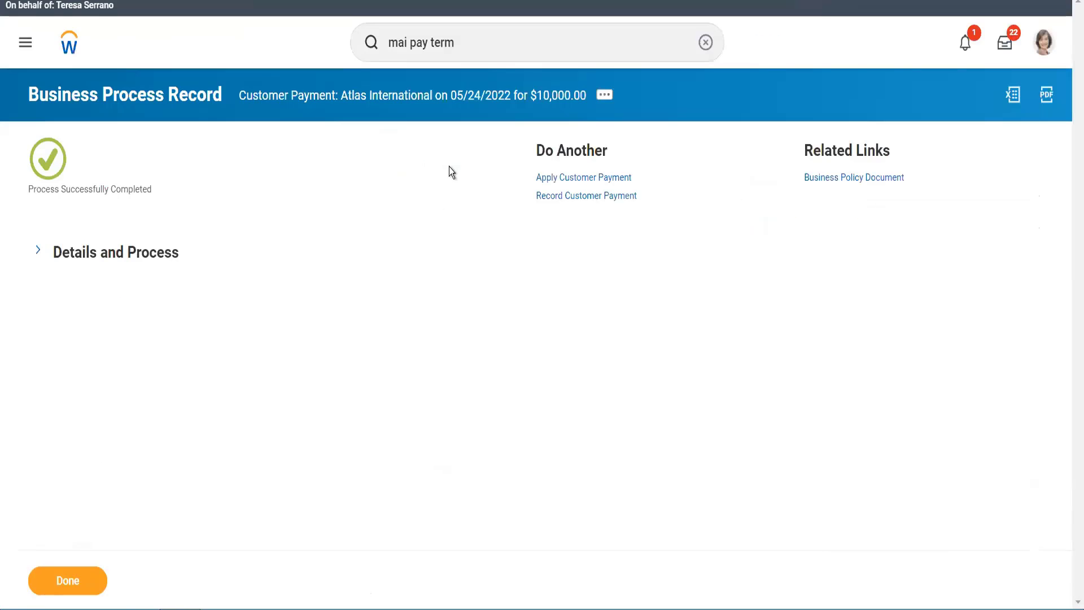
left_click(157, 264)
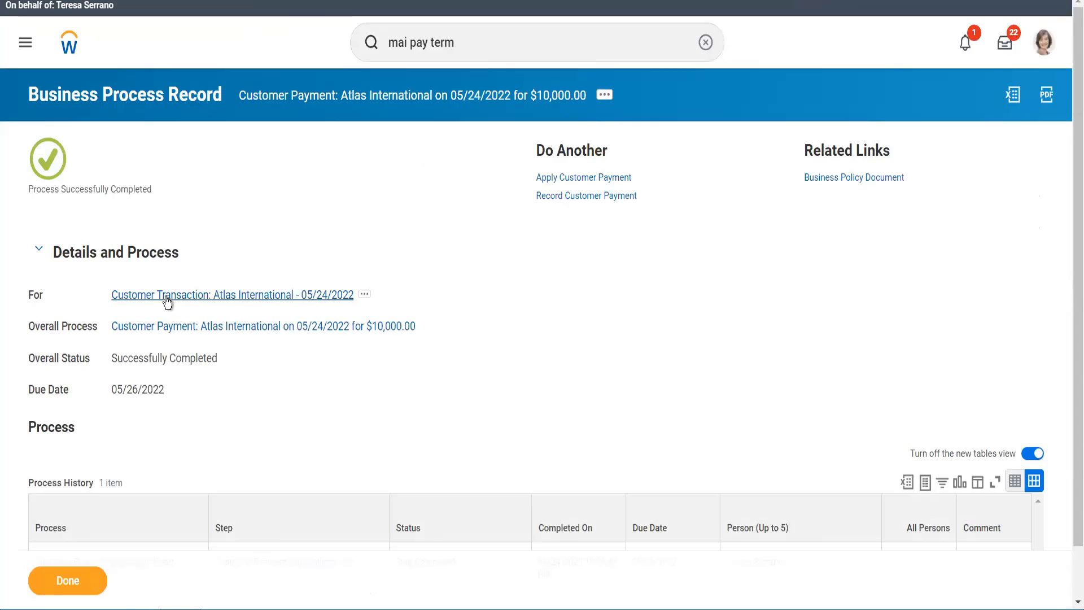
left_click(286, 283)
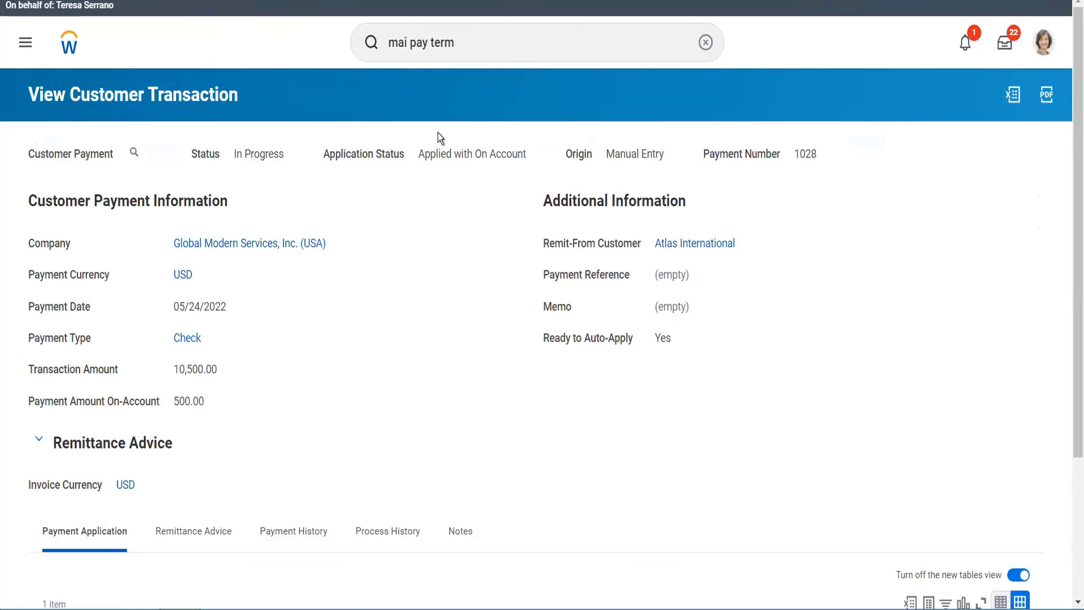
left_click(493, 44)
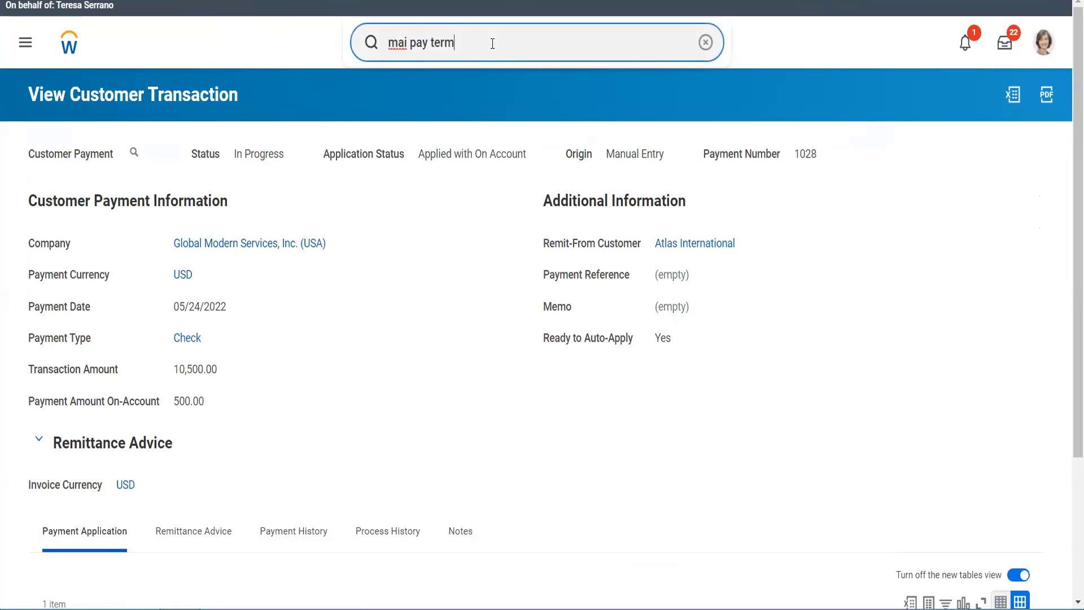
left_click_drag(492, 44, 354, 13)
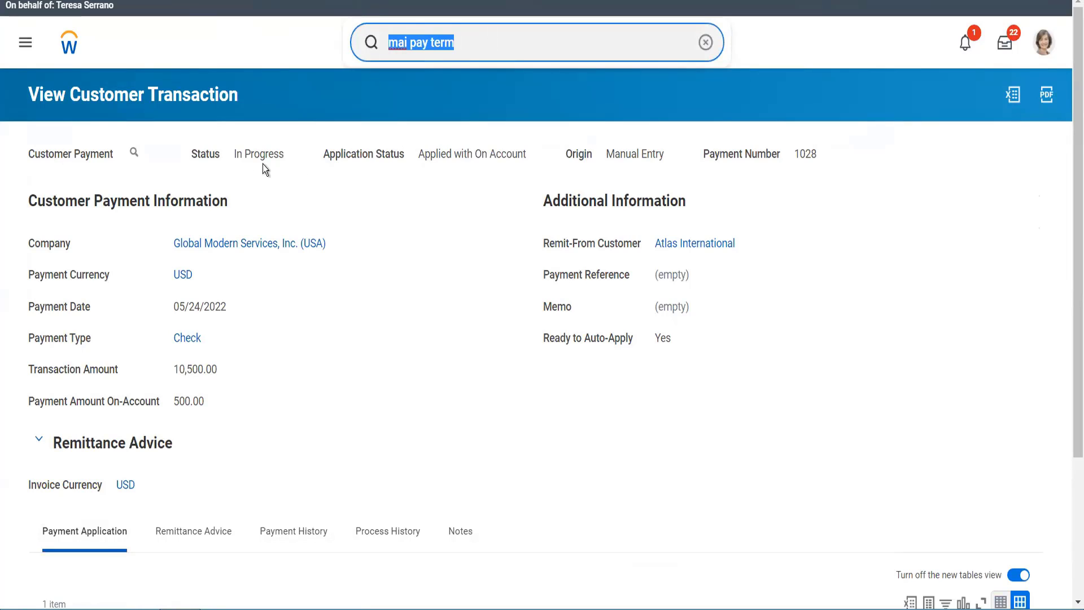
scroll(445, 276, "down", 1)
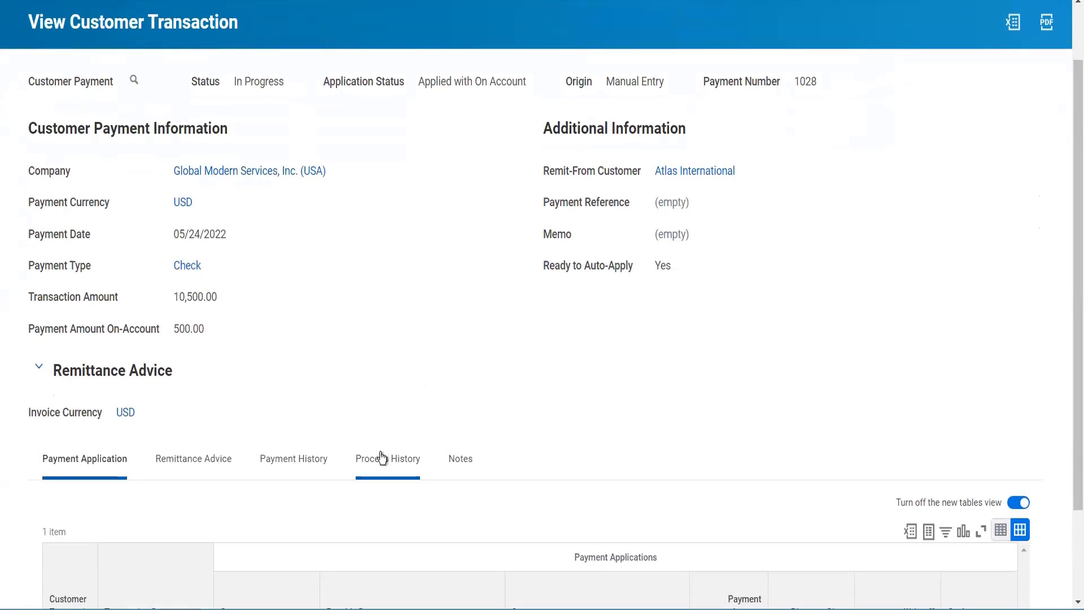
Step: Review the payment's process history, open the full customer payment and examine its payment application line
left_click(380, 458)
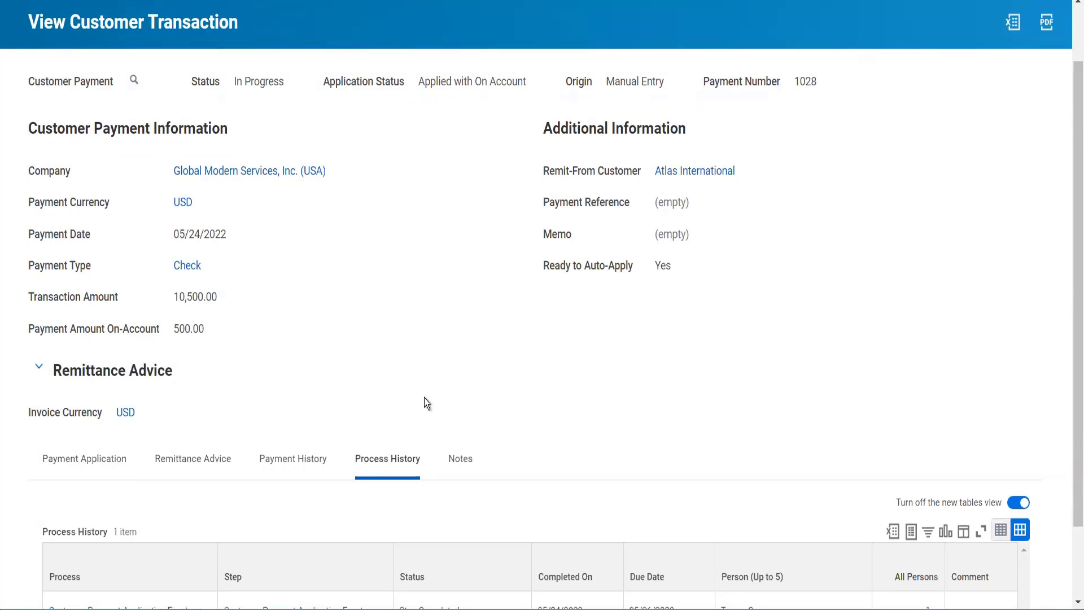
scroll(425, 361, "down", 1)
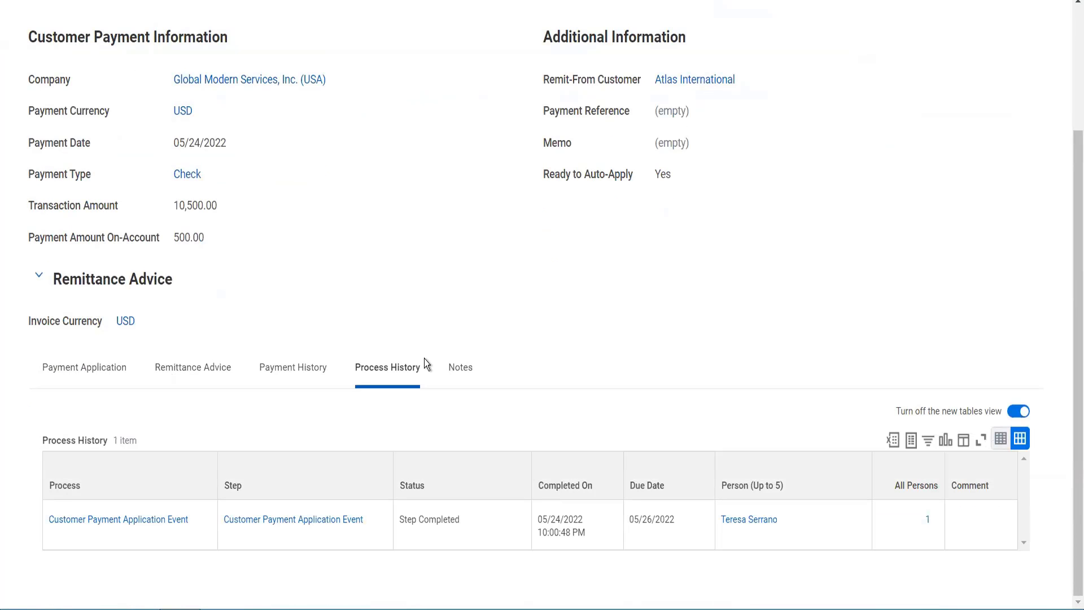
mouse_move(174, 528)
scroll(401, 452, "up", 2)
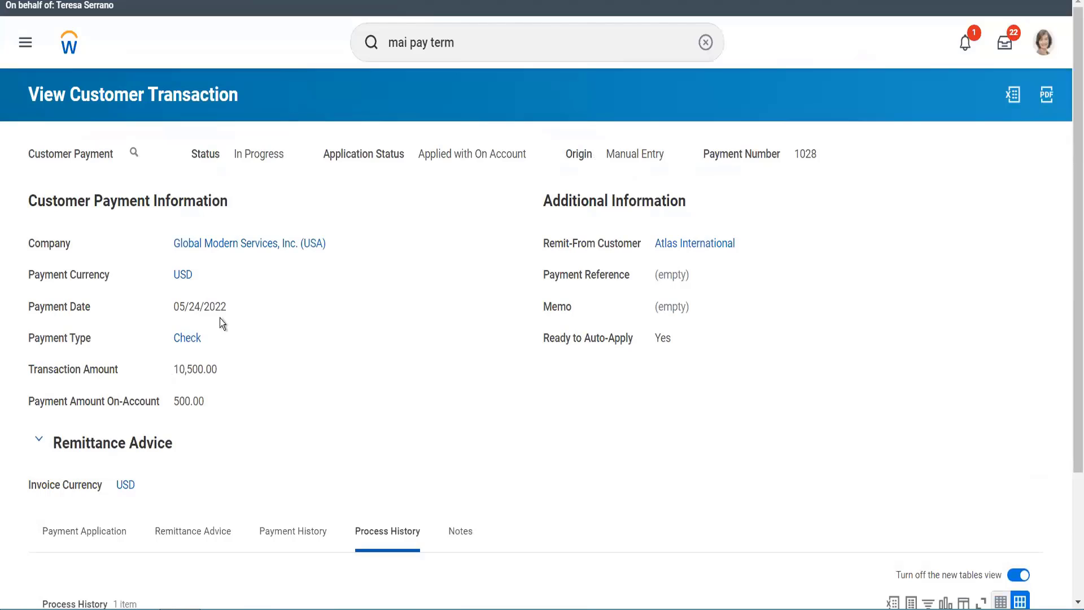
left_click(134, 153)
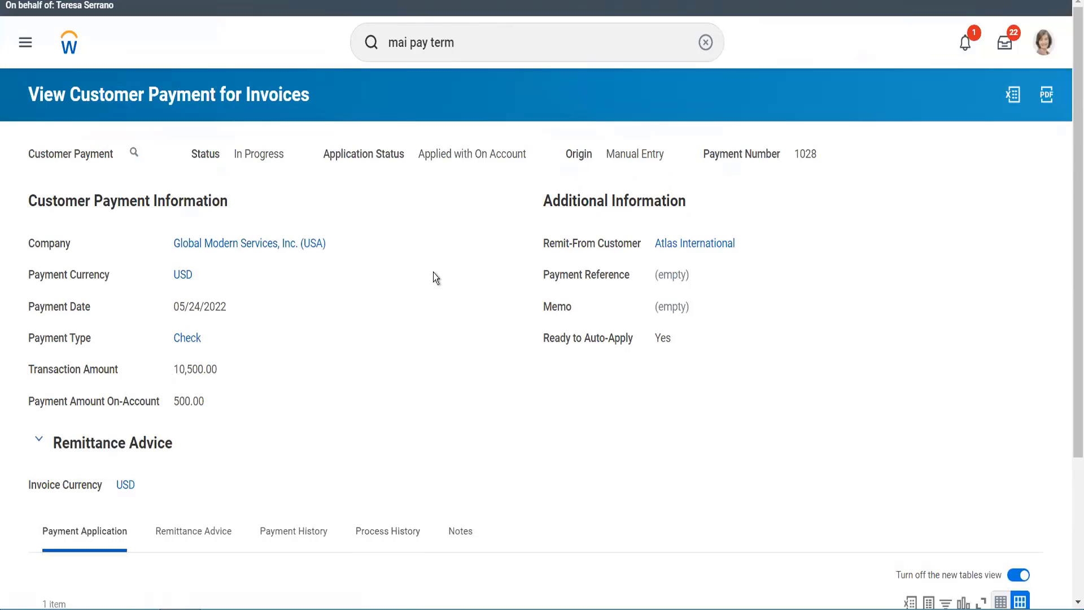
scroll(434, 273, "down", 3)
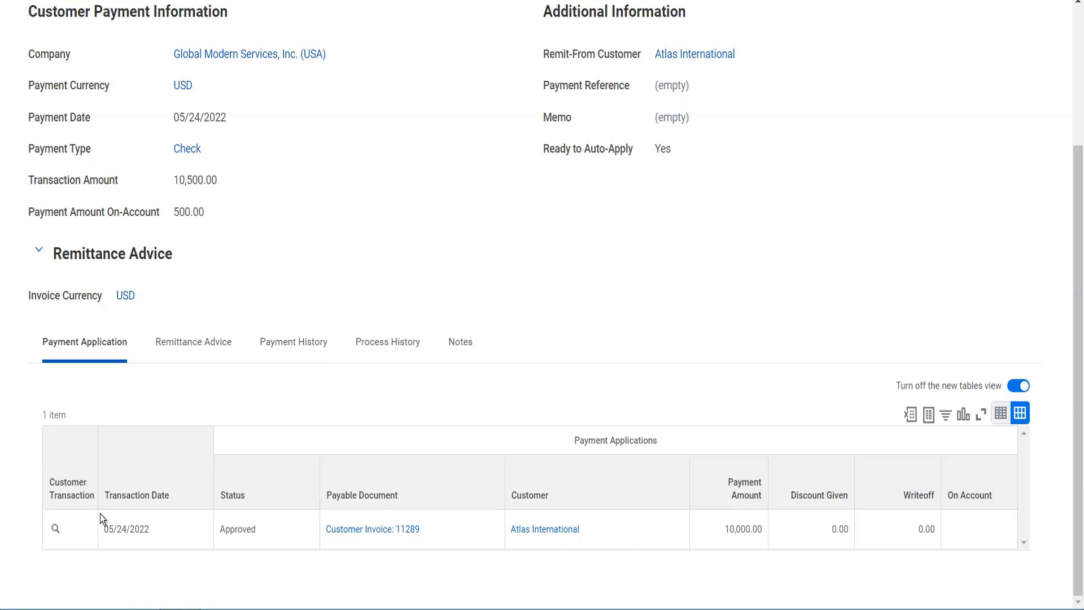
Step: Switch to the Excel workbook and enter "Inv amt" in A1 and 10000 in B1 of Sheet1
left_click(224, 594)
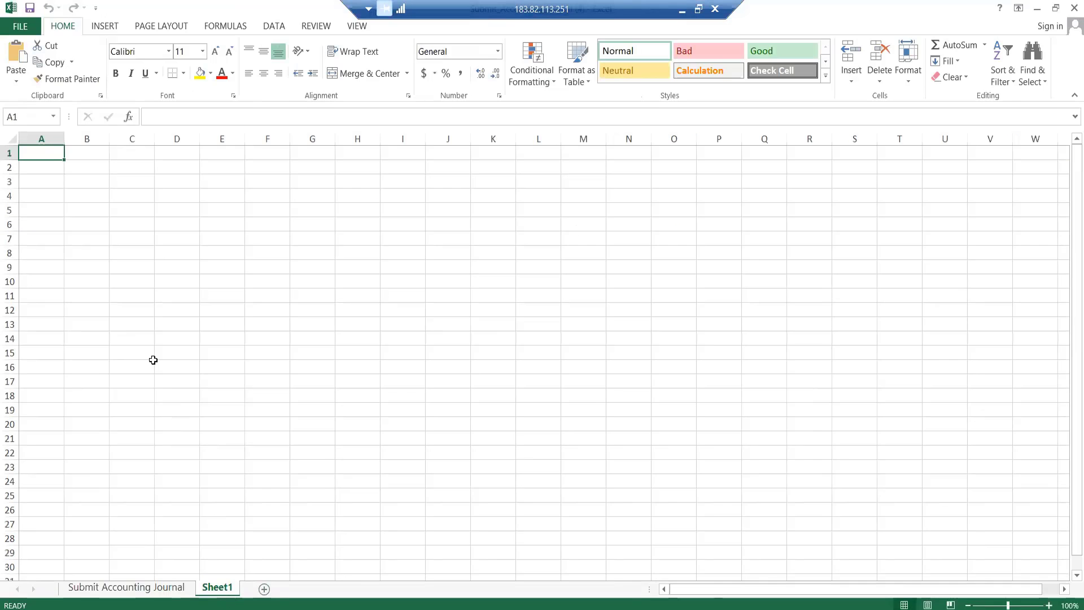
type("In")
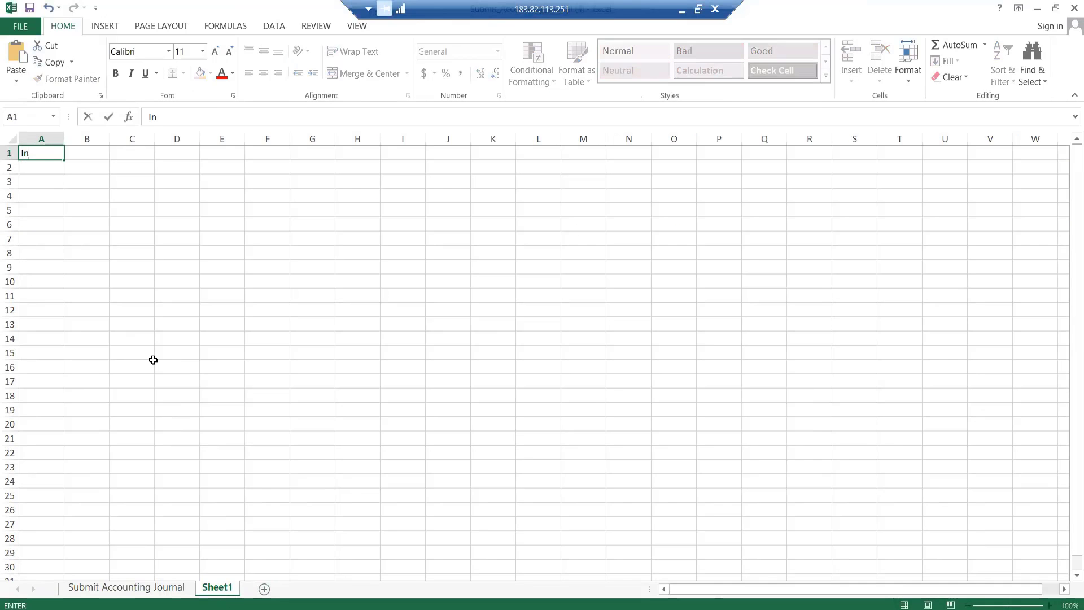
type("v amt")
key("Tab")
type("10000")
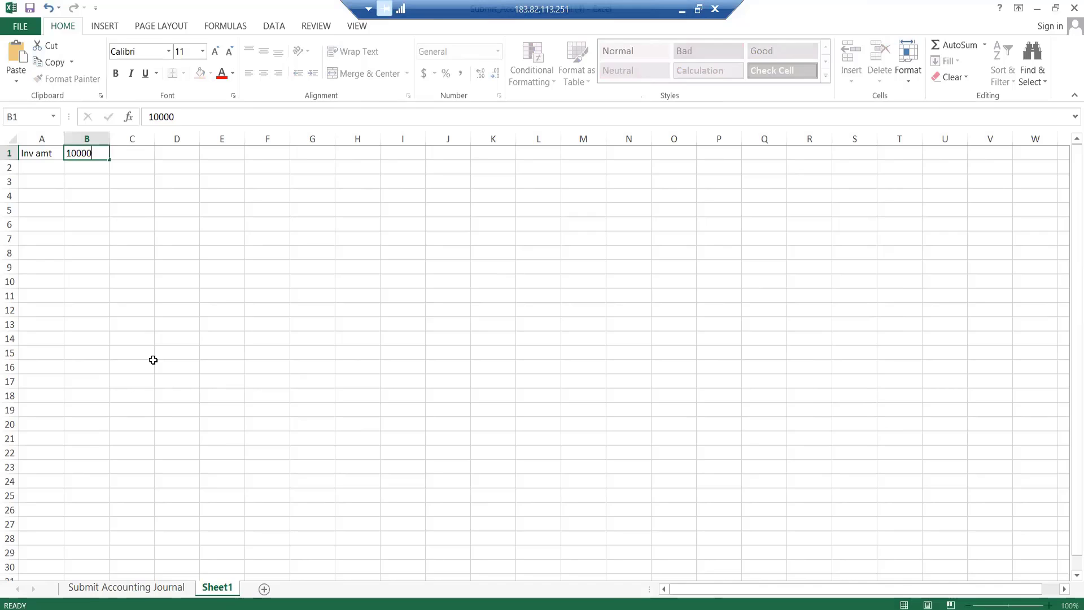
key("Return")
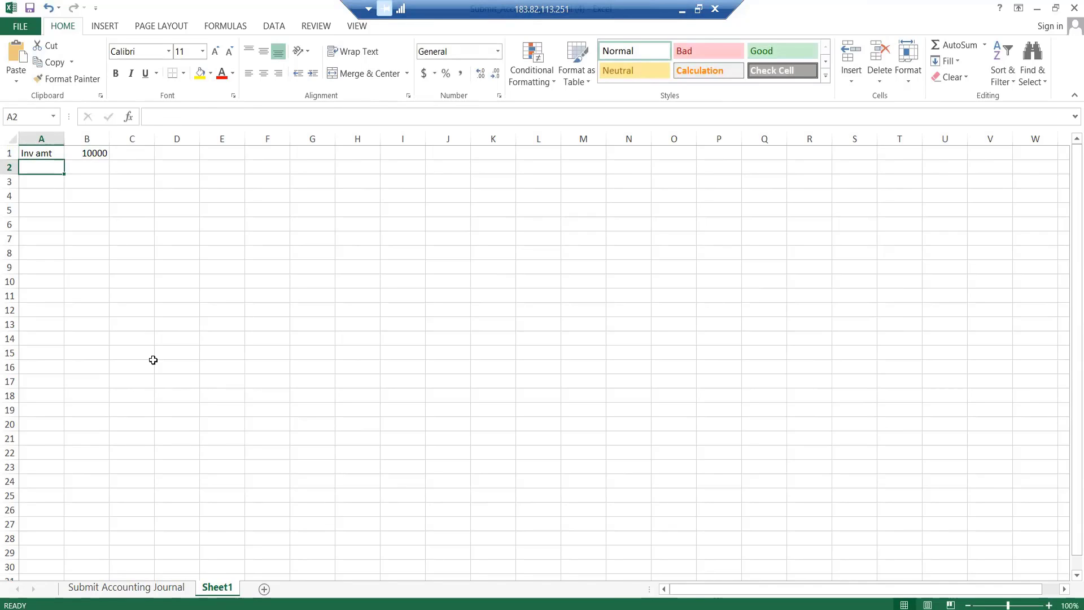
Step: Enter "Check Sent By Client" in A2 with the amount 10000 in B2
type("Check Sent ")
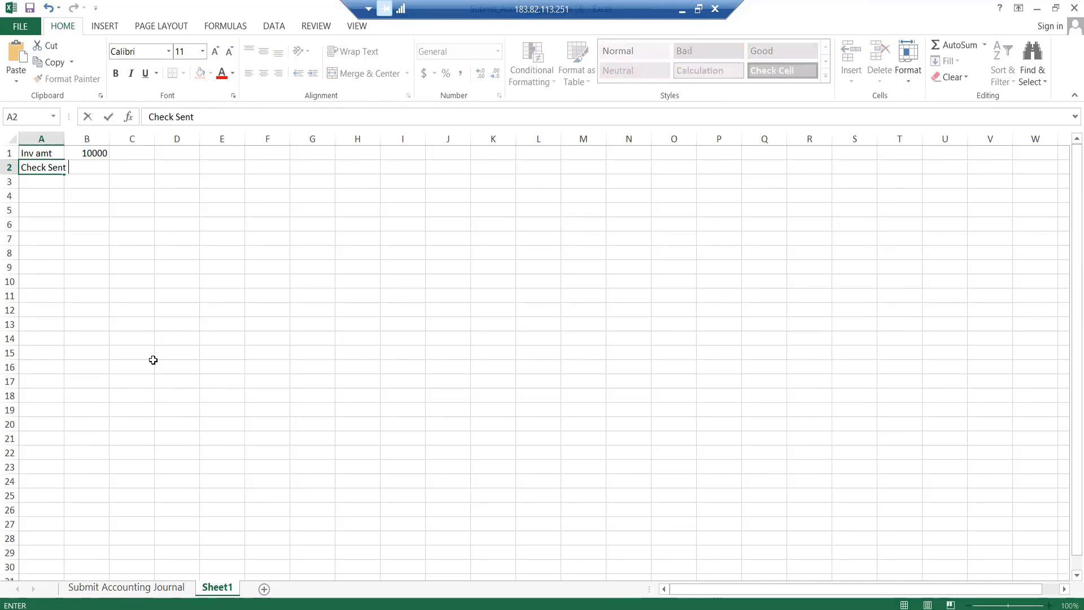
type("By ")
type("Clien")
type("t")
key("Tab")
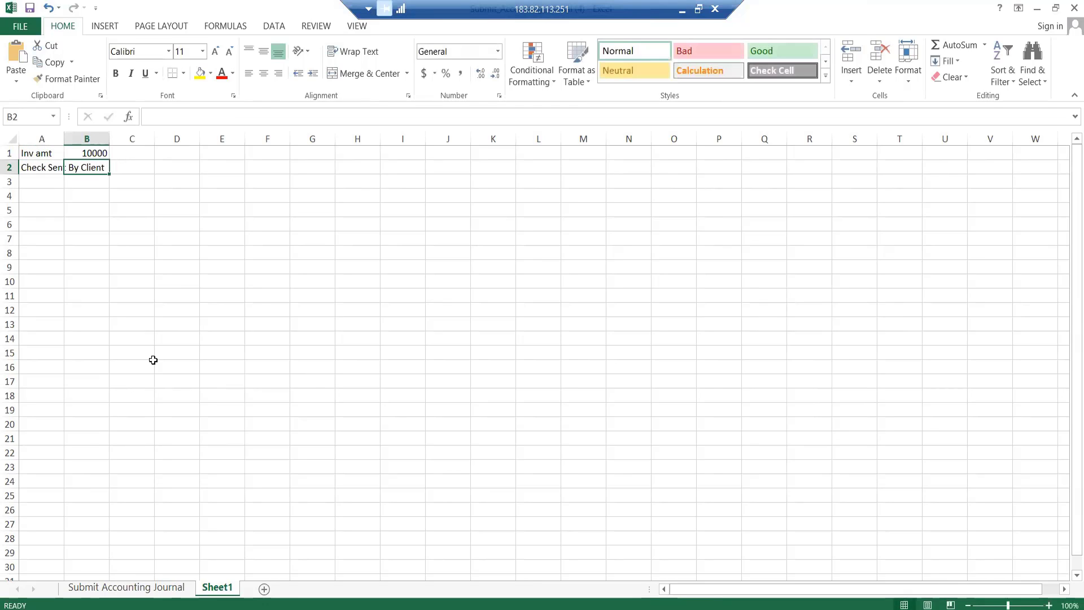
type("10000")
key("Return")
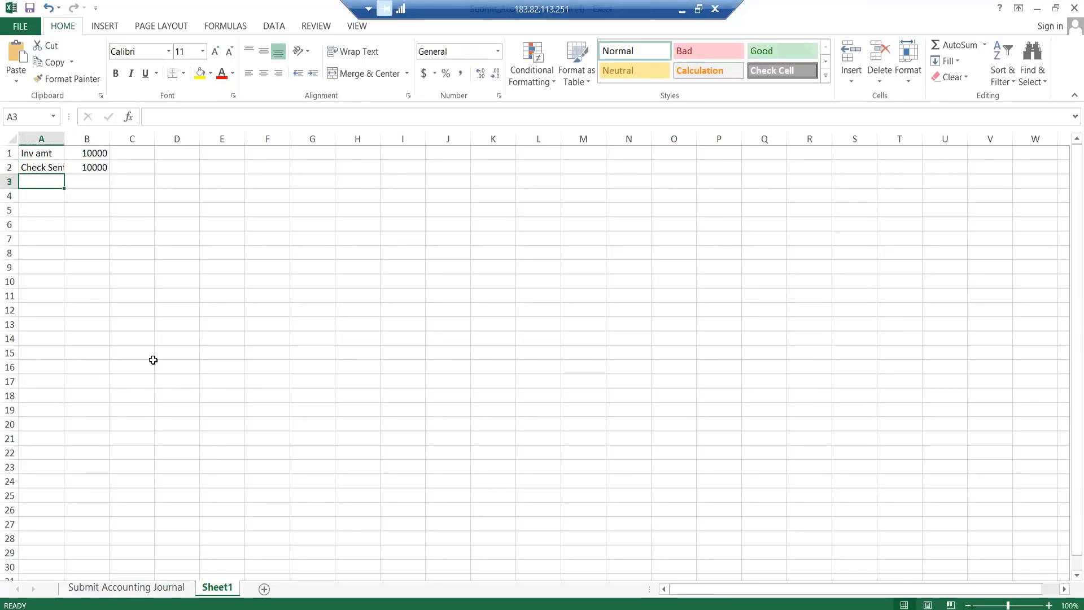
Step: Add the discount row with "Disc amount" in A3 and 200 in B3
type("Di")
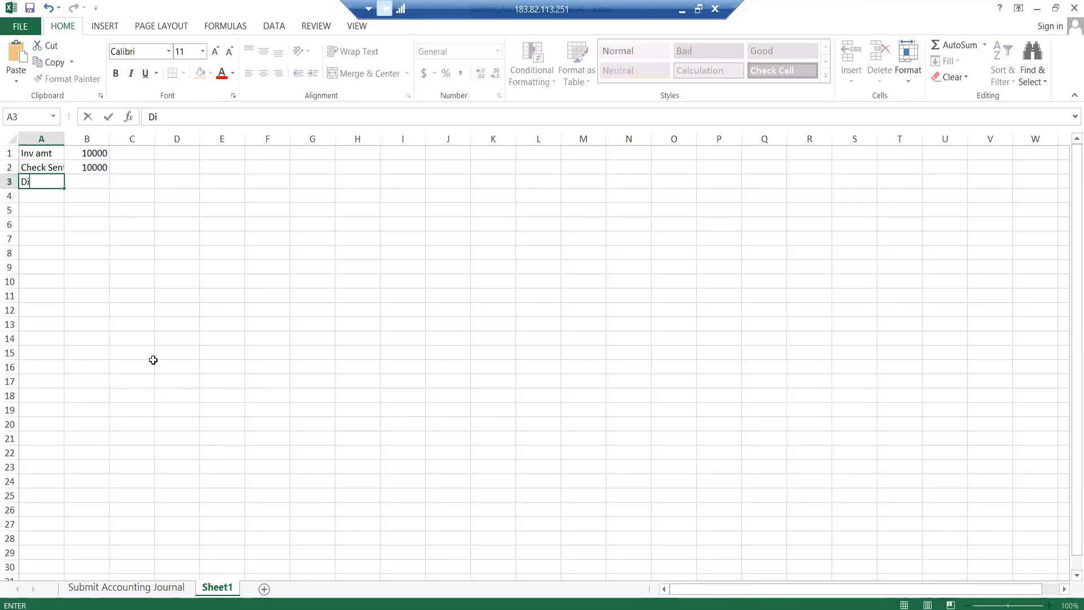
type("sc amount")
key("Tab")
type("200")
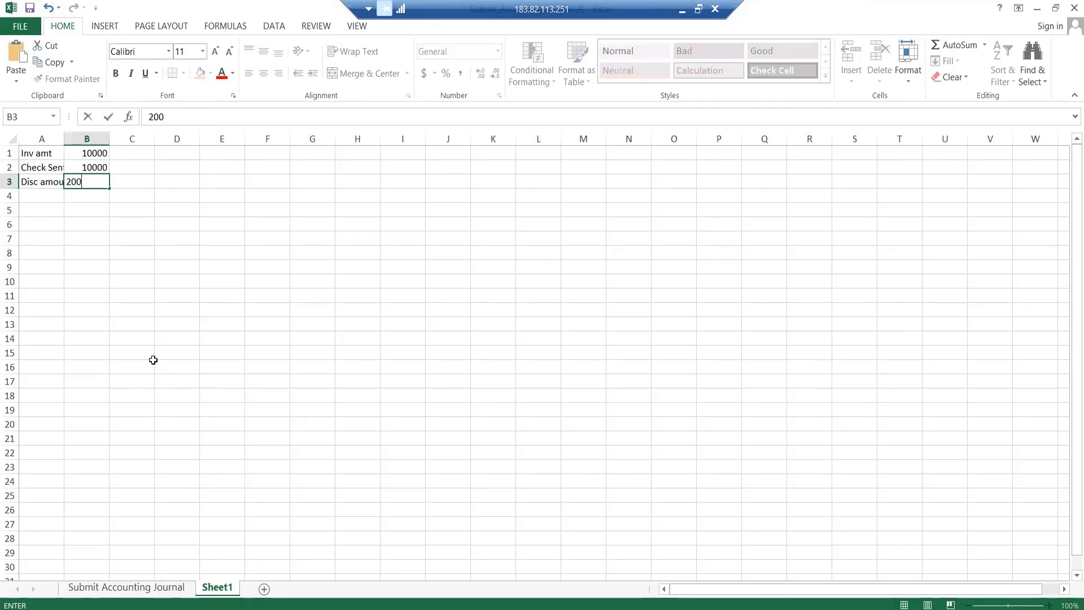
key("Return")
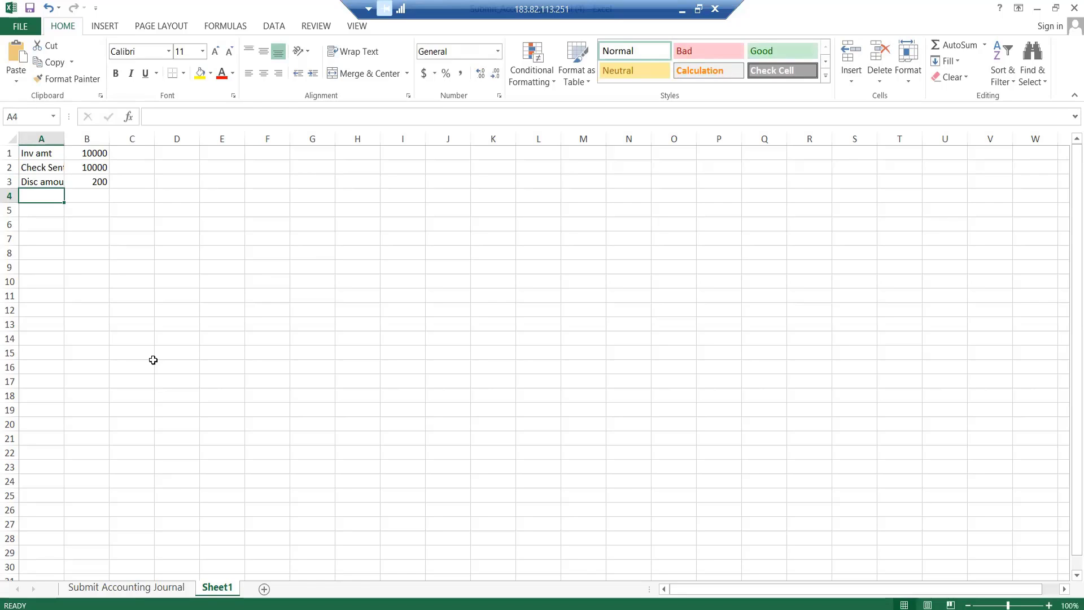
Step: Enter "Ideal Amount" in A4 and 9800 in B4, and return to the customer payment in Workday
type("Ideal ")
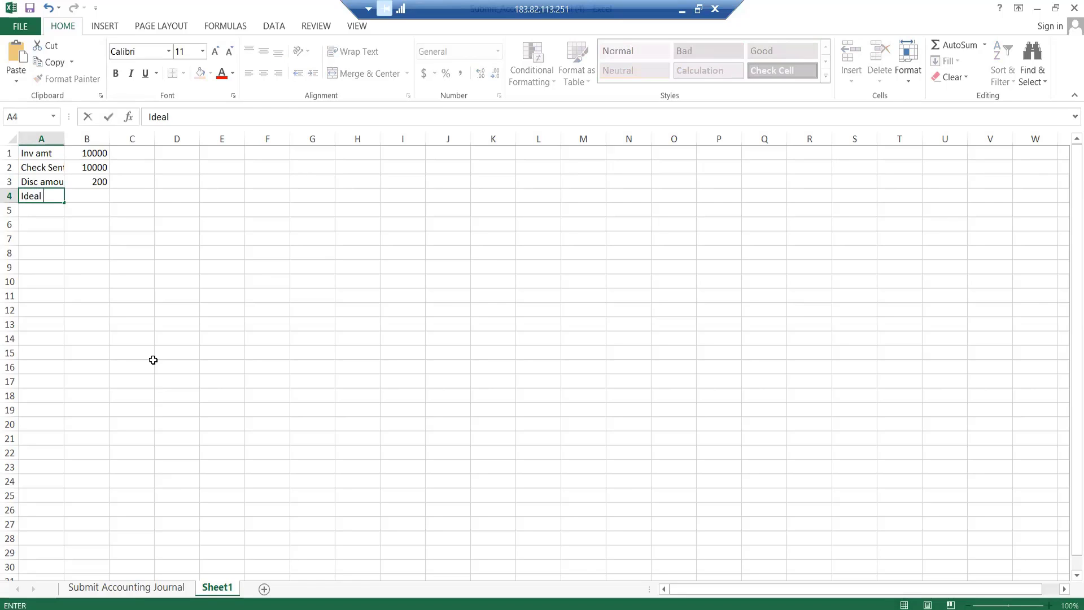
type("Amount")
key("Tab")
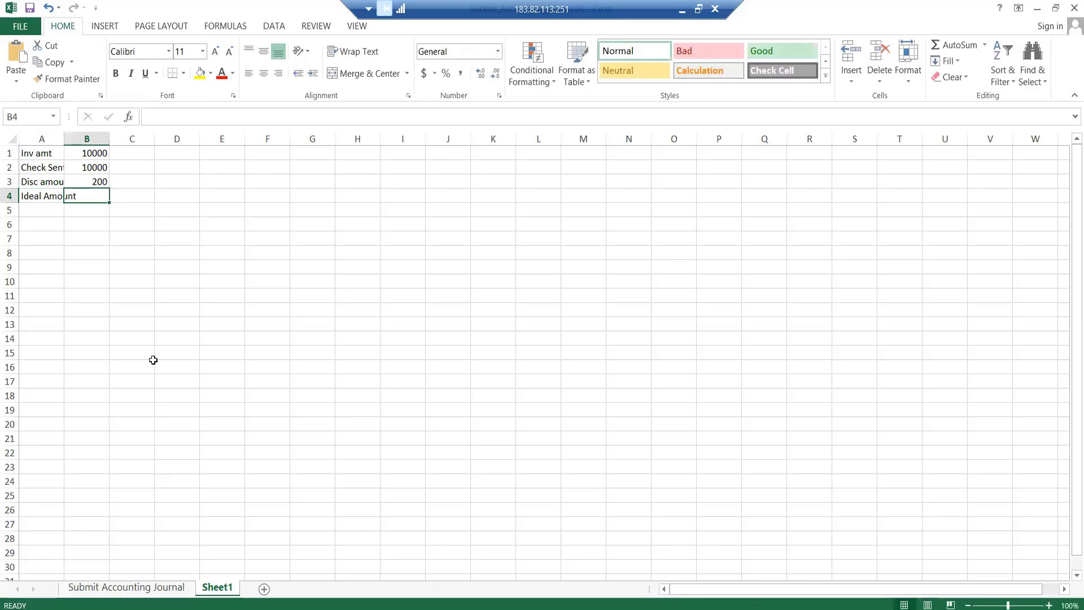
type("9800")
key("Return")
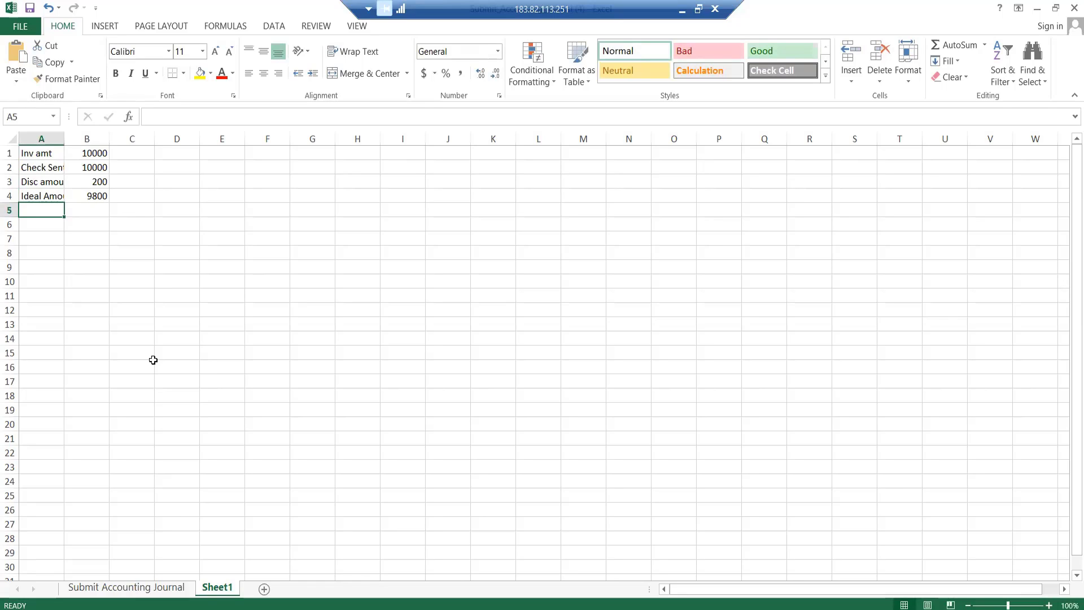
left_click(98, 193)
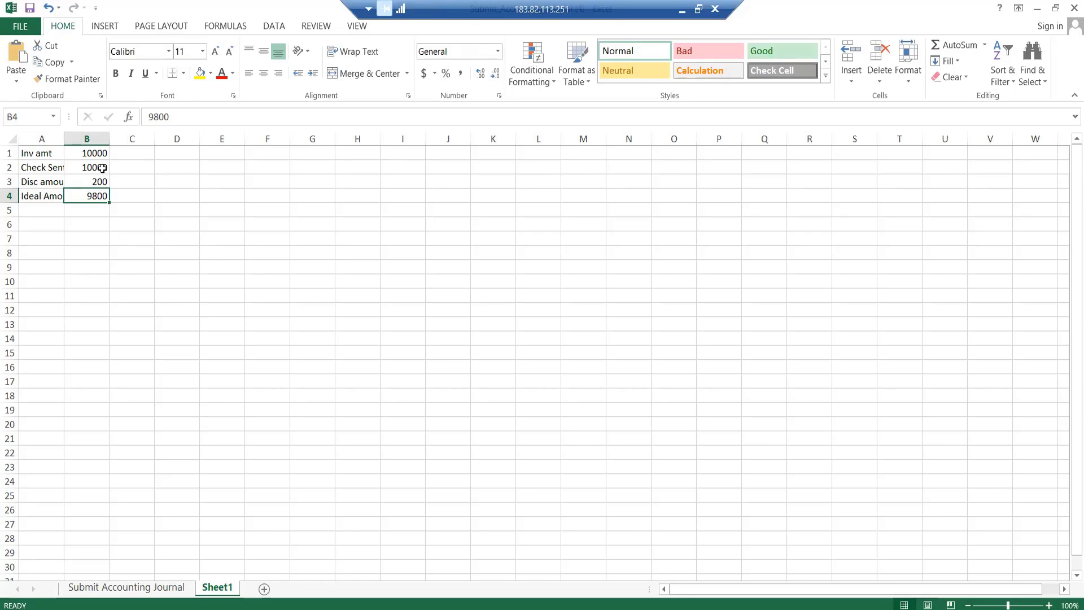
left_click(43, 210)
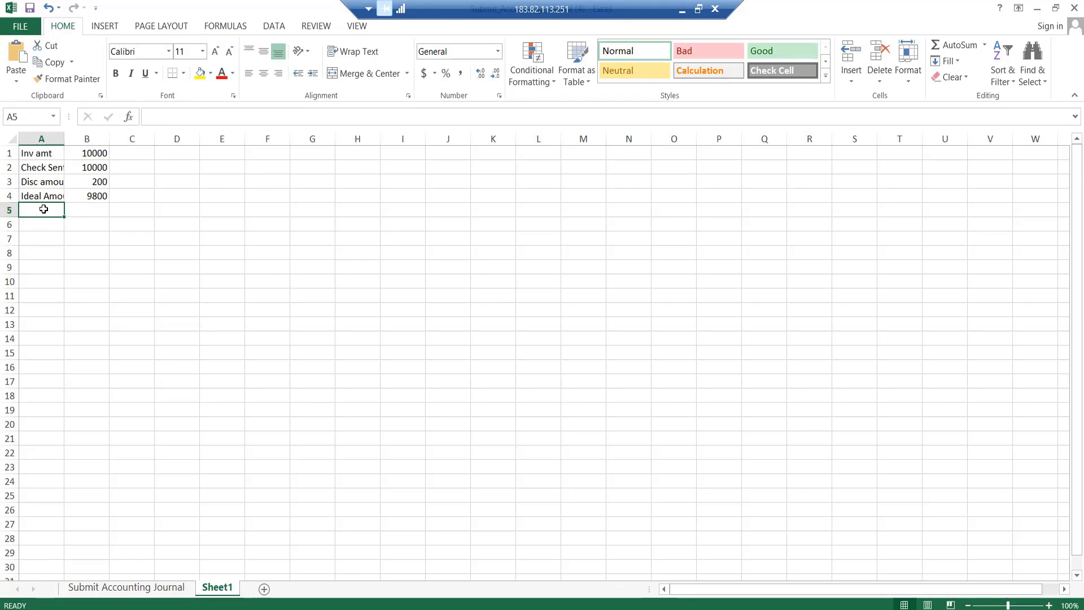
left_click(43, 116)
left_click(43, 116)
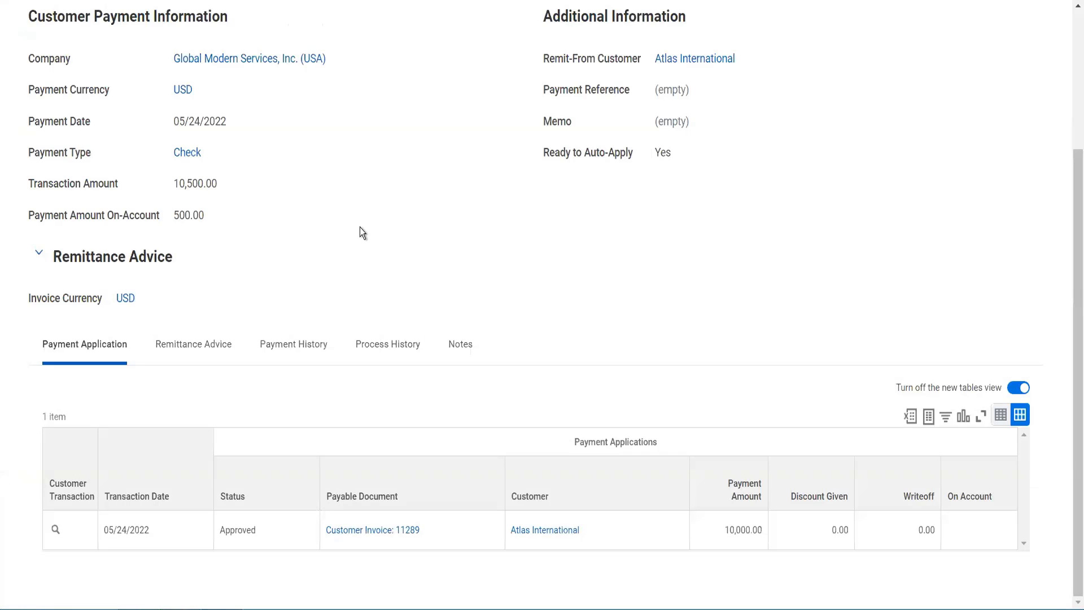
scroll(360, 232, "up", 3)
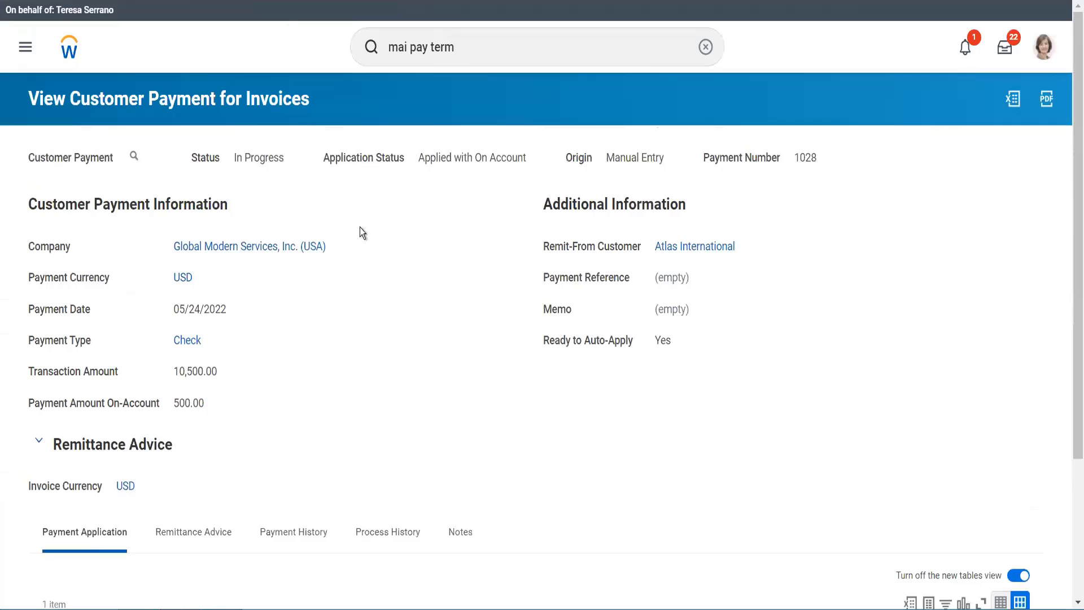
left_click(455, 55)
left_click_drag(458, 50, 390, 57)
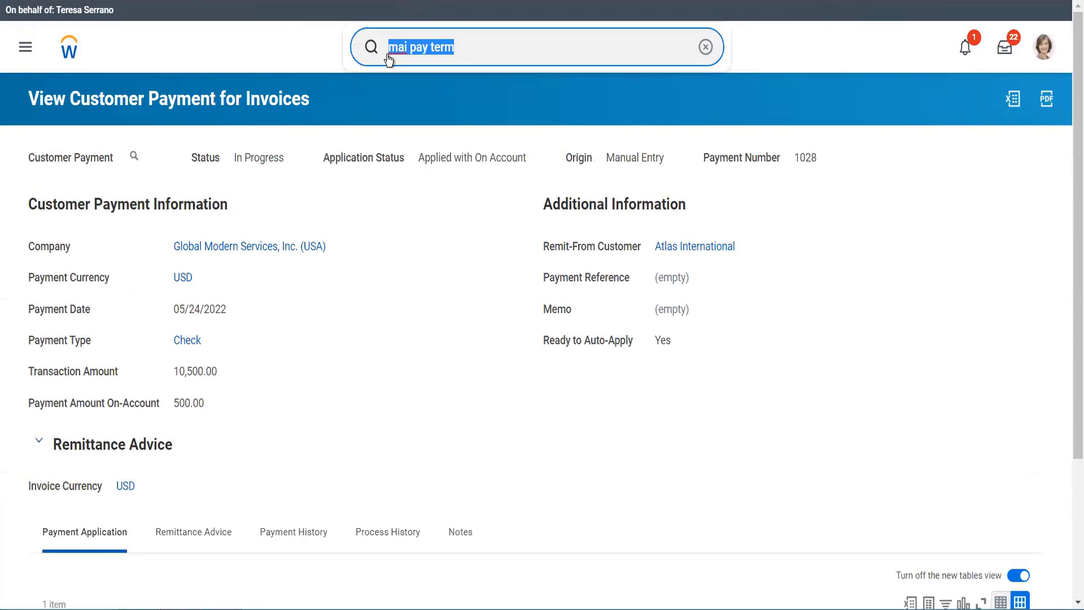
type("cr cust refund")
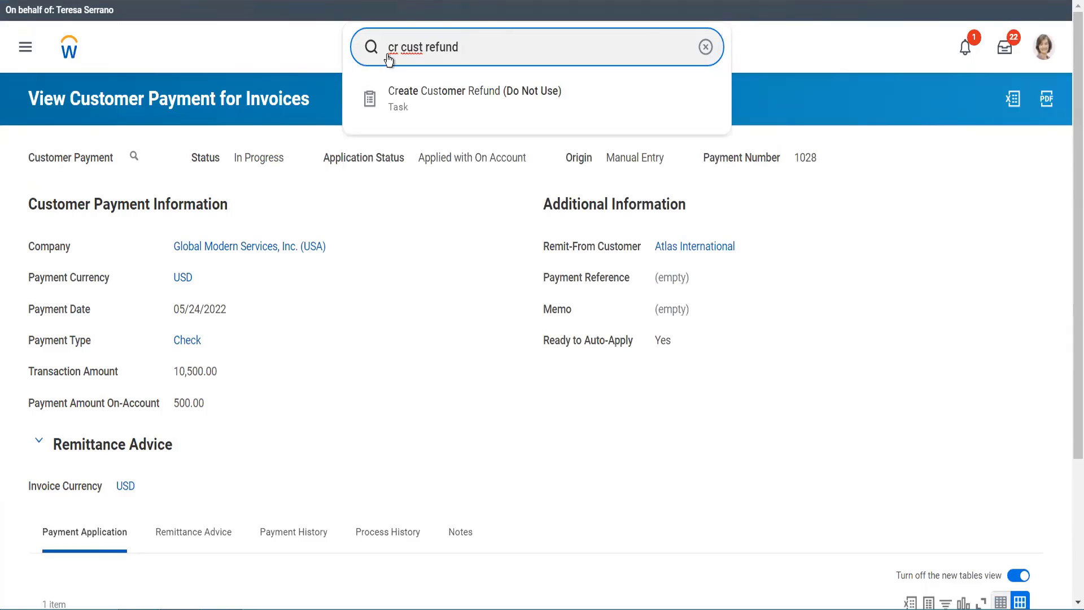
left_click(434, 109)
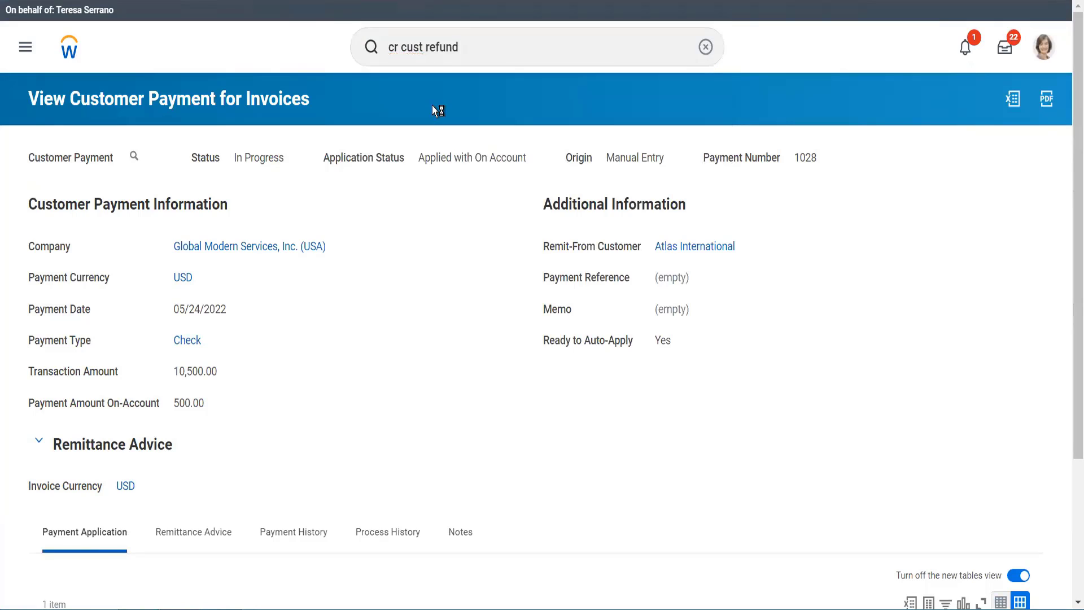
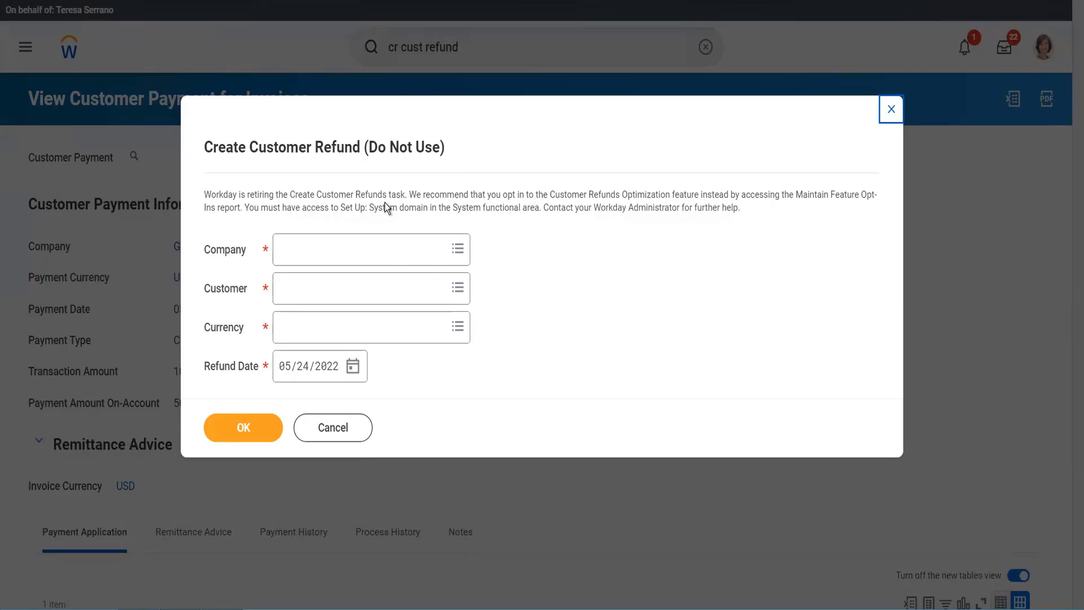
left_click(347, 239)
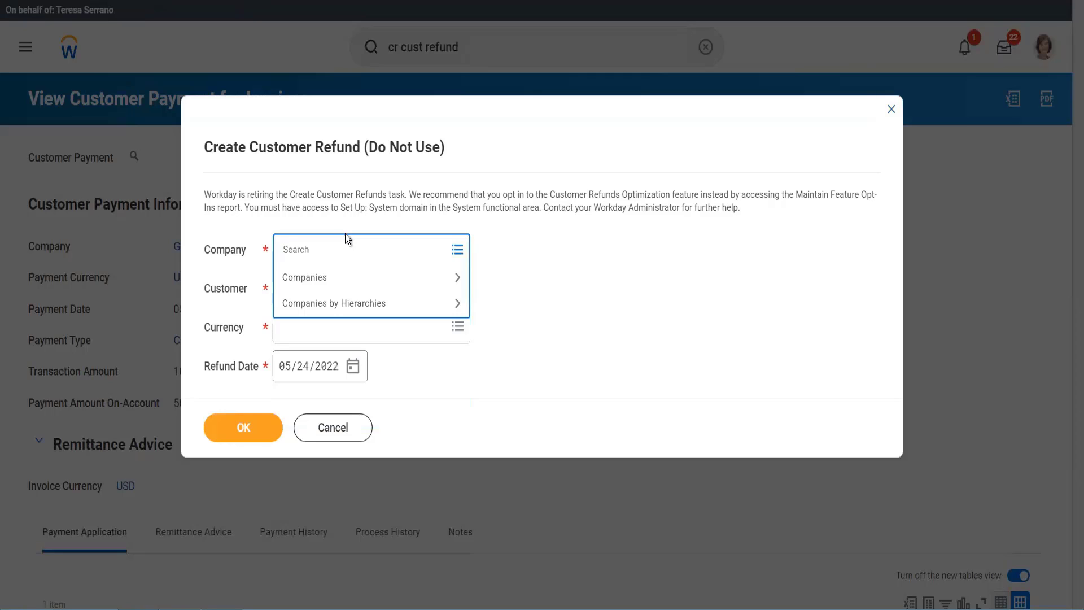
type("gms usa")
key("Return")
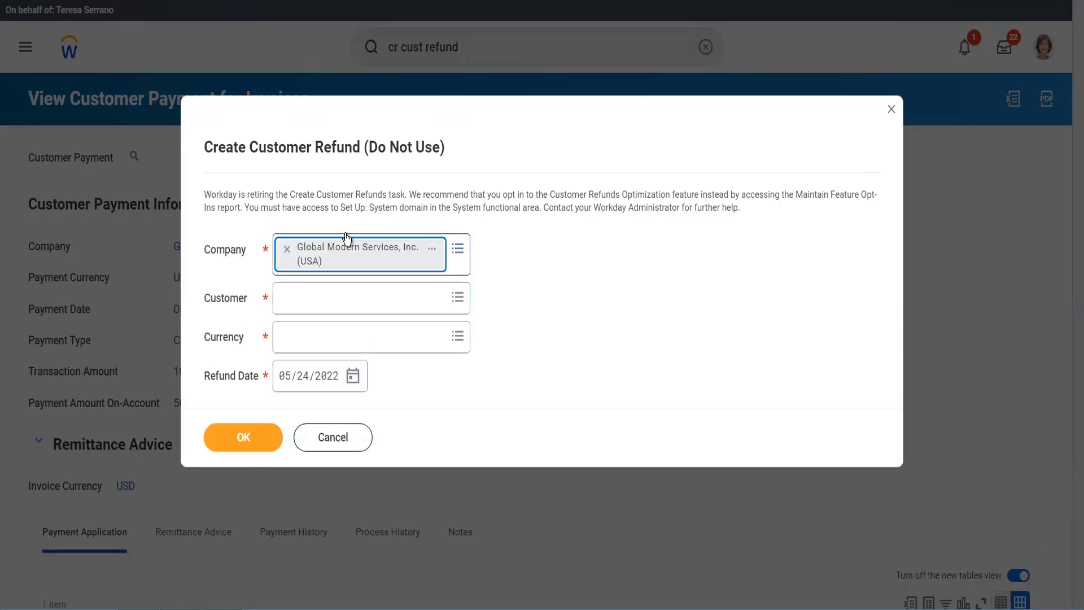
left_click(601, 178)
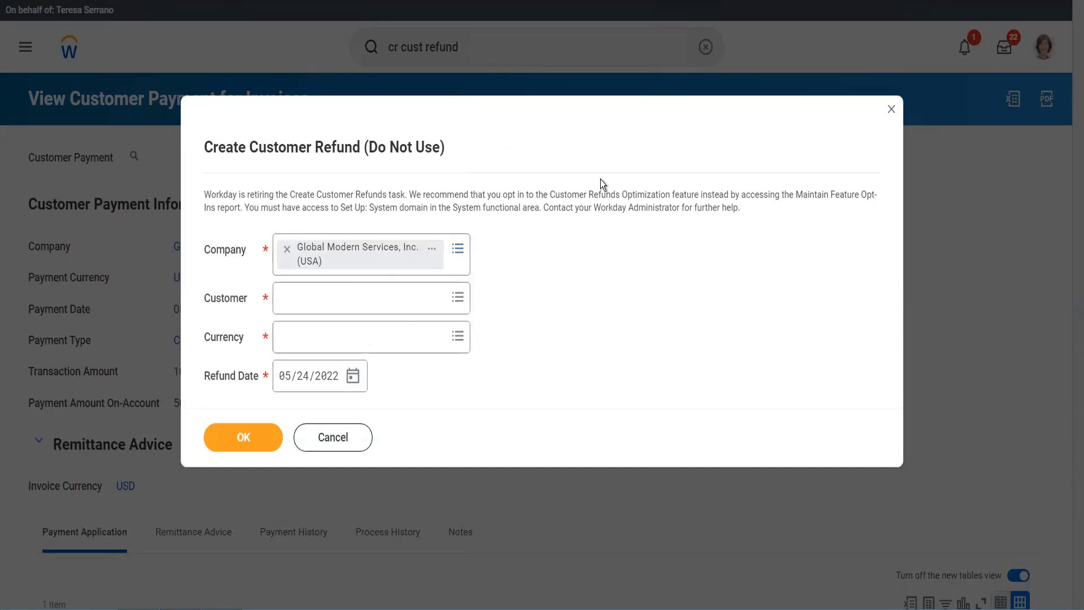
left_click(358, 439)
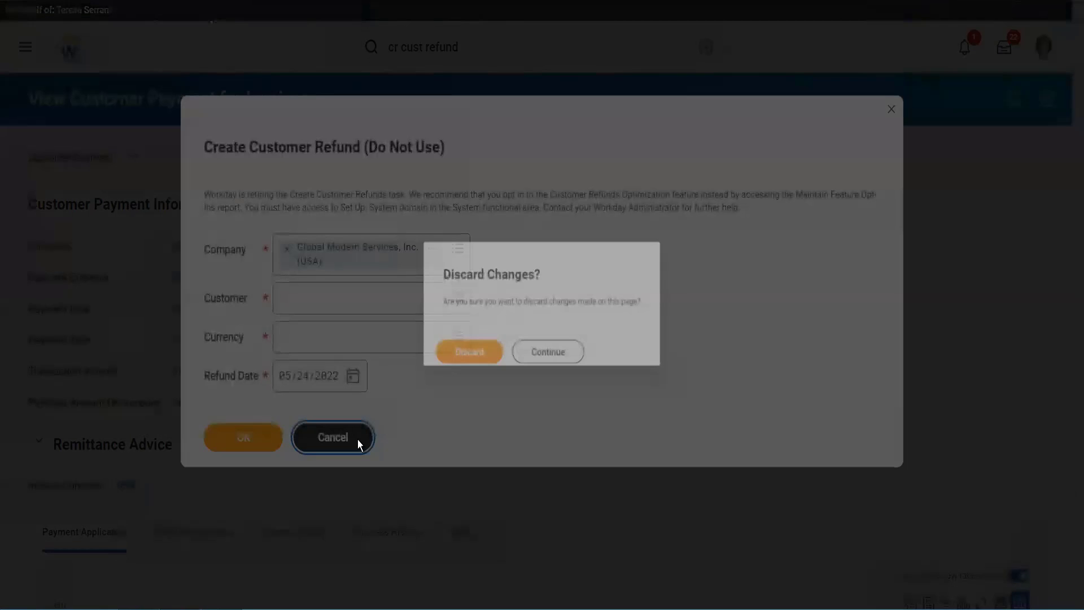
left_click(495, 348)
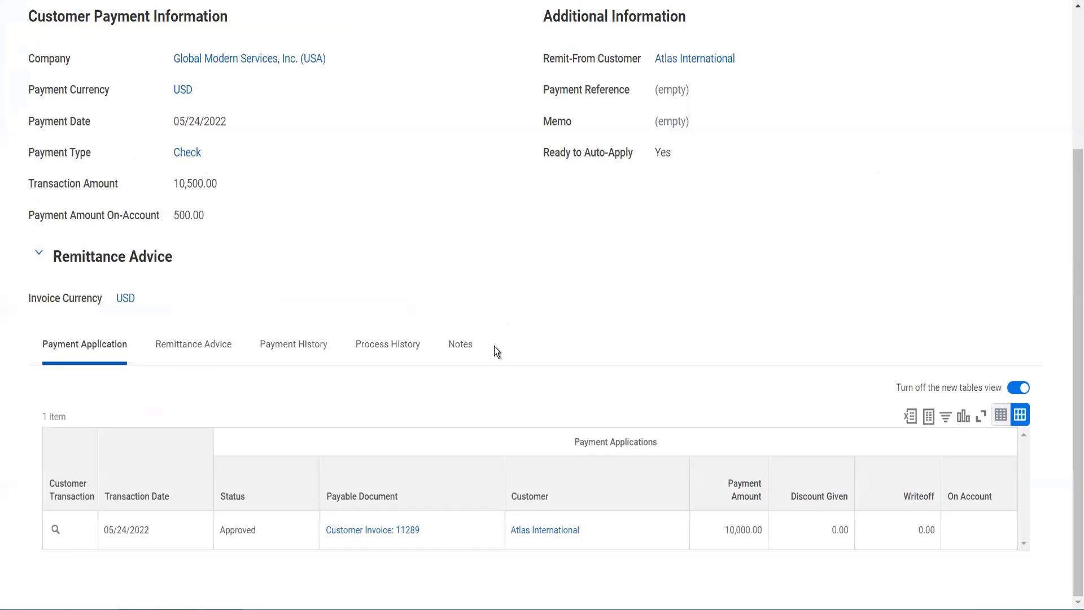
Step: Search for "cr cust refun" and open the Create Customer Refund (Do Not Use) task
scroll(494, 351, "up", 3)
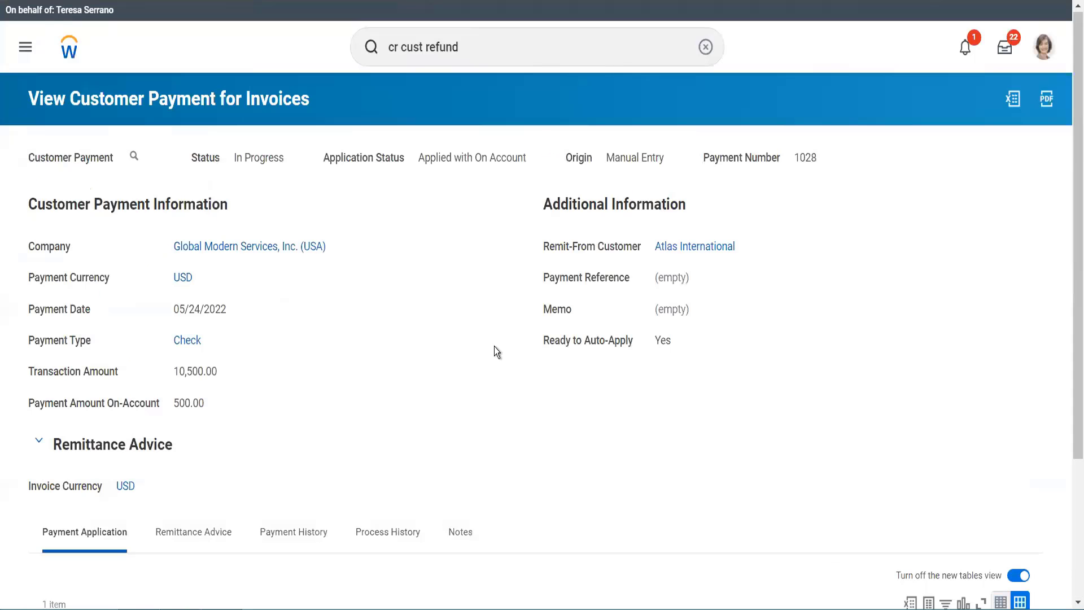
left_click(484, 43)
key("BackSpace")
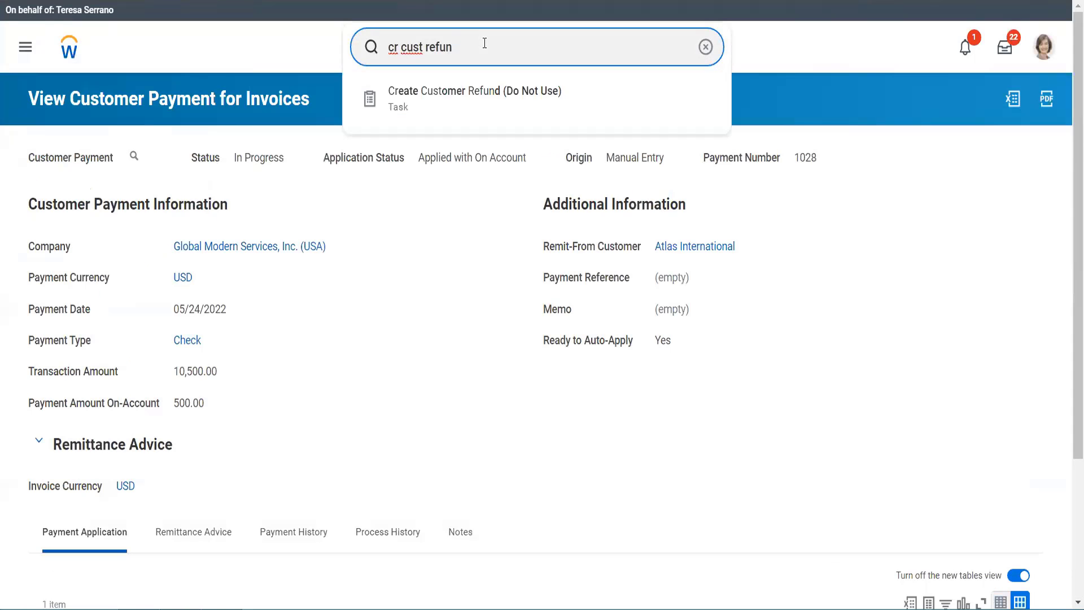
left_click(490, 93)
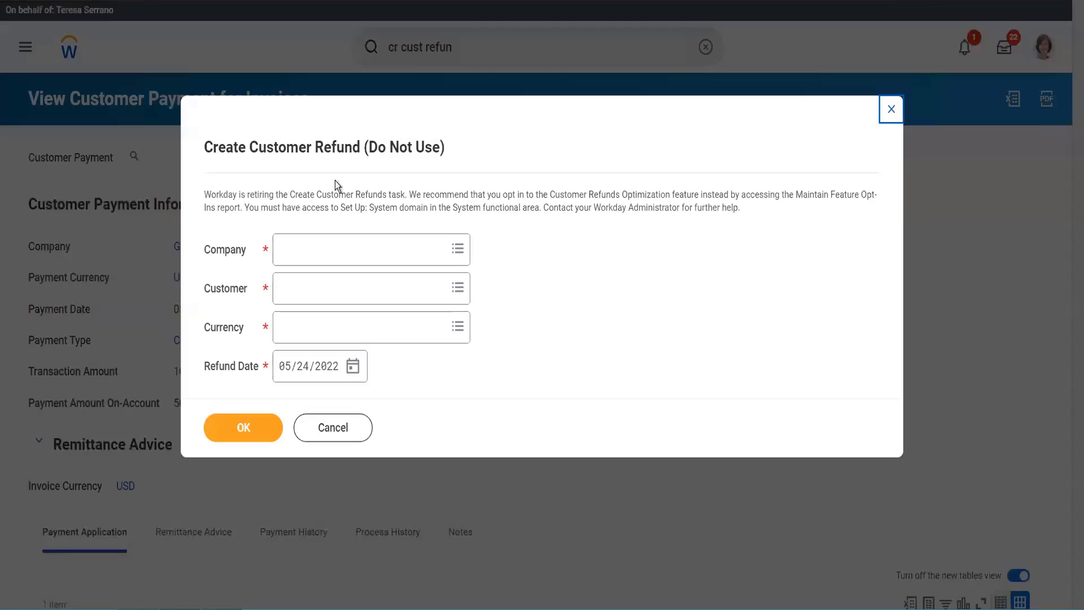
Step: Try to start a refund for company Global Modern Services, Inc. (USA) and customer Atlas International, and check its refundable items
left_click(349, 244)
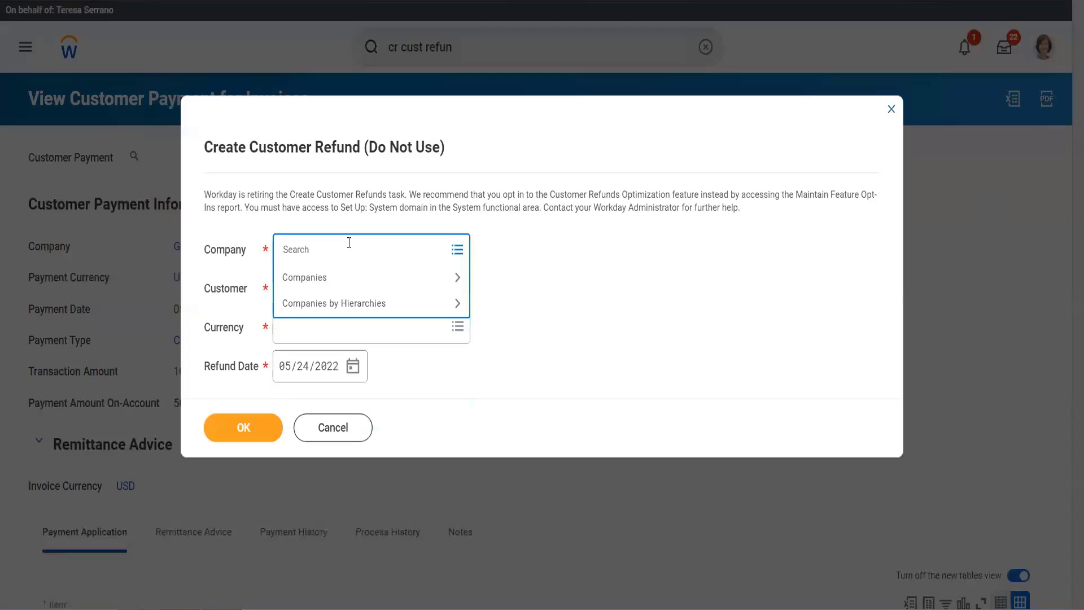
type("gms usa")
key("Return")
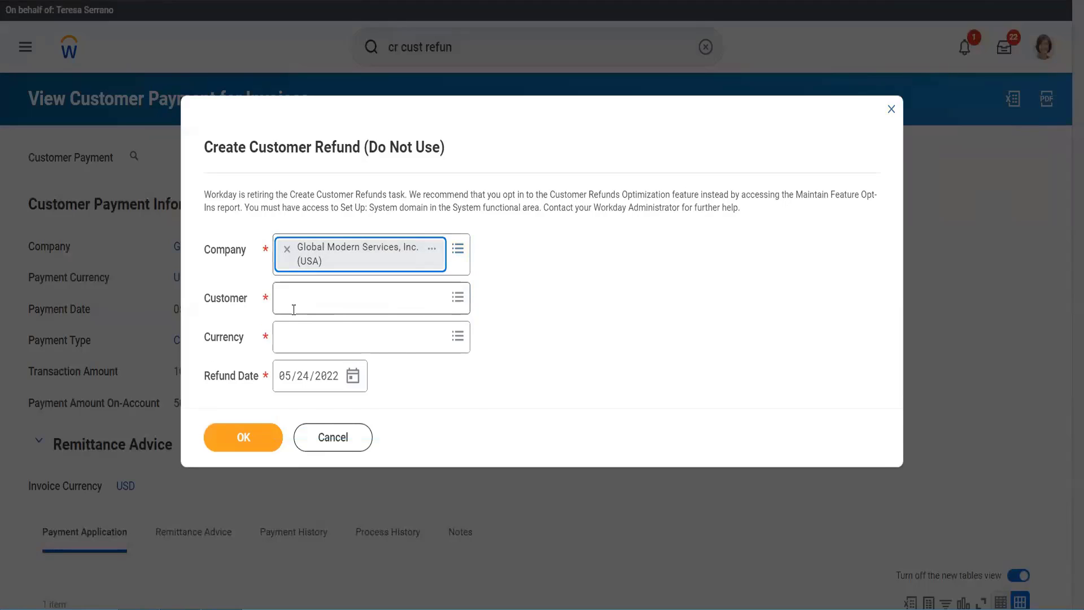
left_click(294, 310)
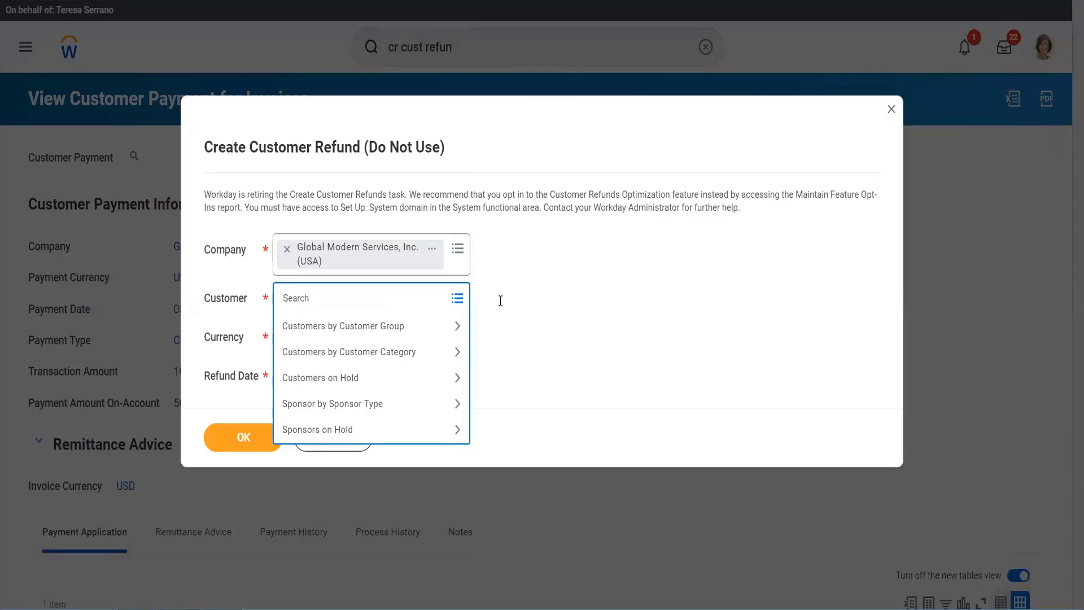
type("atlas inte")
key("Return")
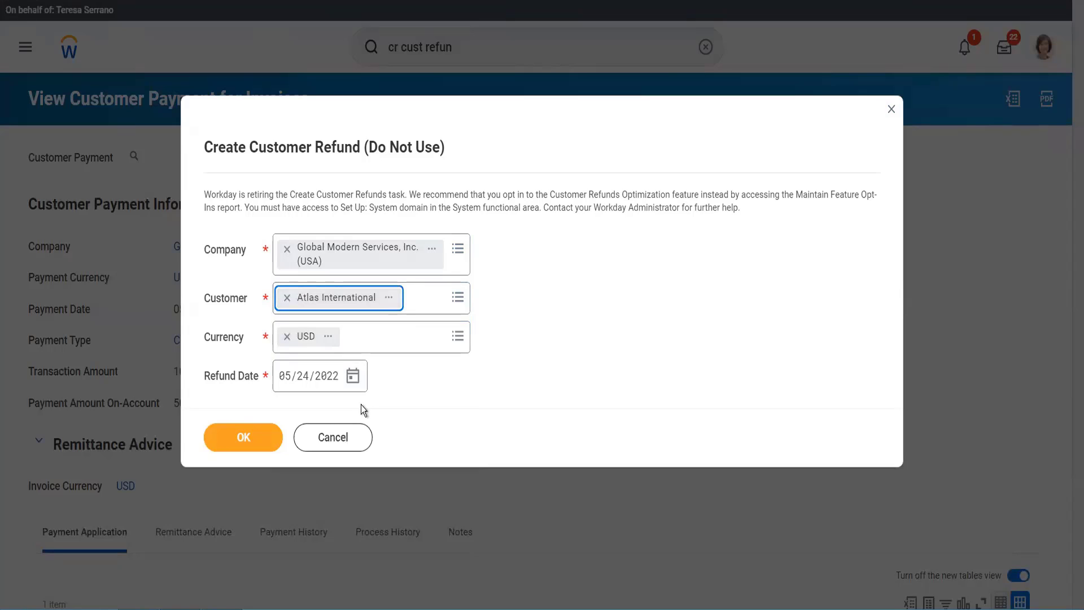
left_click(249, 440)
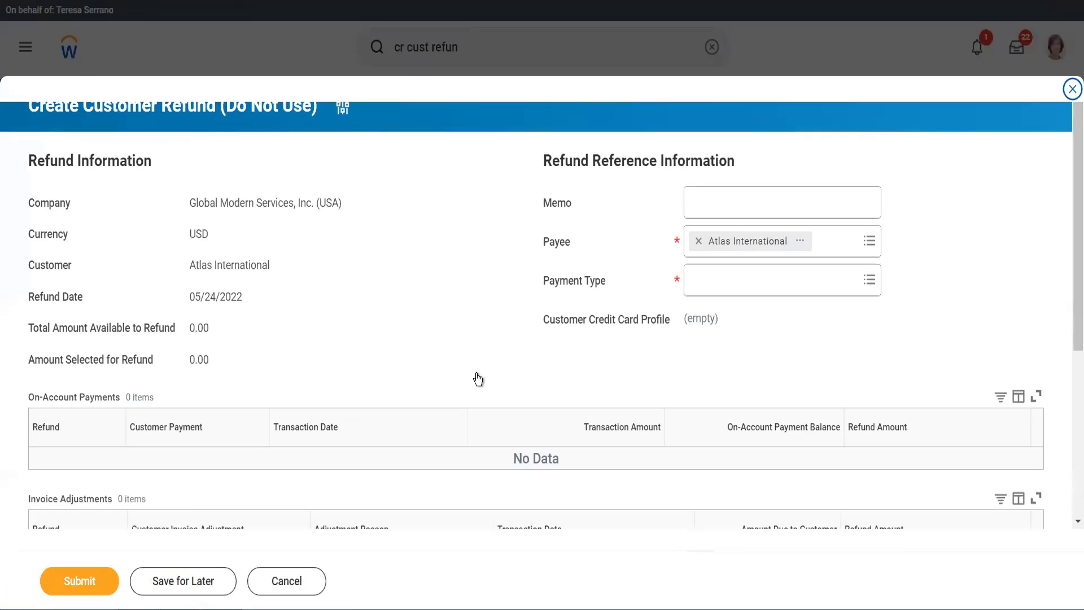
scroll(476, 373, "down", 5)
scroll(477, 379, "up", 4)
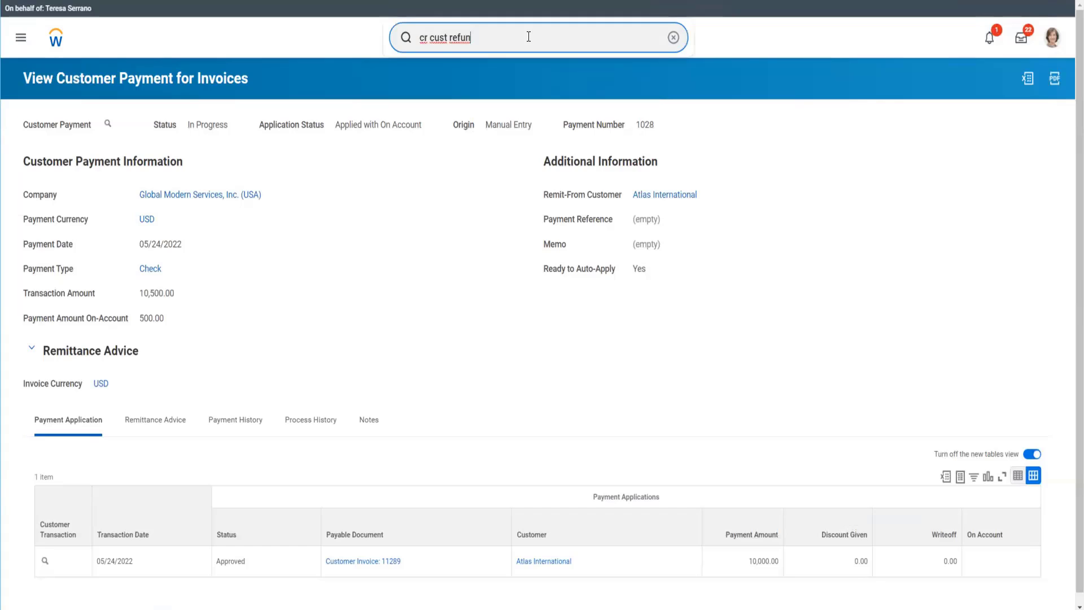
Step: Open customer invoice 11289 from the payment application and start a copy of it
key("ctrl+a")
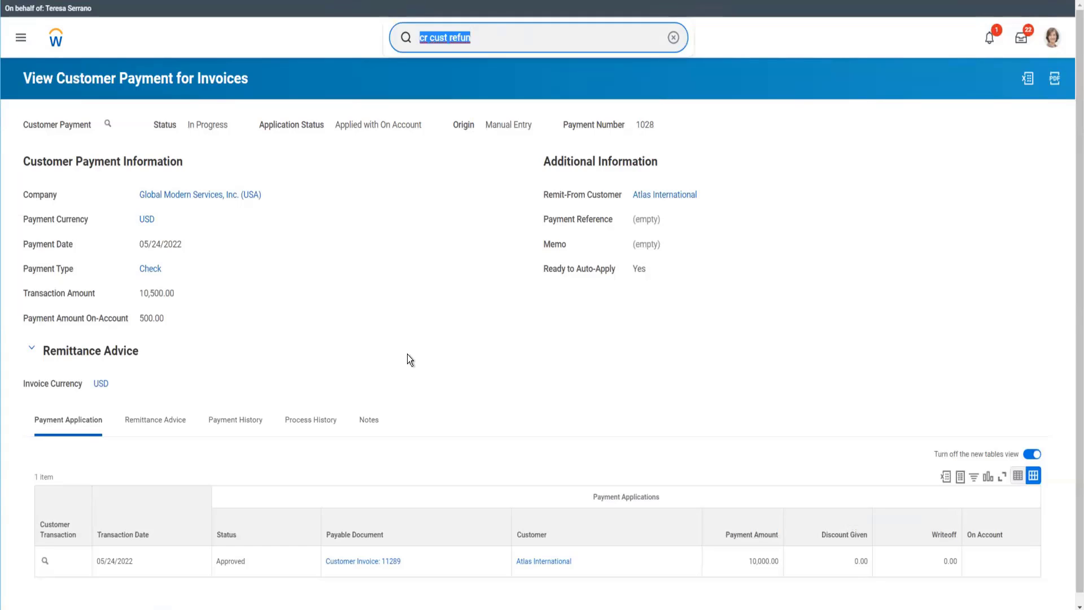
left_click(390, 562)
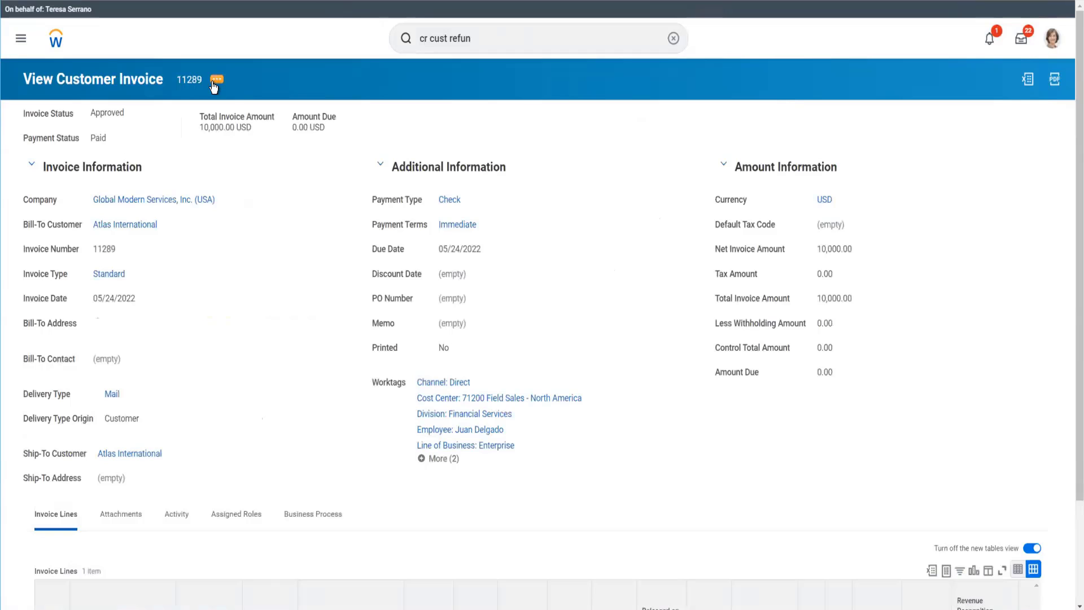
left_click(216, 80)
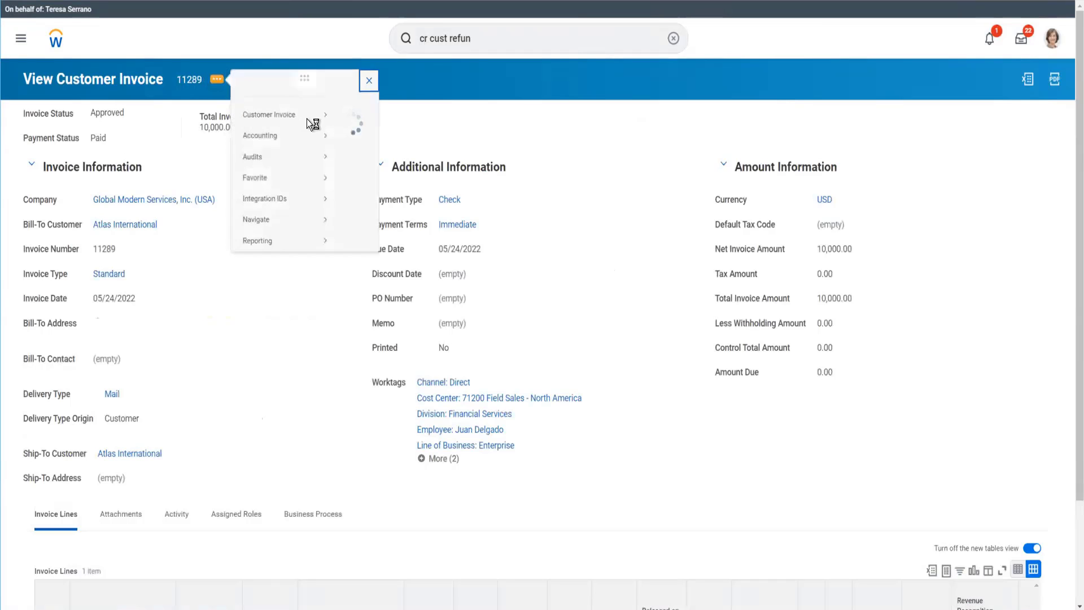
left_click(363, 125)
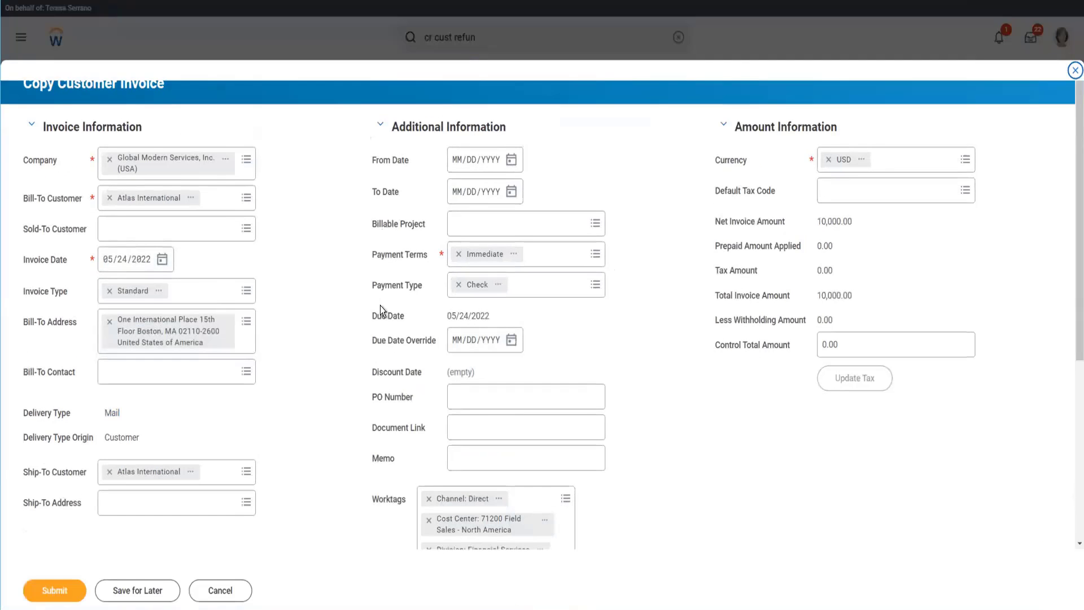
Step: Set the copied invoice line's unit price to 5000 and submit the invoice
scroll(381, 306, "down", 5)
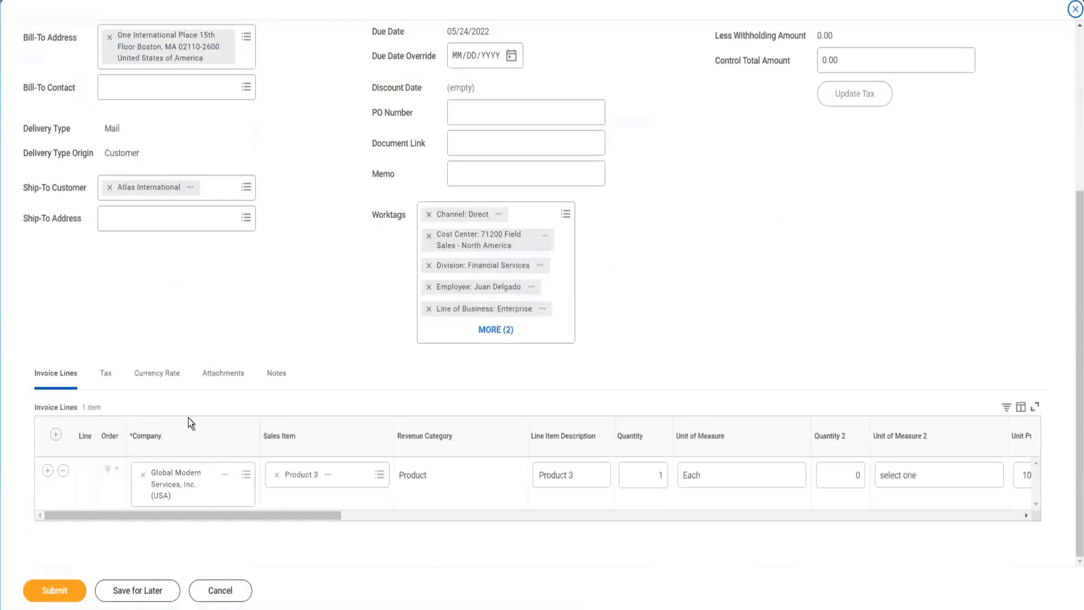
left_click(649, 515)
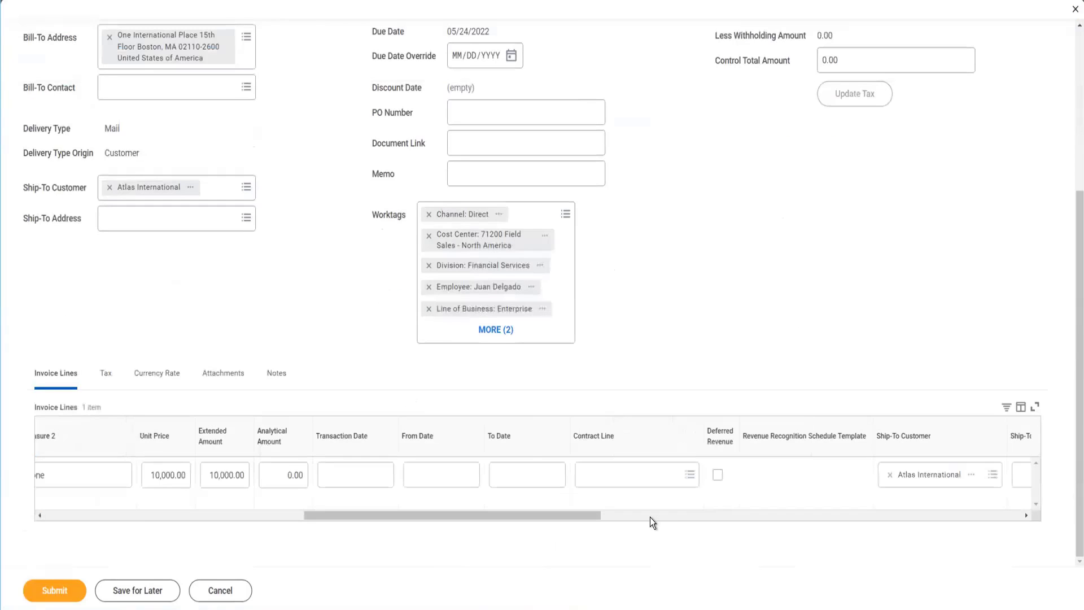
left_click(176, 472)
type("5000")
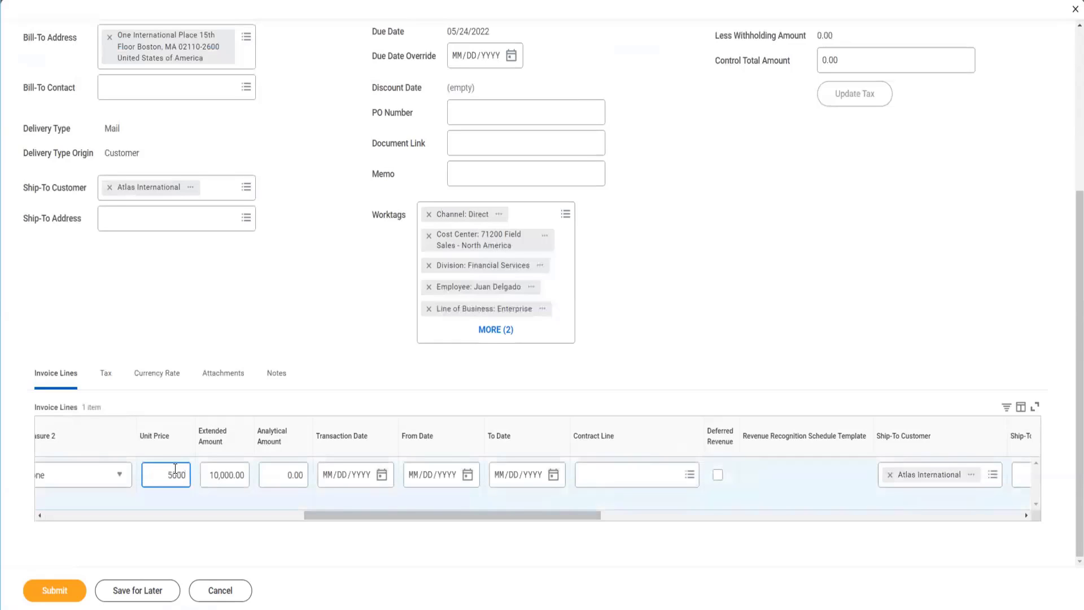
key("Tab")
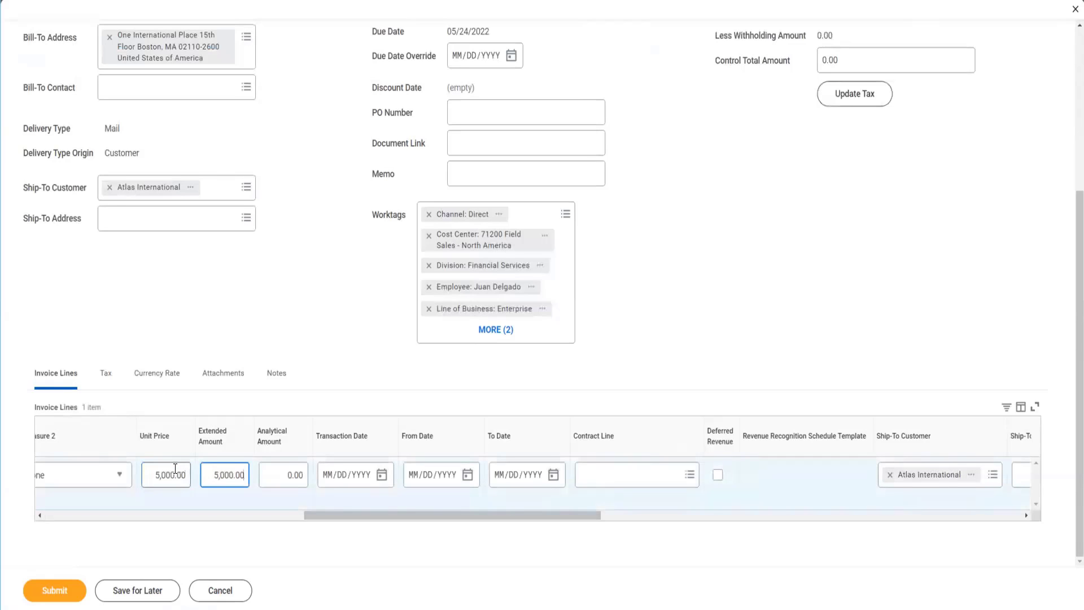
left_click(80, 584)
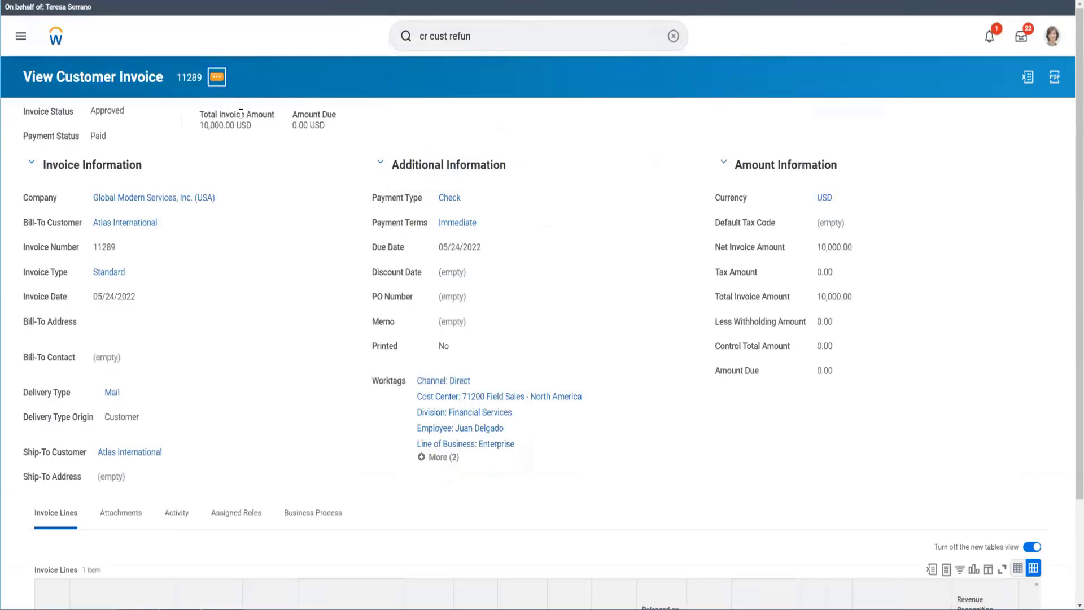
Step: Search Workday for the new invoice number 11290
left_click(216, 78)
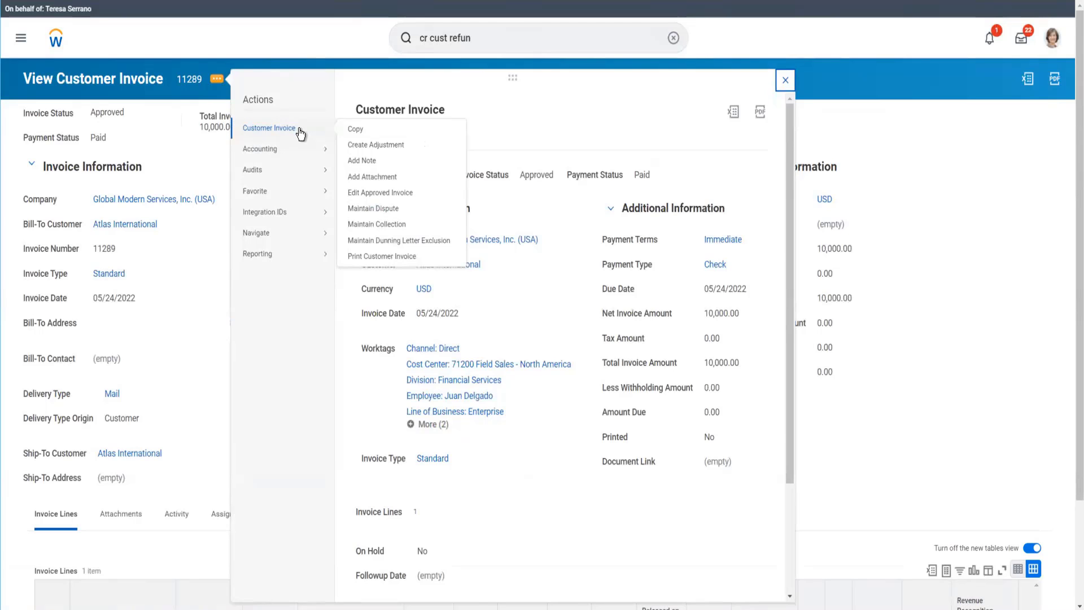
left_click(515, 37)
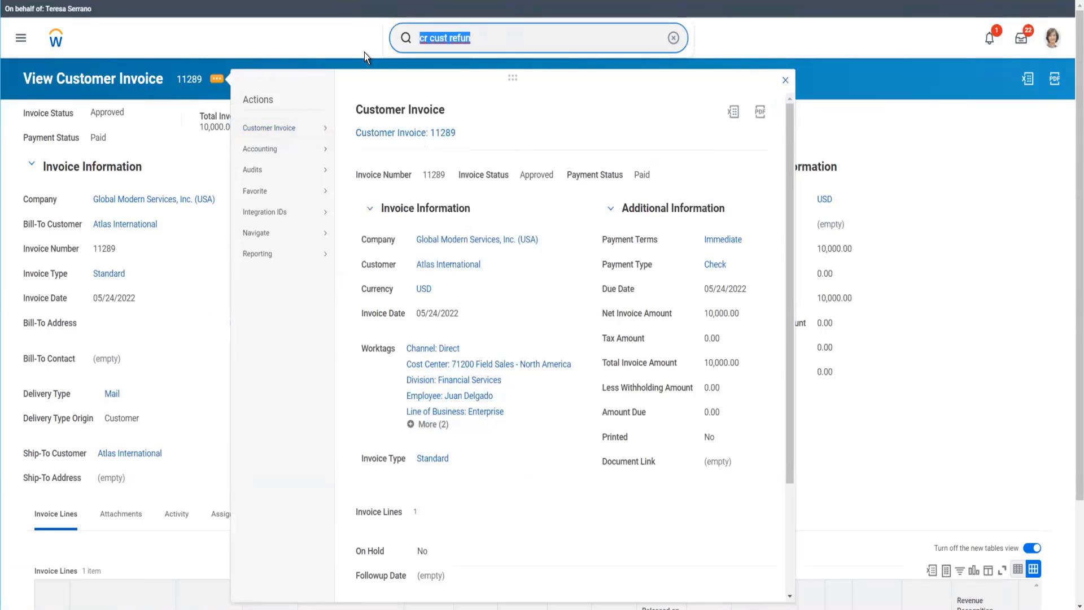
type("11")
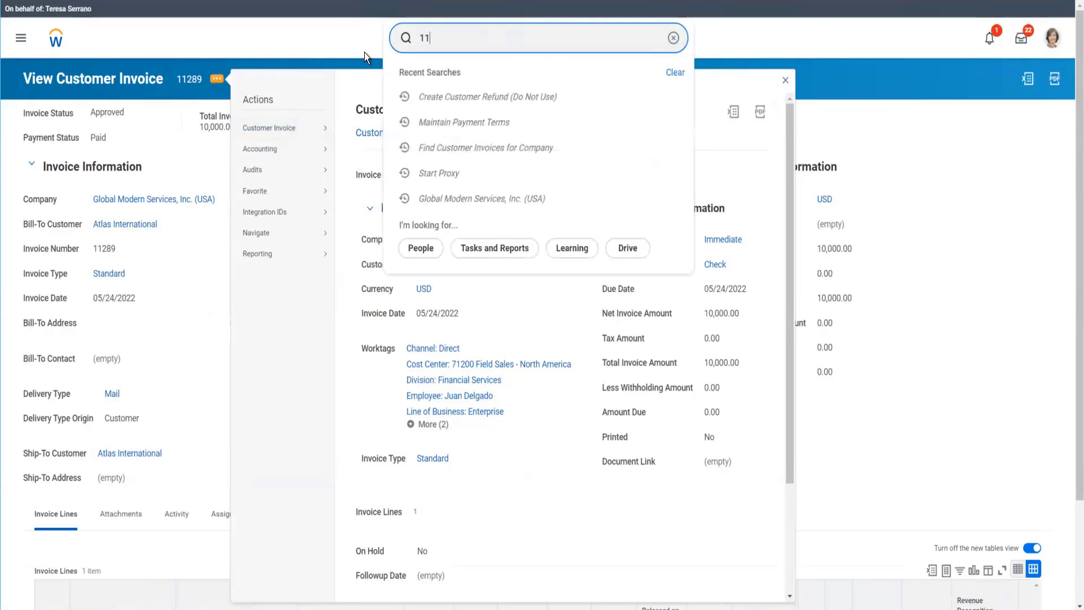
type("290")
key("Return")
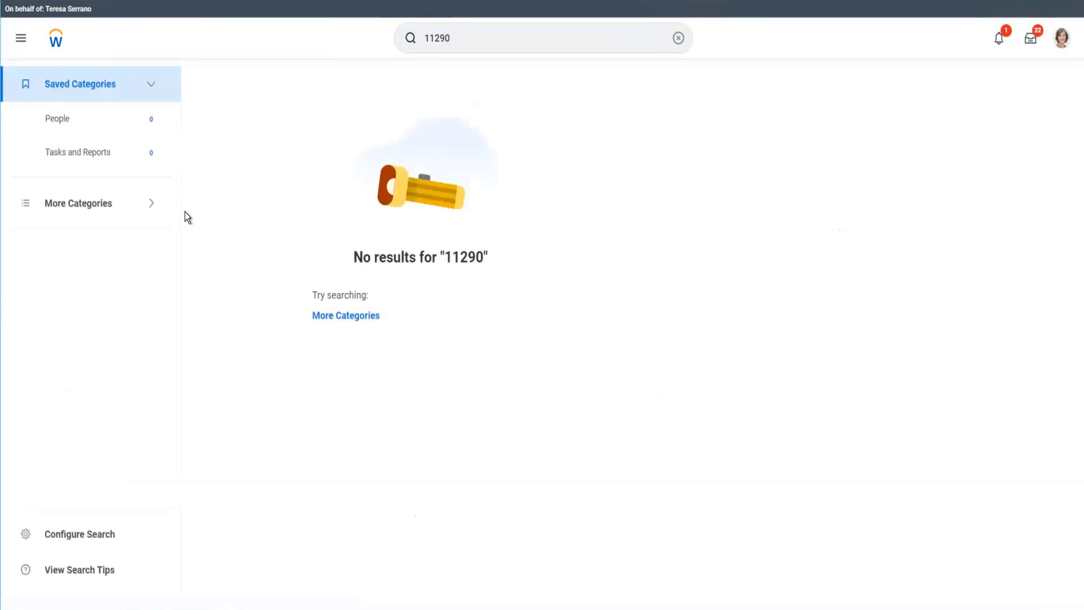
Step: Narrow the search results to the Revenue category and open Customer Invoice 11290
left_click(104, 206)
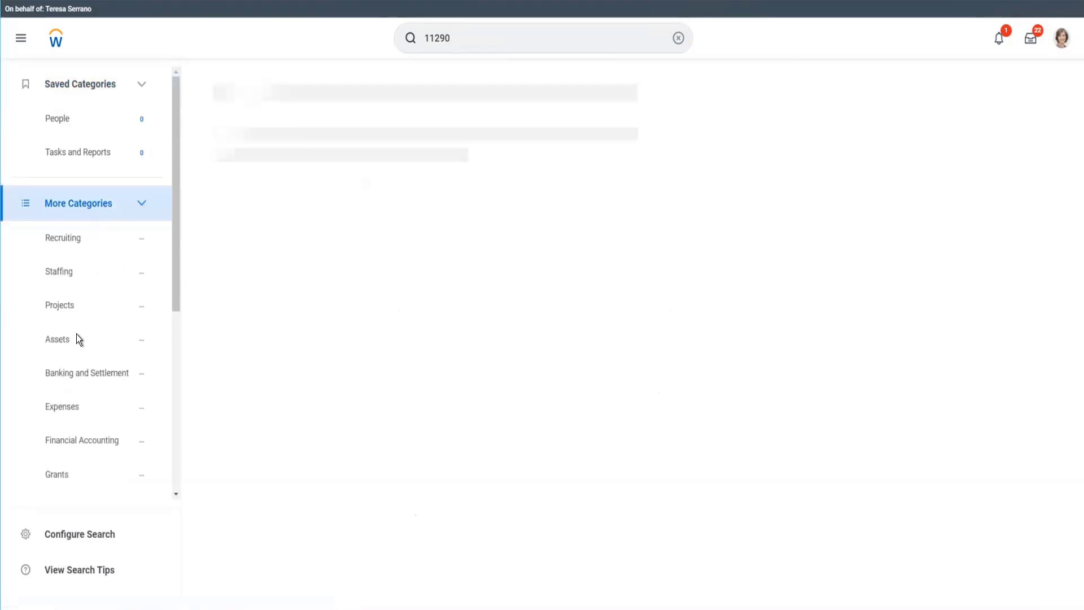
scroll(78, 339, "down", 3)
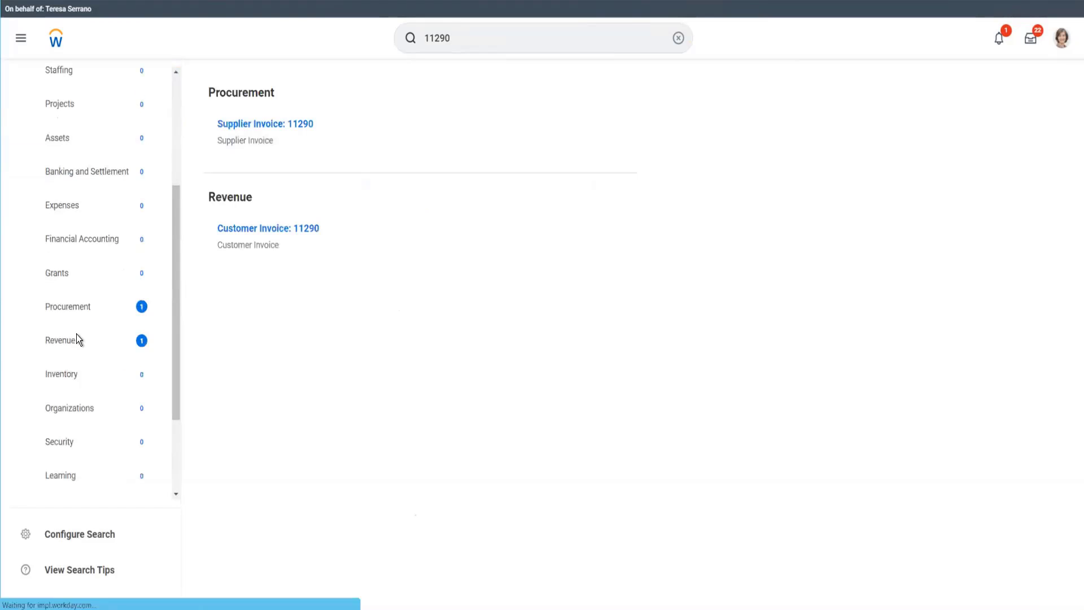
left_click(78, 338)
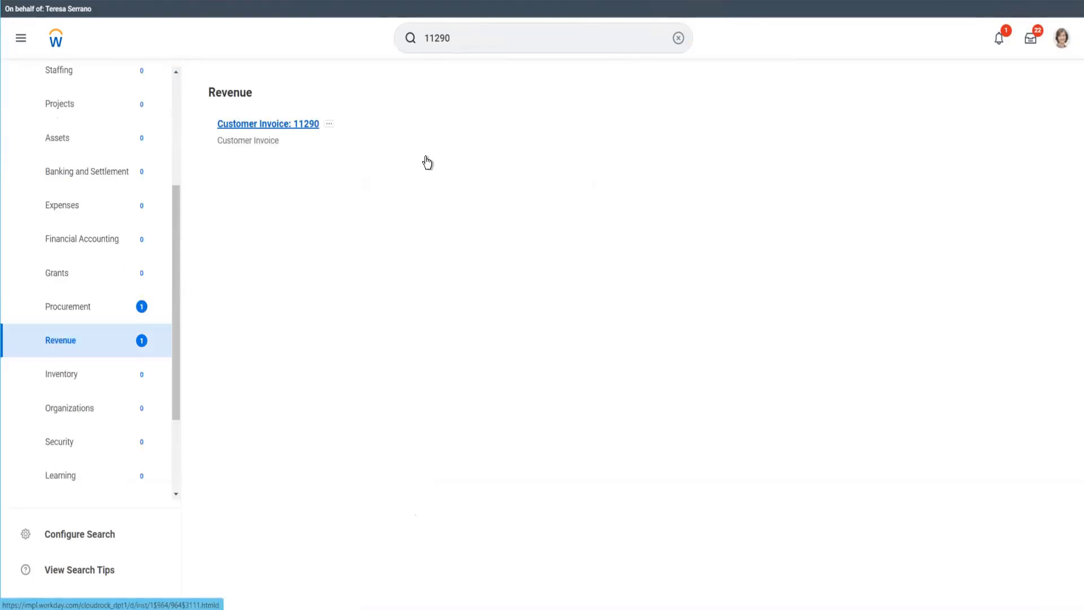
left_click(427, 163)
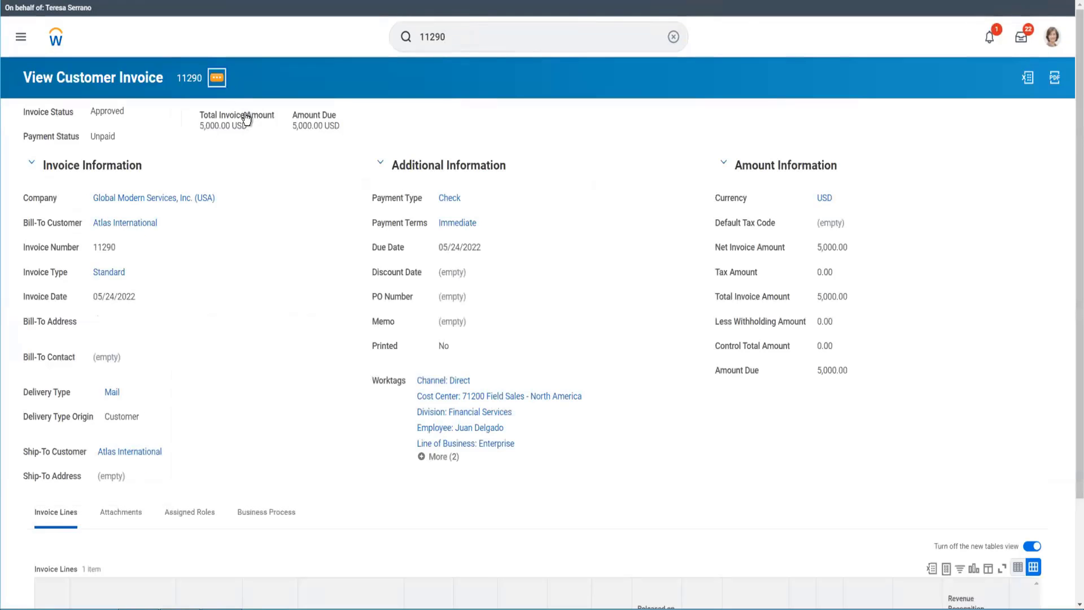
Step: Write off the 5,000.00 due on invoice 11290 as bad debt with the default writeoff reason Customer Bankrupt
mouse_move(246, 118)
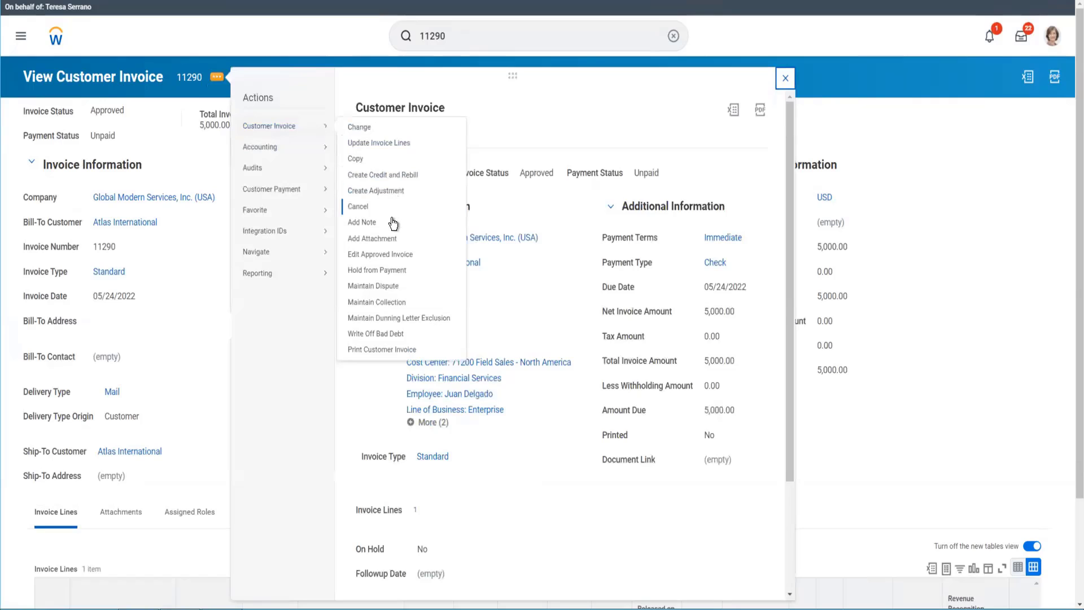
left_click(389, 334)
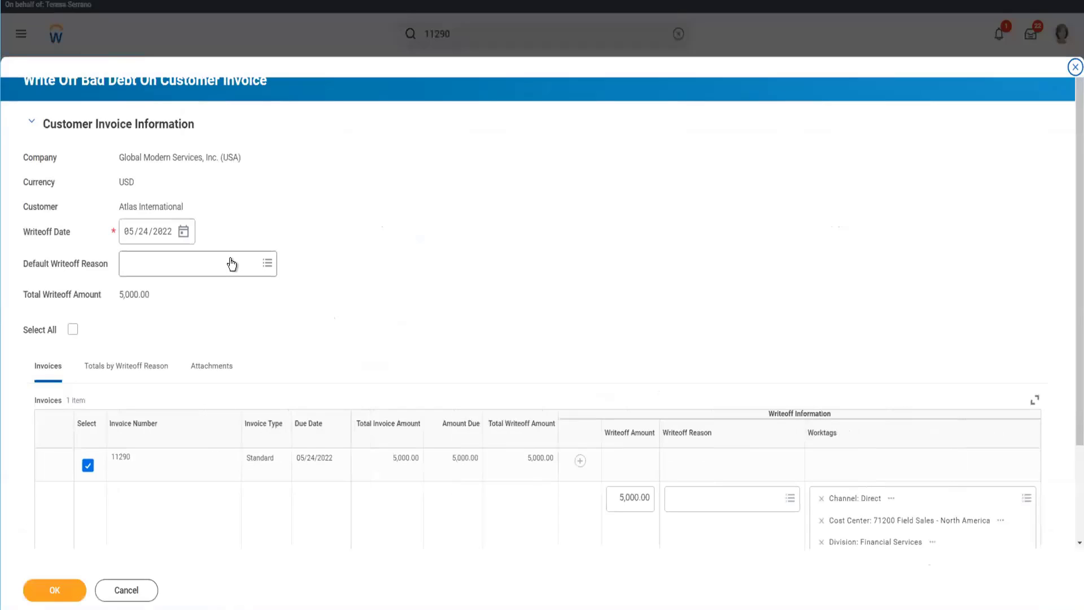
left_click(231, 258)
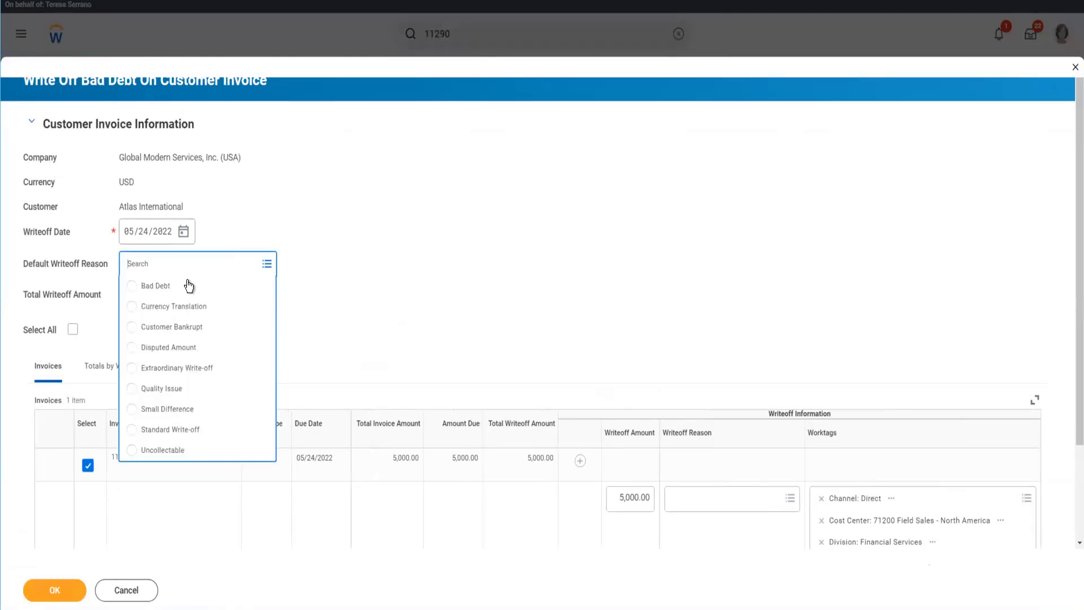
left_click(208, 325)
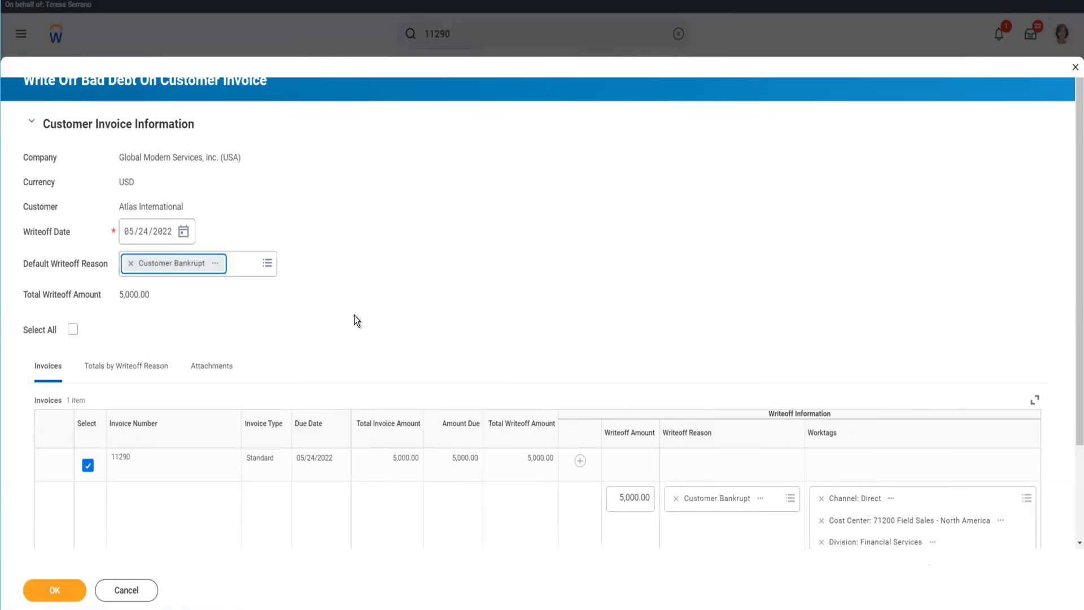
scroll(518, 446, "down", 2)
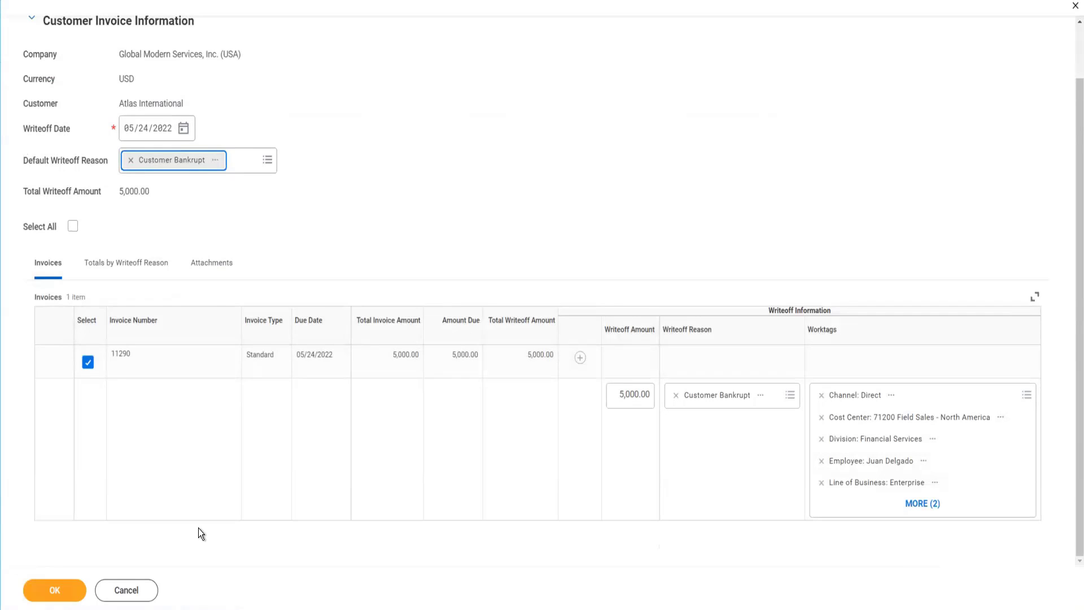
left_click(70, 592)
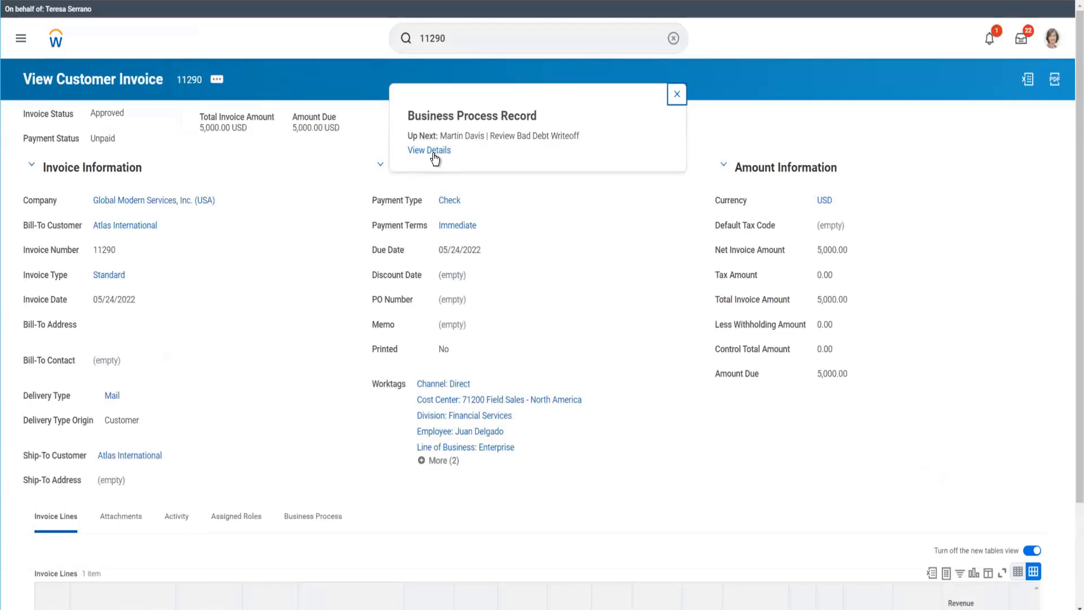
Step: Open the writeoff's process details and start a proxy session as the Collection Manager assigned to Review Bad Debt Writeoff
left_click(435, 151)
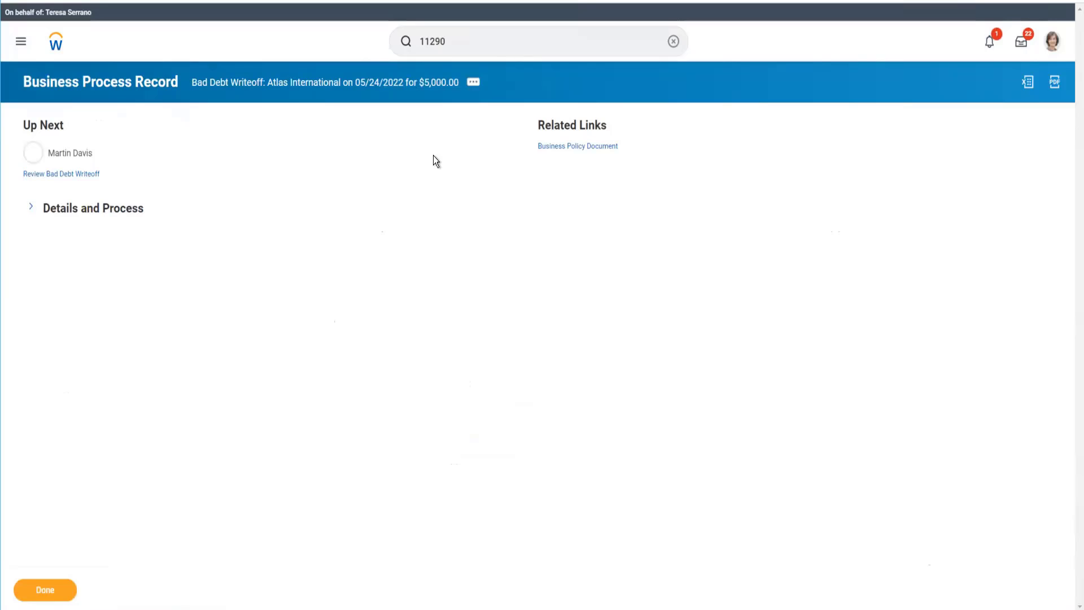
left_click(125, 219)
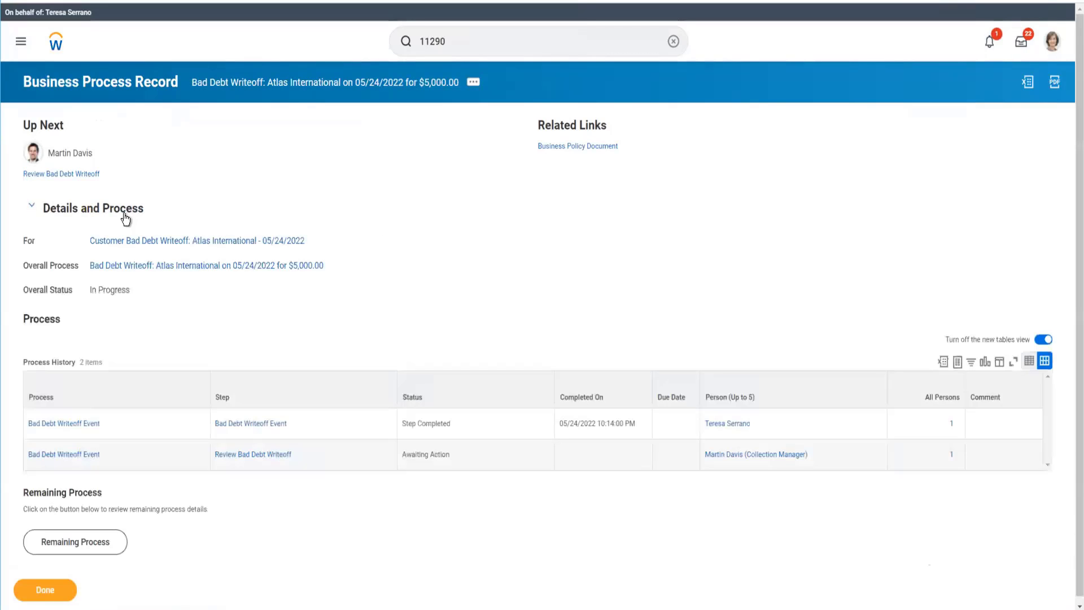
left_click(816, 455)
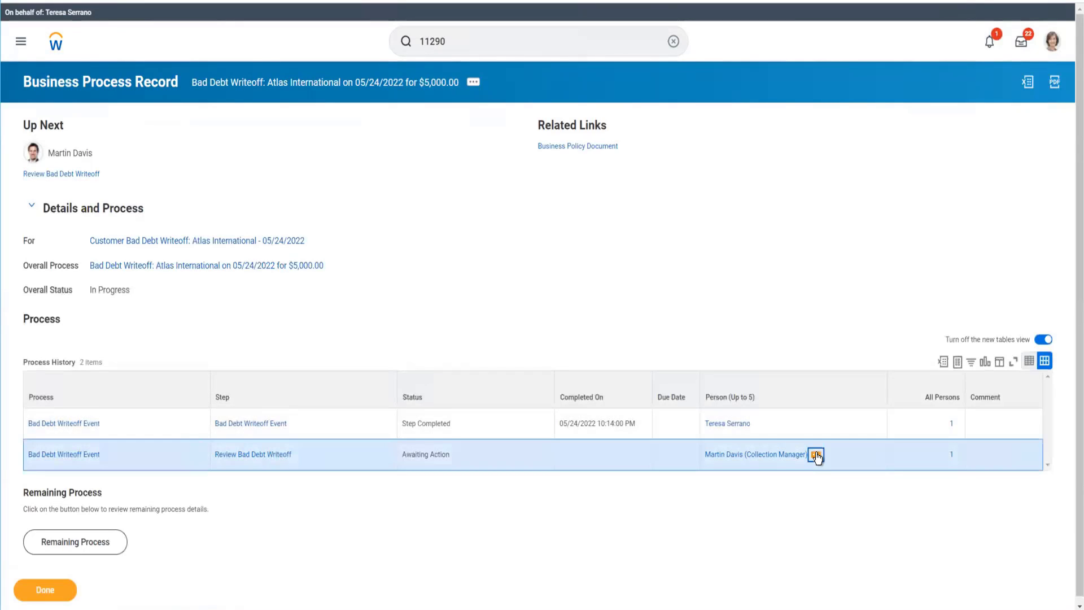
left_click(816, 455)
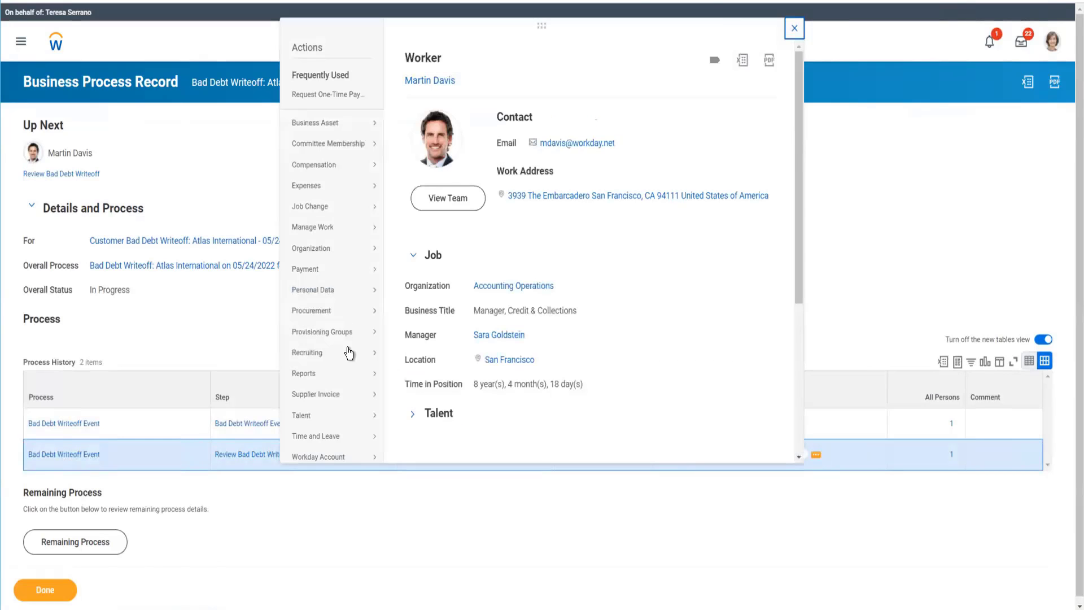
mouse_move(350, 353)
scroll(349, 353, "down", 5)
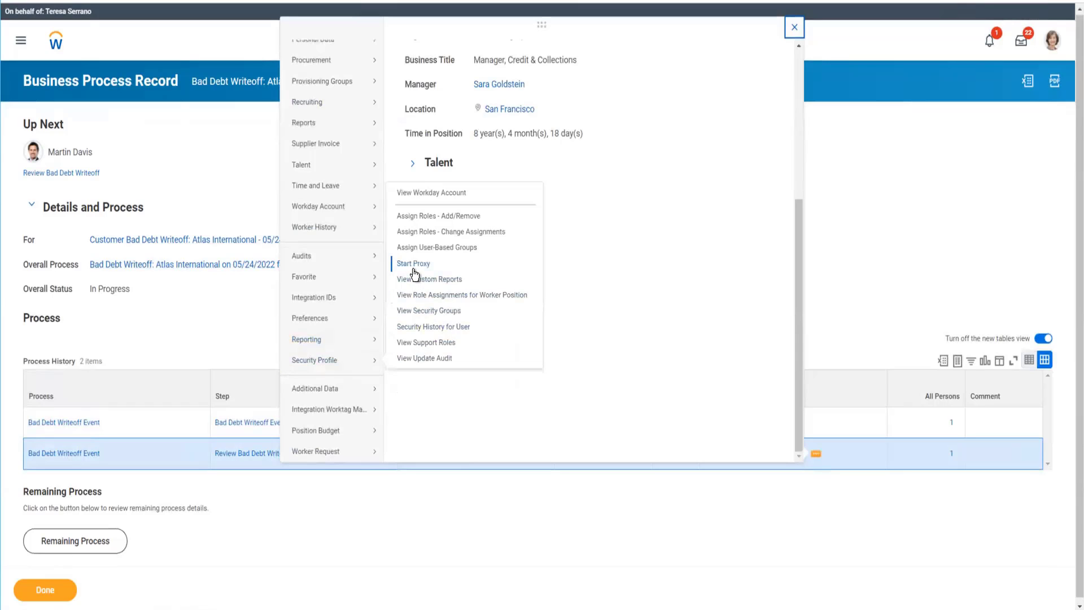
left_click(414, 269)
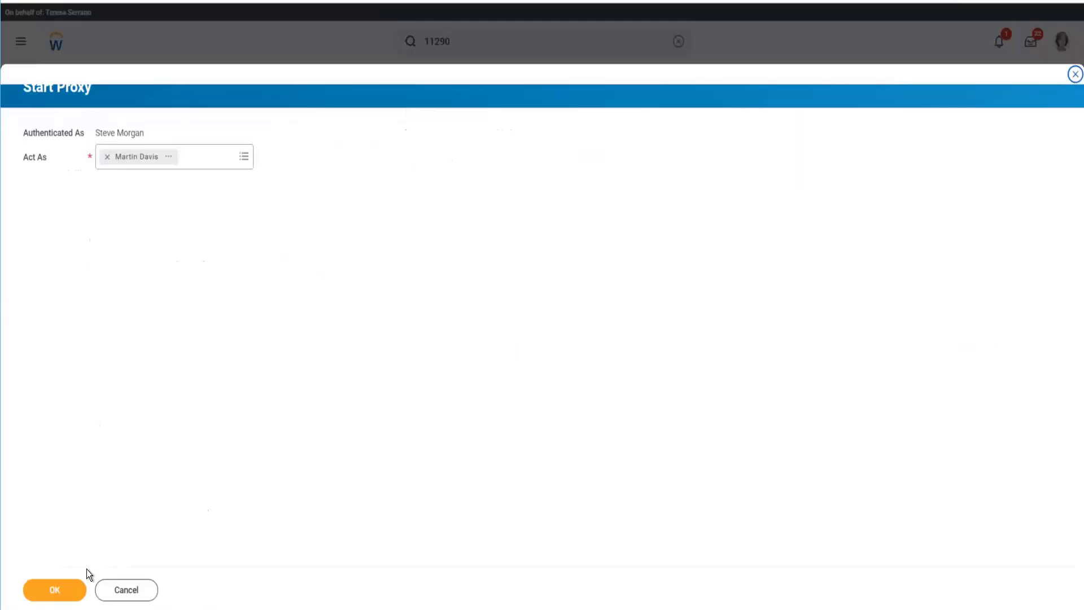
left_click(59, 596)
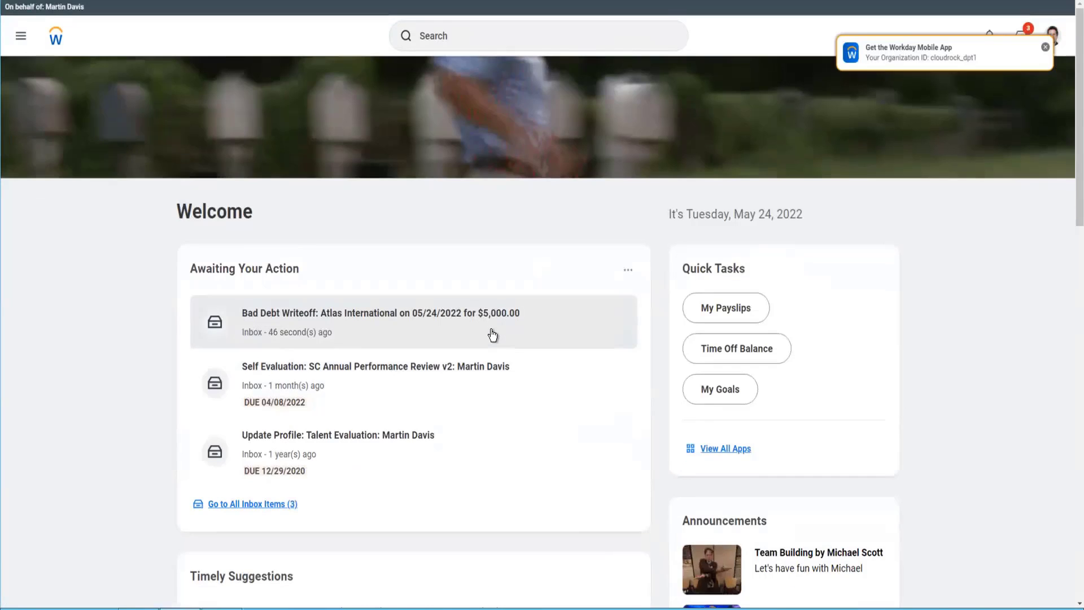
Step: Approve the Atlas International bad debt writeoff of $5,000.00 dated 05/24/2022 from the reviewer's inbox
left_click(491, 336)
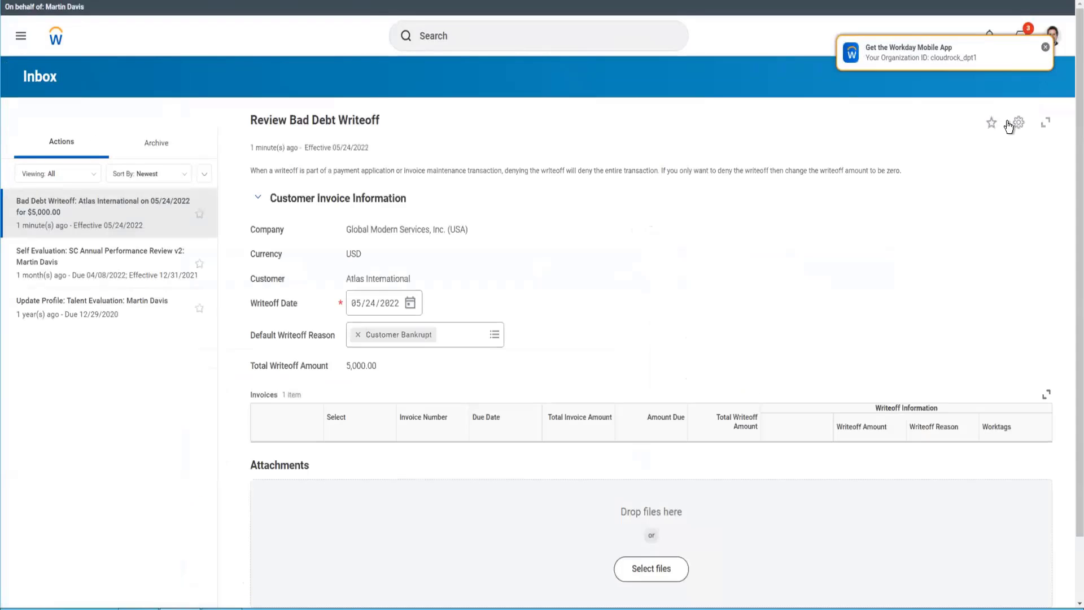
left_click(1046, 48)
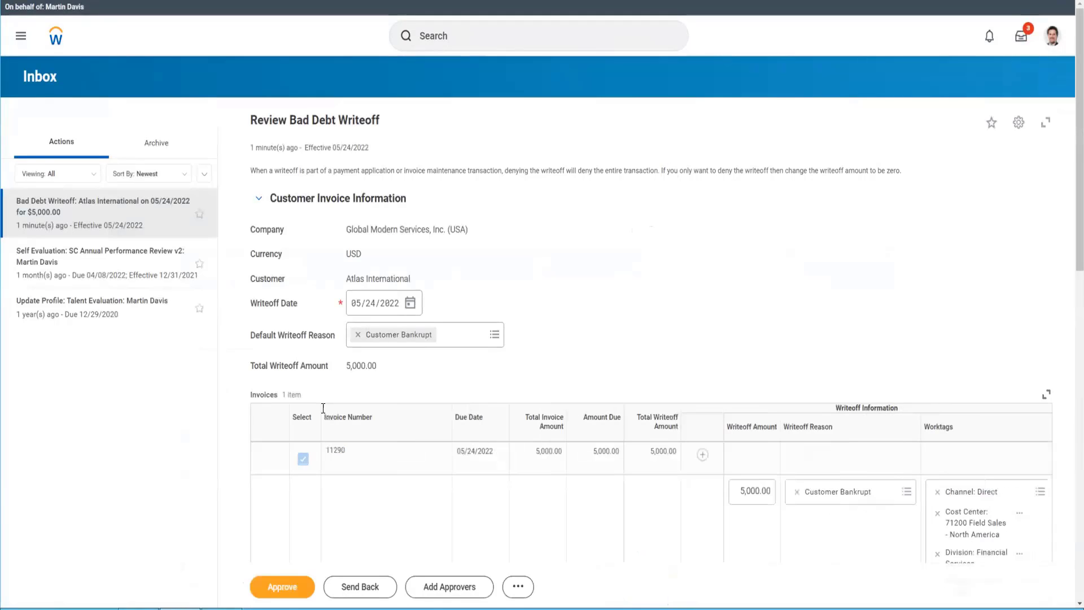
left_click(287, 599)
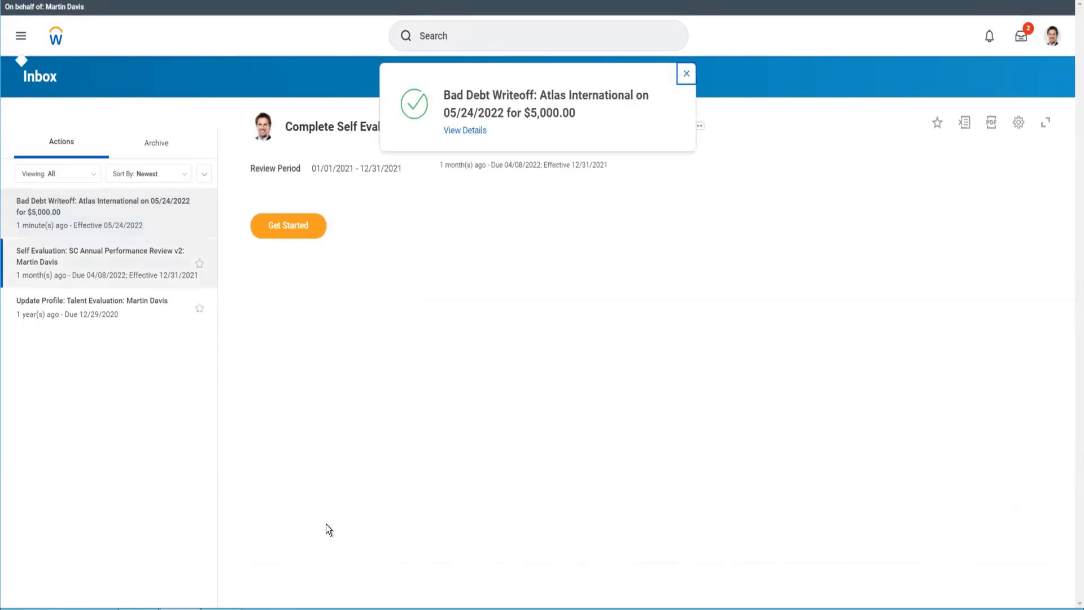
Step: Open the approved writeoff's process details and view its Customer Bad Debt Writeoff record
left_click(465, 130)
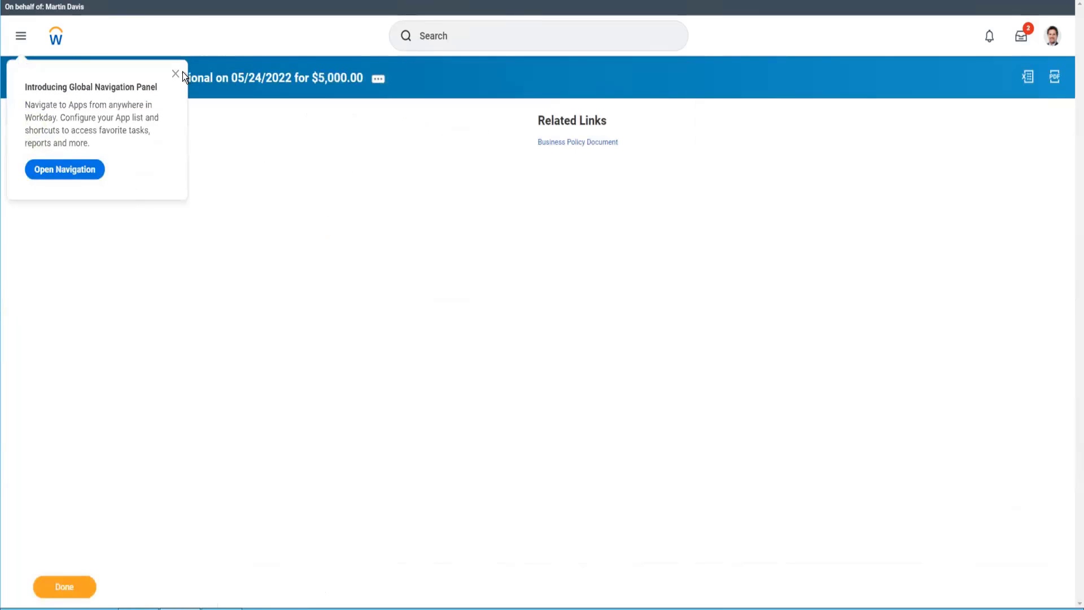
left_click(175, 75)
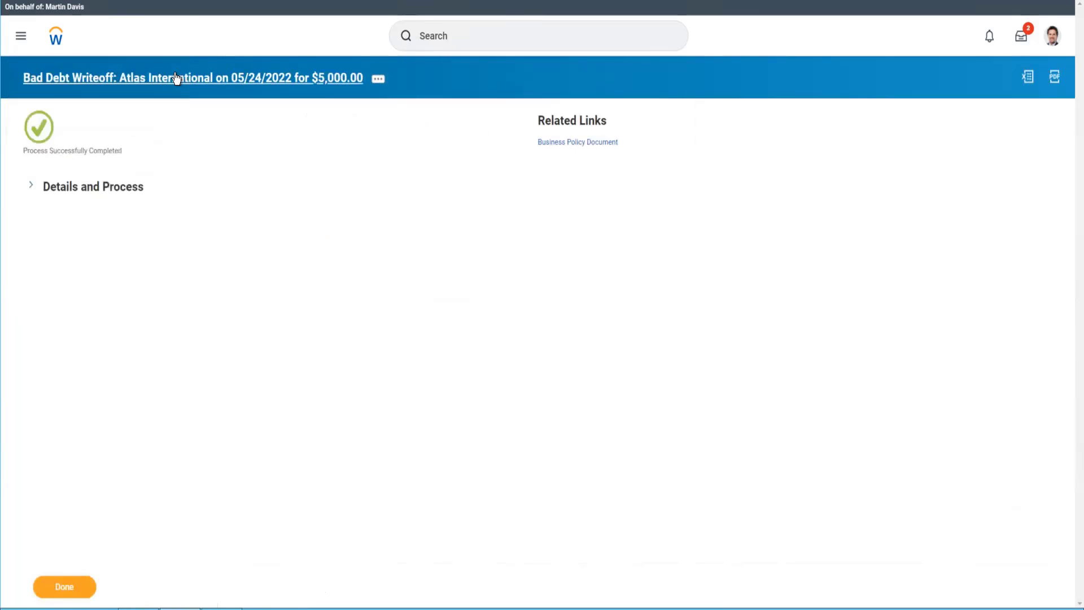
left_click(109, 189)
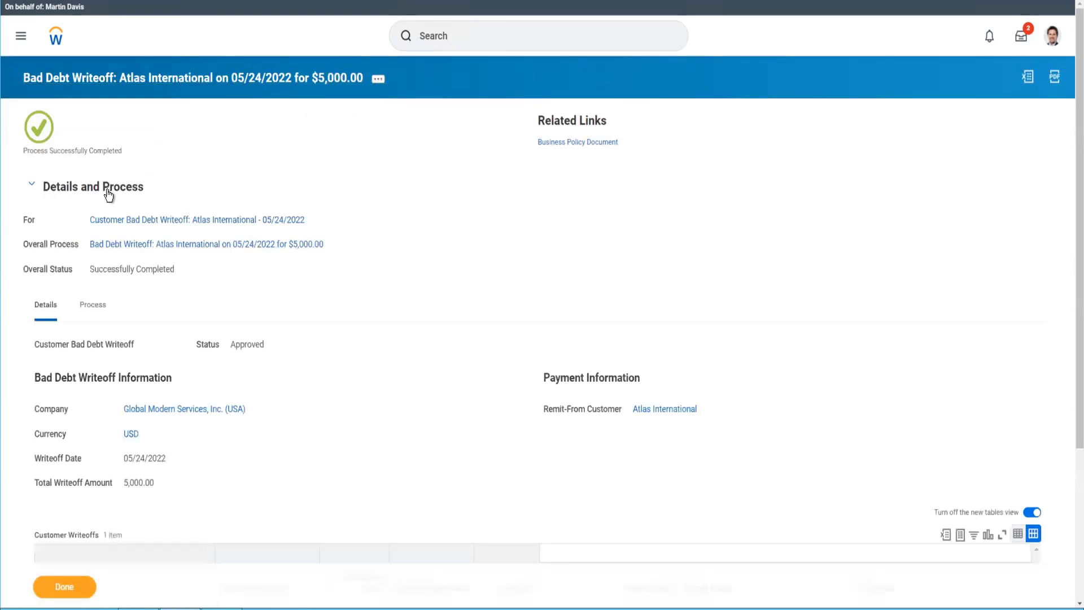
left_click(117, 220)
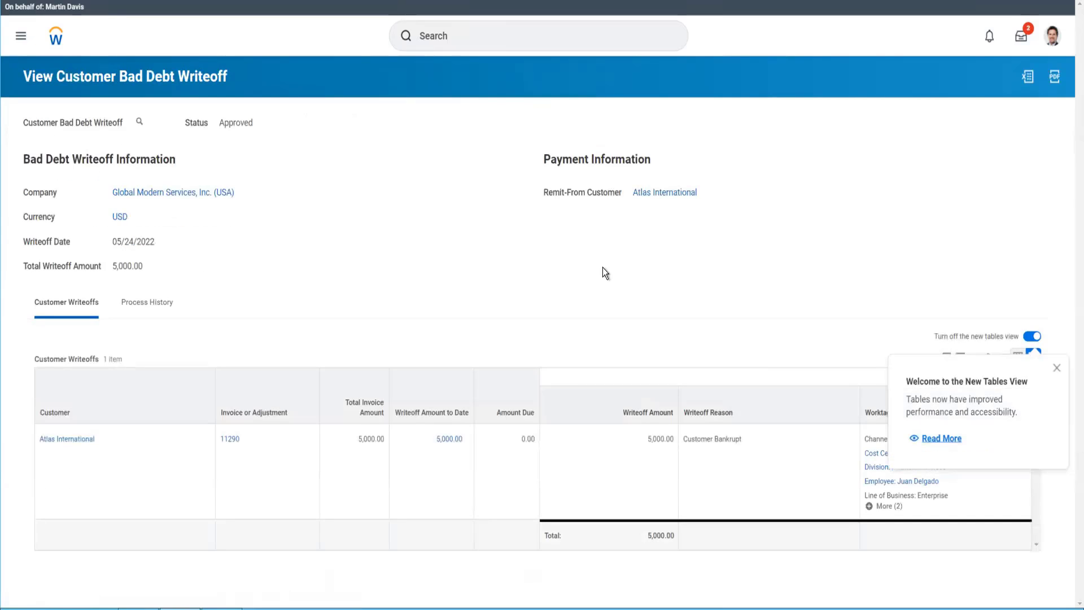
left_click(1057, 367)
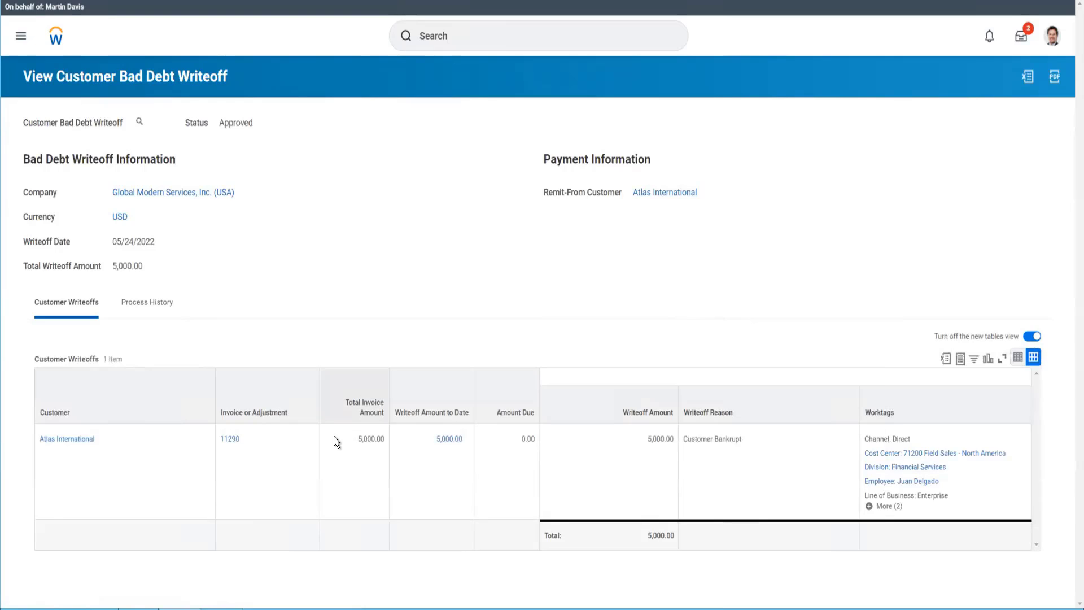
Step: Open invoice 11290 from the writeoff record and examine its payment status and activity
left_click(237, 446)
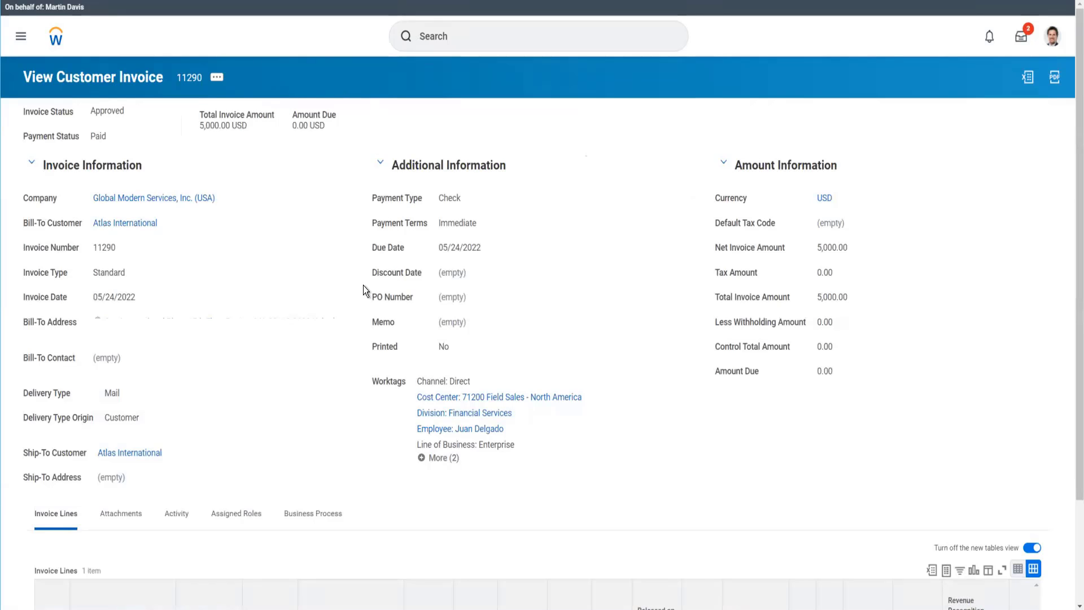
scroll(364, 285, "down", 2)
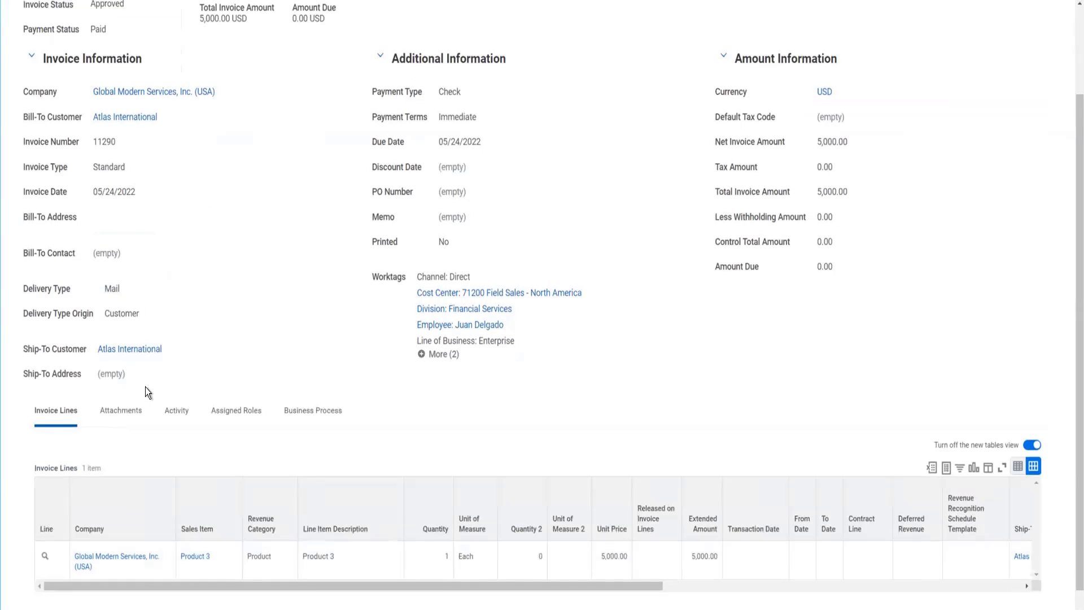
left_click(188, 412)
mouse_move(348, 550)
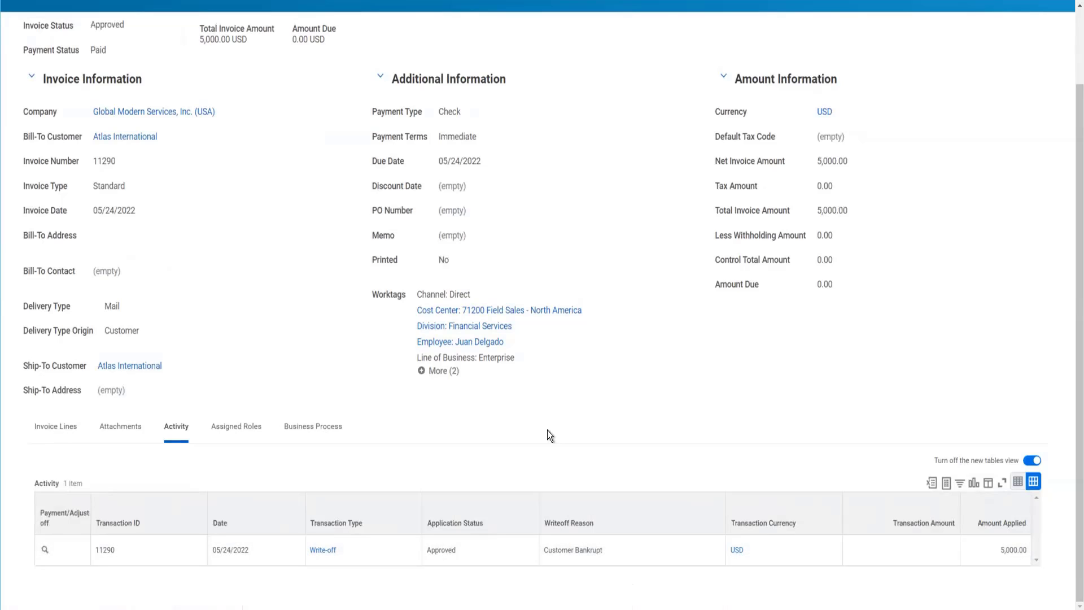
scroll(547, 435, "up", 2)
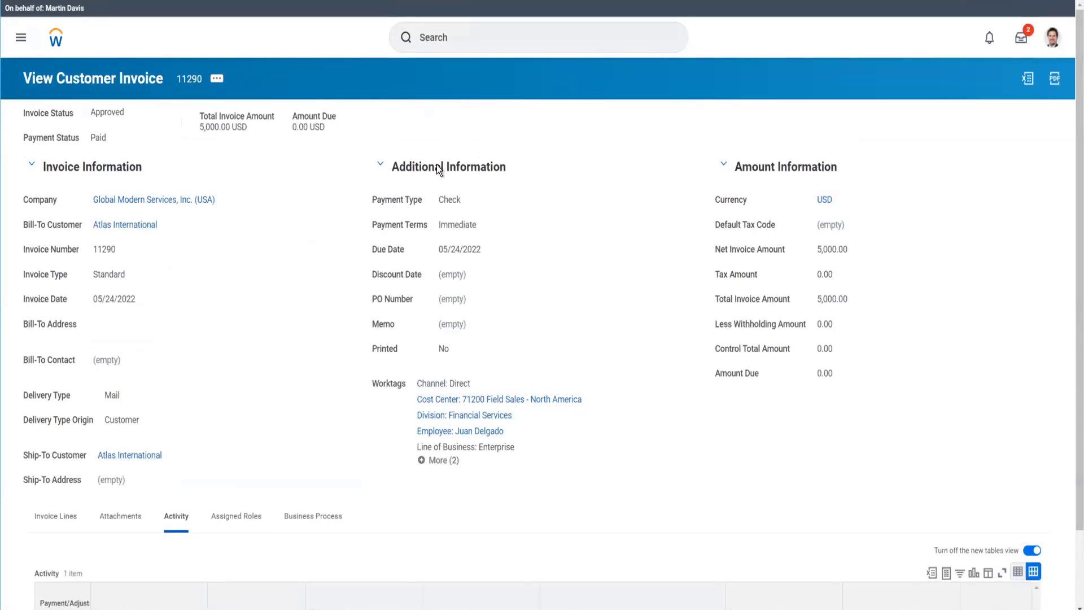
left_click(473, 28)
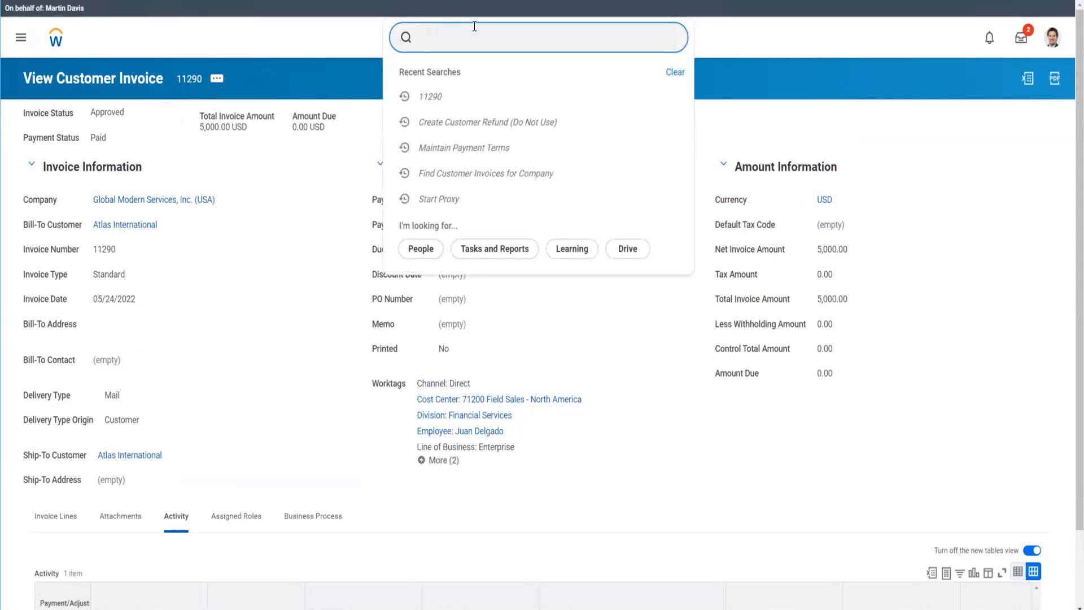
type("find cu")
key("BackSpace")
key("BackSpace")
key("BackSpace")
key("BackSpace")
key("BackSpace")
key("BackSpace")
key("BackSpace")
left_click(219, 86)
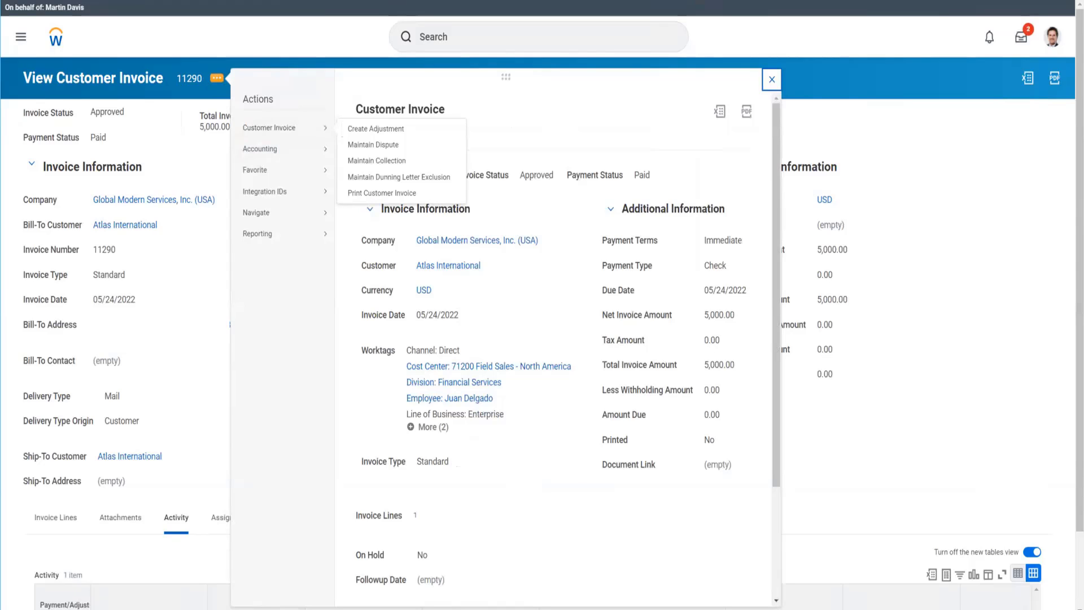
Step: Open the Start Proxy task and select the worker who submitted the bad debt writeoff to act as
left_click(472, 36)
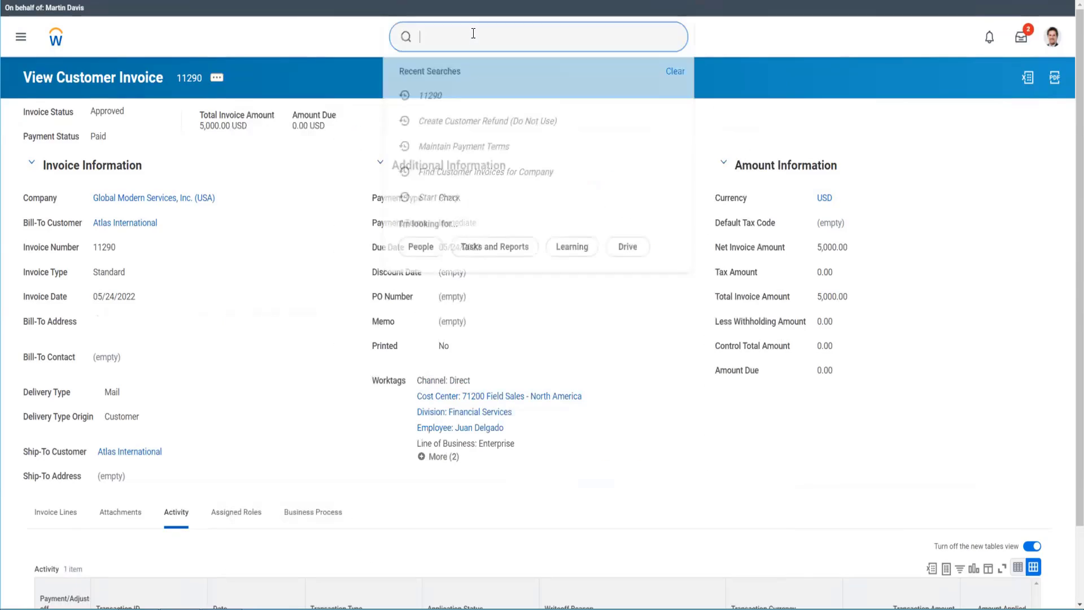
type("sta")
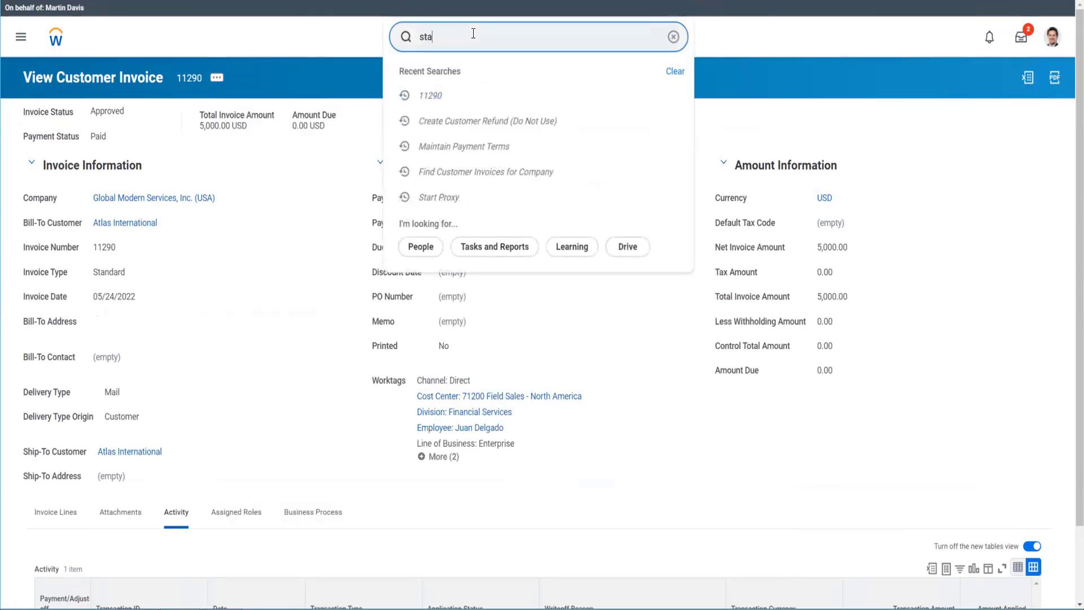
type("rt proxy")
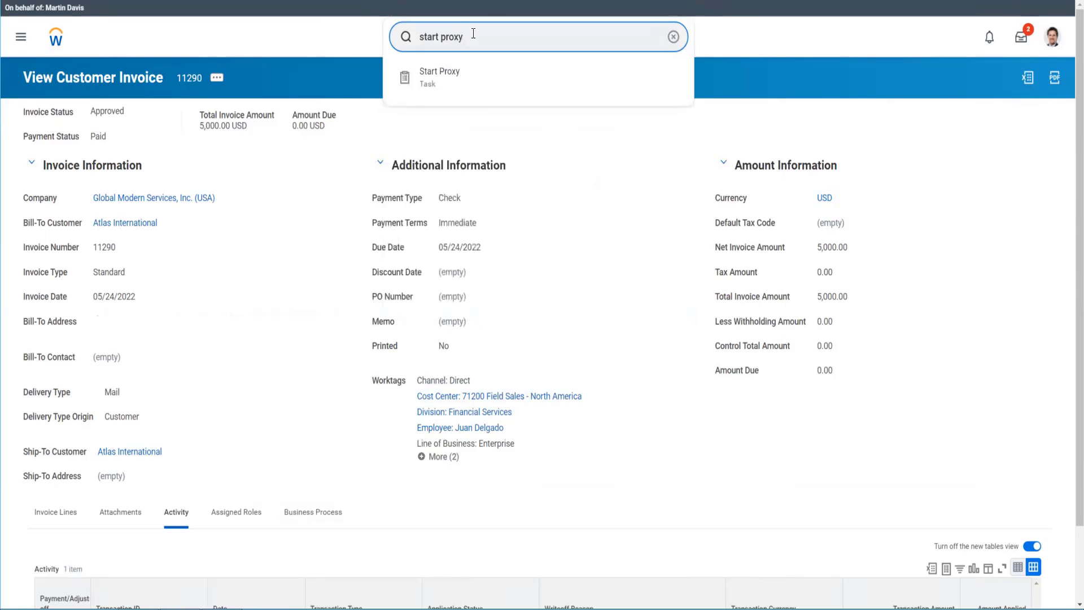
key("Return")
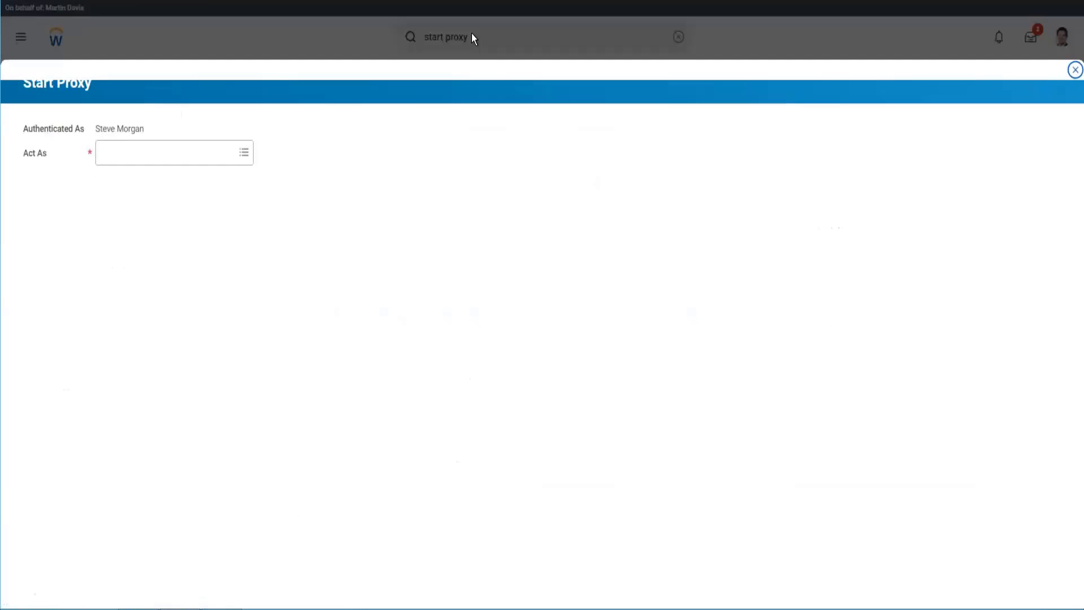
left_click(183, 154)
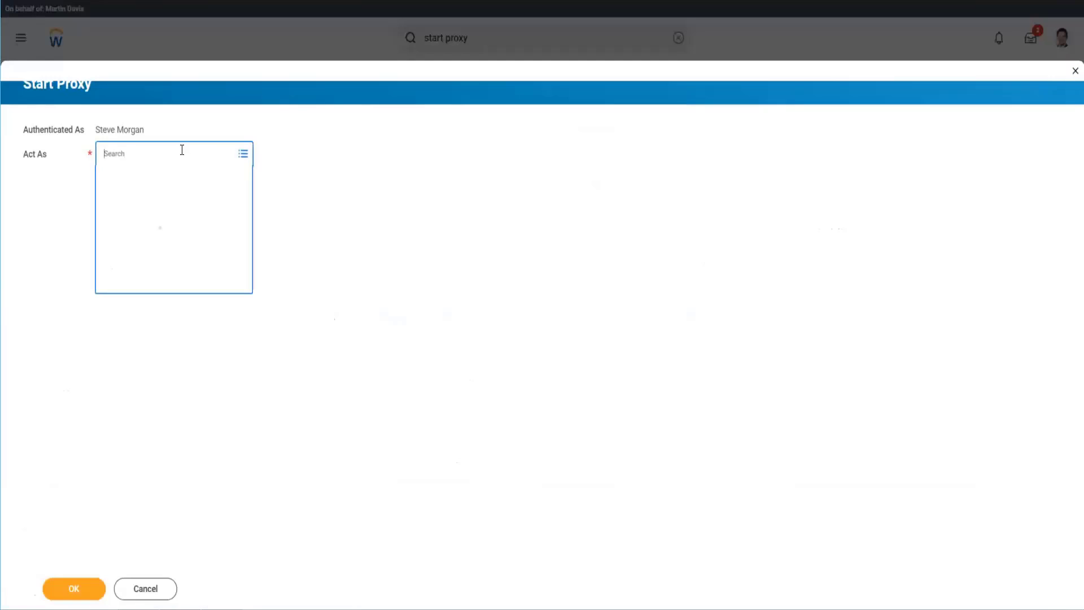
type("term")
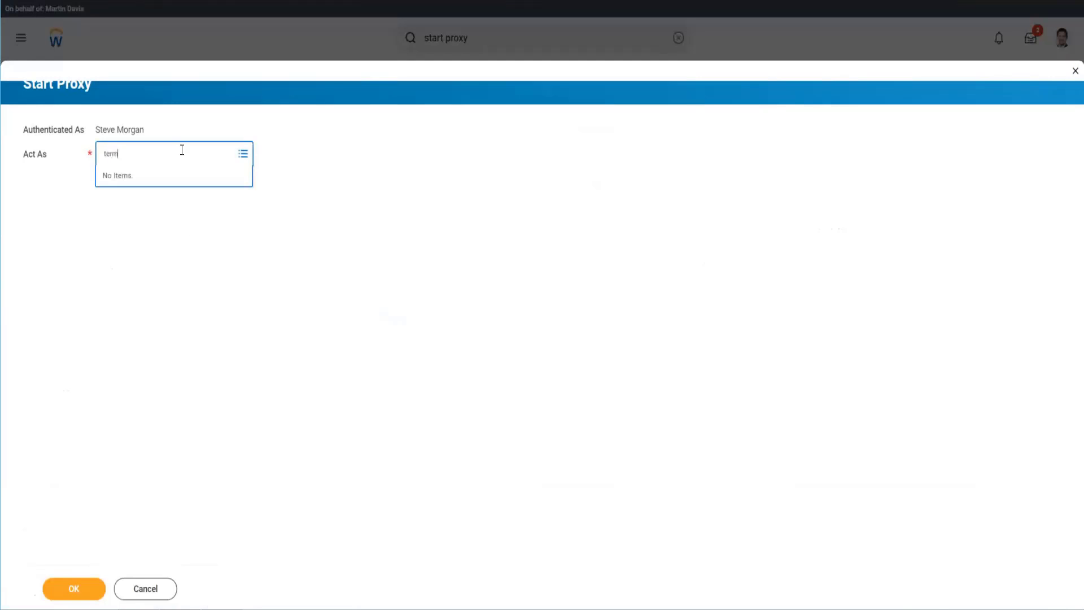
key("BackSpace")
type("ser")
key("Return")
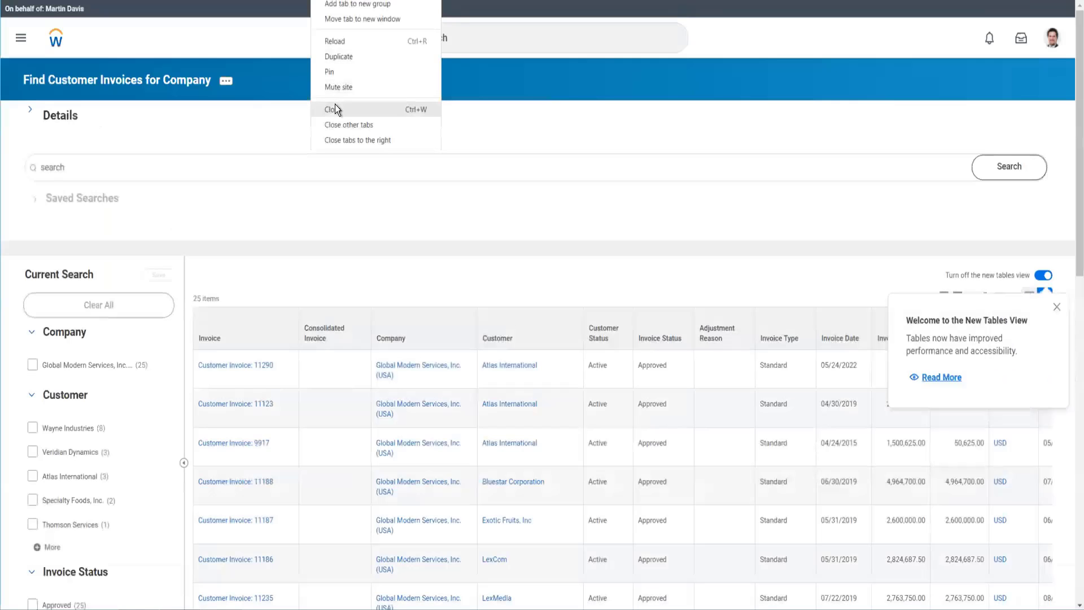
Step: Close the leftover browser tabs for Find Customer Invoices for Company and invoice 11183, and start the proxy session
left_click(334, 107)
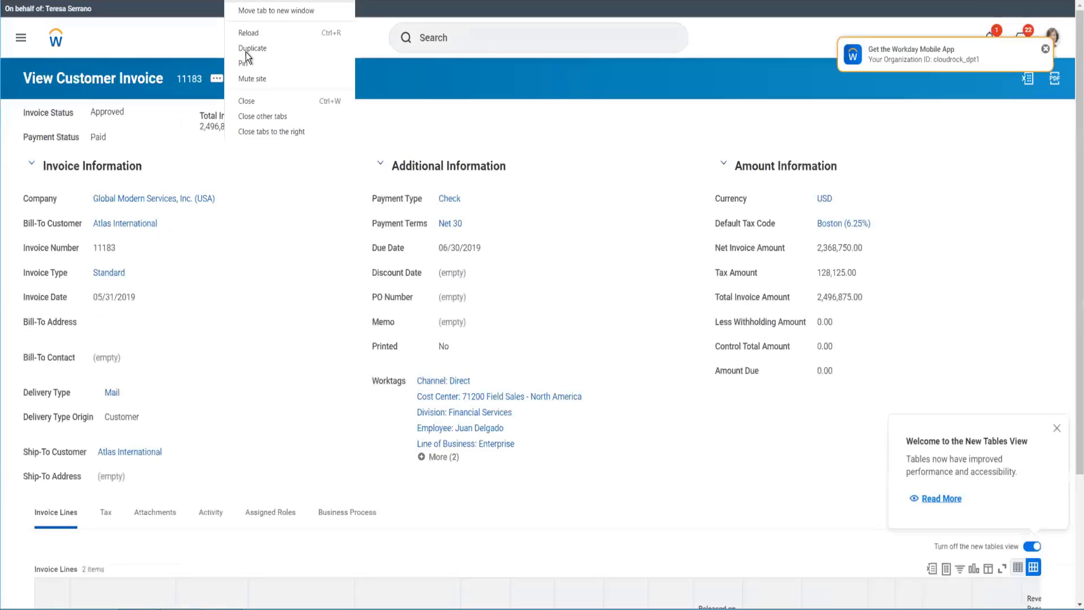
left_click(246, 103)
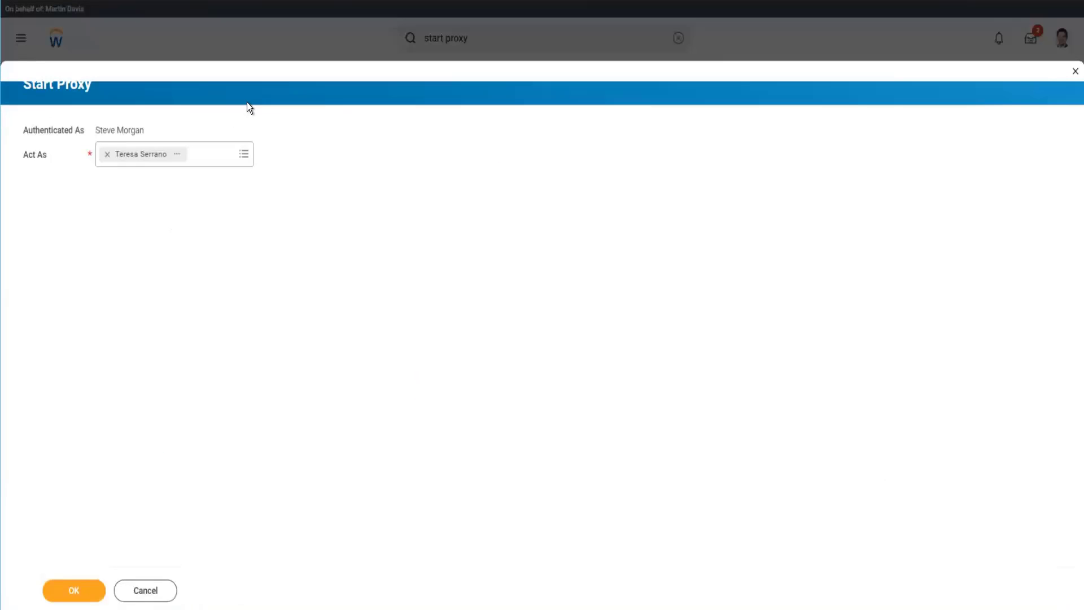
left_click(79, 589)
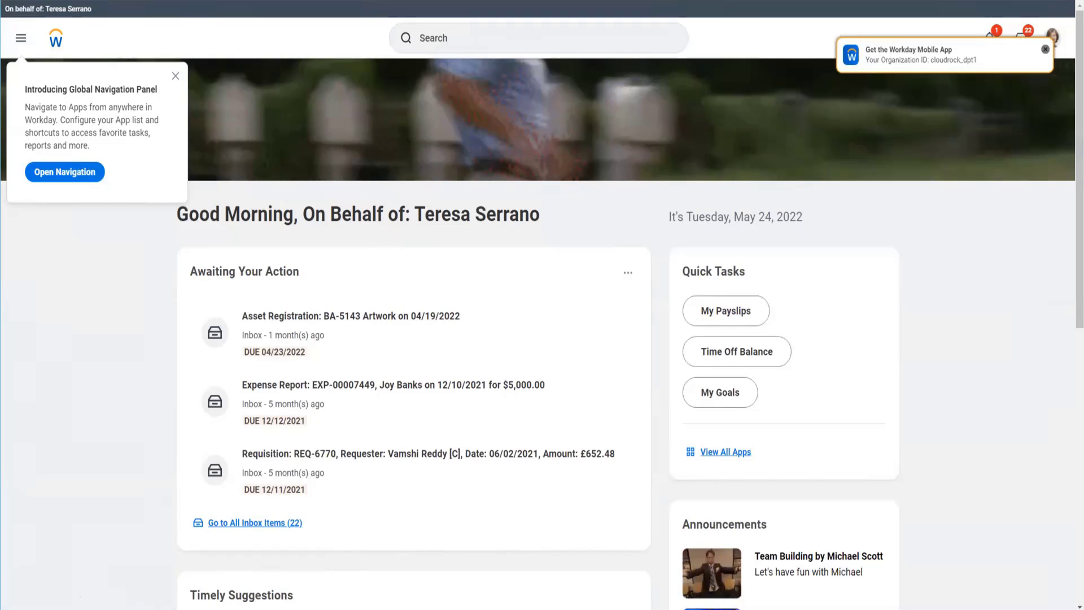
Step: Dismiss the navigation and mobile app notices and open the Find Customer Invoices for Company report
mouse_move(137, 609)
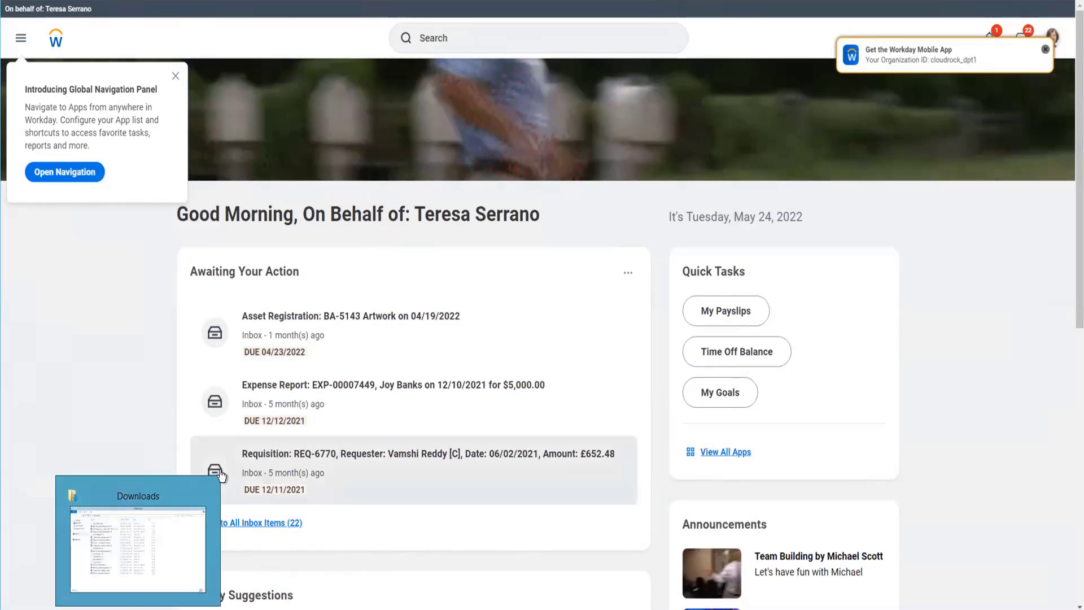
left_click(175, 76)
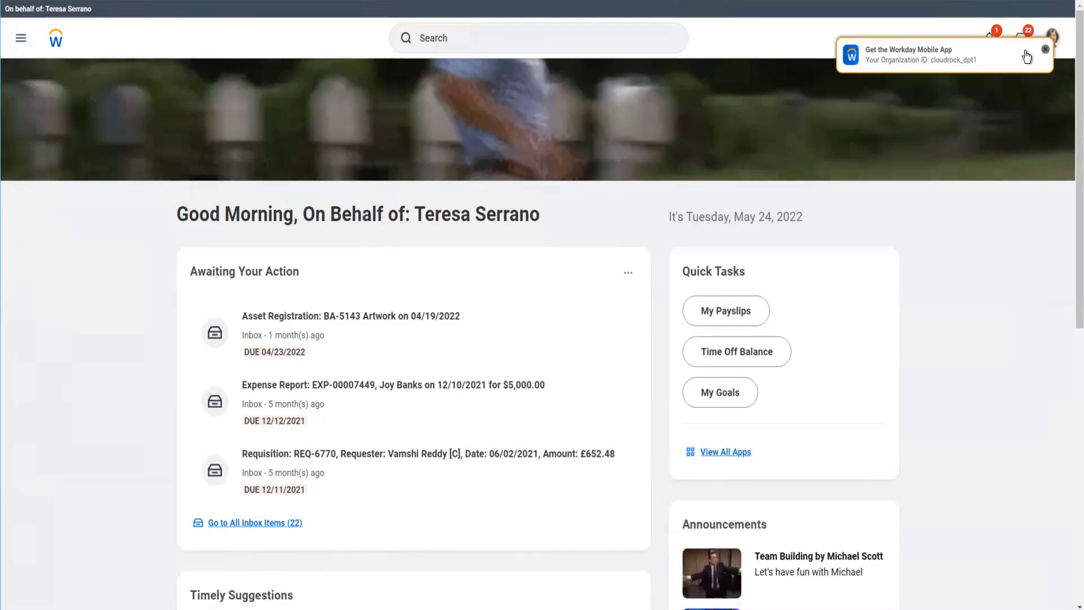
left_click(1047, 50)
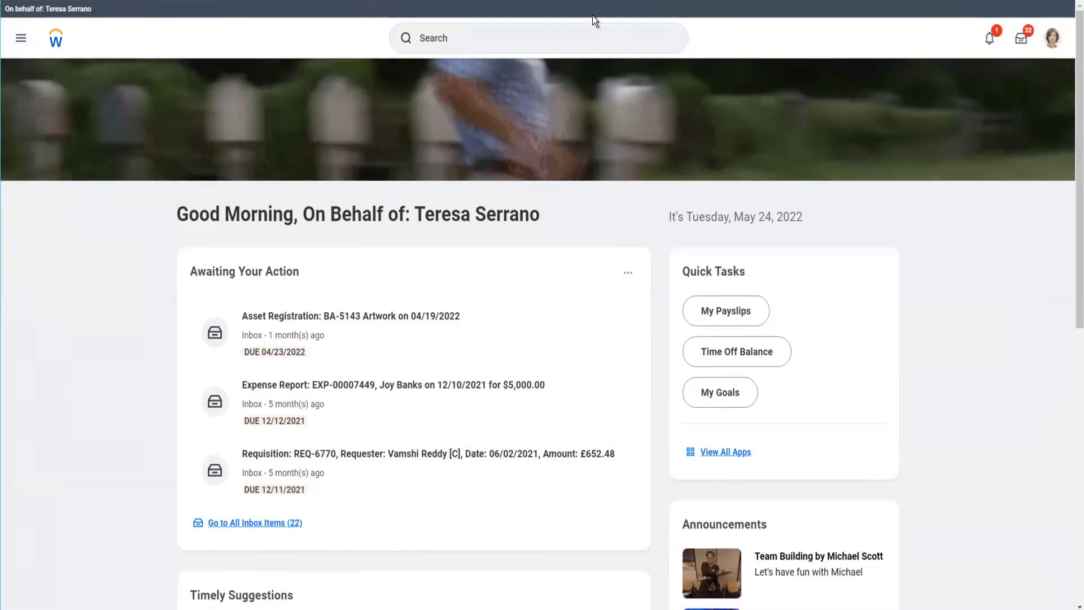
left_click(554, 35)
type("find cust inv")
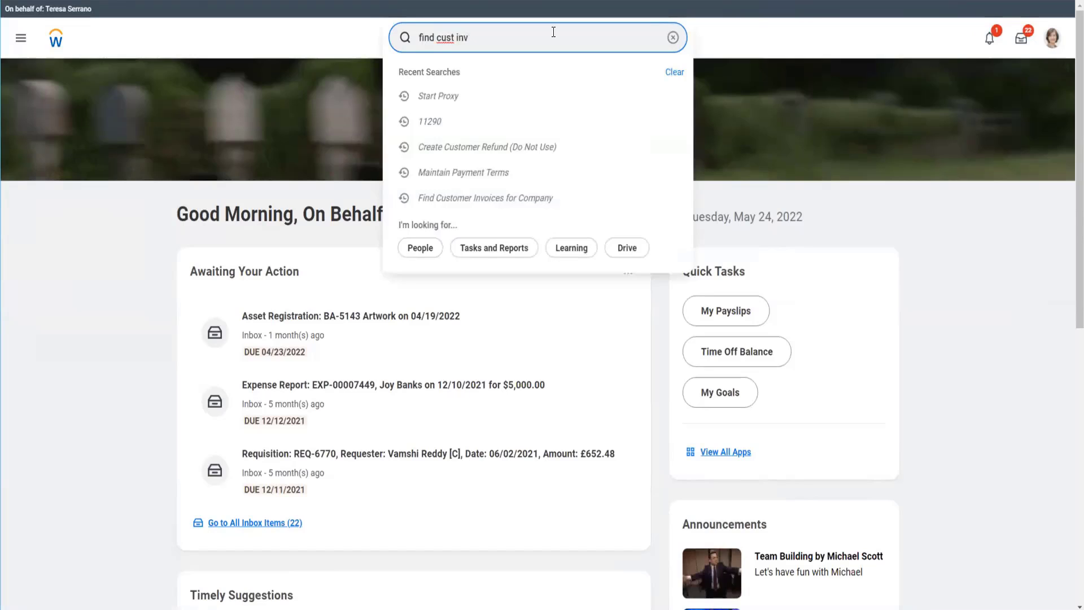
left_click(510, 223)
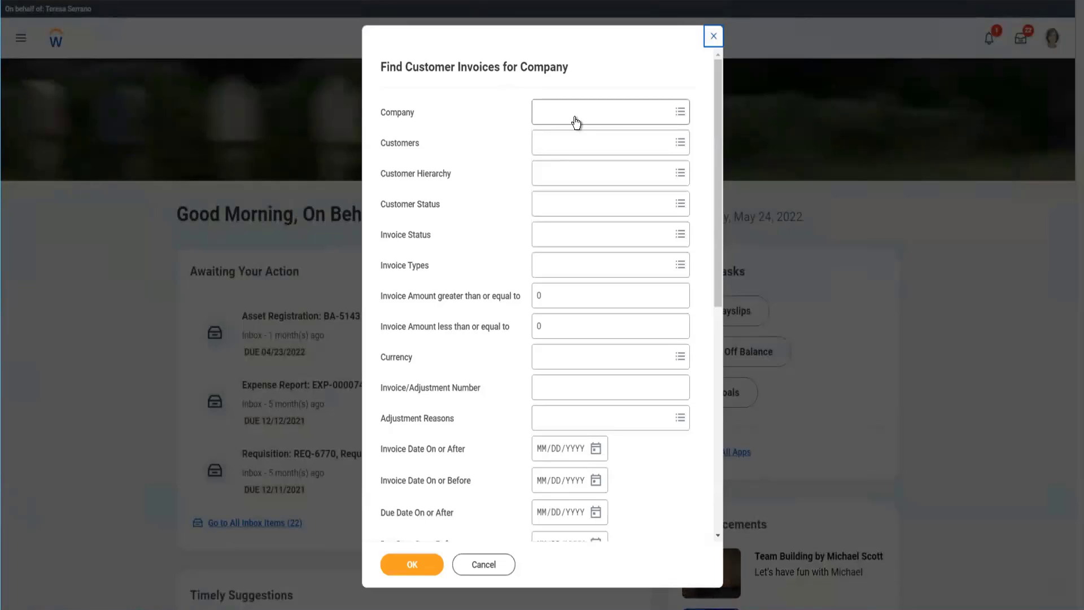
Step: Set the invoice search's company to Global Modern Services, Inc. (USA) and its customer to Atlas International
left_click(573, 115)
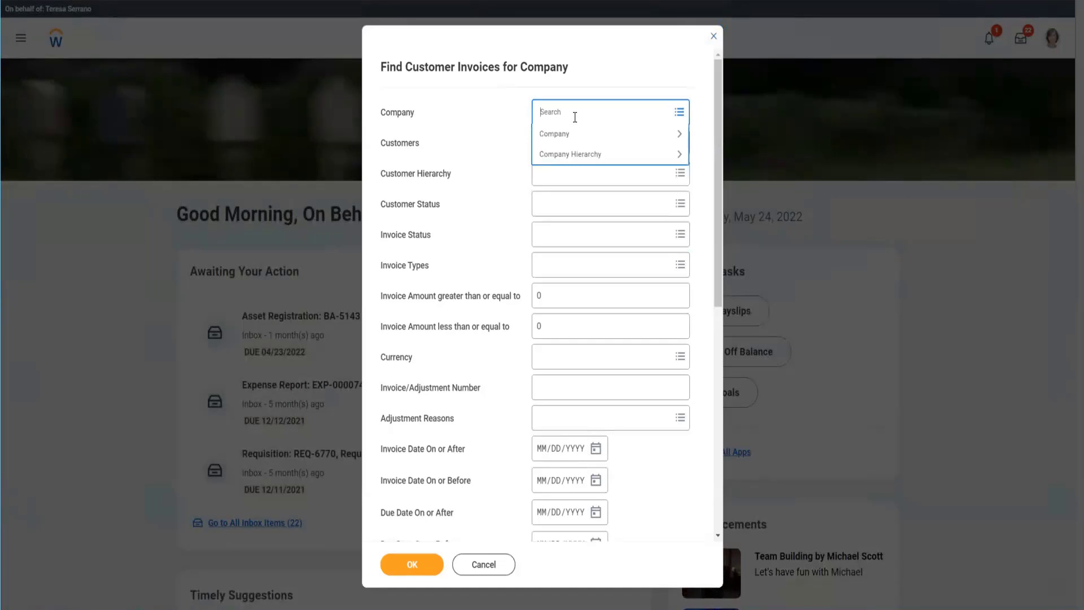
type("gms isa")
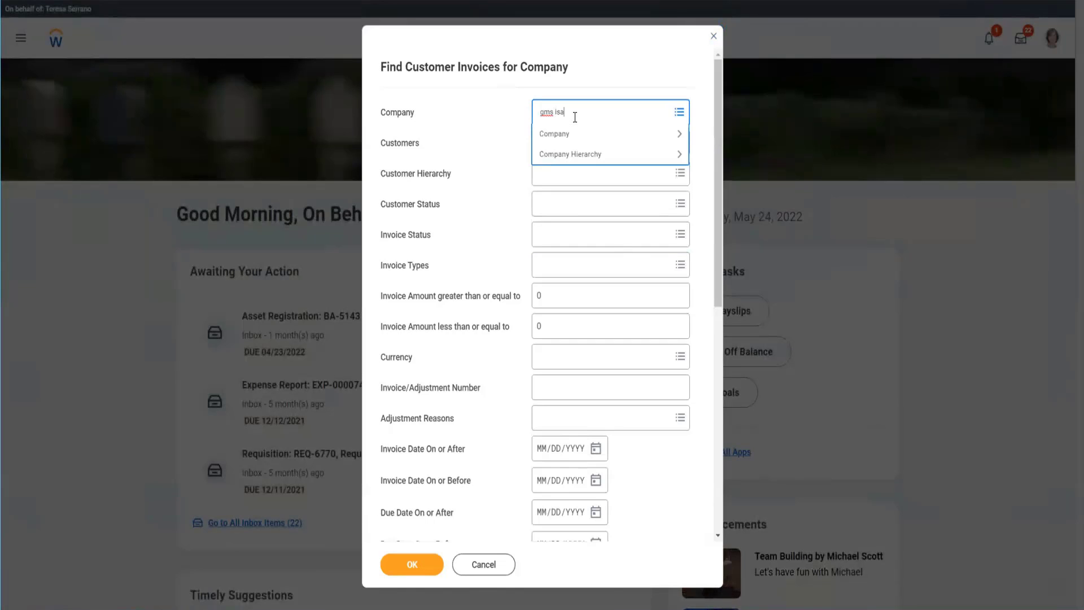
key("Return")
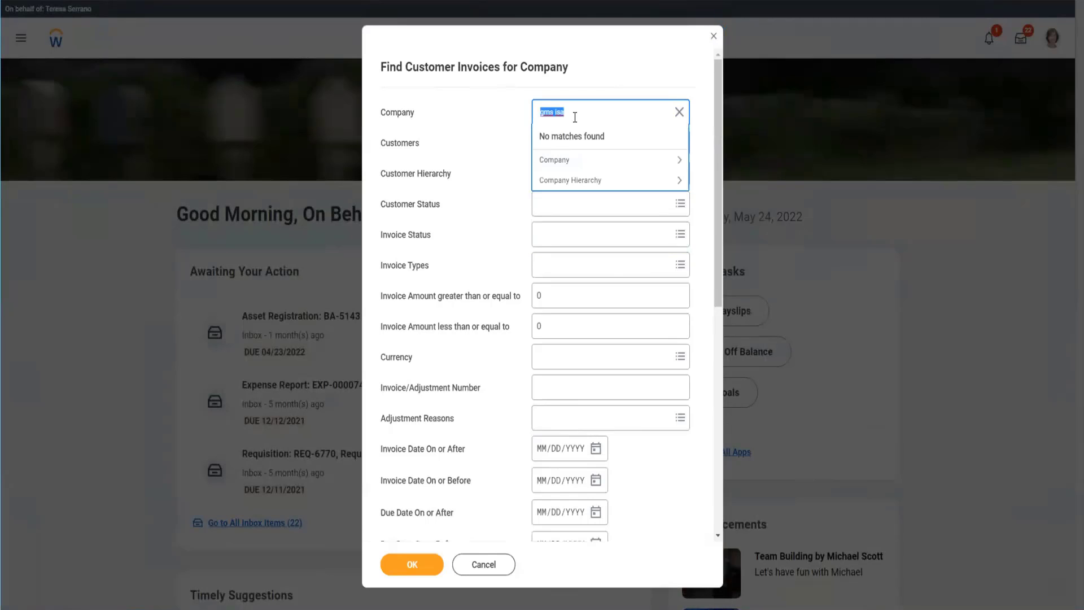
type("gms")
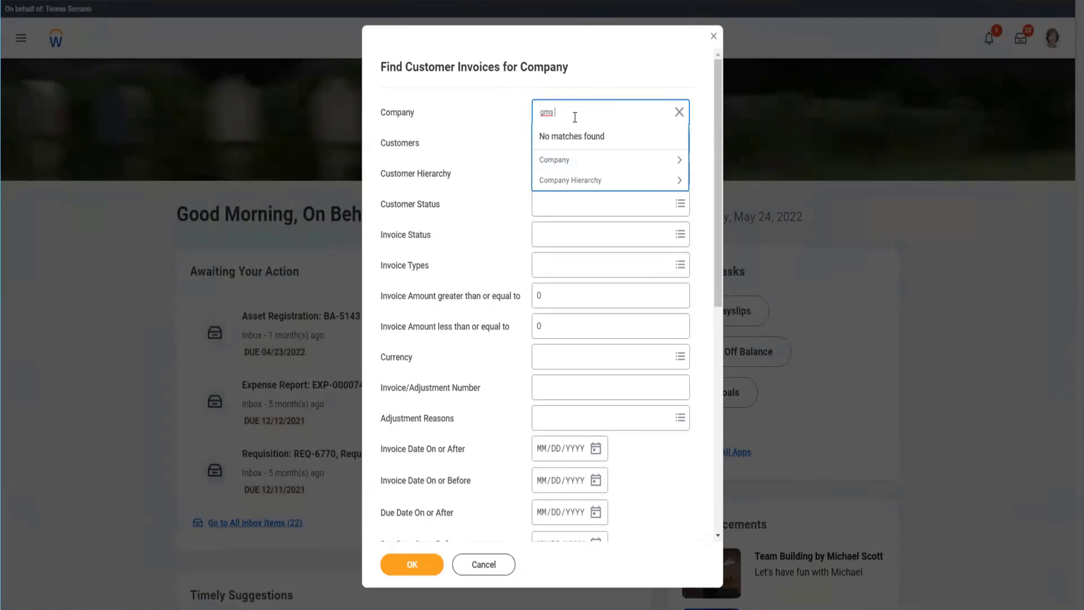
type(" usa")
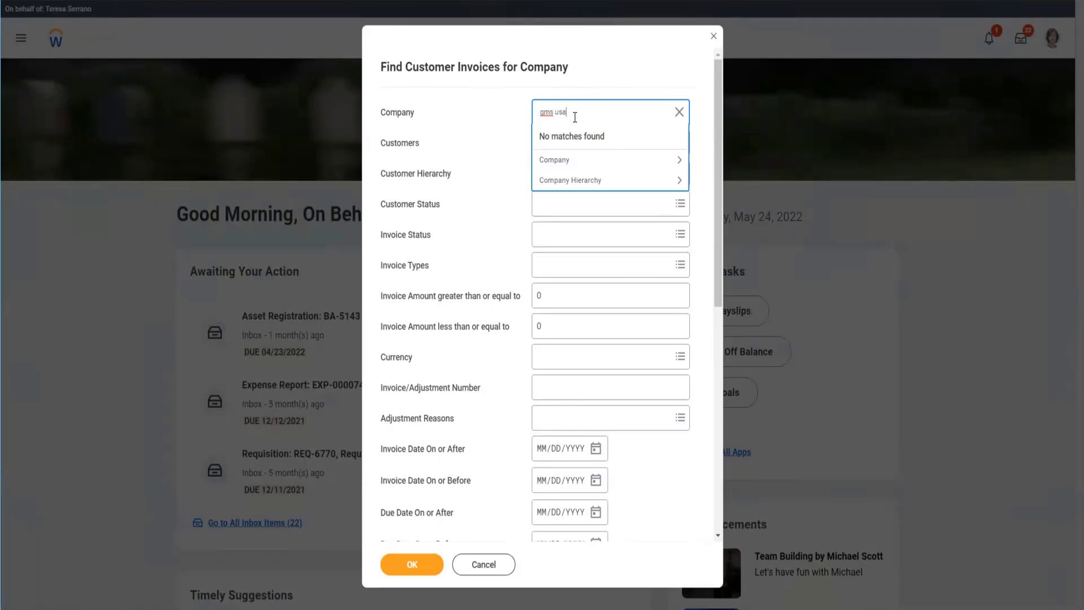
key("Return")
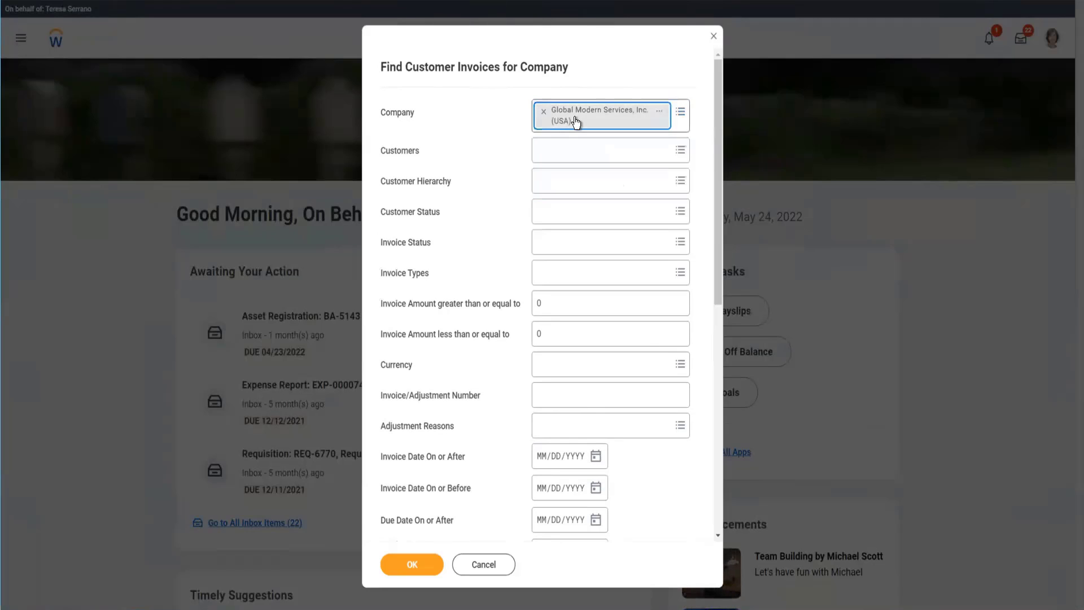
left_click(556, 150)
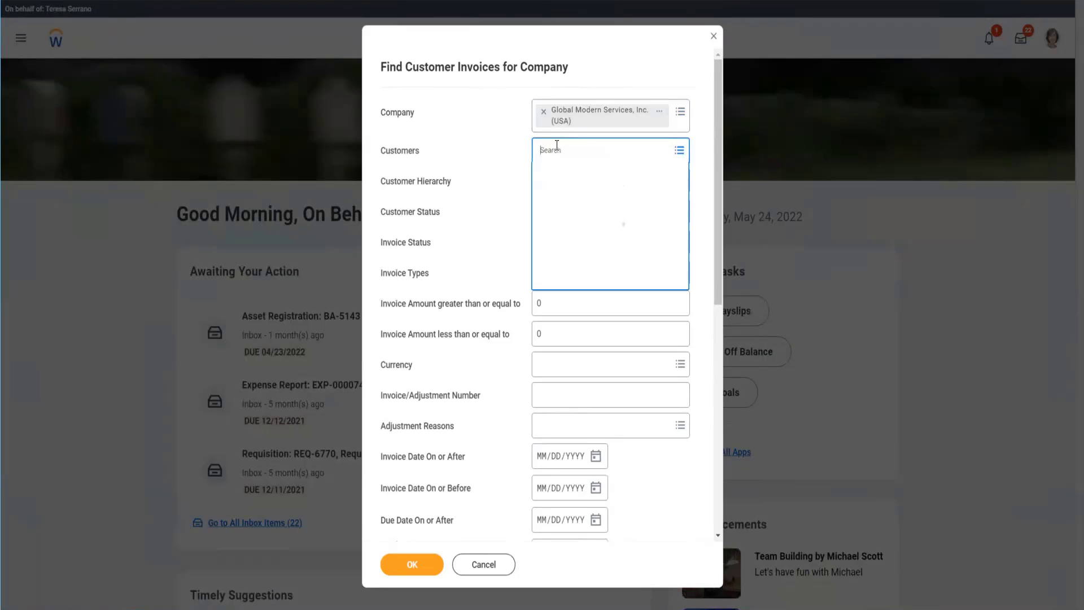
type("atlas inter")
key("Return")
left_click(511, 180)
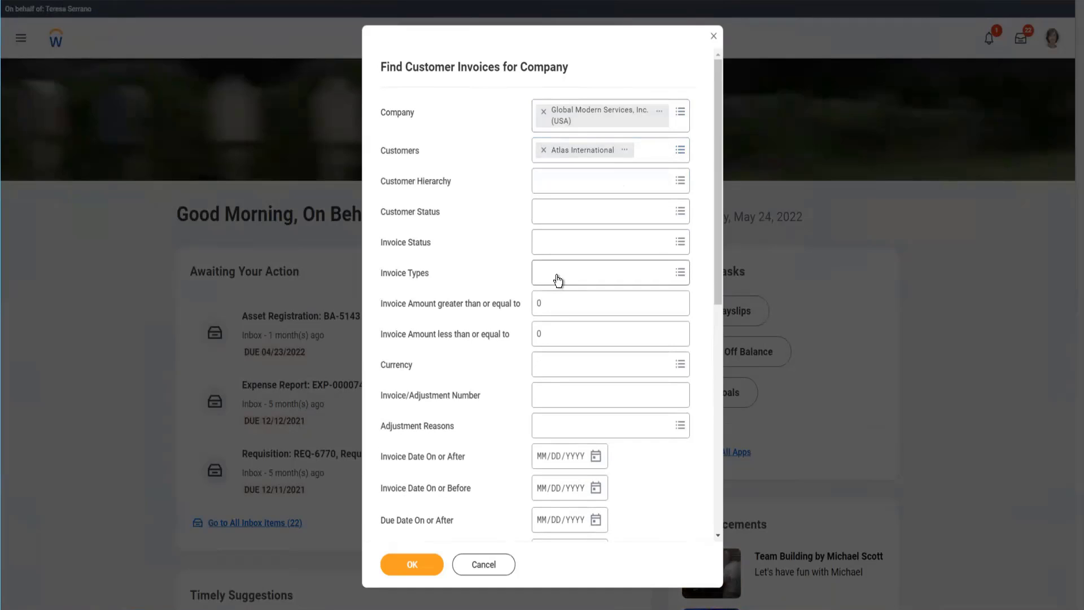
Step: Limit the search to invoices dated on or after 05/24/2022 and run it
scroll(542, 359, "down", 3)
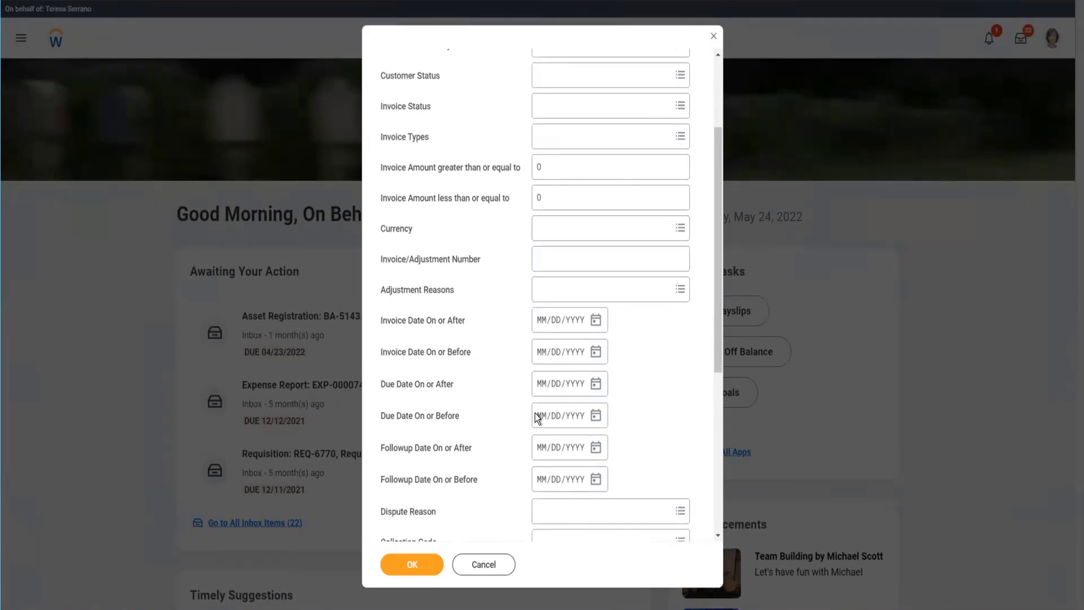
left_click(596, 320)
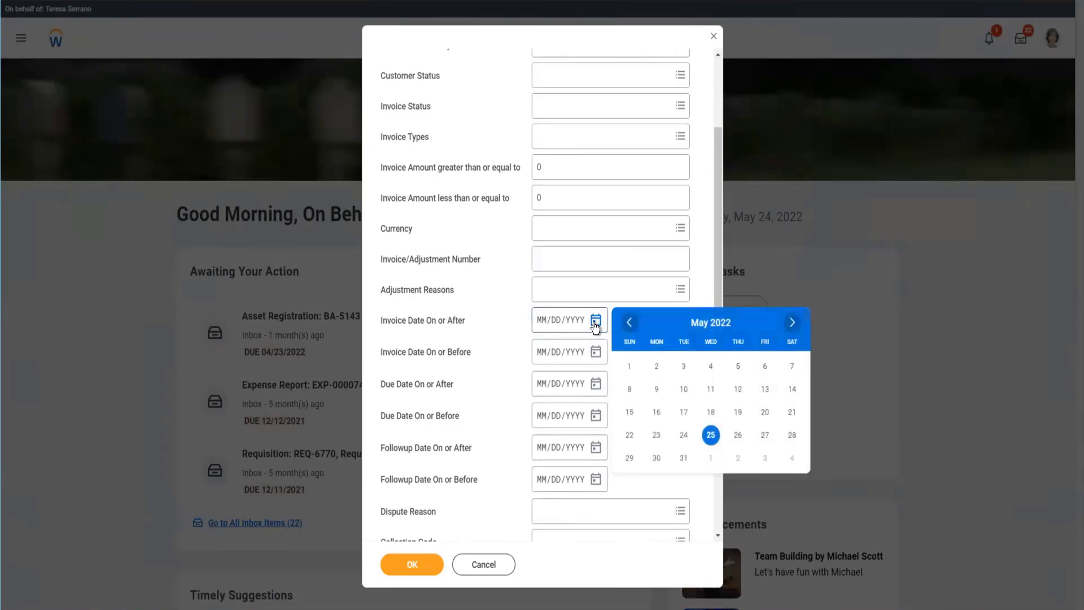
left_click(684, 436)
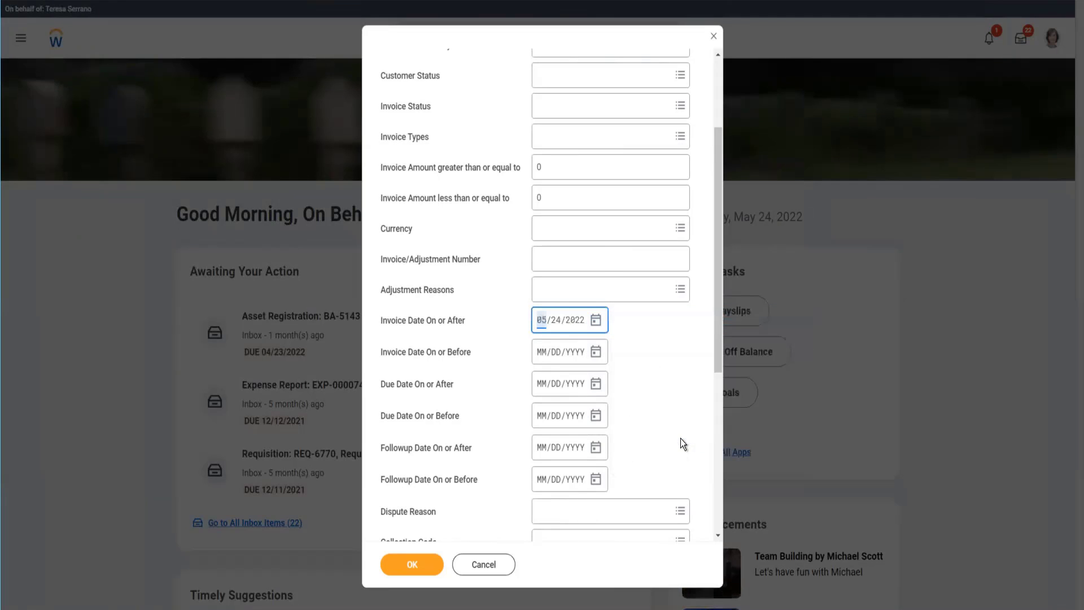
left_click(409, 566)
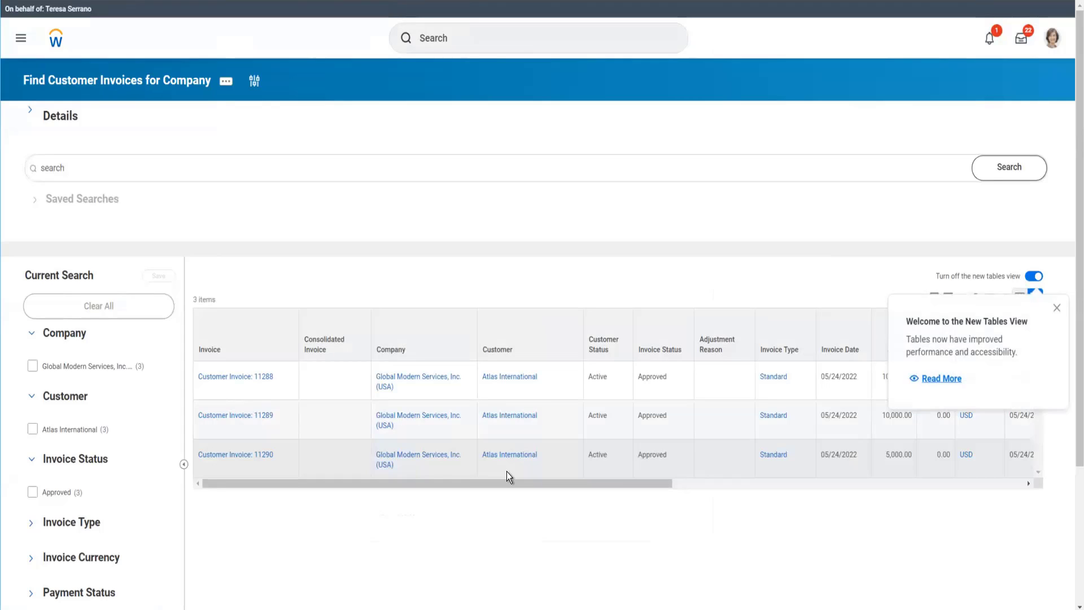
Step: Examine the Customer Invoice actions available for invoice 11289 and close its preview
mouse_move(282, 378)
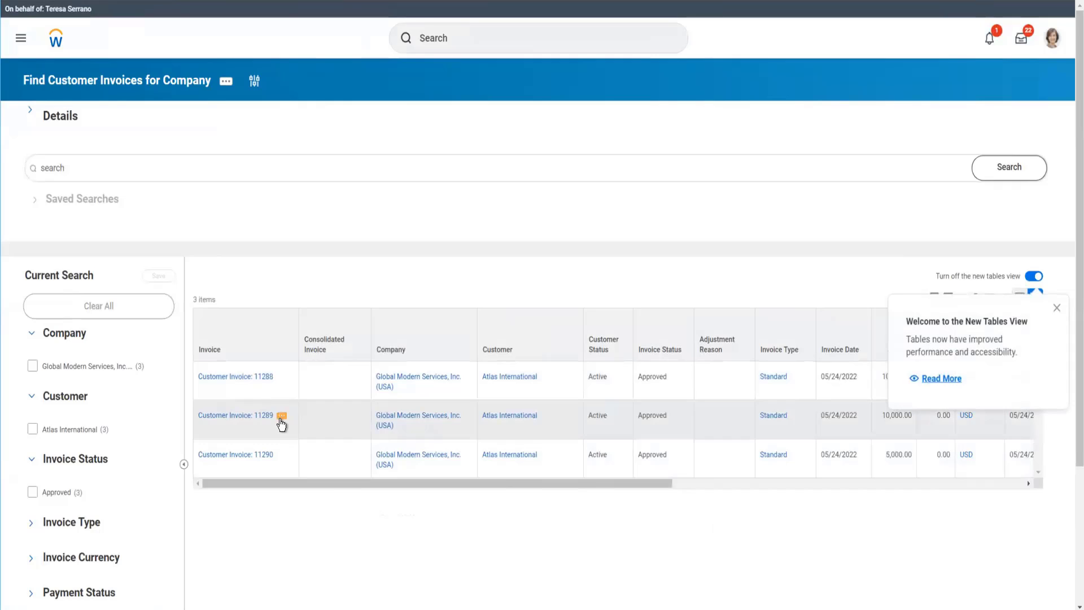
left_click(282, 416)
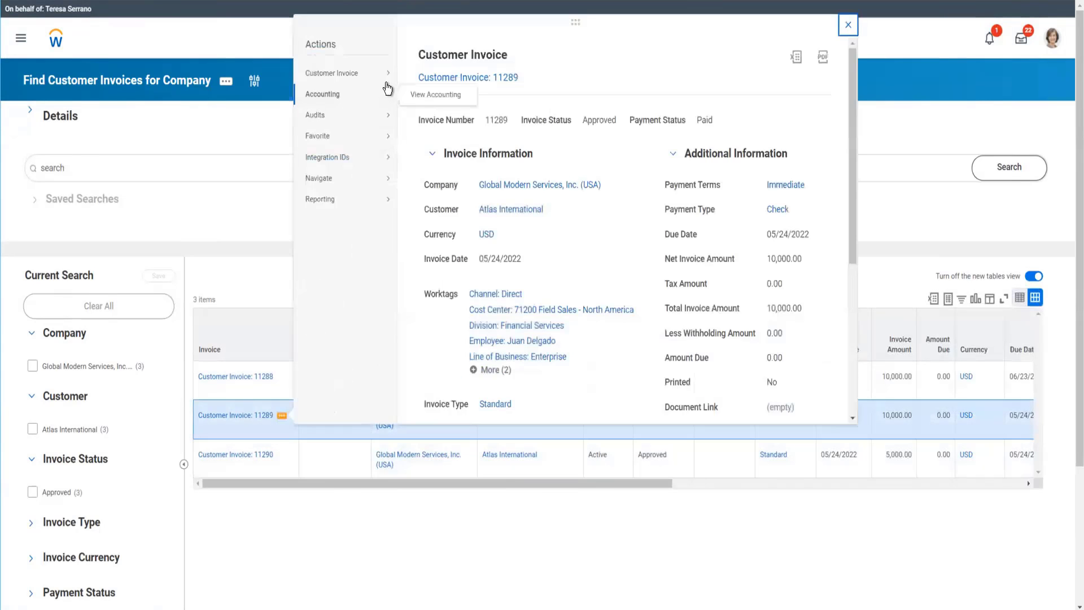
mouse_move(387, 78)
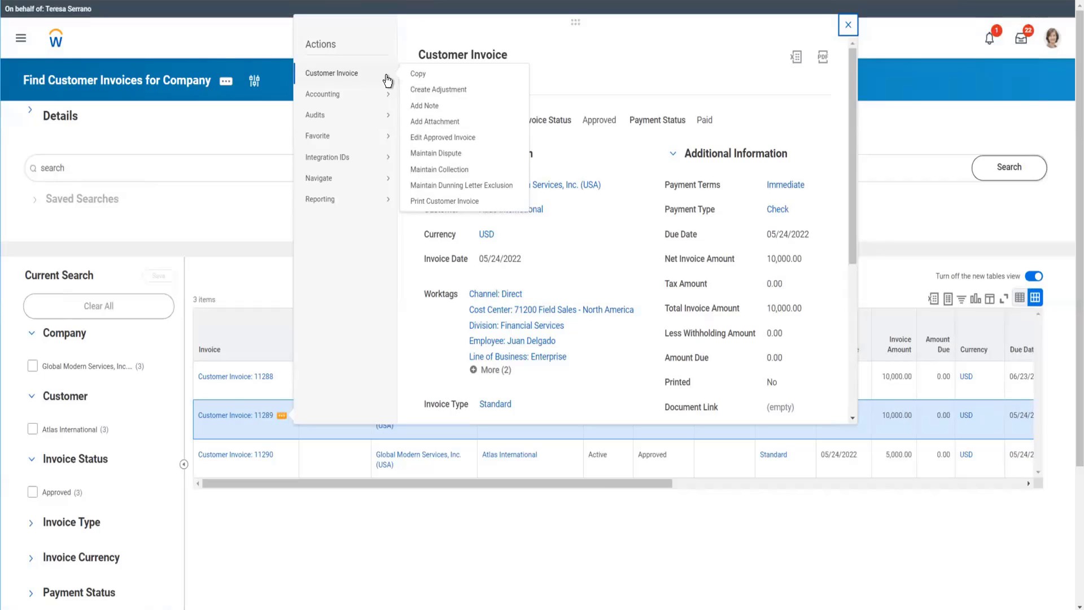
left_click(243, 121)
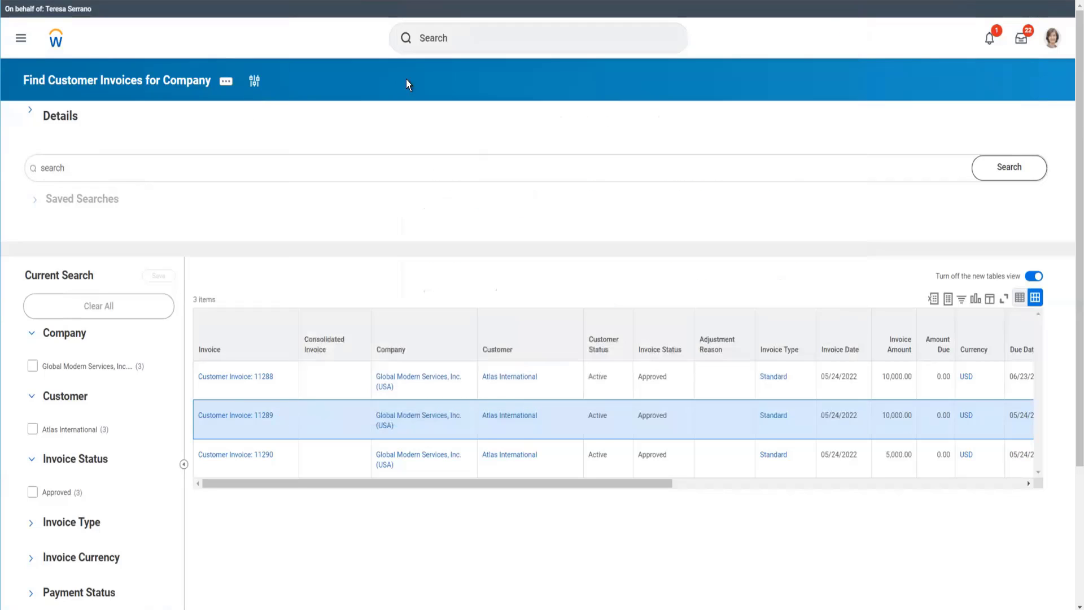
Step: Open the Edit Customer Account Options task for Global Modern Services, Inc. (USA)
left_click(460, 40)
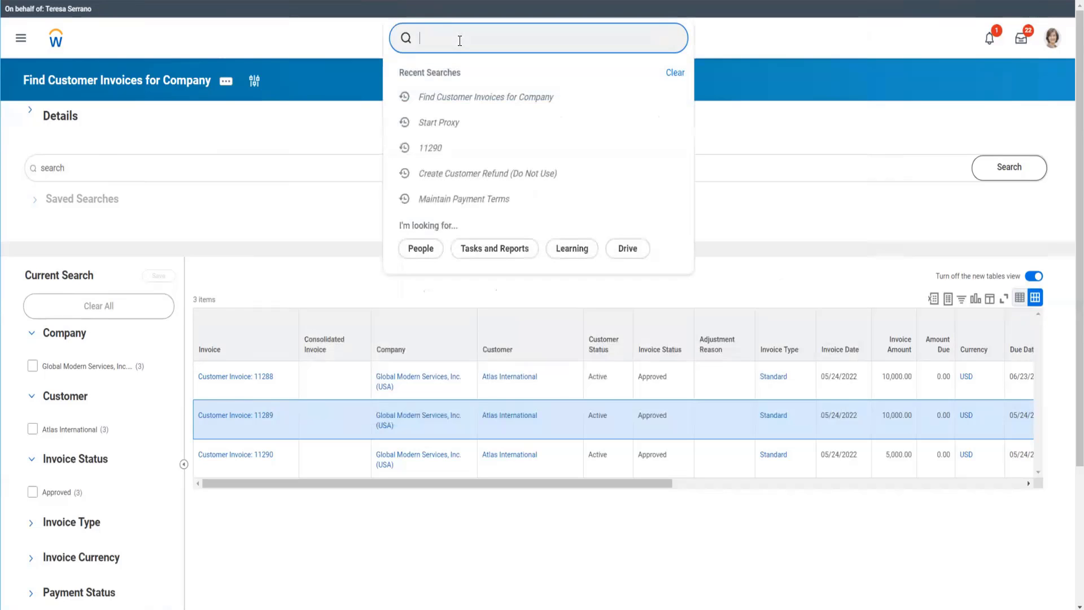
type("edit cust rcc option")
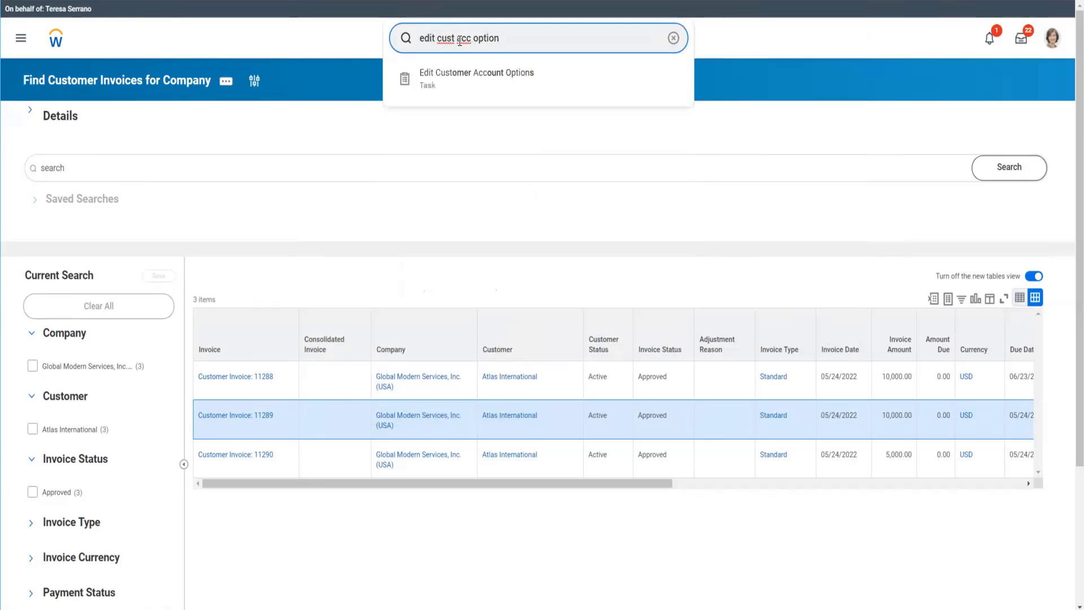
left_click(489, 85)
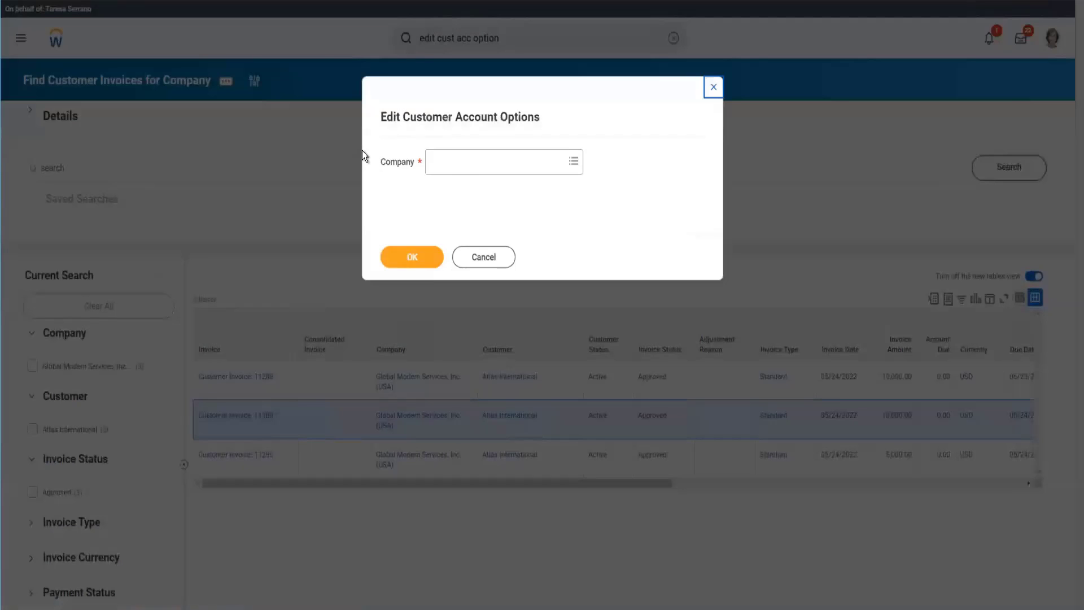
left_click(467, 163)
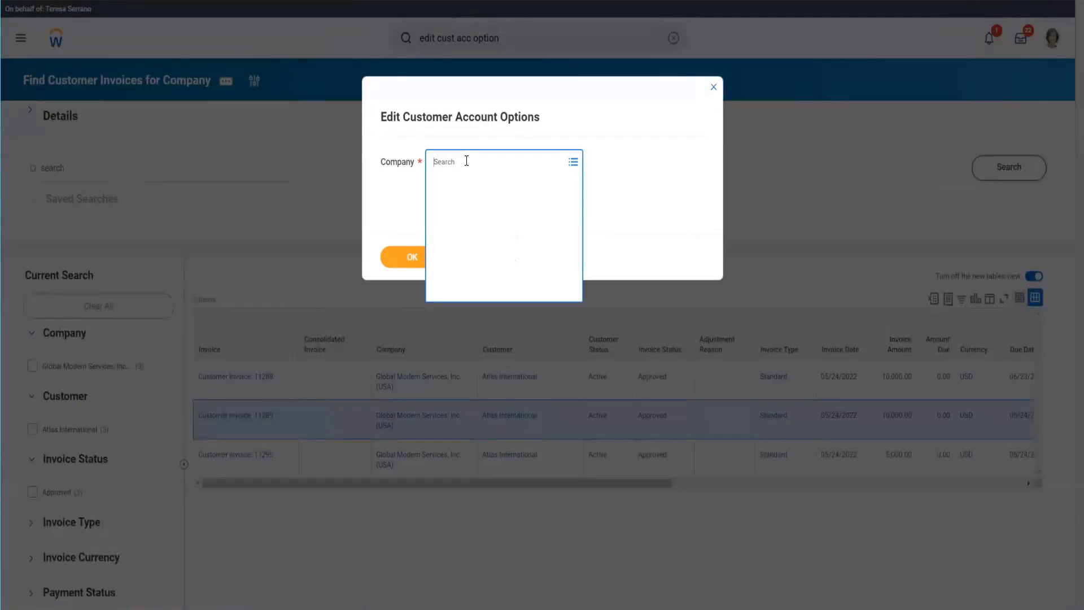
type("gms usa")
key("Return")
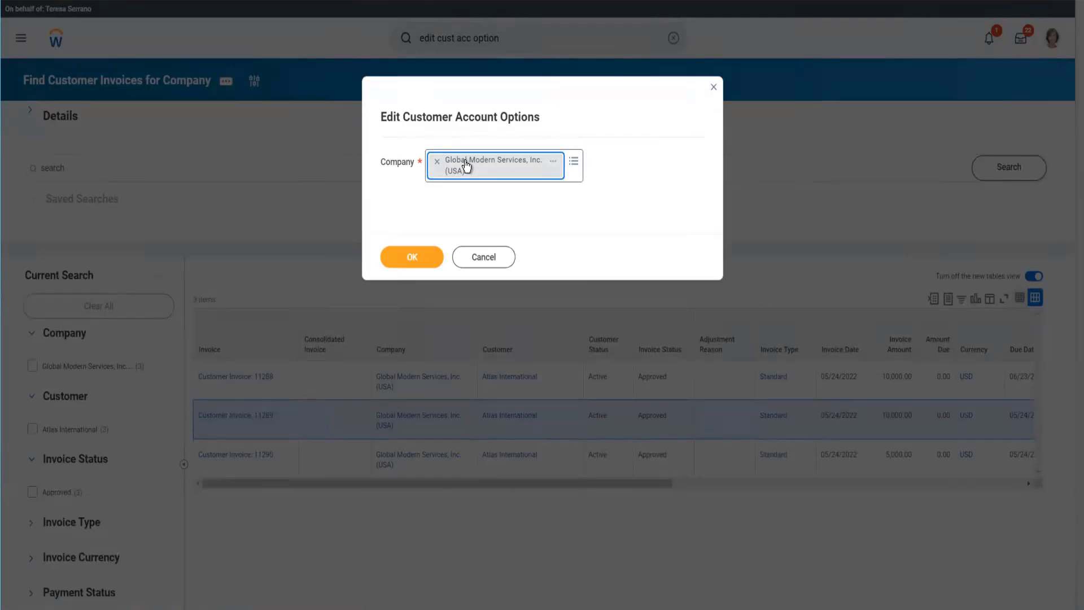
left_click(421, 259)
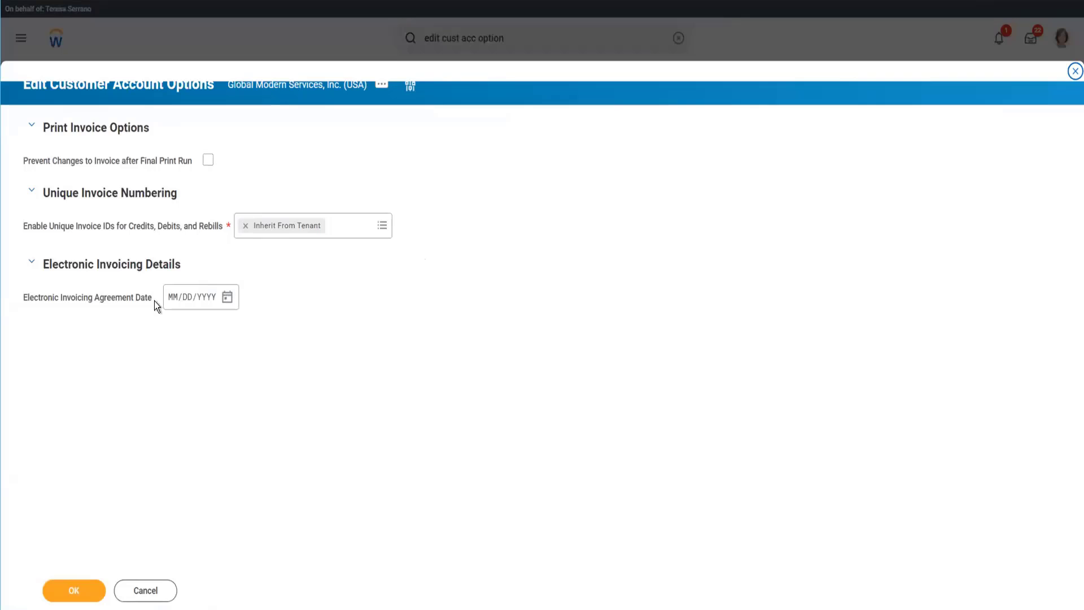
Step: Try out the Prevent Changes to Invoice after Final Print Run option, clear it again and discard the page's changes
left_click(208, 161)
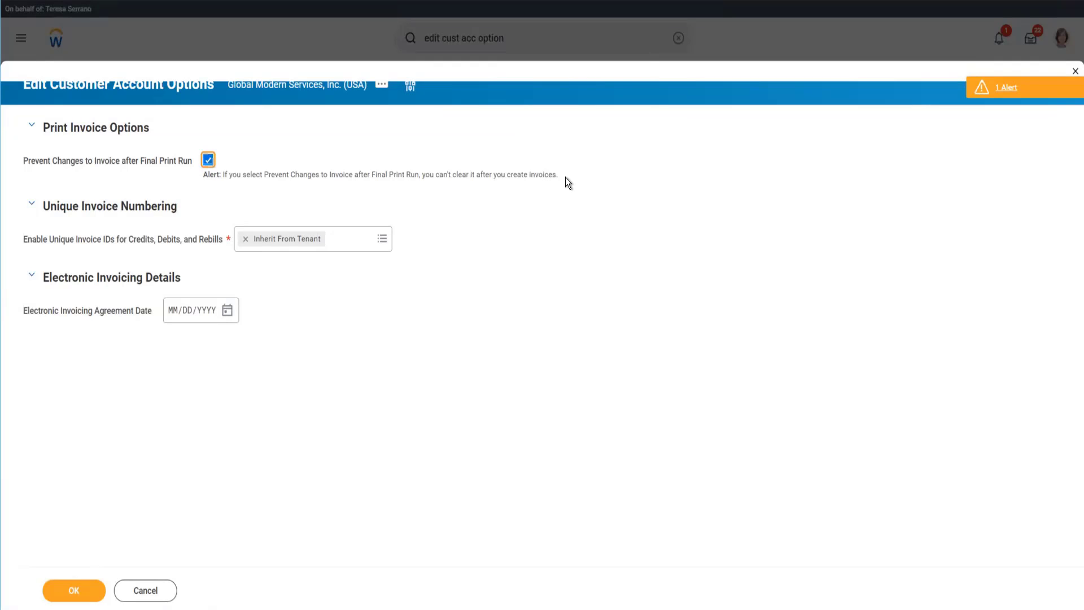
left_click_drag(565, 177, 277, 161)
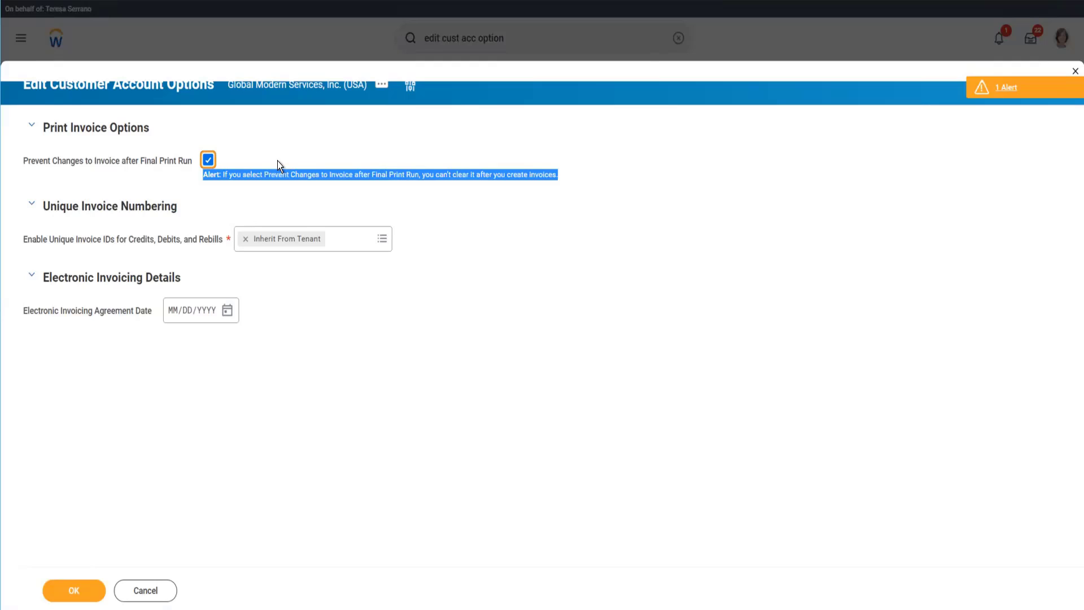
left_click(276, 161)
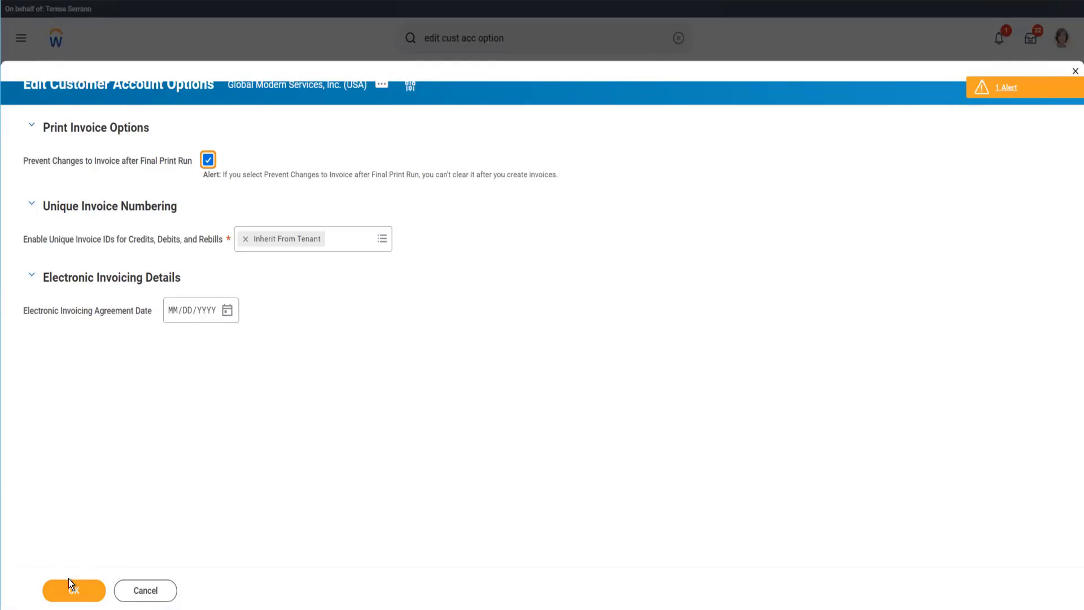
left_click(208, 160)
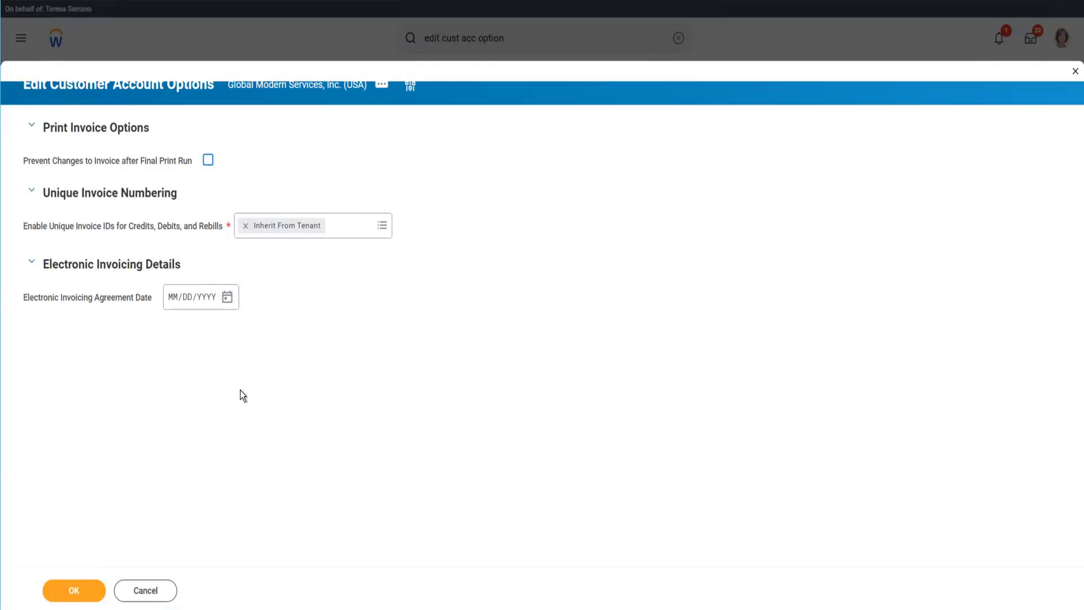
left_click(162, 592)
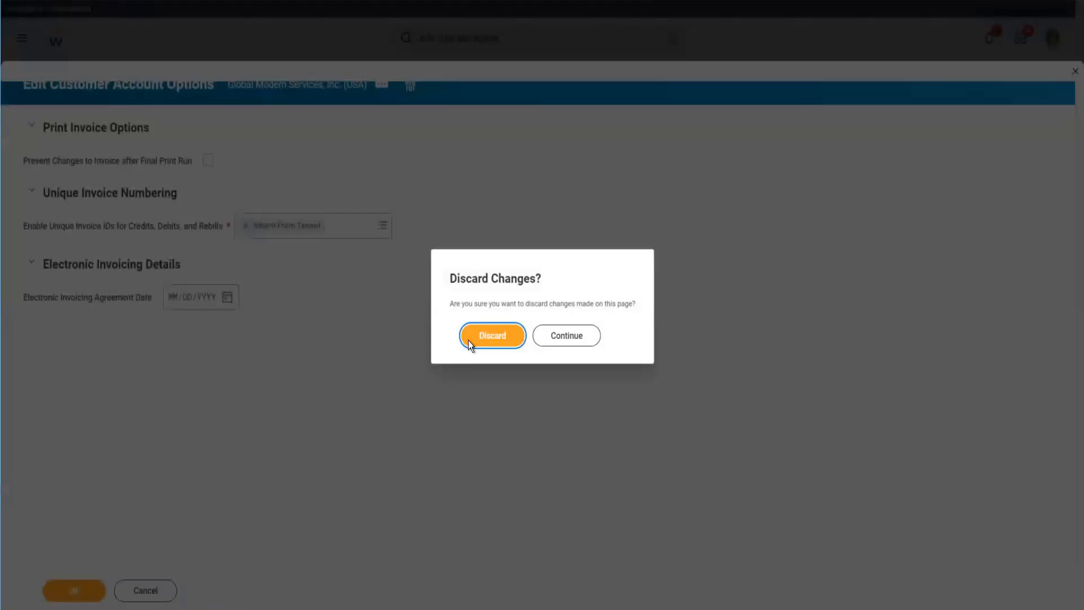
left_click(469, 340)
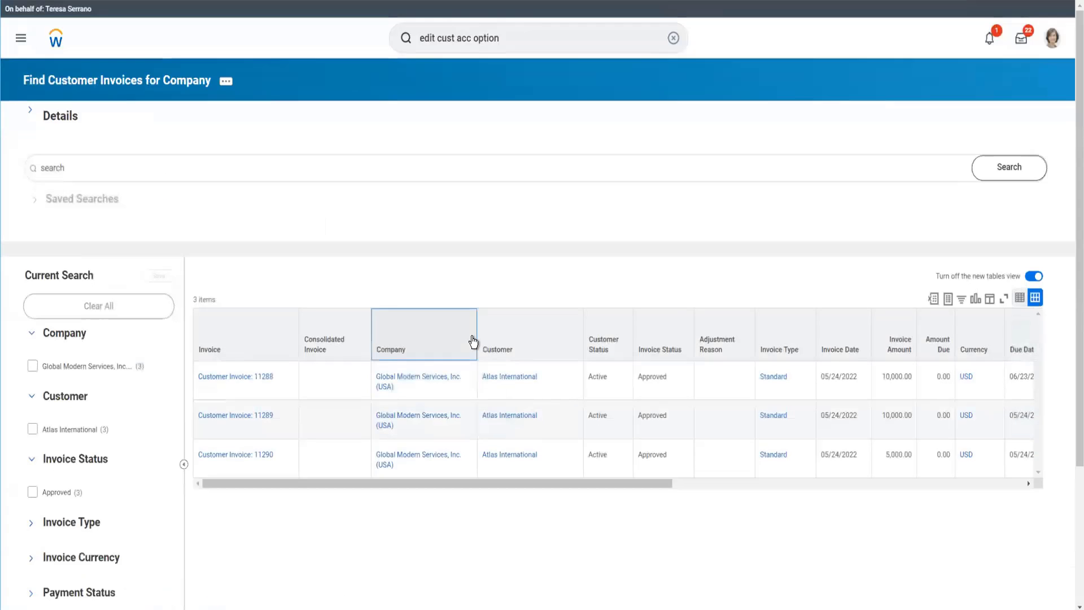
Step: Open customer invoice 11289 from the search results and bring up its related actions
left_click(473, 341)
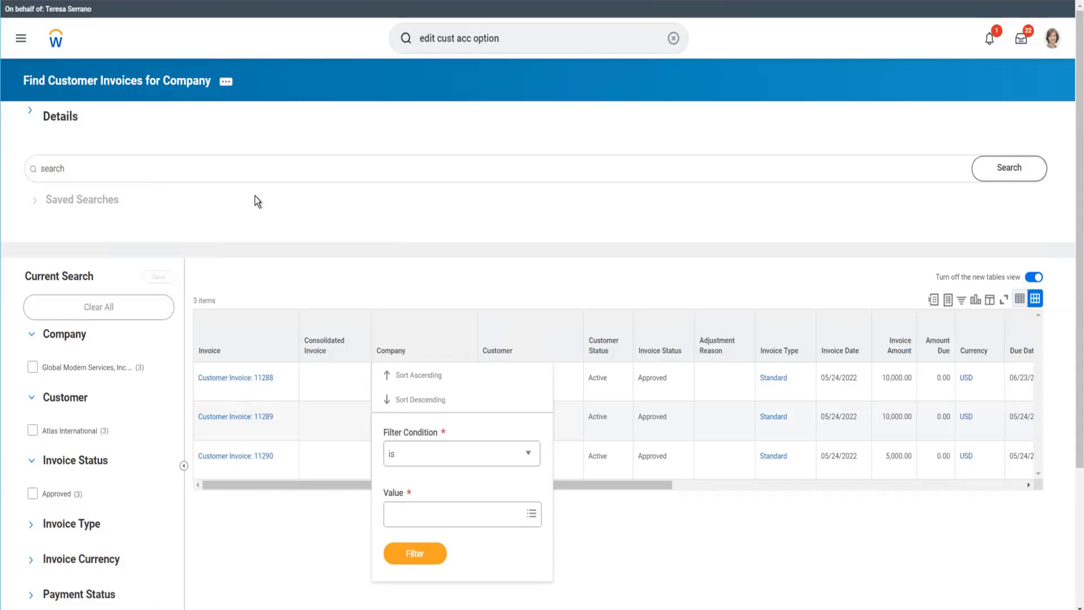
left_click(259, 417)
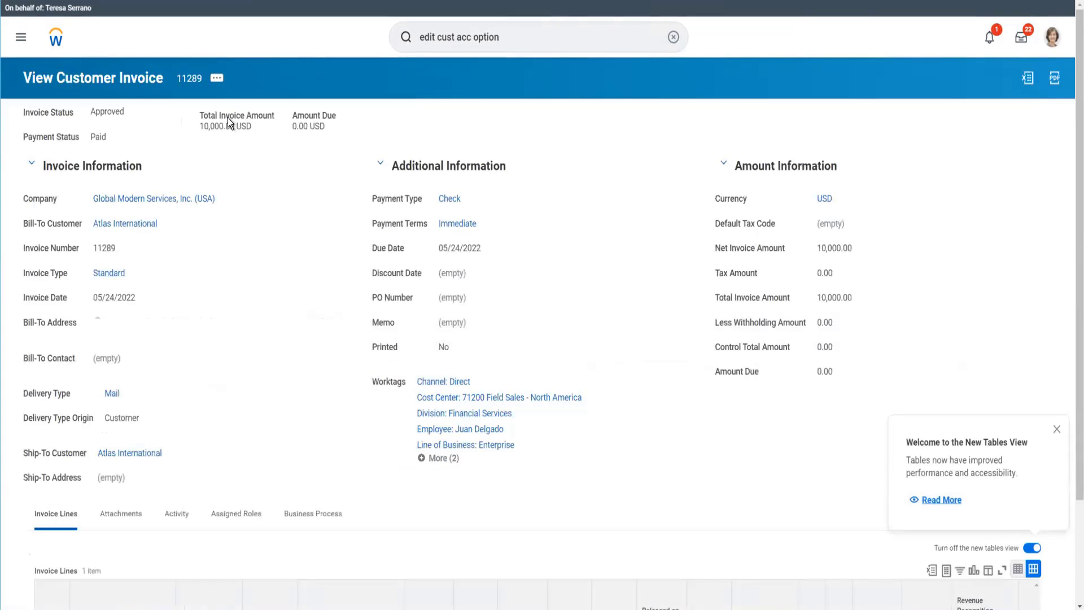
left_click(217, 79)
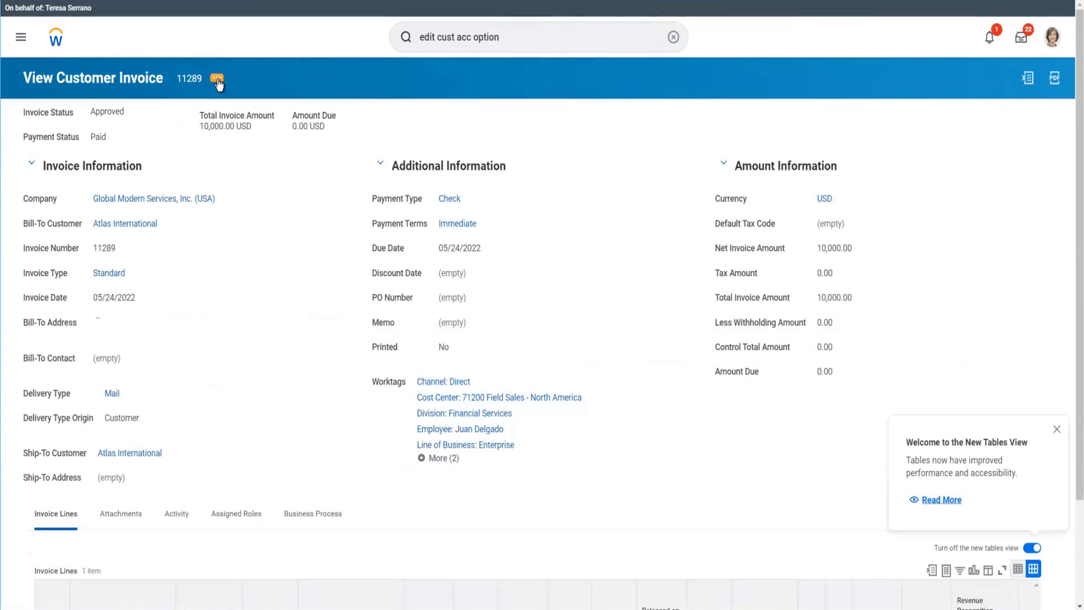